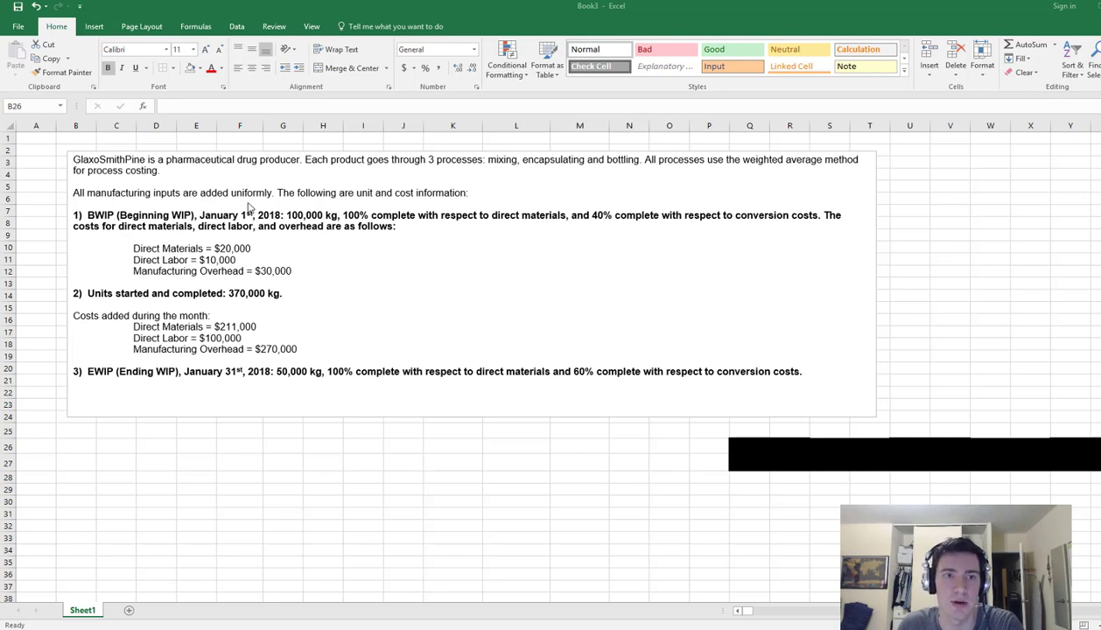
Enter the report titles "GlaxoSmithPine Inc" in G25 and "Production Report" in G26
left_click(271, 427)
left_click(275, 428)
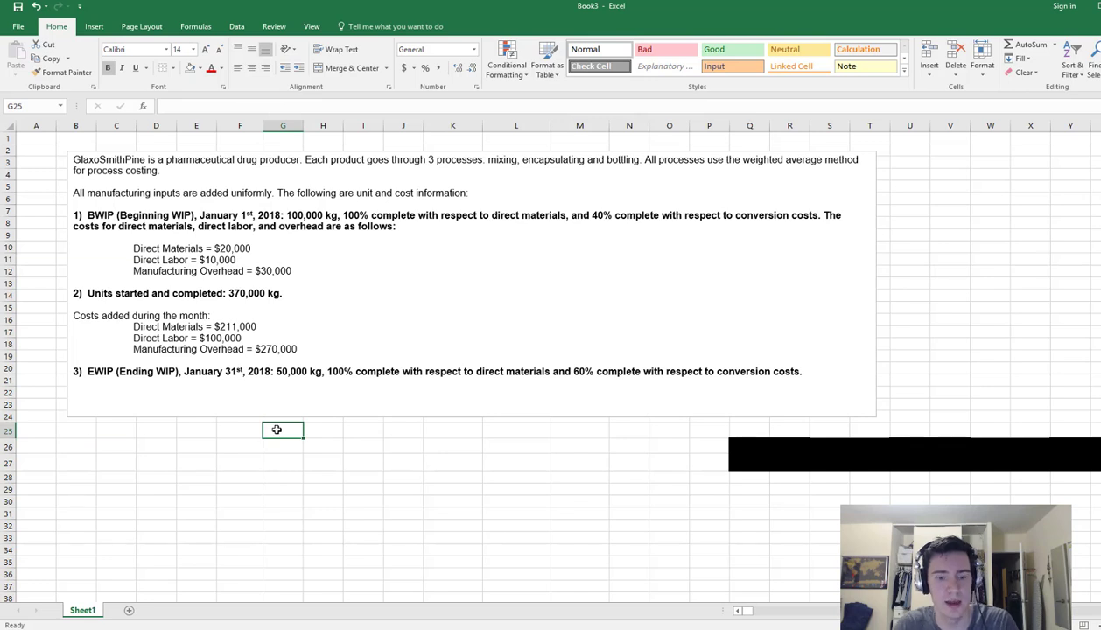
type("Glaxo")
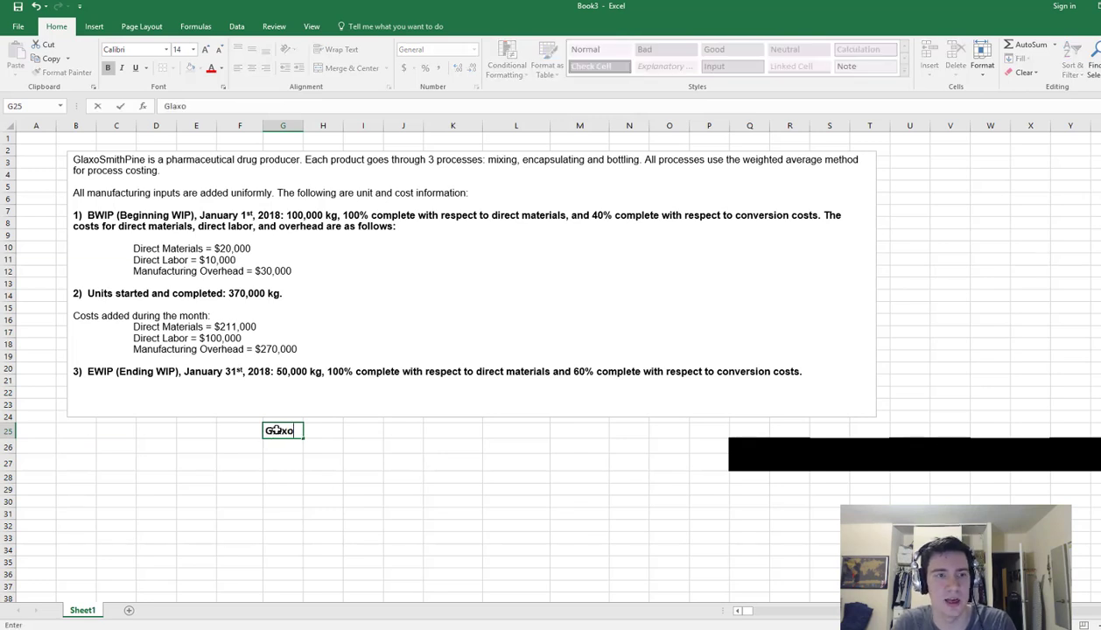
type("SmithPine Inc")
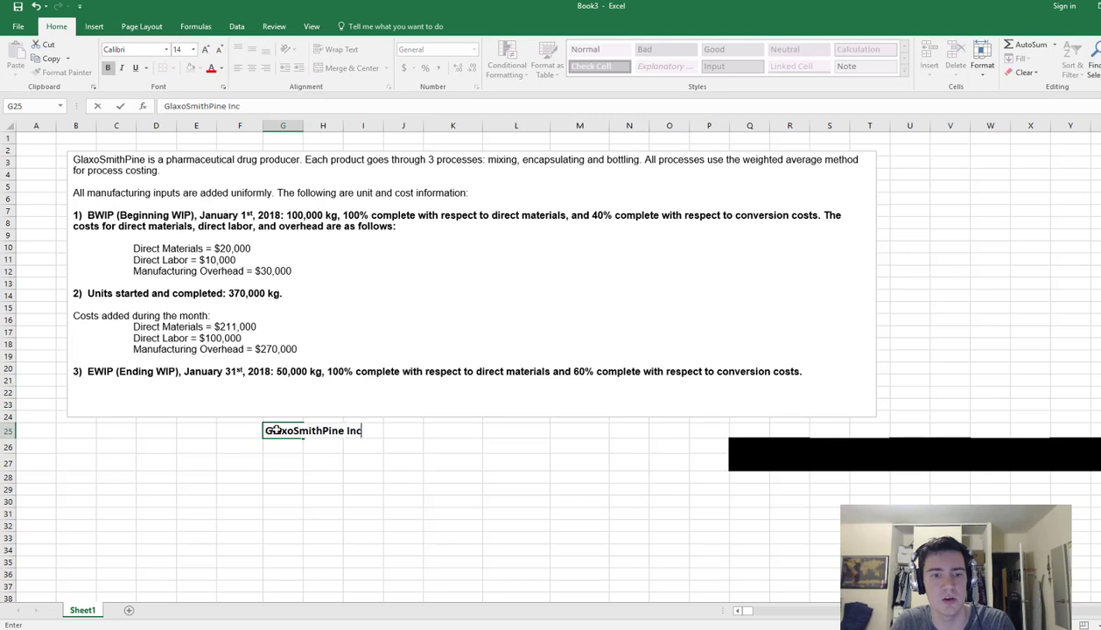
key("Return")
type("Prod")
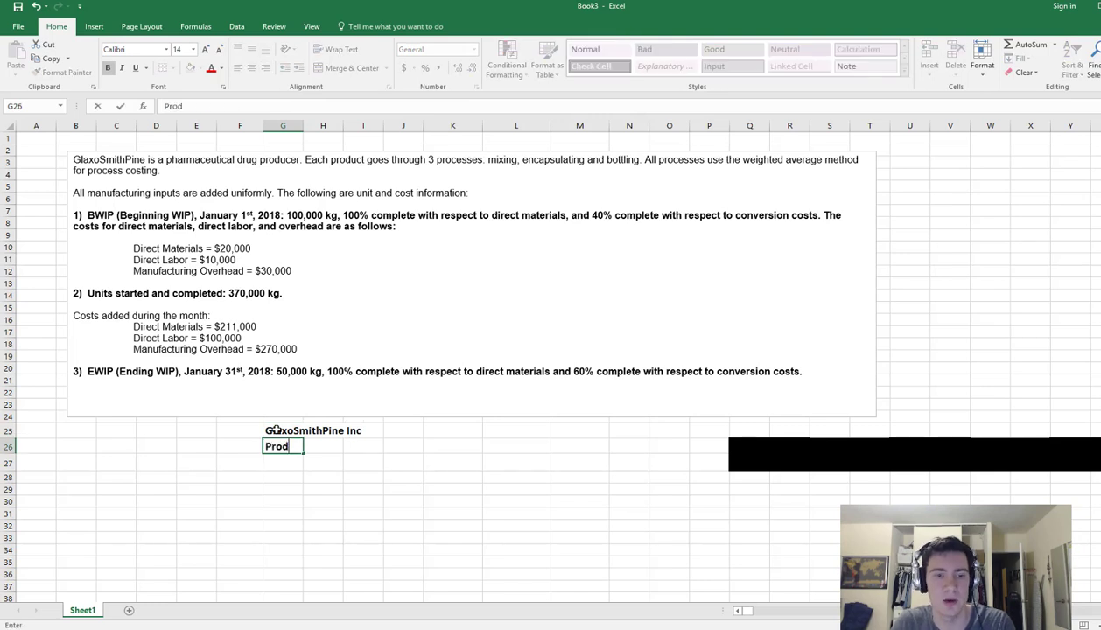
type("uction Report")
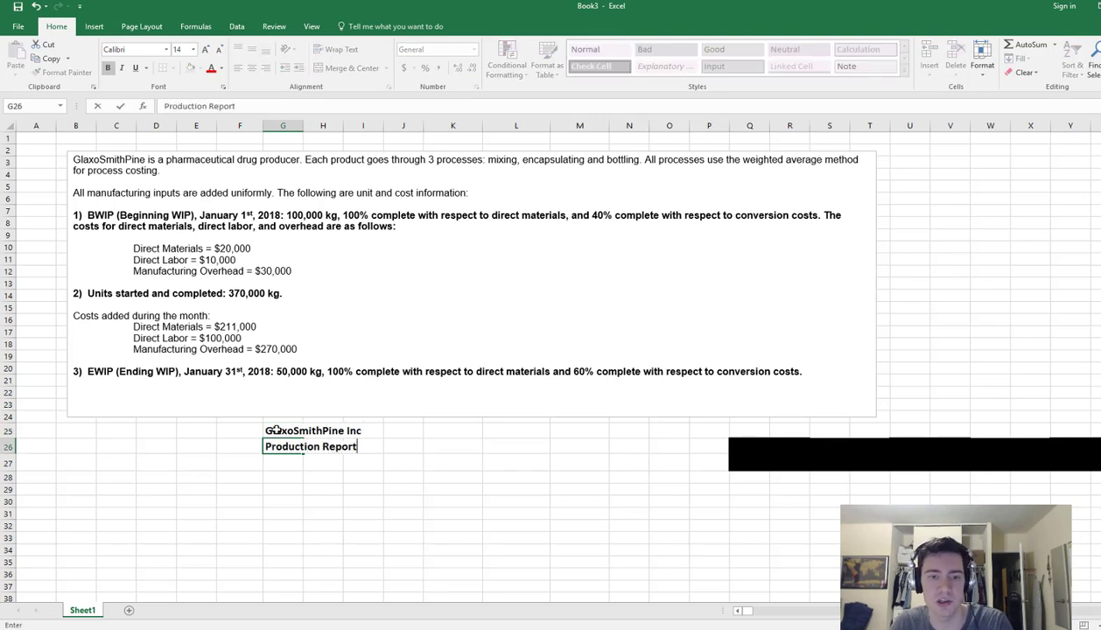
key("Return")
Add the period line "For the month ended January 31, 2018" in F27 under the report titles
key("Left")
type("For the")
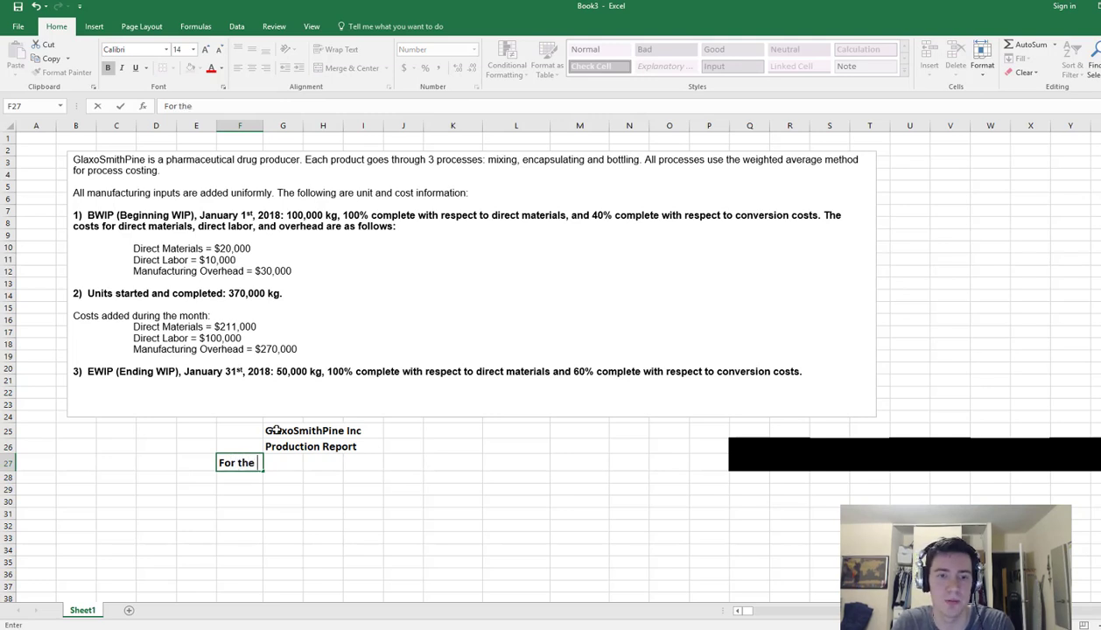
type("m")
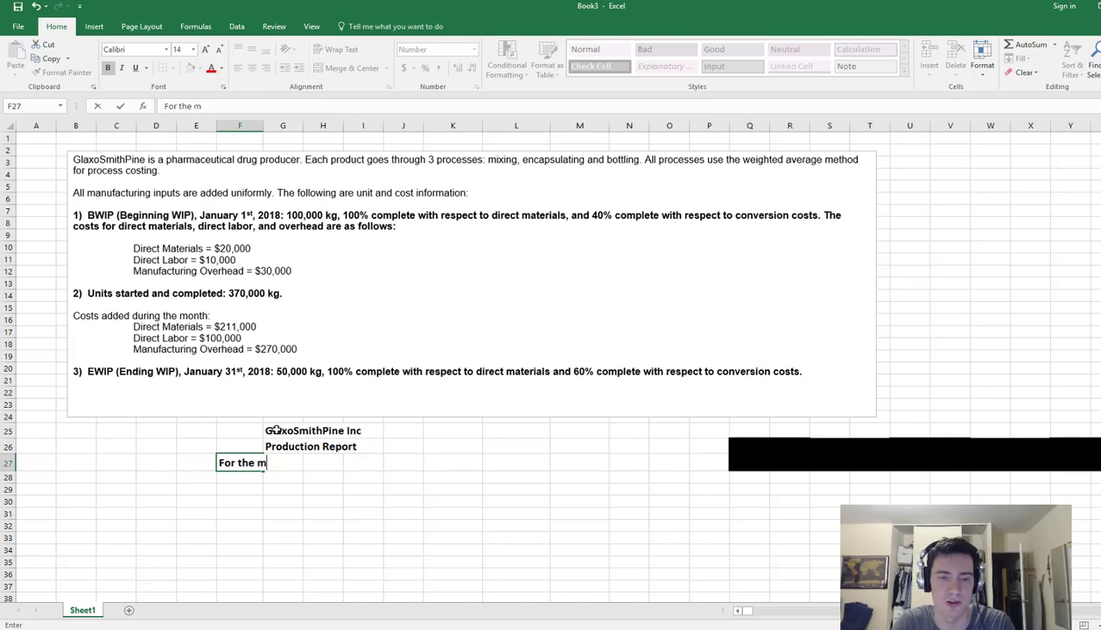
type("onth ended Ja")
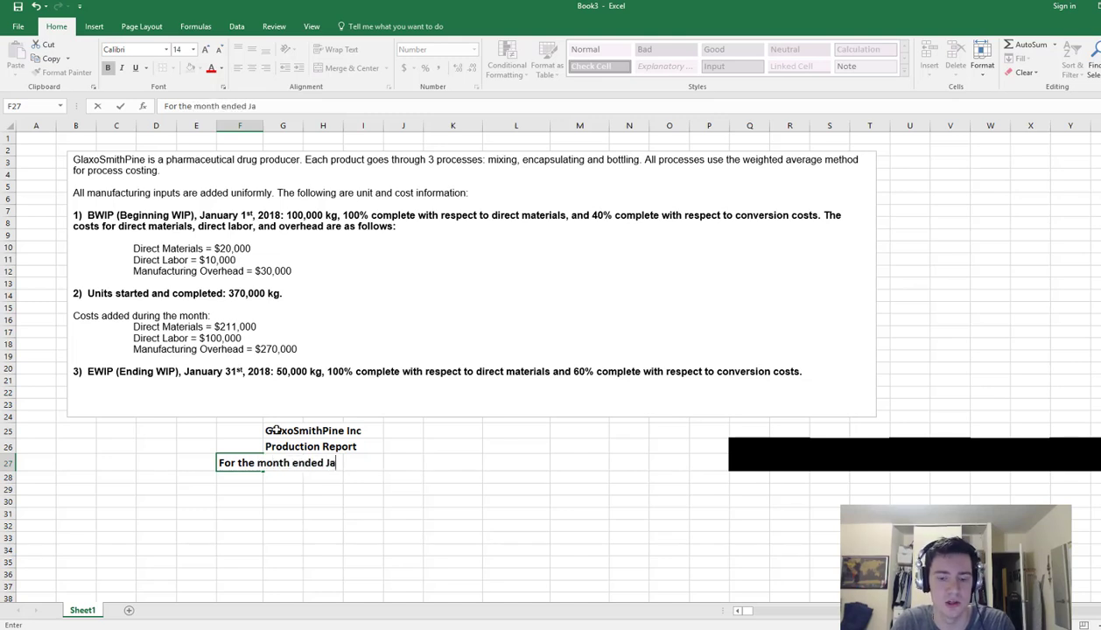
type("nuary 31, 2018")
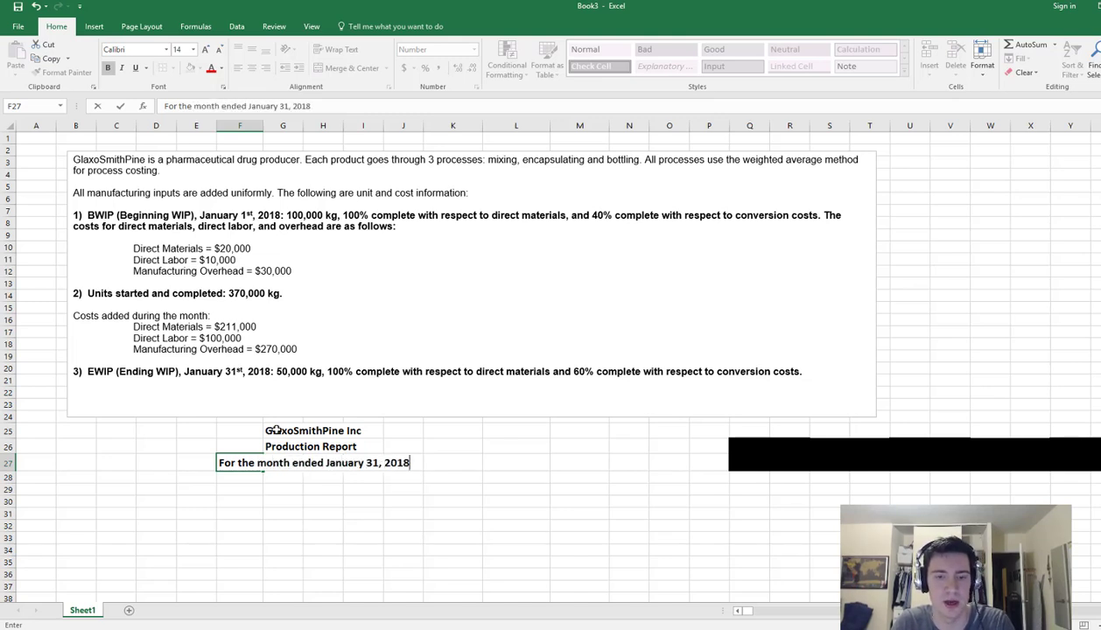
key("Return")
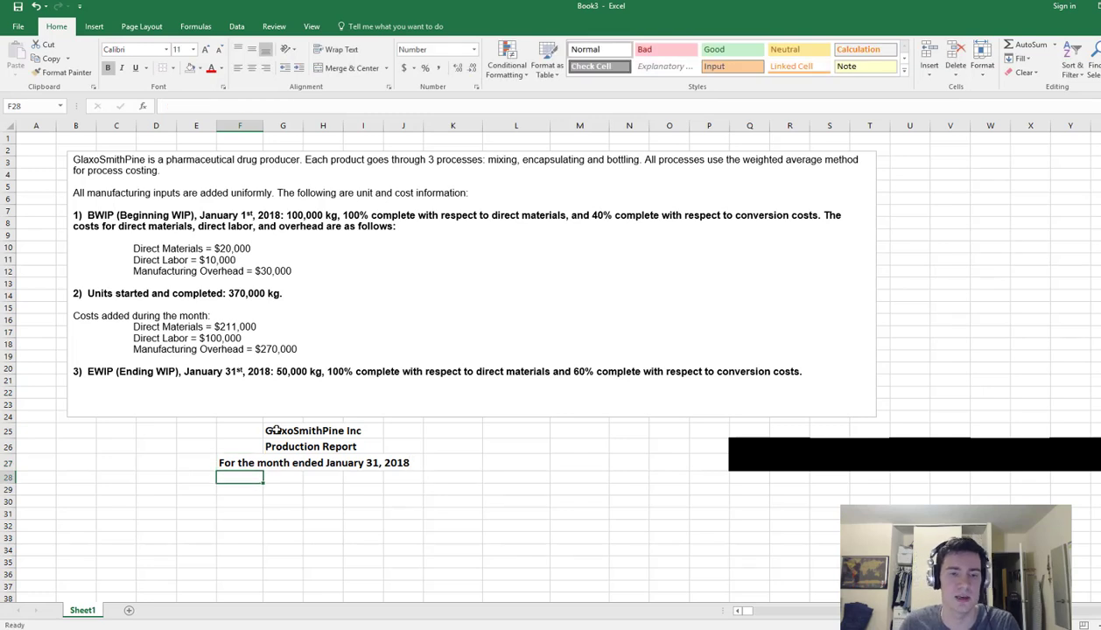
Enter the section heading "Step 1: Physical Units Schedule" in B28
left_click(86, 473)
type("Step 1:")
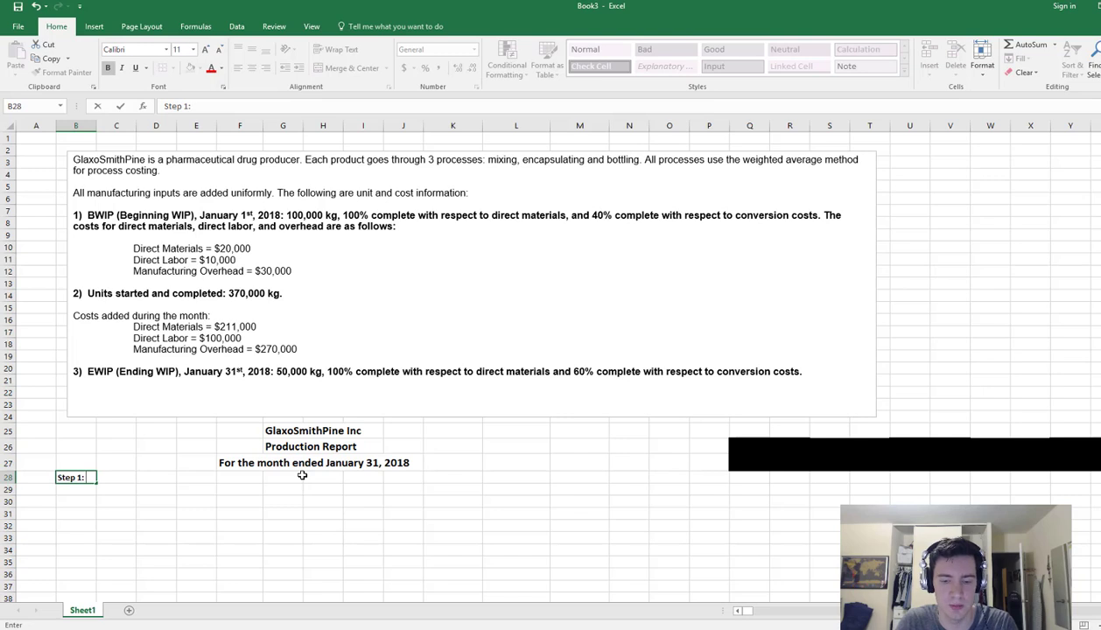
type(" Physical Unit")
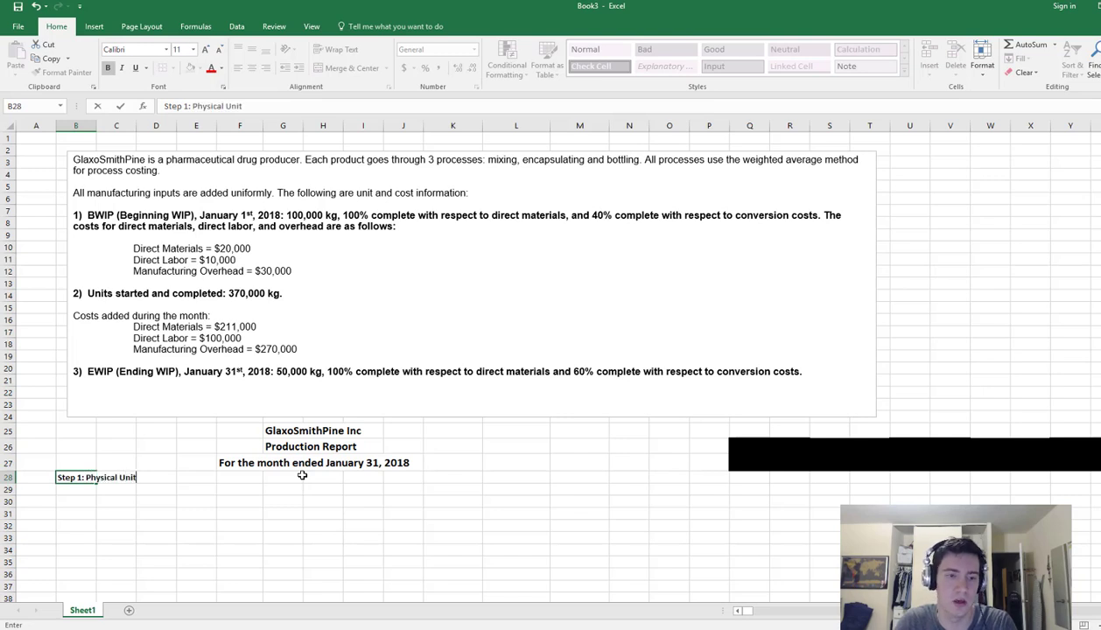
type("s Schedule")
key("Return")
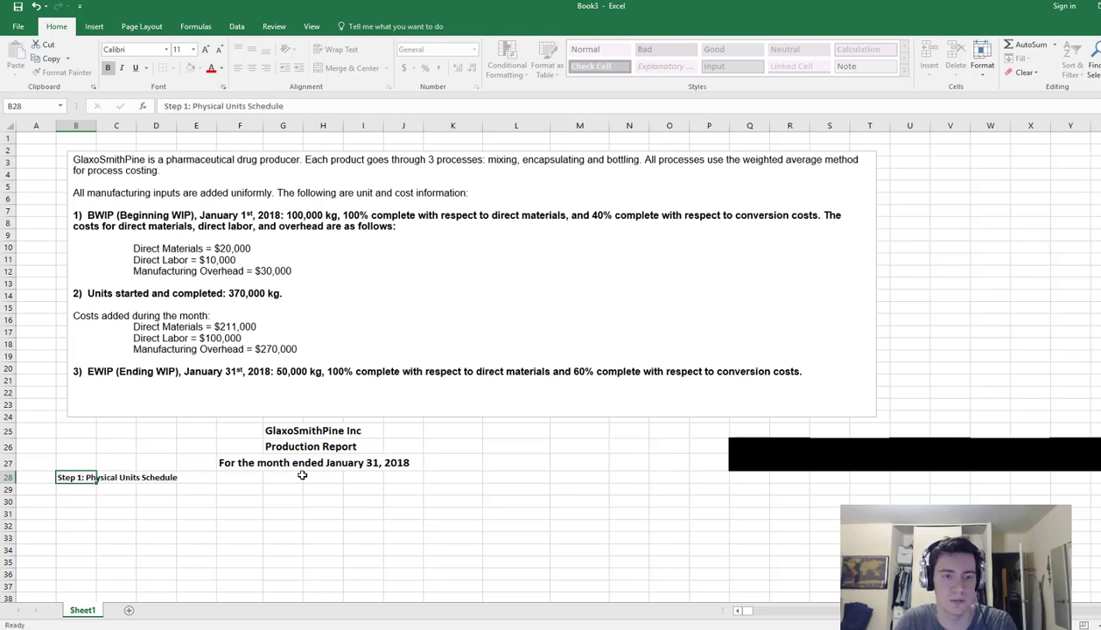
Fill the Step 1 heading row light green from B28 to N28
left_click_drag(75, 477, 613, 470)
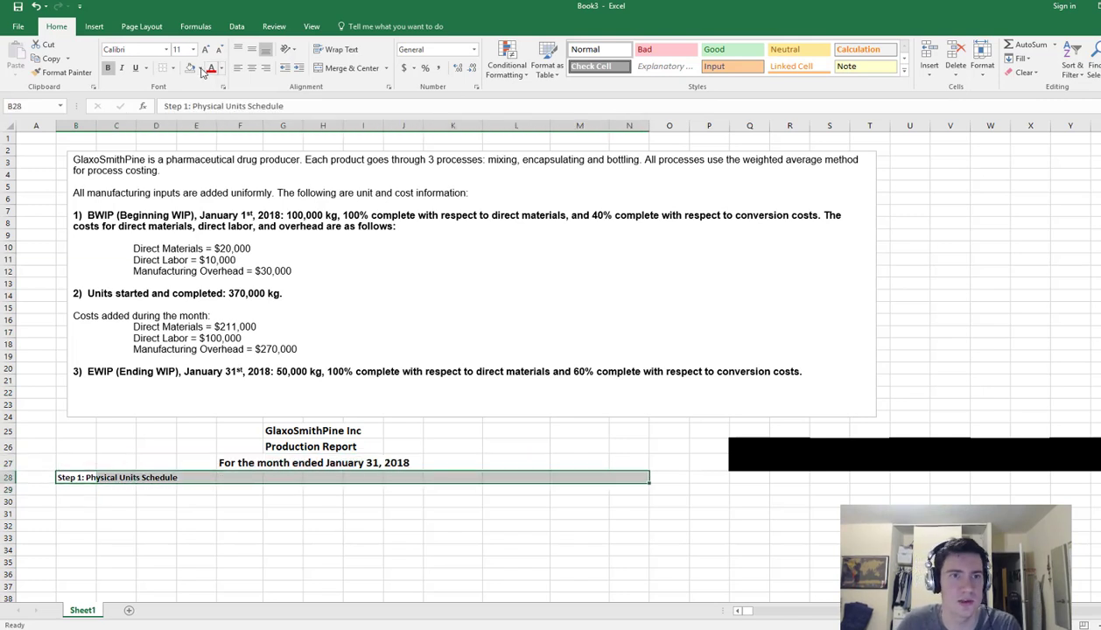
left_click(201, 69)
left_click(277, 107)
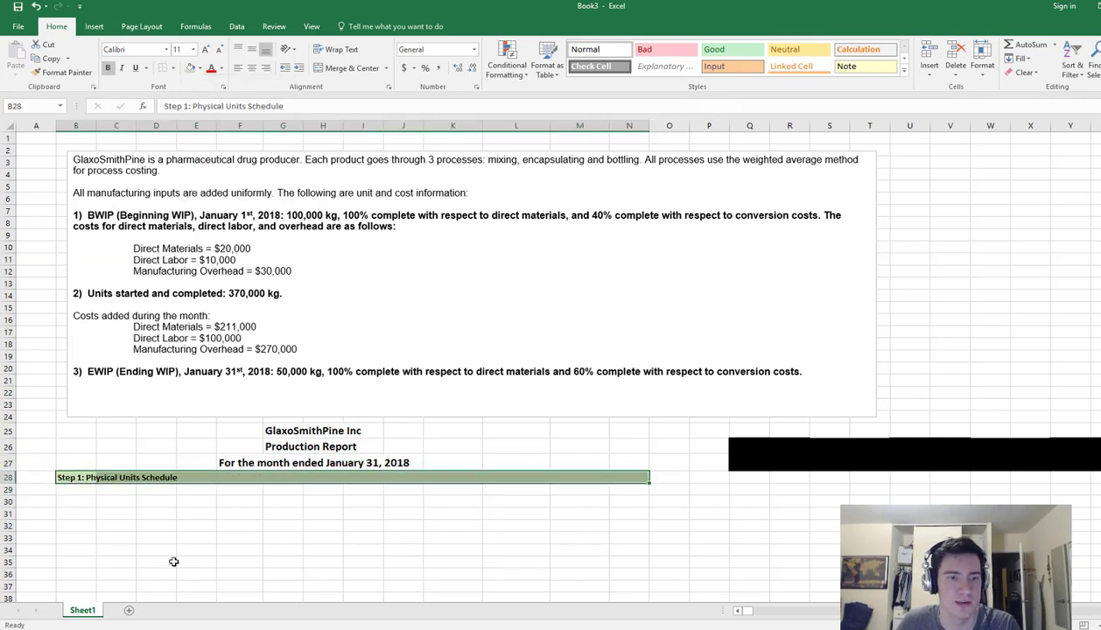
Label B29:B32 with the heading "Units to account for:", the rows "BWIP" and "Units started", and the total "Units to account for:"
left_click(80, 489)
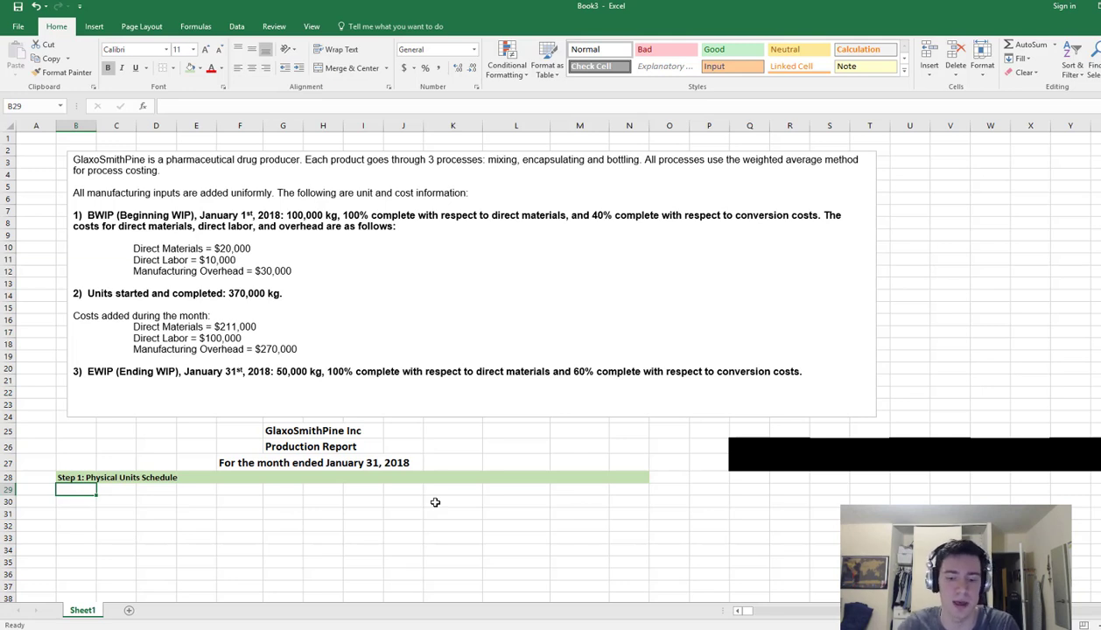
type("Units")
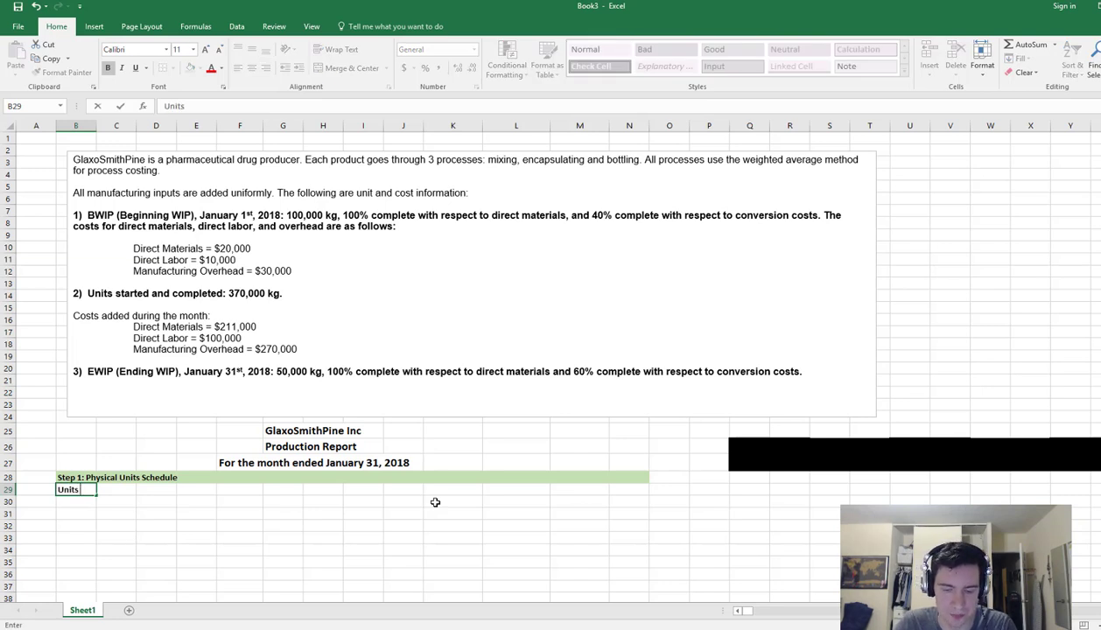
type(" to account for:")
key("Return")
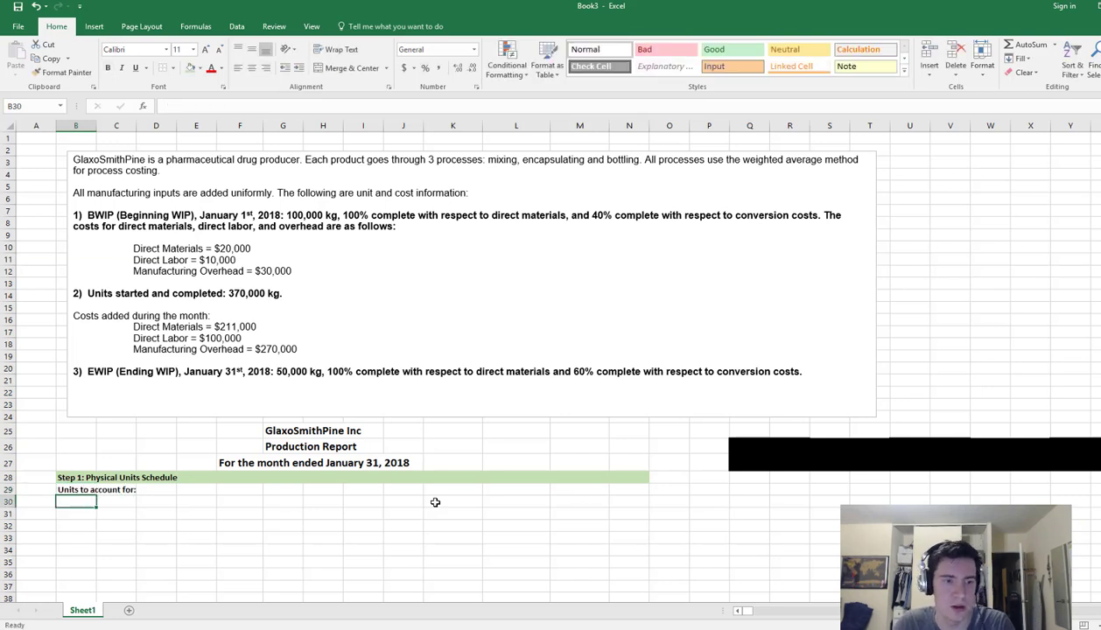
type("BWIP")
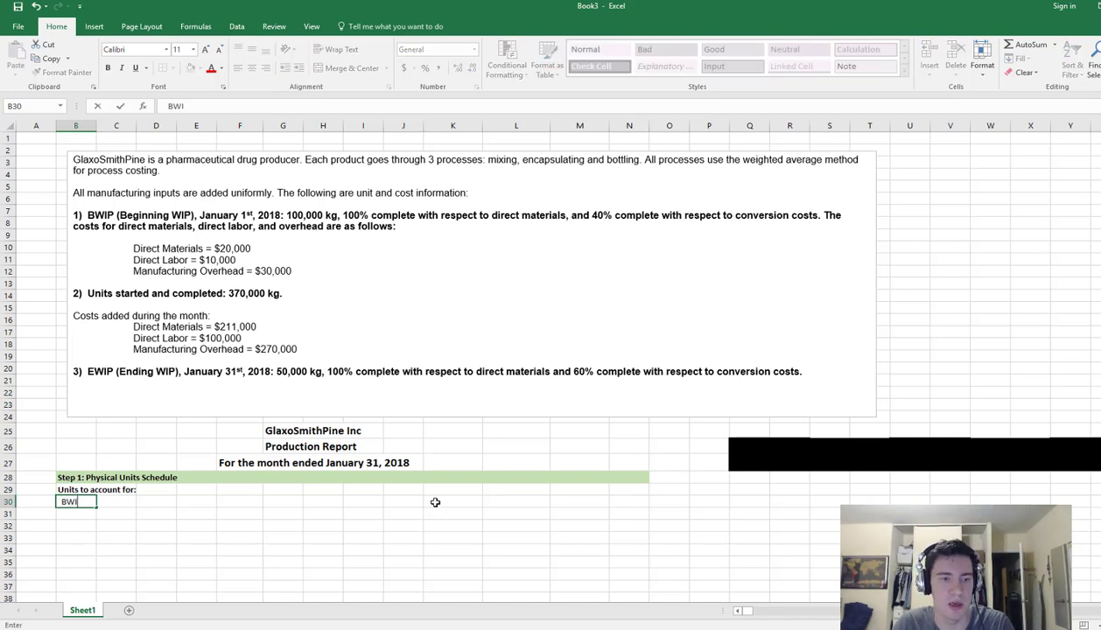
key("Return")
type("Units started")
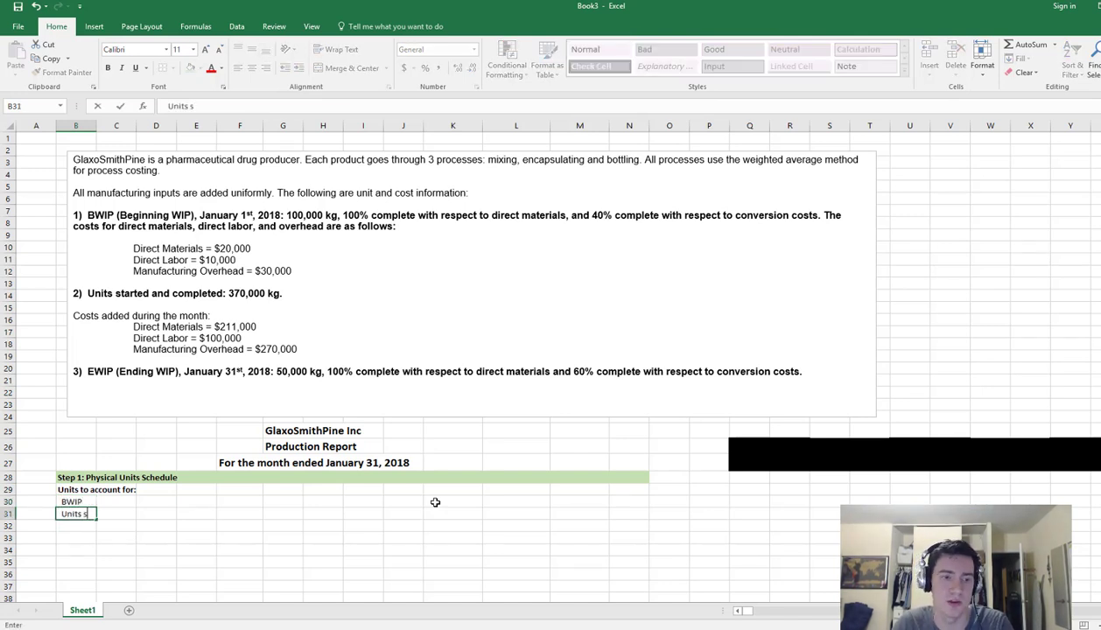
key("Return")
type("Units to account for:")
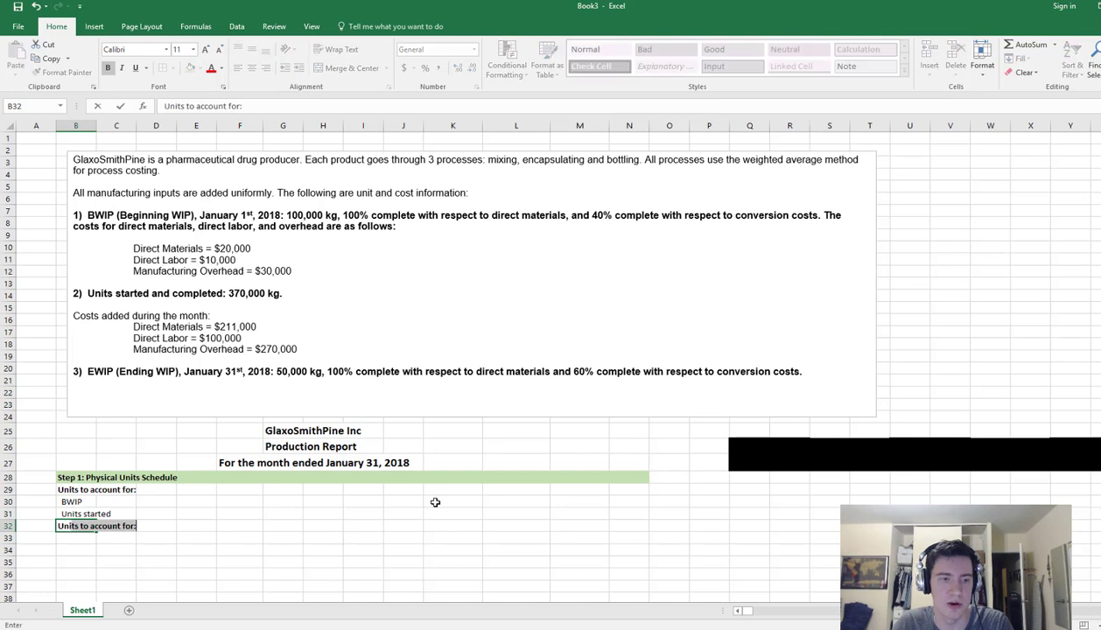
key("Return")
Leave row 33 blank, then enter the heading "Units accounted:" in B34 and the row label "Units completed" in B35
key("Return")
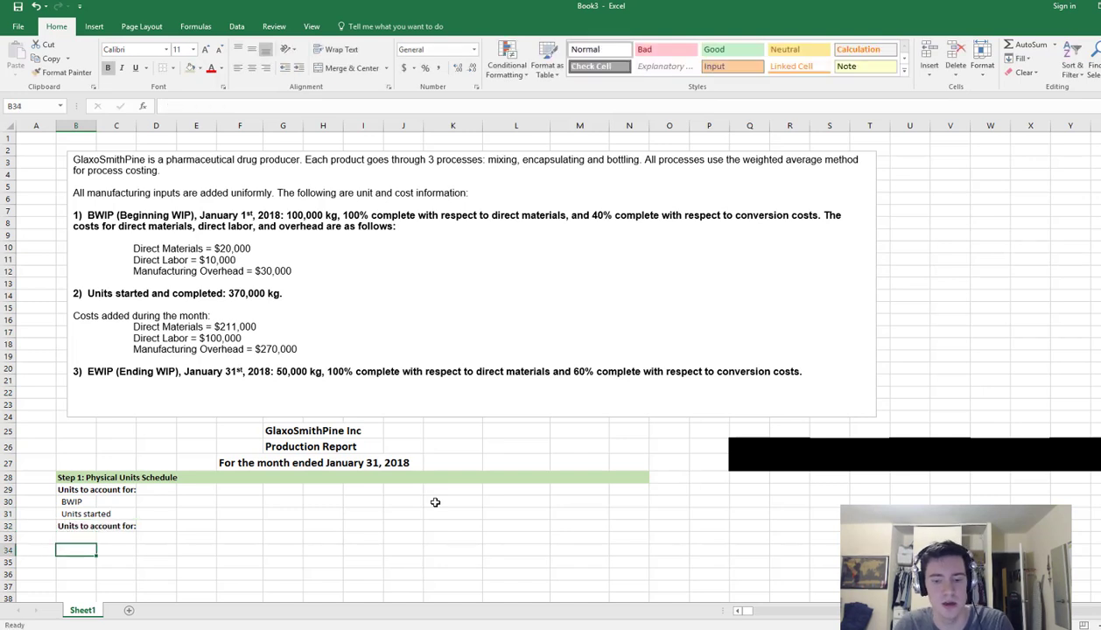
type("Units accounted")
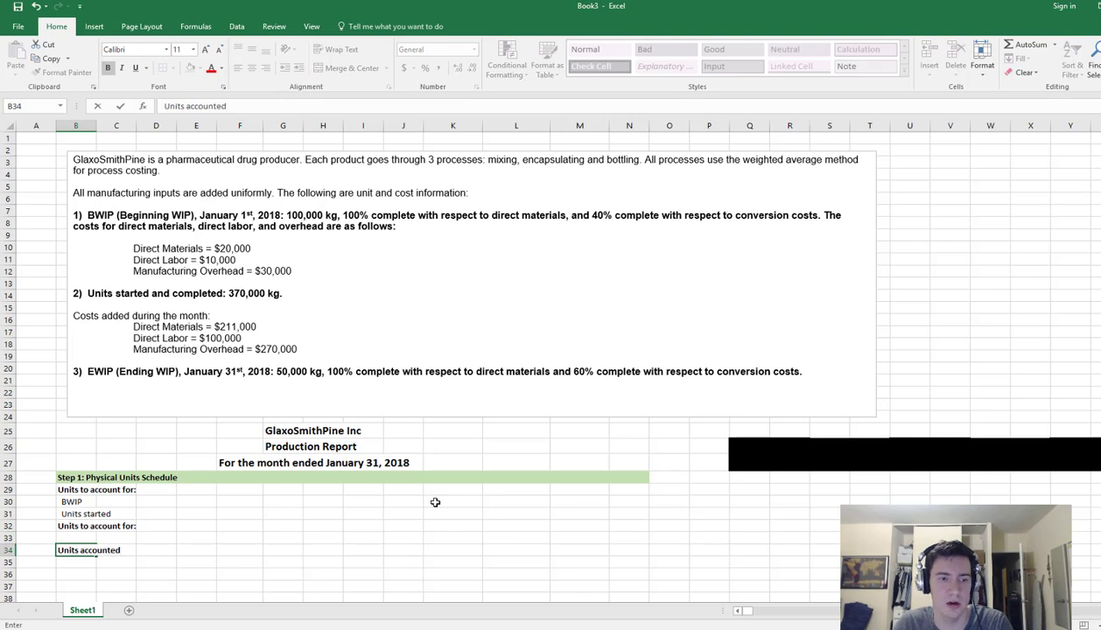
type(":")
key("Return")
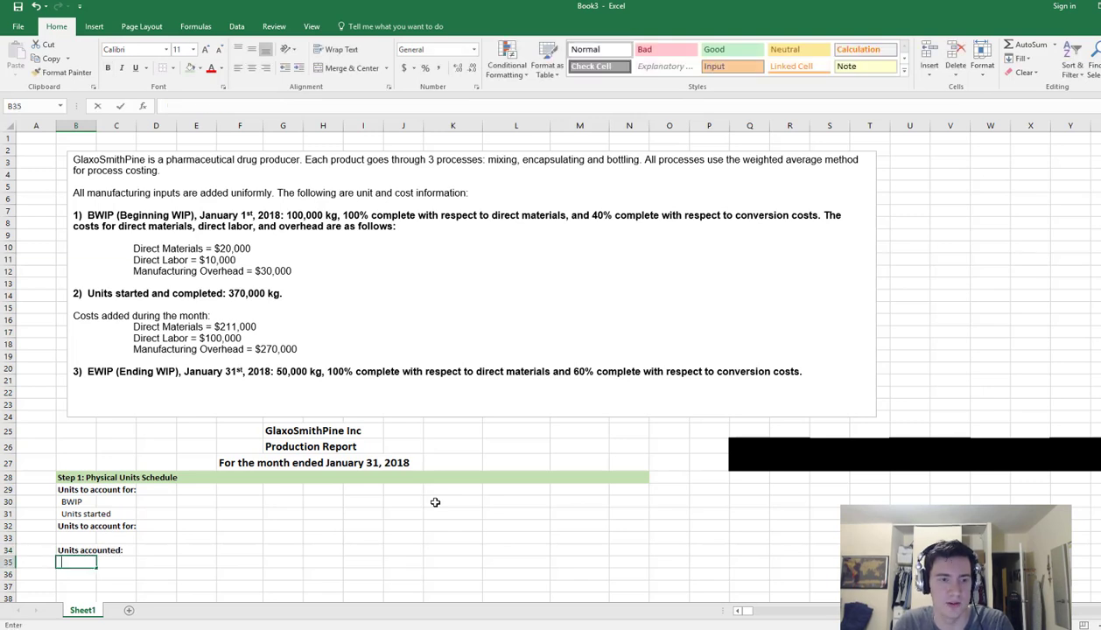
type("Units completed")
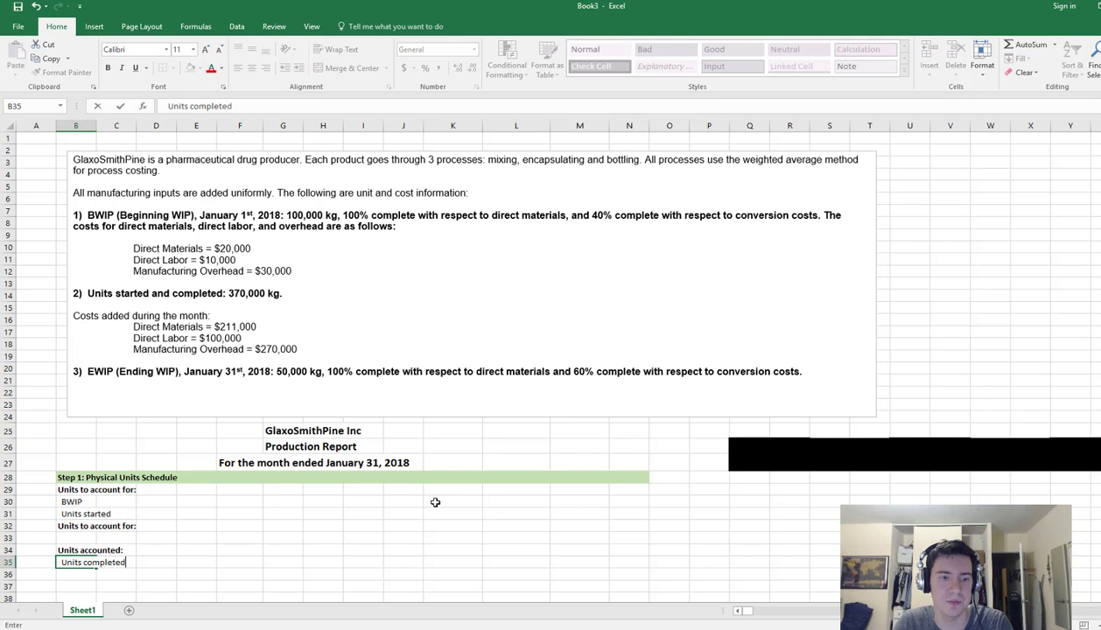
key("Return")
Add the row label "EWIP" in B36 and the bold total label "Units accounted for:" in B37
key("ctrl+b")
type("EWIP")
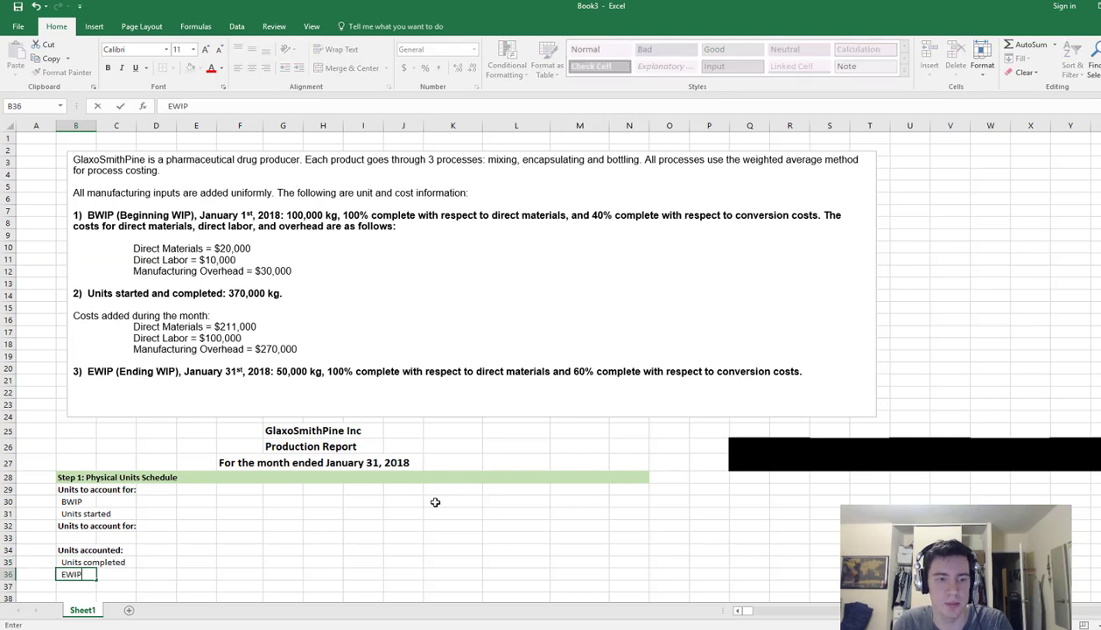
key("Return")
key("ctrl+b")
type("Units")
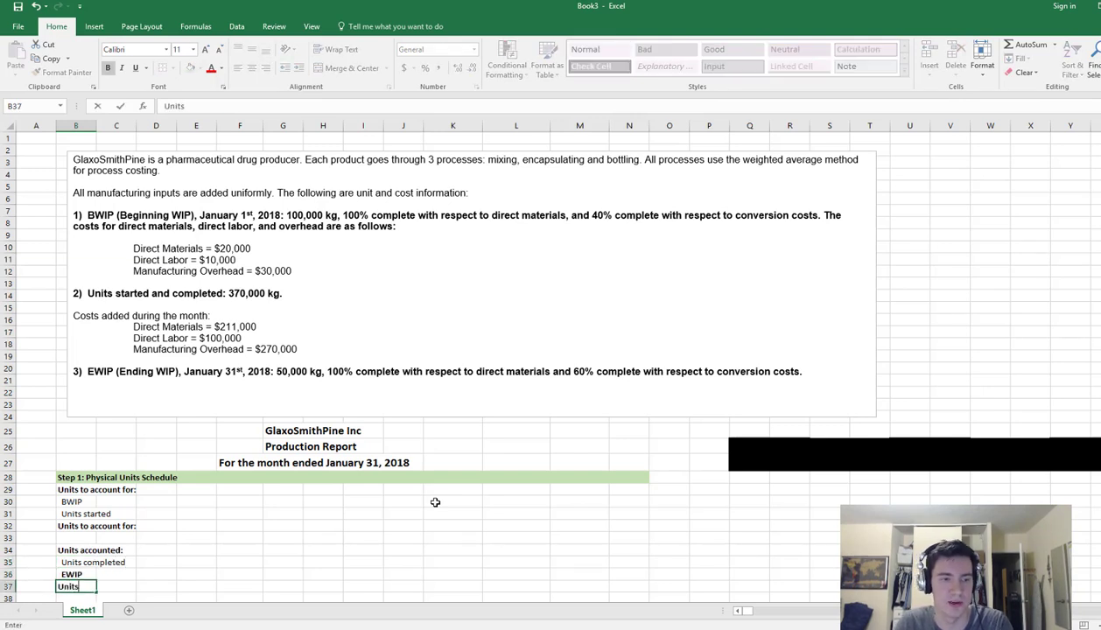
type(" accounted for:")
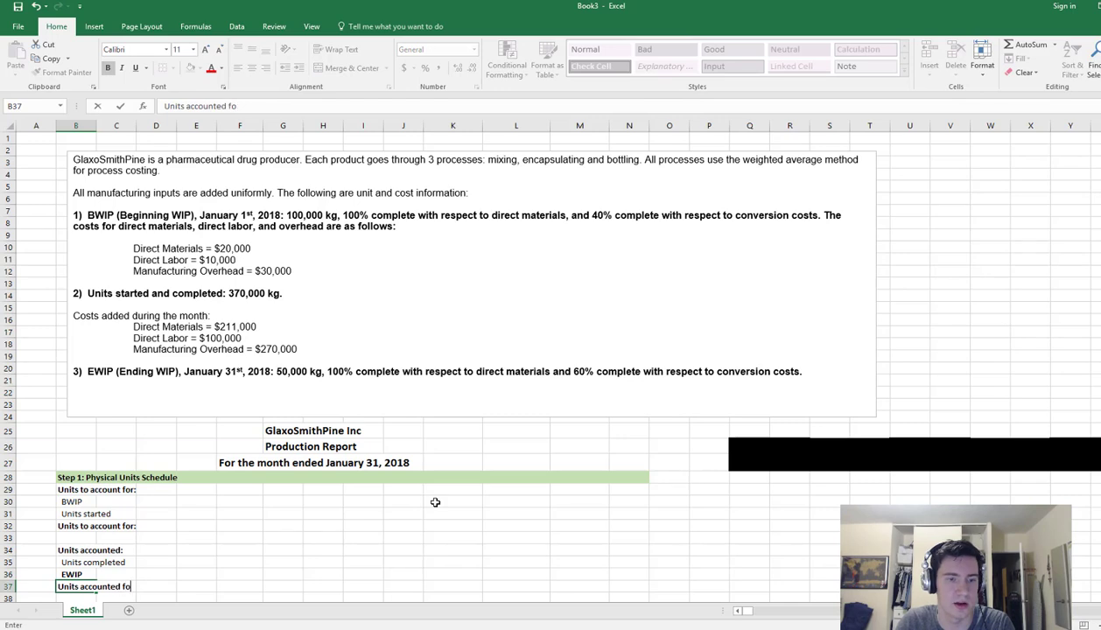
key("Return")
Correct the heading in B34 to "Units accounted for:" and remove the bold from the EWIP label in B36
key("Up")
key("Up")
key("Up")
key("Up")
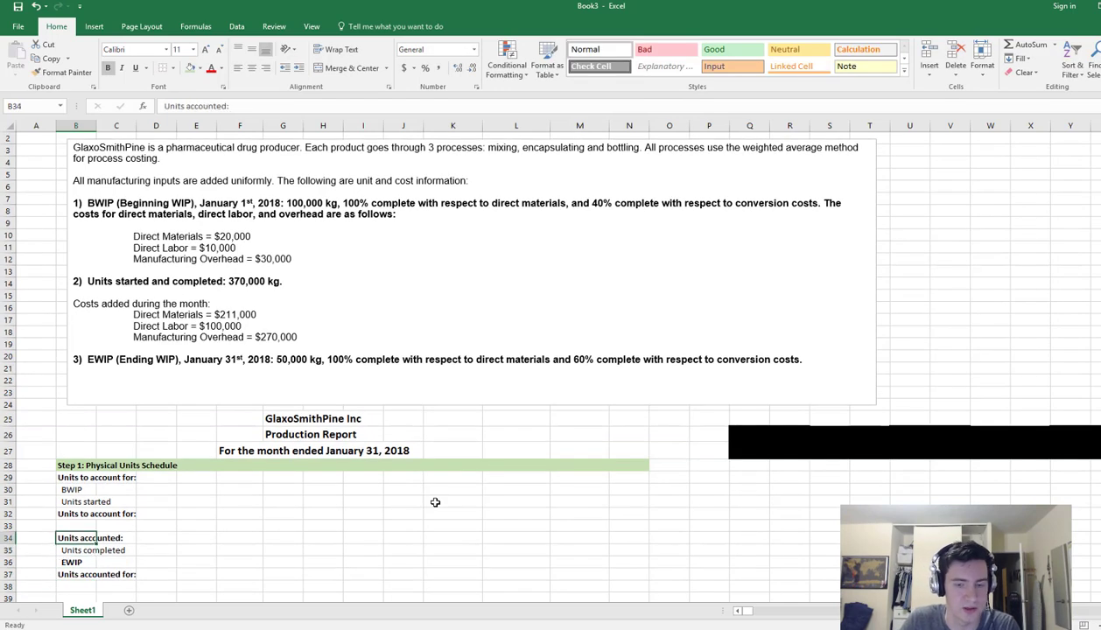
key("F2")
key("Return")
key("Down")
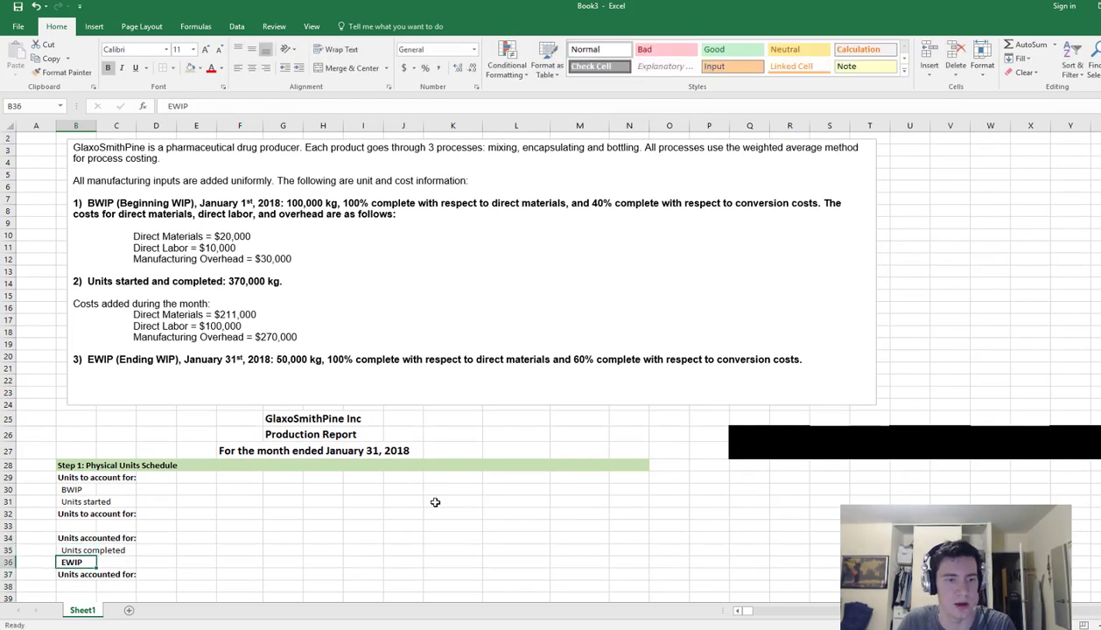
key("Down")
Enter the column header "Units" in E29, on the first "Units to account for:" row
key("Up")
key("Up")
key("Up")
key("Up")
key("Up")
key("Up")
key("Up")
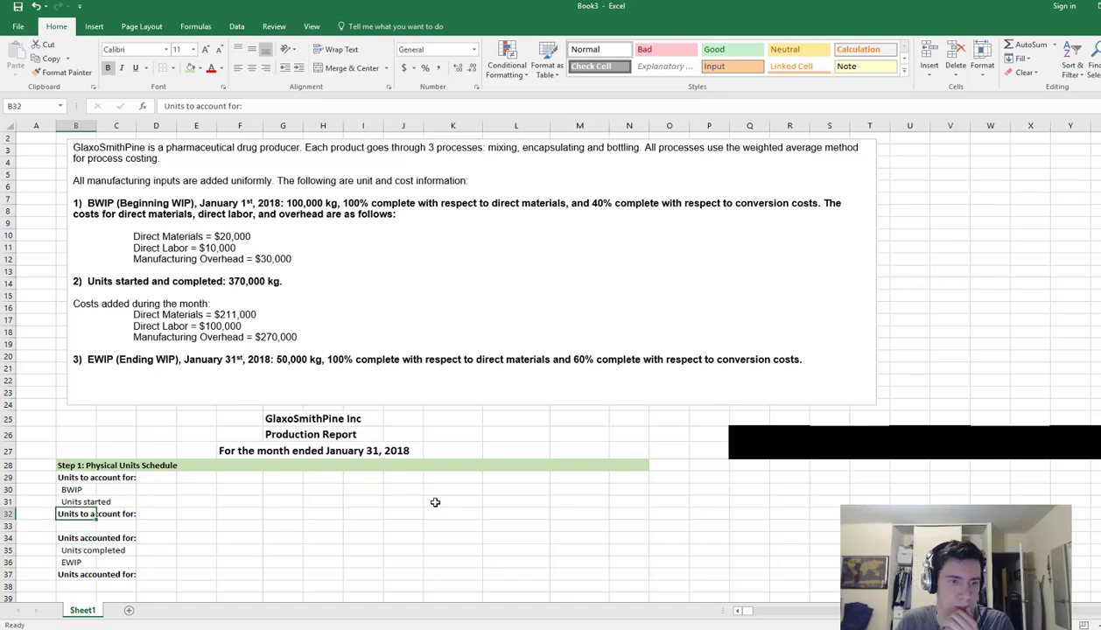
key("Up")
key("Right")
key("Right")
key("Right")
key("Right")
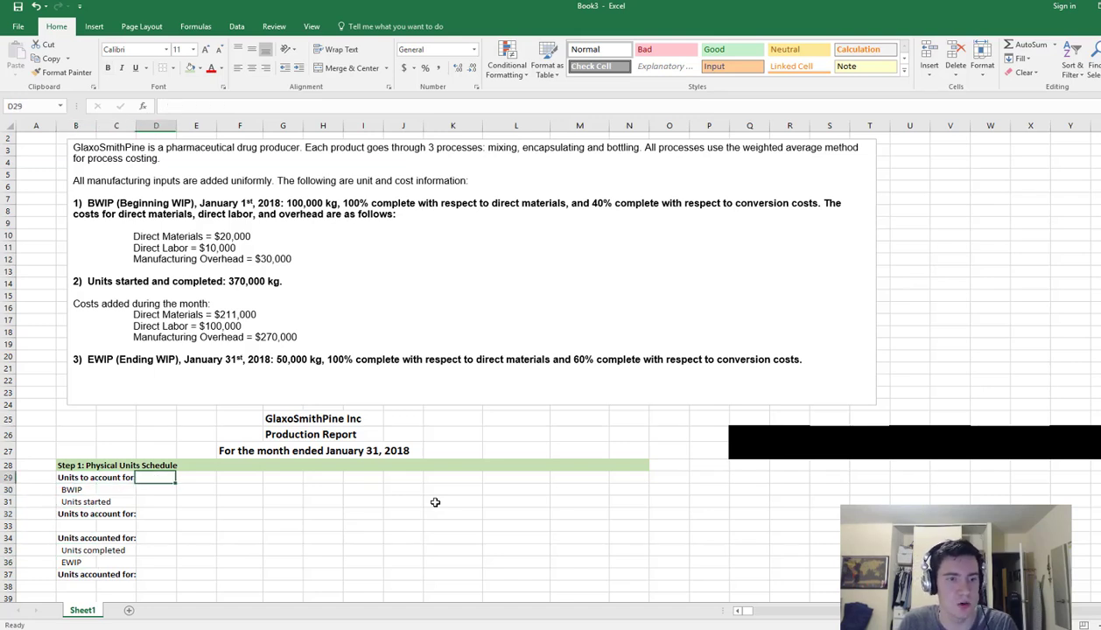
key("Left")
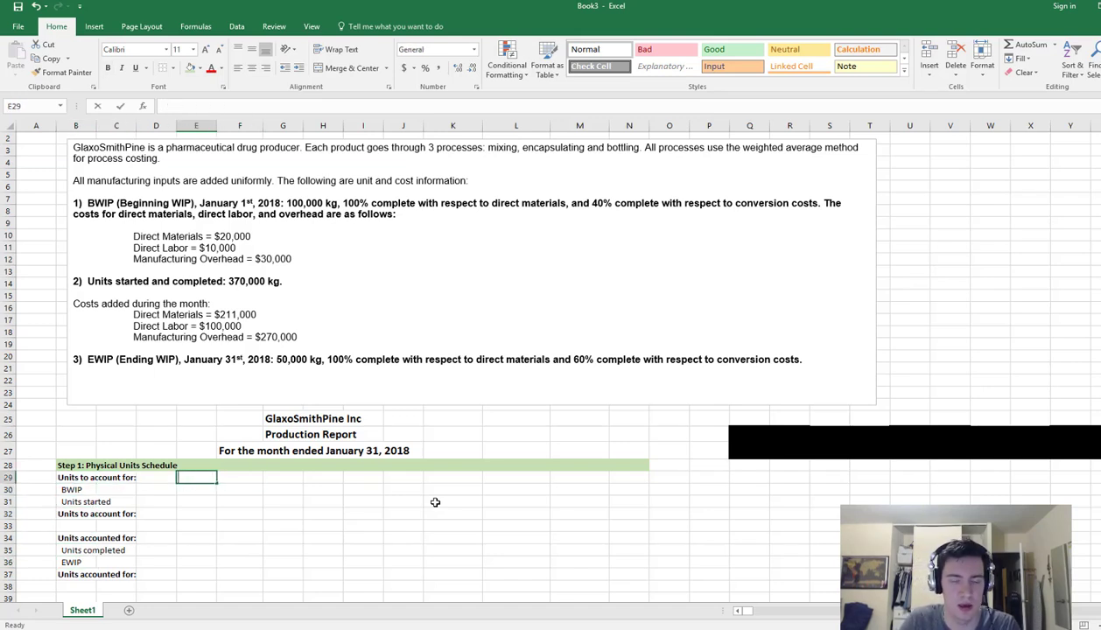
type("Units")
key("Return")
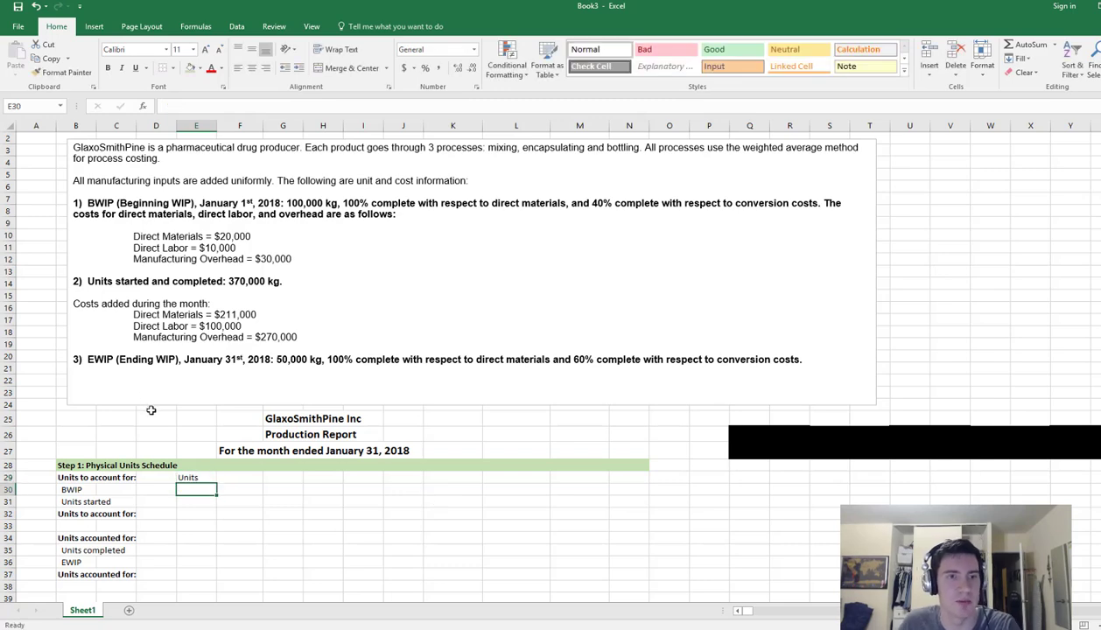
scroll(151, 410, "up", 1)
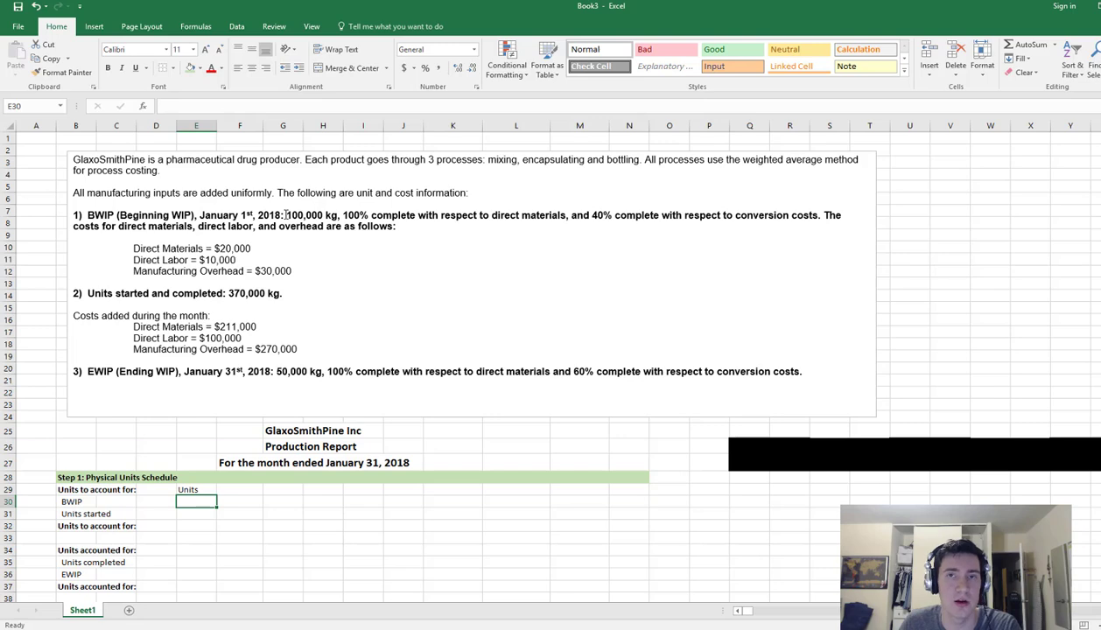
Enter 100,000 as the BWIP units in E30 of the physical units schedule
scroll(287, 214, "down", 1)
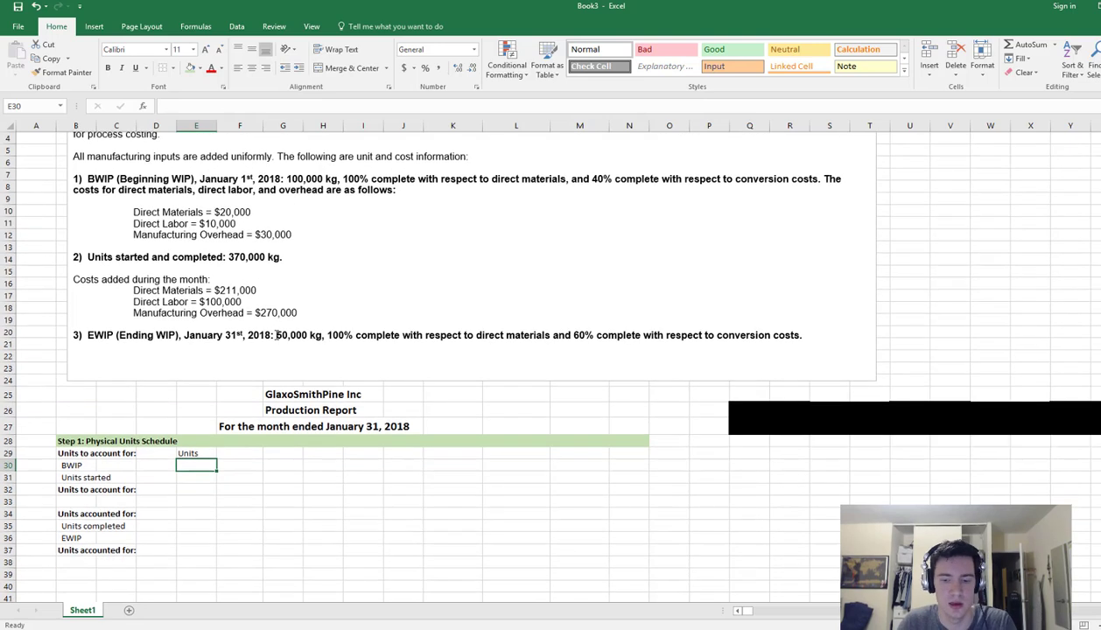
type("100,000")
key("Return")
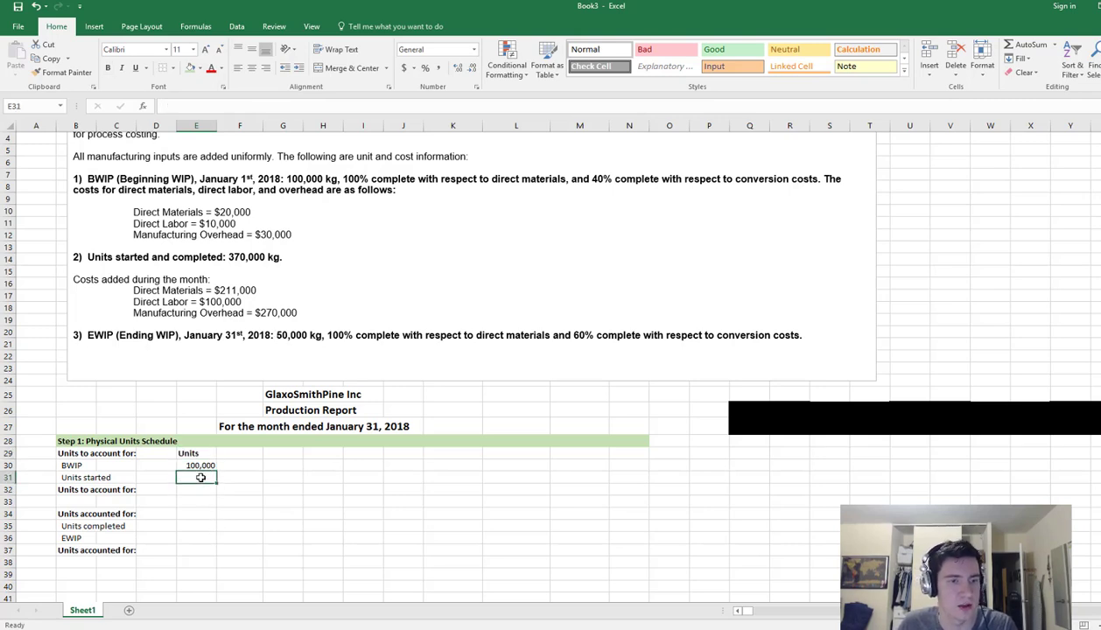
Enter 370,000 for Units completed in E35 and 50,000 for EWIP in E36
scroll(195, 480, "up", 1)
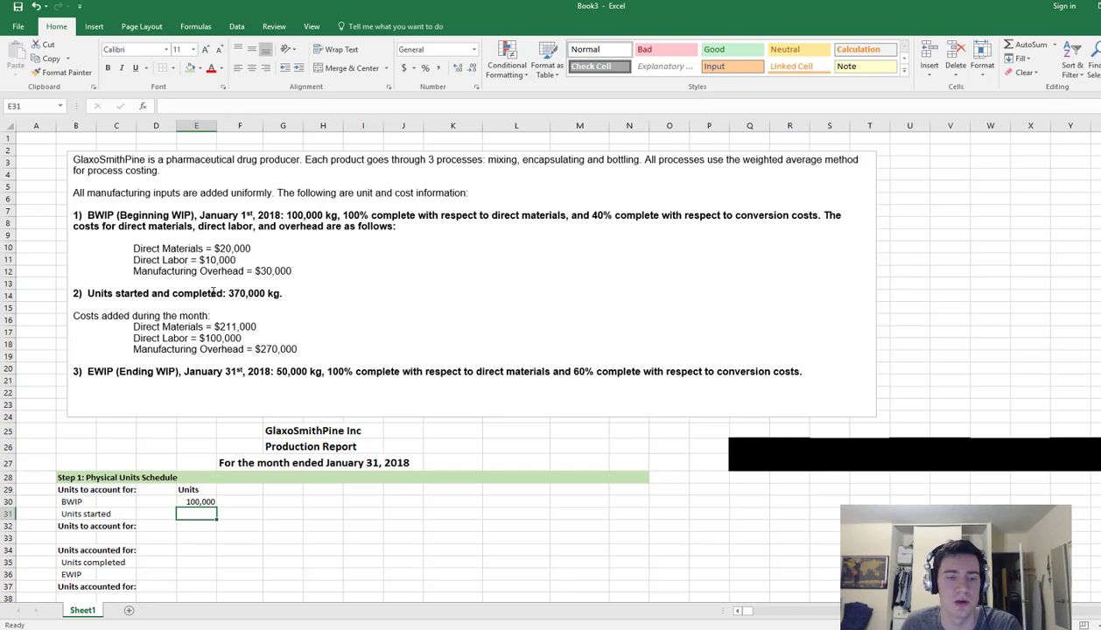
scroll(210, 367, "down", 2)
left_click(197, 492)
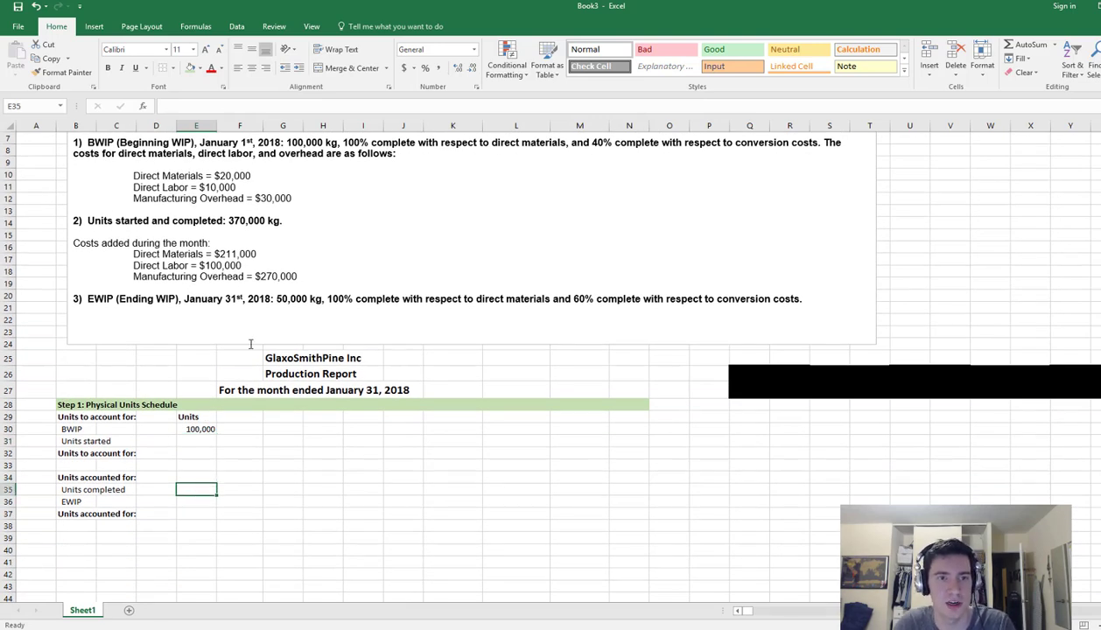
type("370,000")
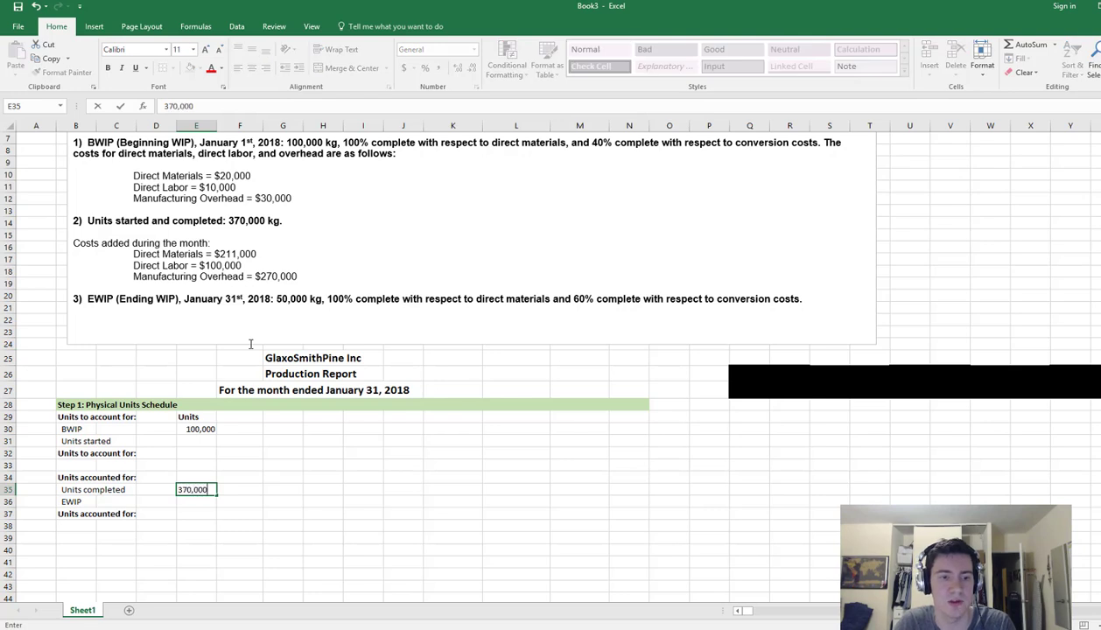
key("Return")
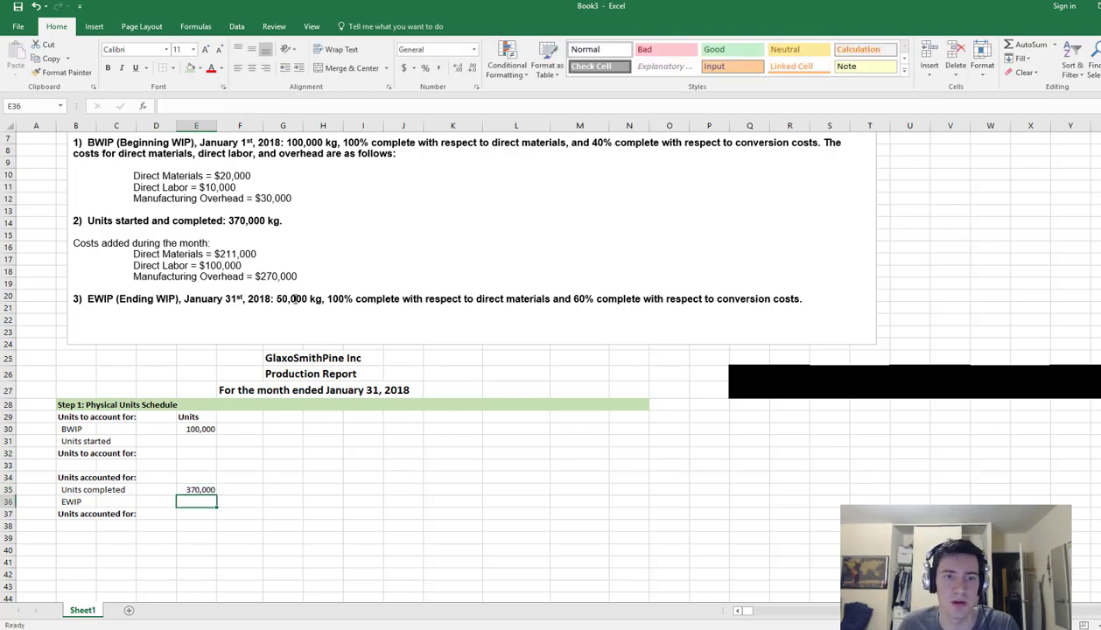
type("50,000")
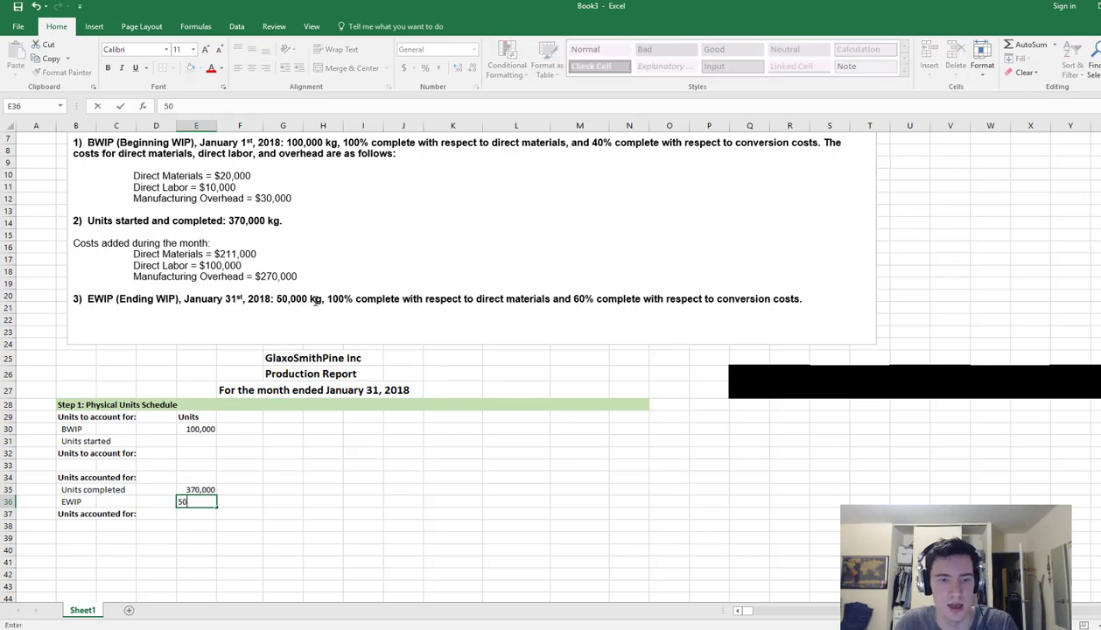
key("Return")
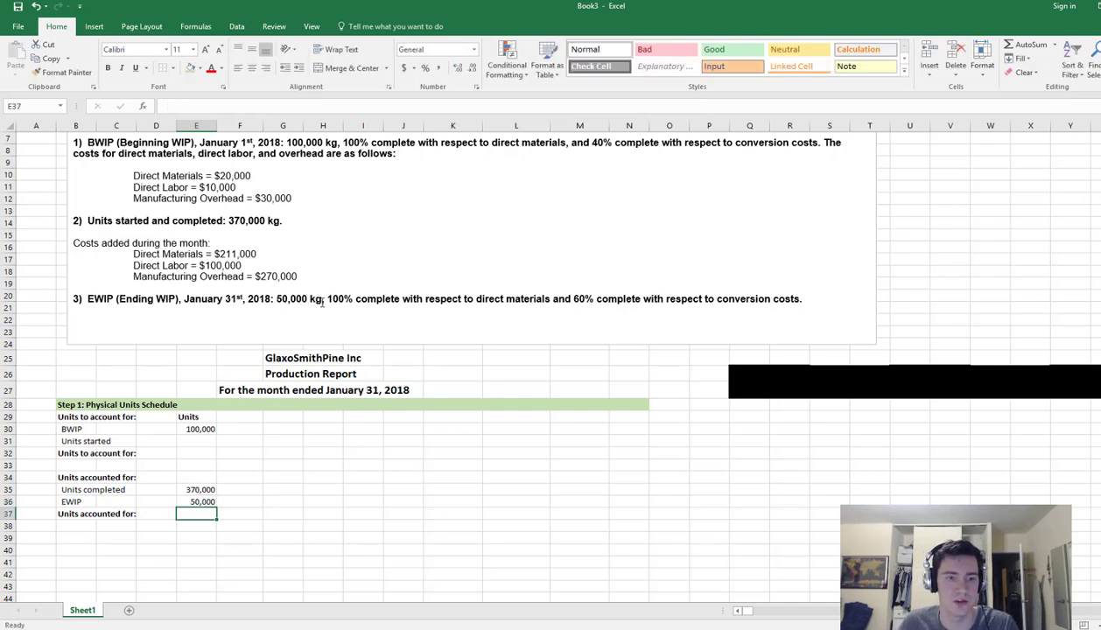
Total the units accounted for in E37 with a SUM of E35:E36
type("=SUM(")
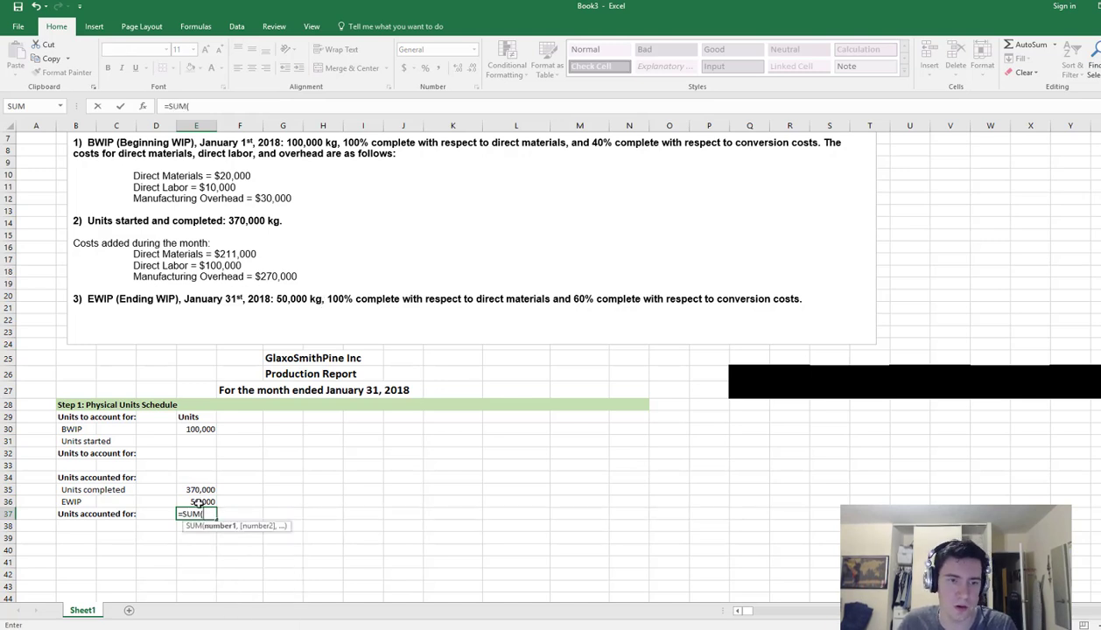
left_click_drag(198, 490, 200, 502)
key("Return")
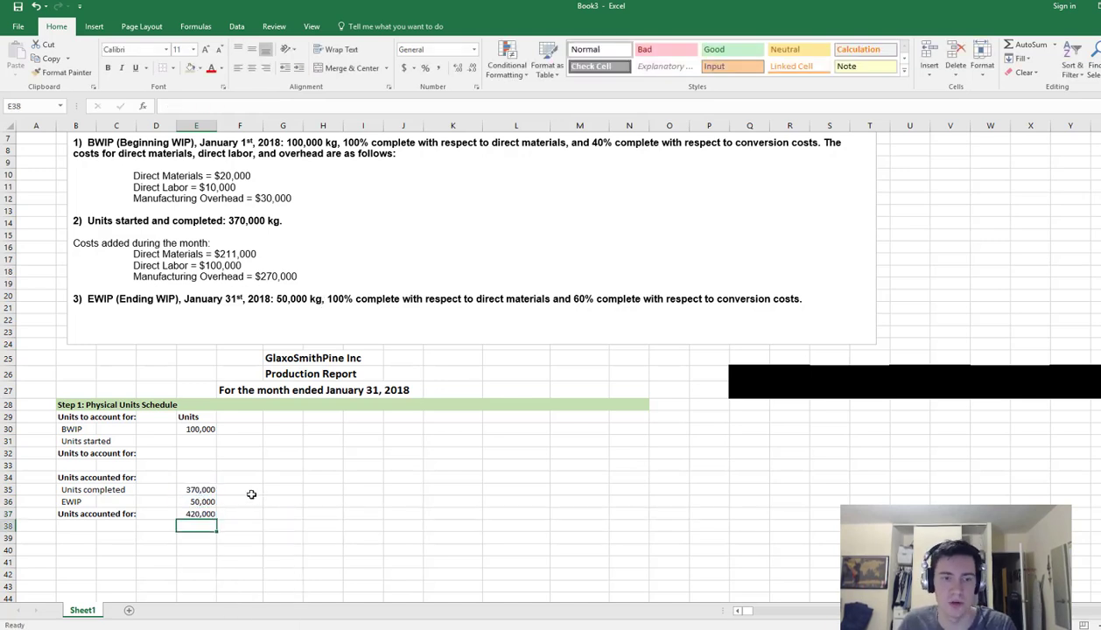
Enter 420,000 as the "Units to account for:" total in E32
double_click(196, 455)
type("000")
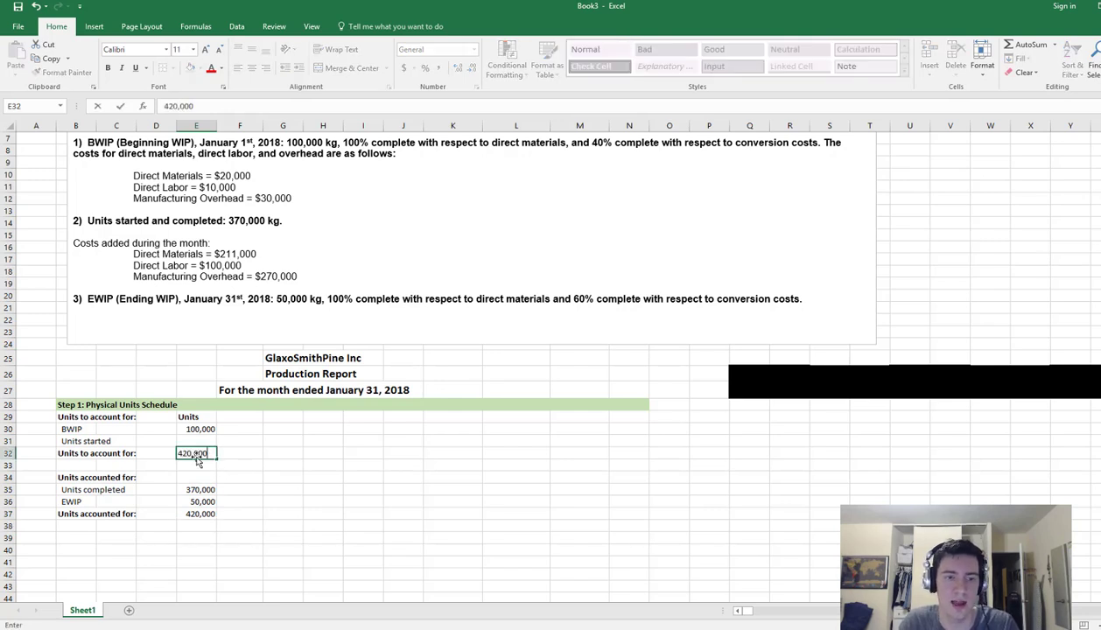
key("Return")
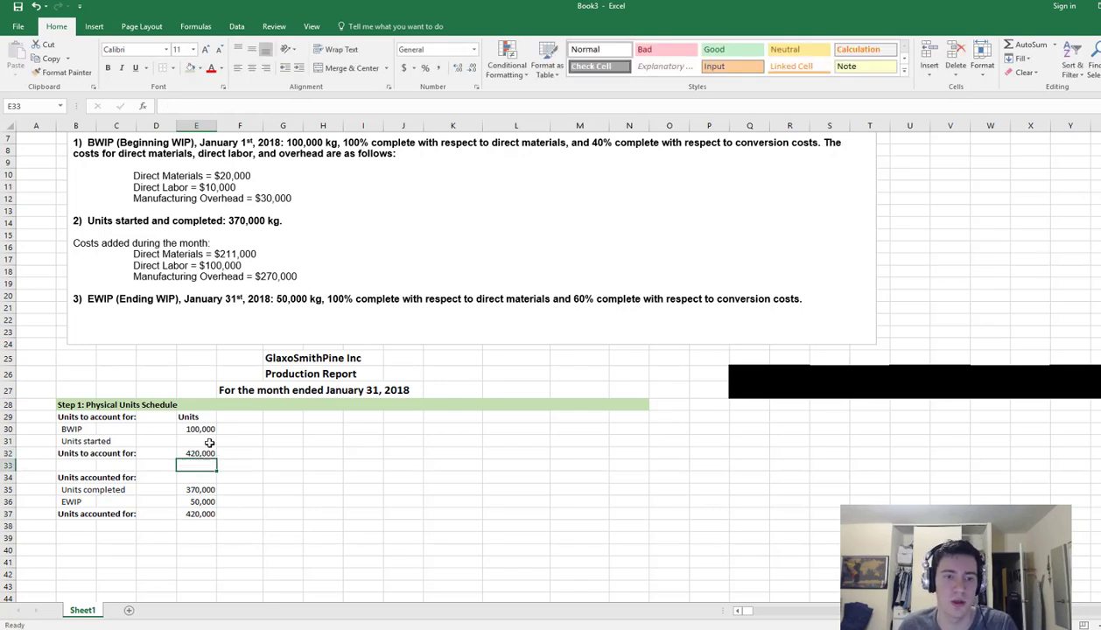
Calculate Units started in E31 with the formula =E32-E30
left_click(206, 441)
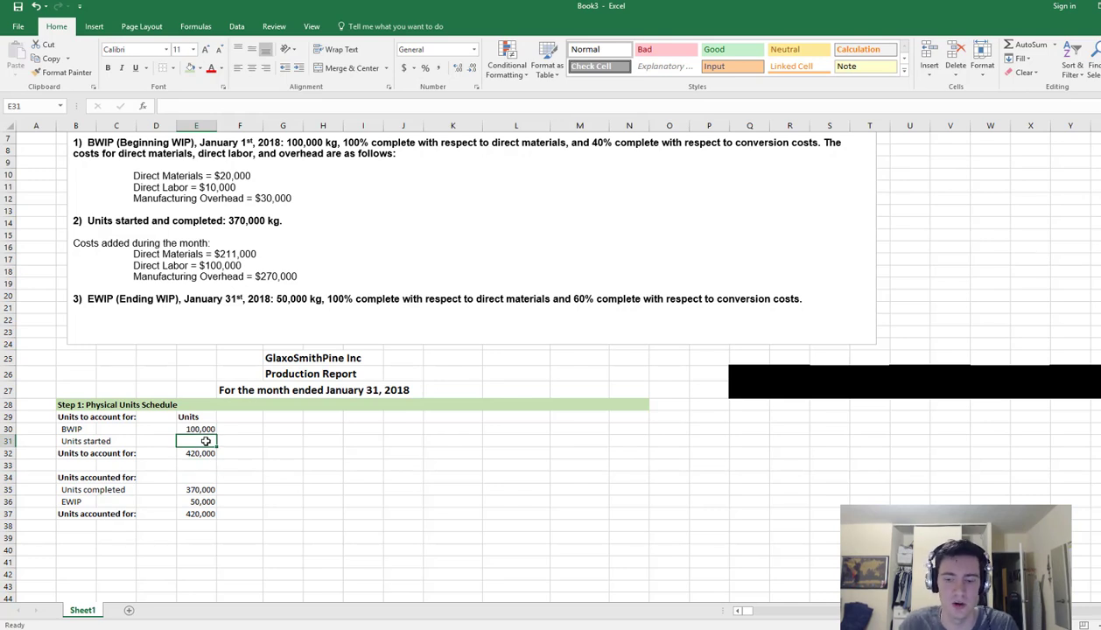
type("=")
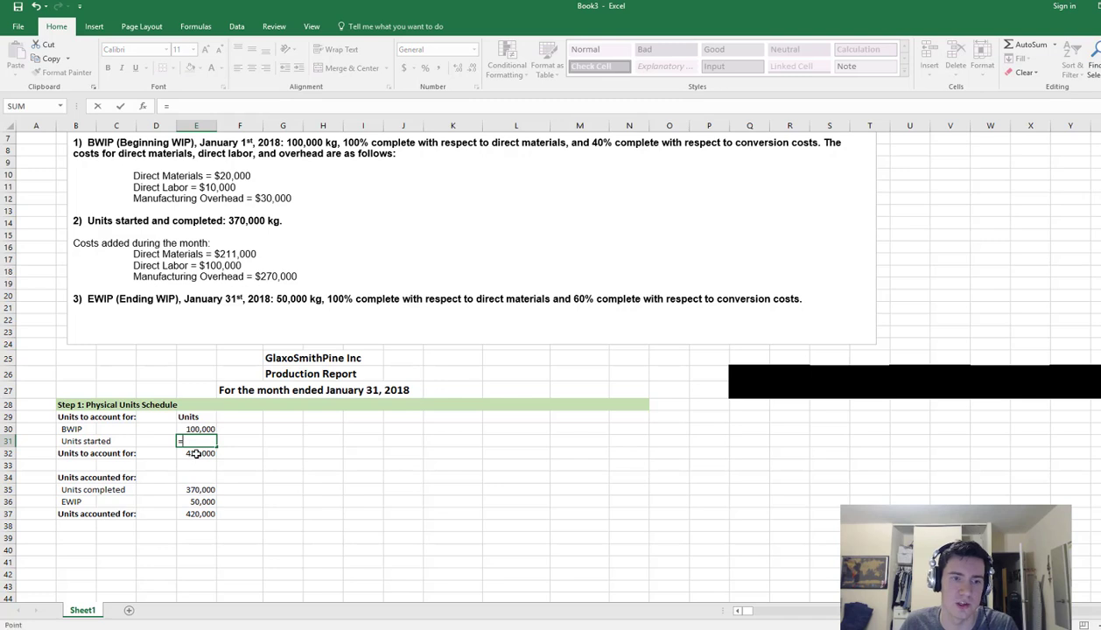
left_click(196, 453)
type("-")
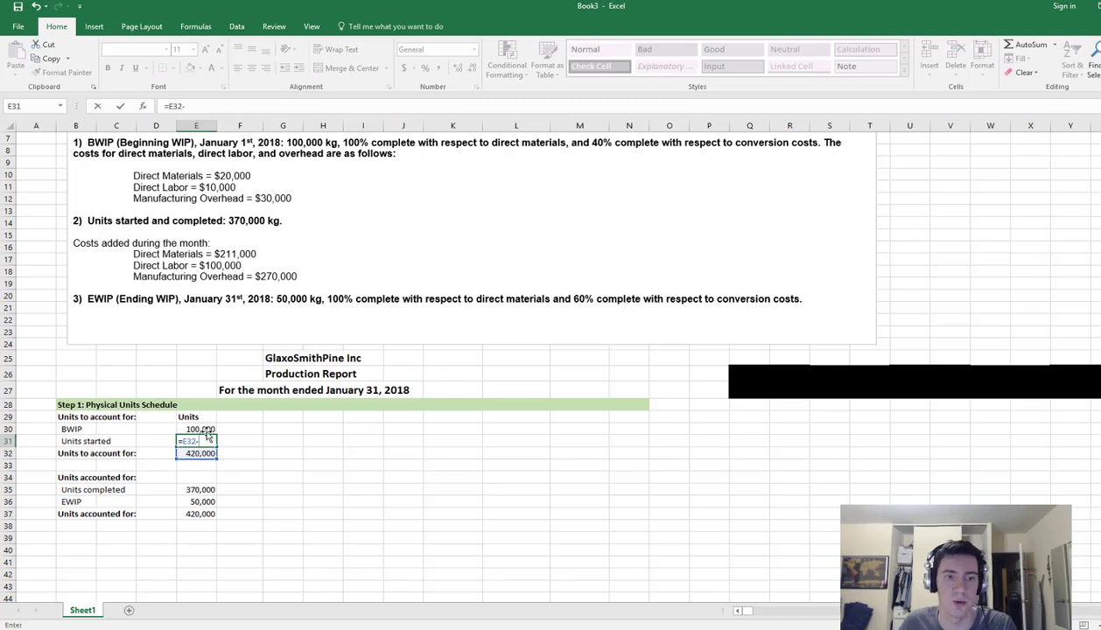
left_click(207, 430)
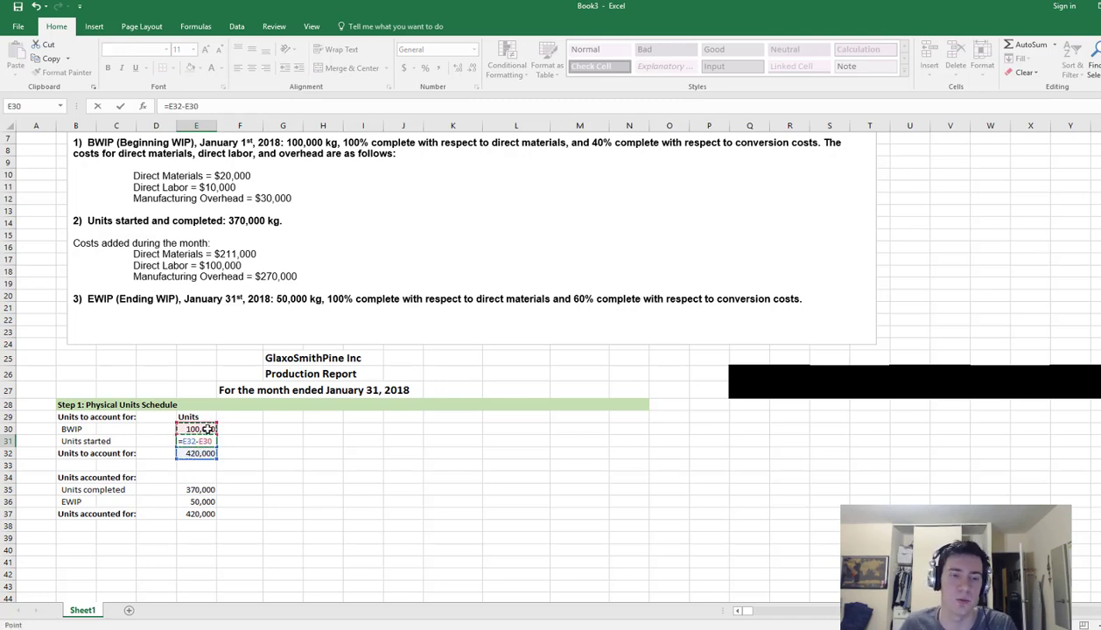
key("Return")
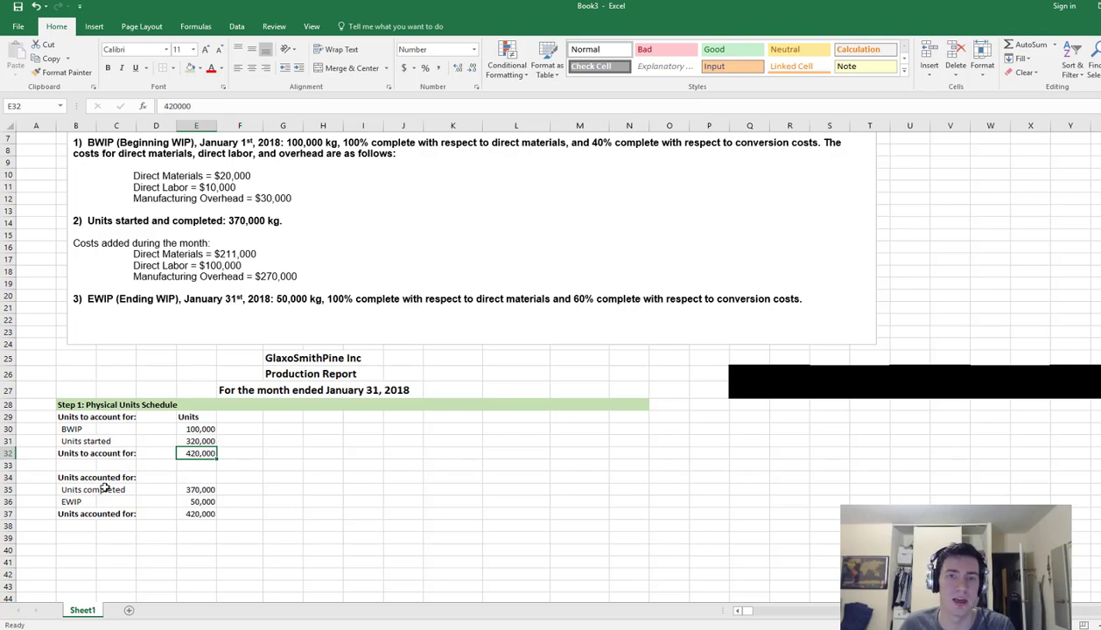
Copy the green Step 1 heading band B28:N28 and paste it at B39, below the physical units schedule
left_click_drag(63, 402, 624, 403)
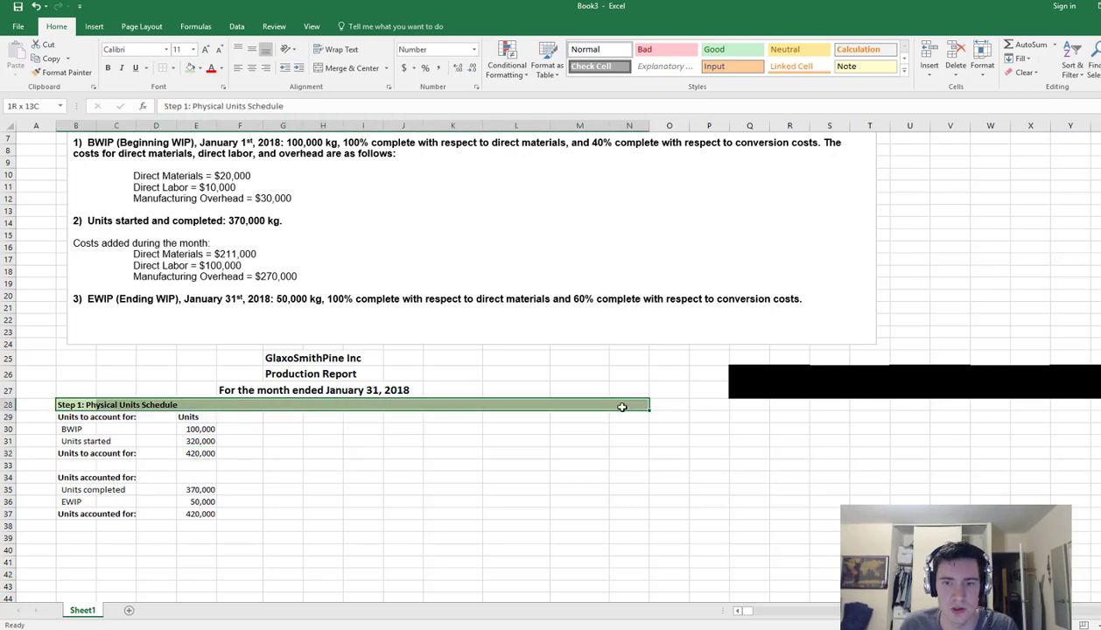
left_click(624, 403)
left_click_drag(76, 403, 644, 401)
key("ctrl+c")
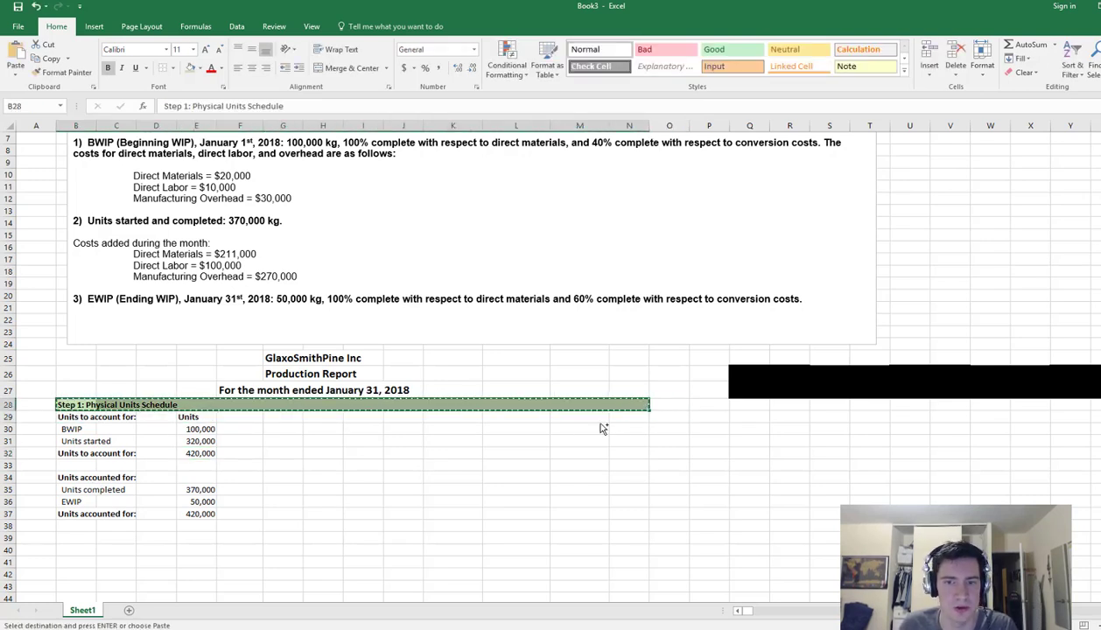
left_click(77, 538)
key("ctrl+v")
Change the copied heading in B39 to "Step 2: Calculate the equivalent units"
double_click(81, 538)
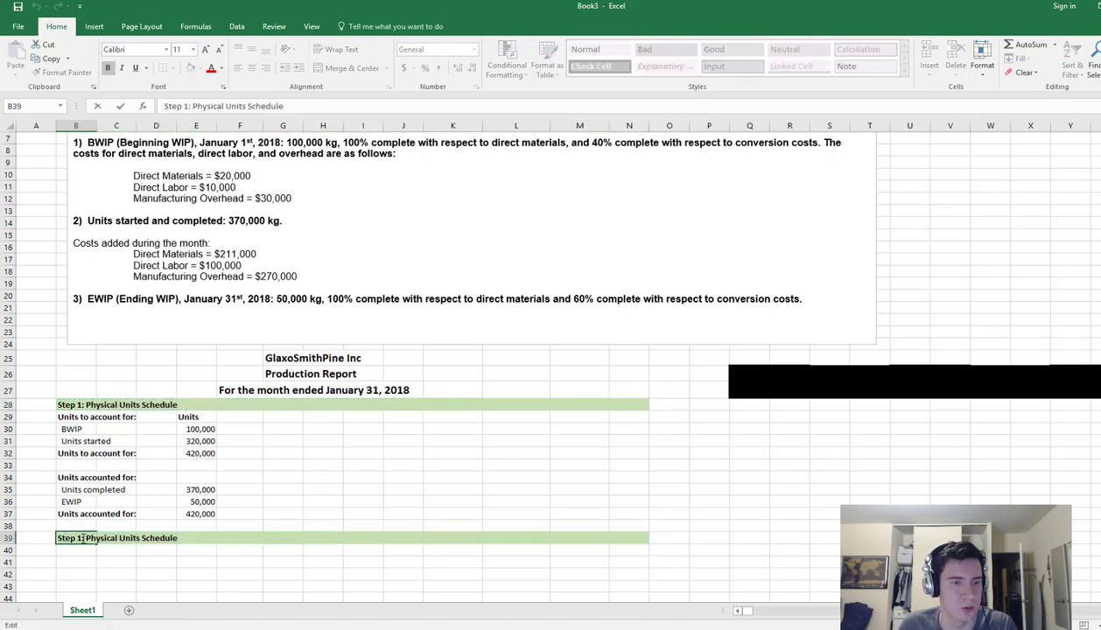
key("BackSpace")
type("2")
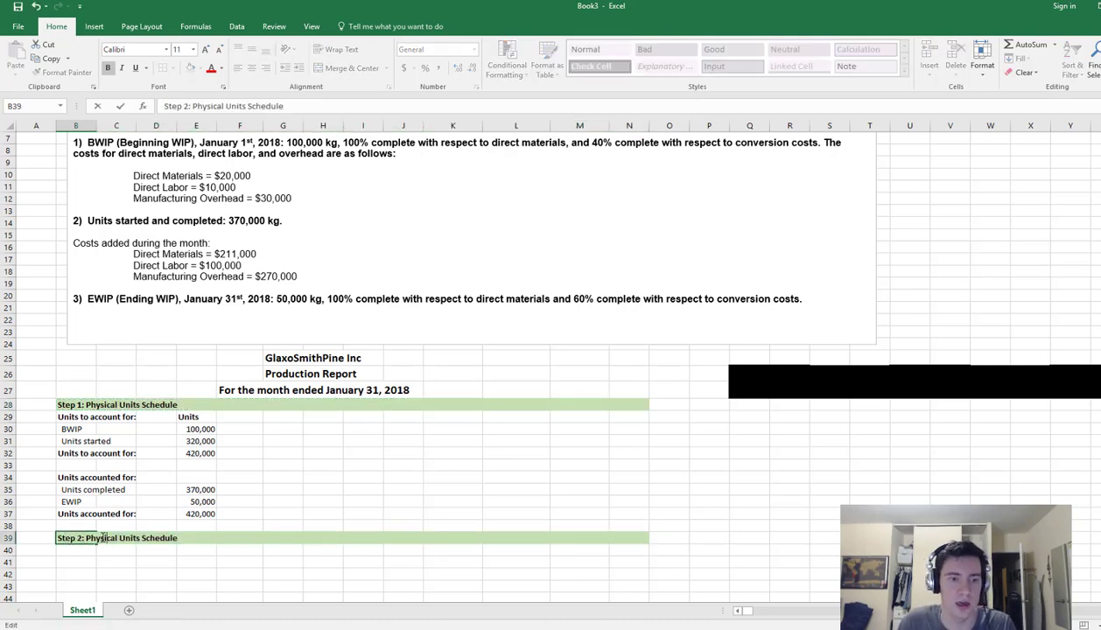
left_click(102, 537)
key("Delete")
key("Delete")
key("Delete")
key("Delete")
key("Delete")
key("Delete")
key("Delete")
key("Delete")
key("Delete")
key("Delete")
key("Delete")
key("Delete")
key("Delete")
key("Delete")
key("Delete")
key("Delete")
key("Delete")
key("Delete")
key("Delete")
key("Delete")
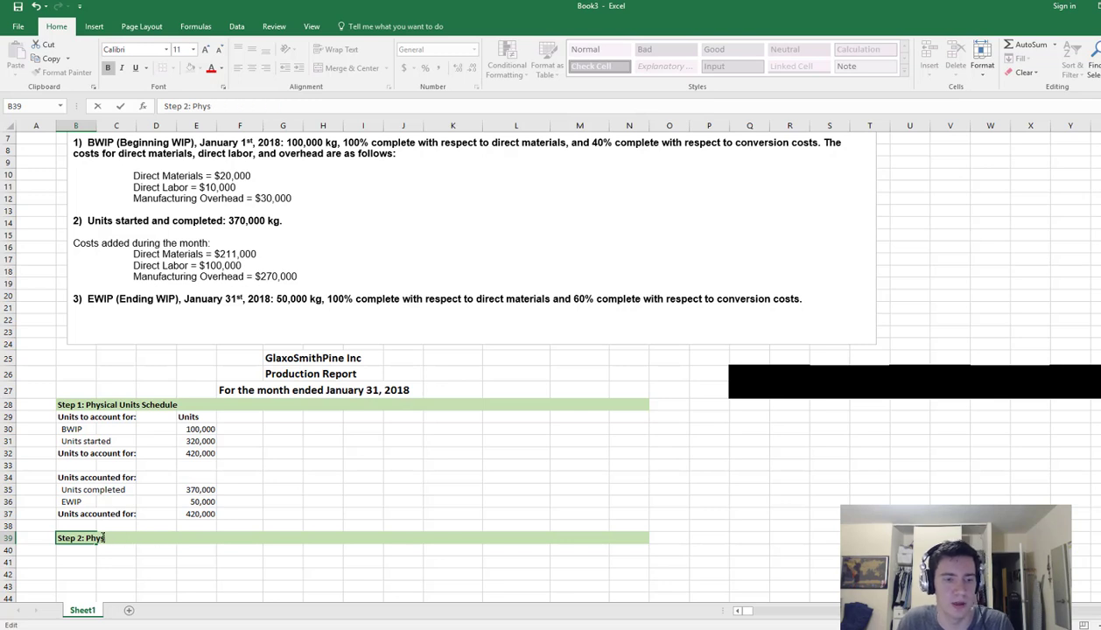
key("BackSpace")
key("BackSpace")
type("Calculat")
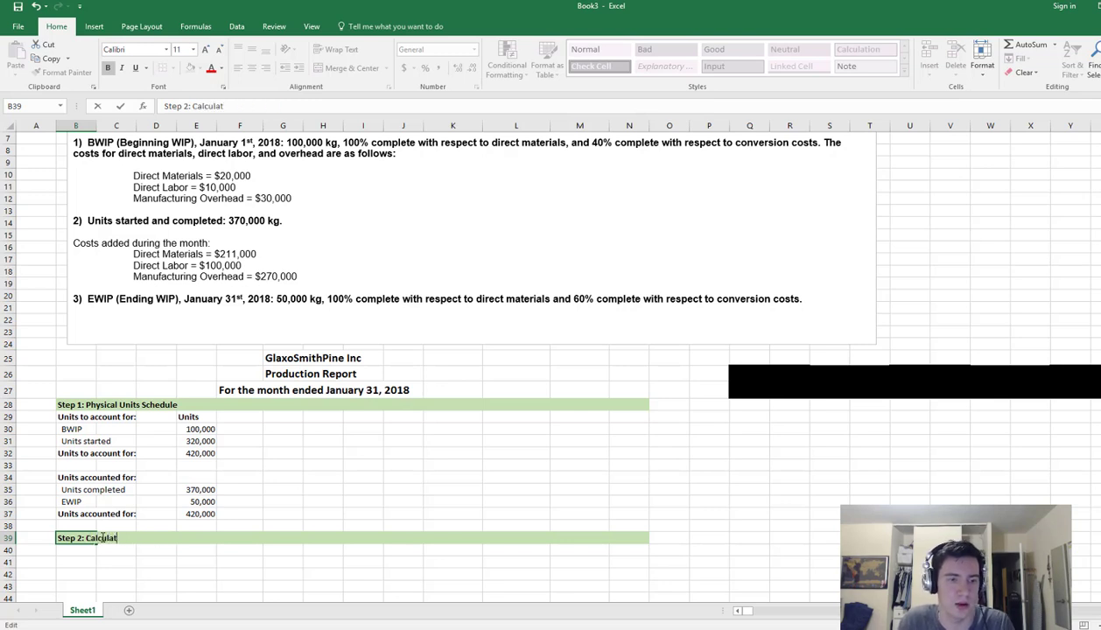
type("e the equiv")
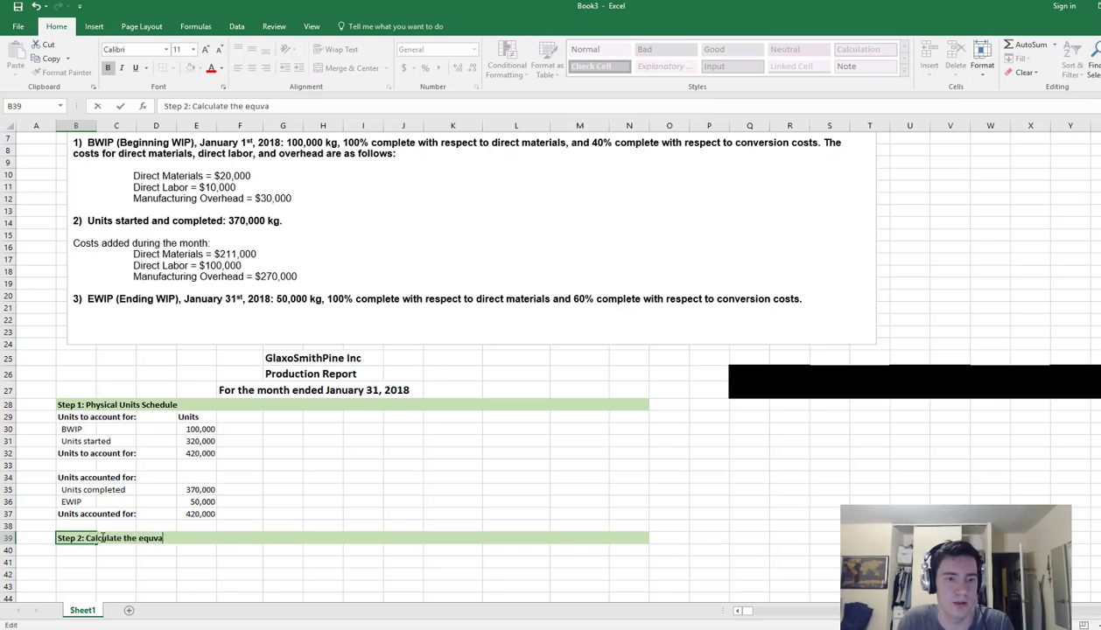
type("alent units")
key("Return")
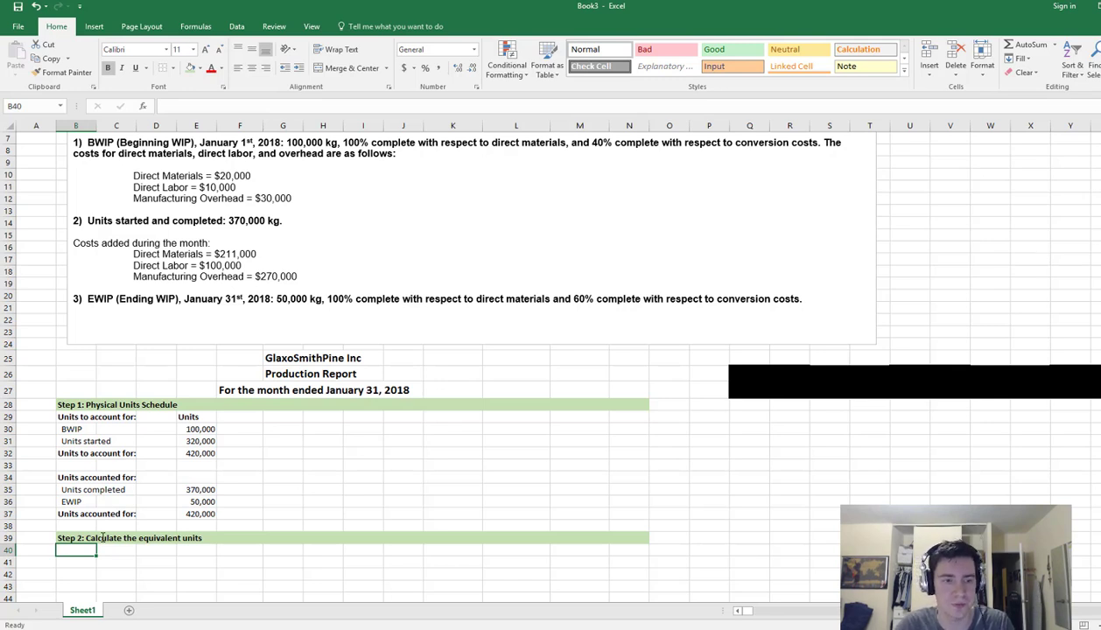
Enter the row label "Units completed" in B41, two rows below the Step 2 heading
key("Down")
type("Units comp")
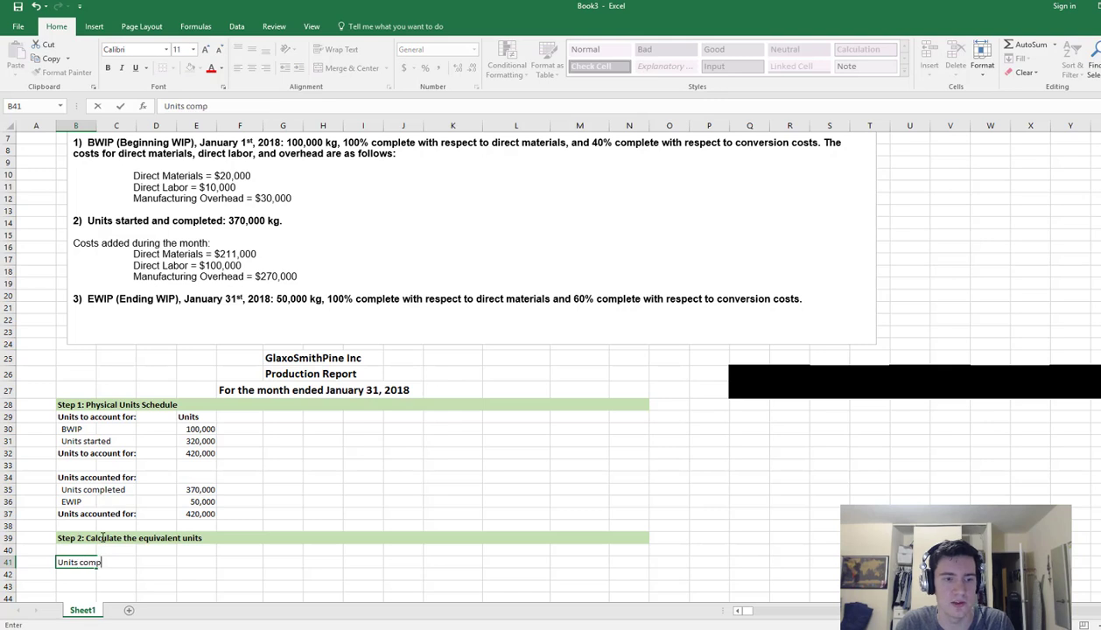
type("leted")
key("Return")
Enter the column header "Direct Materials" in G40, directly under the Step 2 heading band
key("Right")
key("Right")
key("Right")
key("Up")
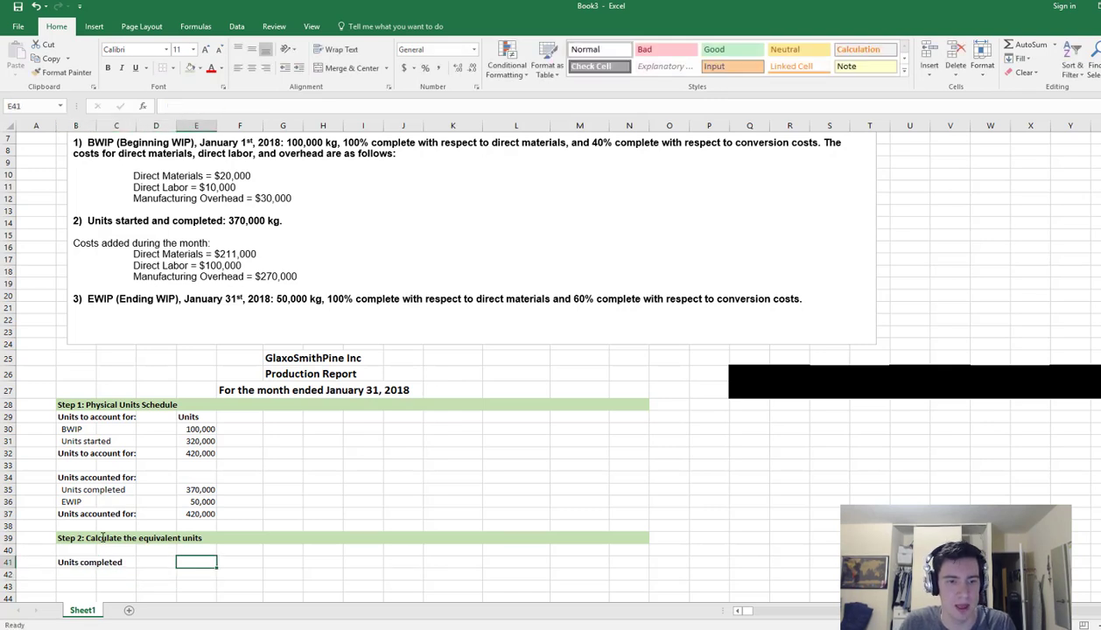
key("Up")
key("Right")
key("Right")
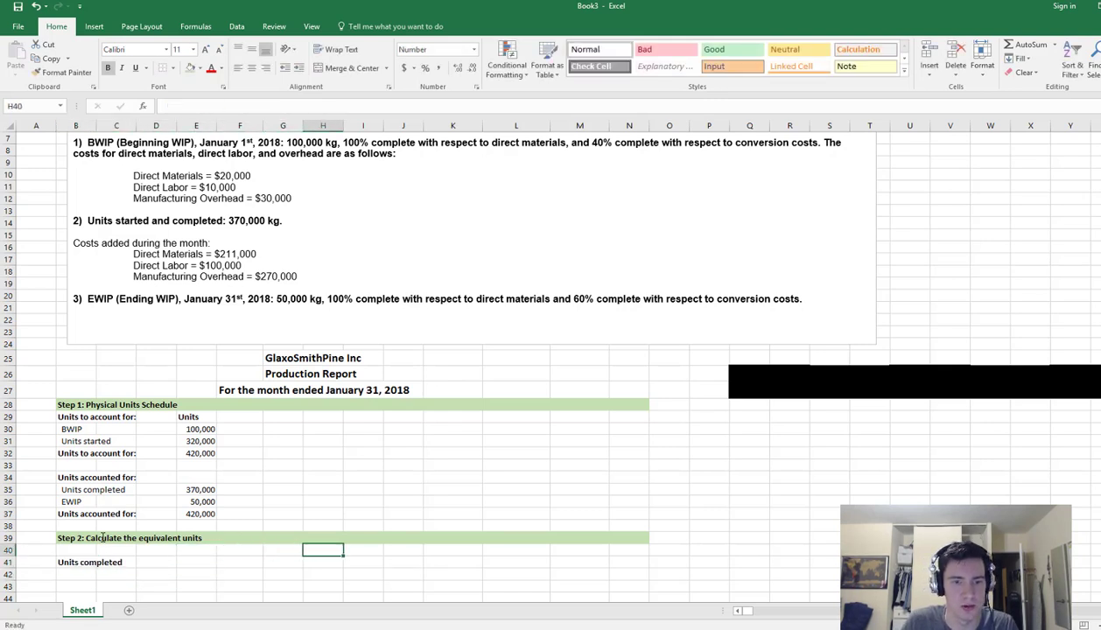
type("Direct materi")
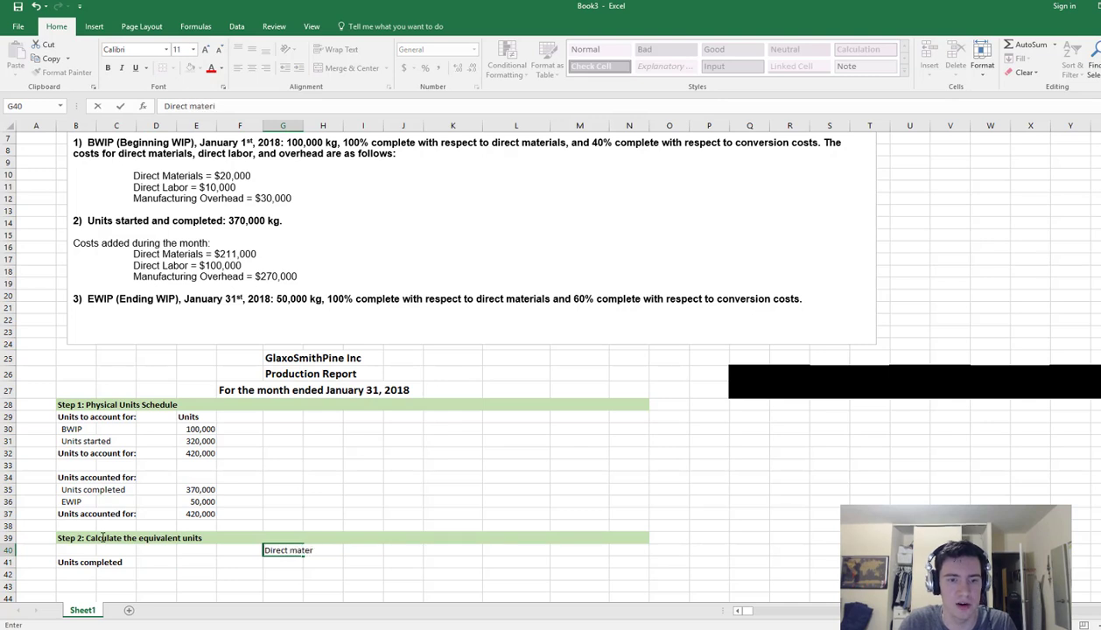
key("BackSpace")
key("BackSpace")
key("BackSpace")
key("BackSpace")
key("BackSpace")
type("Materials")
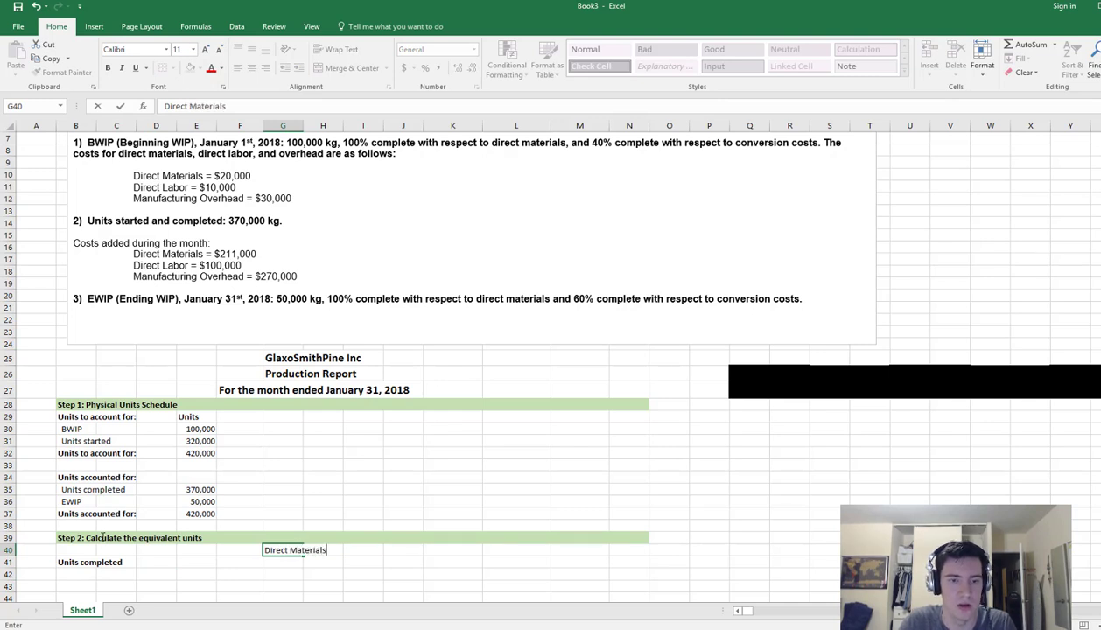
Enter the column header "Conversion Costs" in K40
key("Right")
key("Right")
key("Right")
key("Right")
type("Conver")
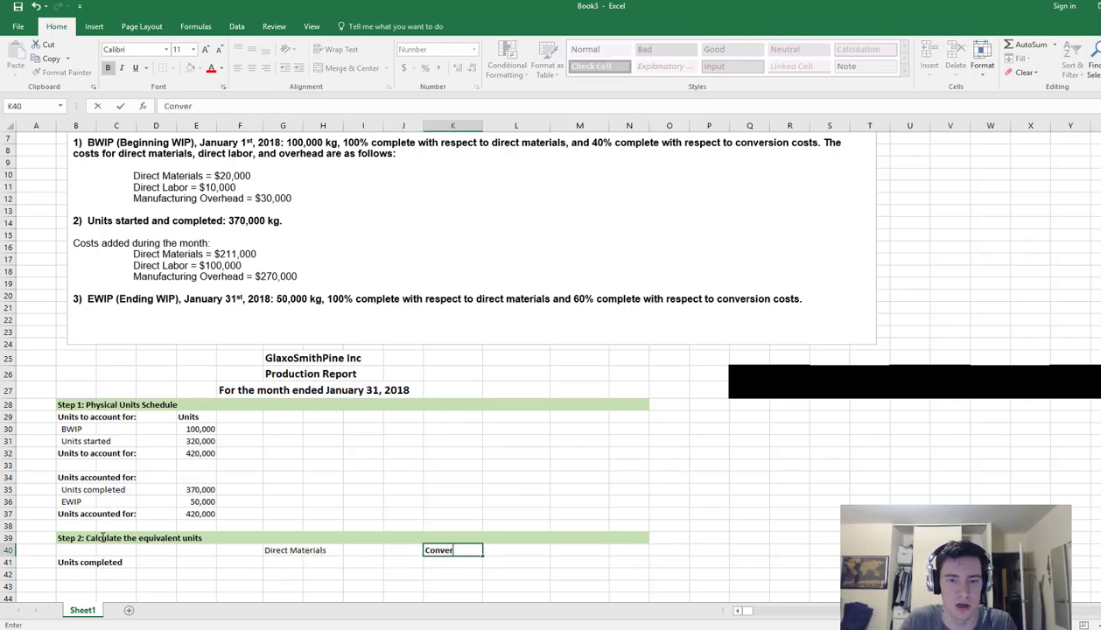
type("sion Costs")
key("Return")
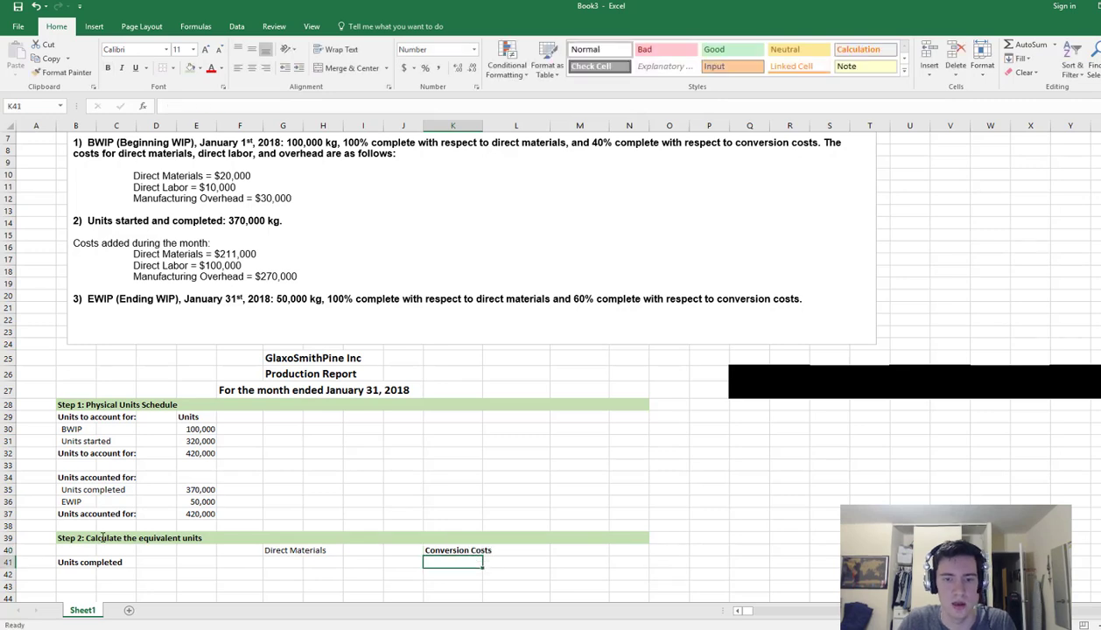
Make the "Direct Materials" header in G40 bold to match the Conversion Costs header
key("Up")
key("Left")
key("Left")
key("Left")
key("Left")
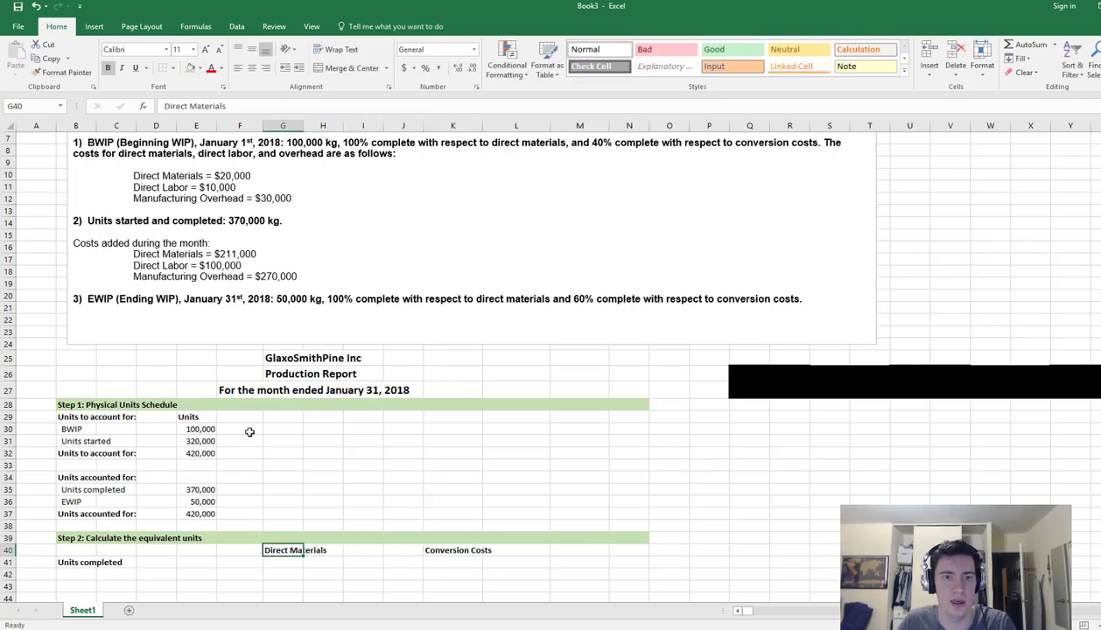
scroll(254, 422, "up", 1)
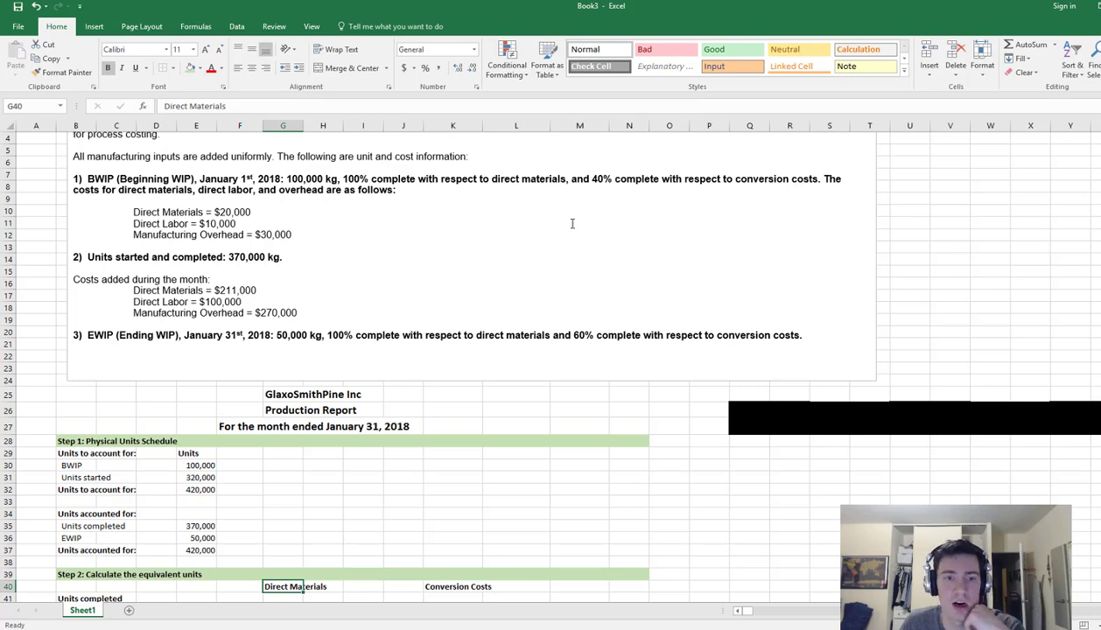
scroll(560, 236, "down", 1)
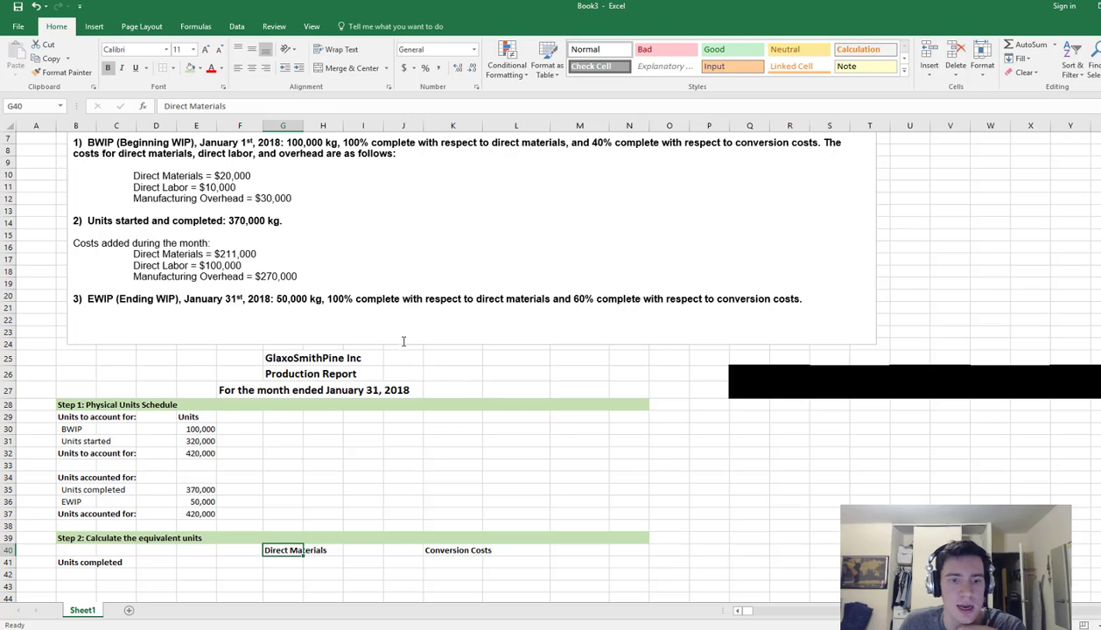
Enter 370,000 as the units completed under Direct Materials in G41
left_click(440, 550)
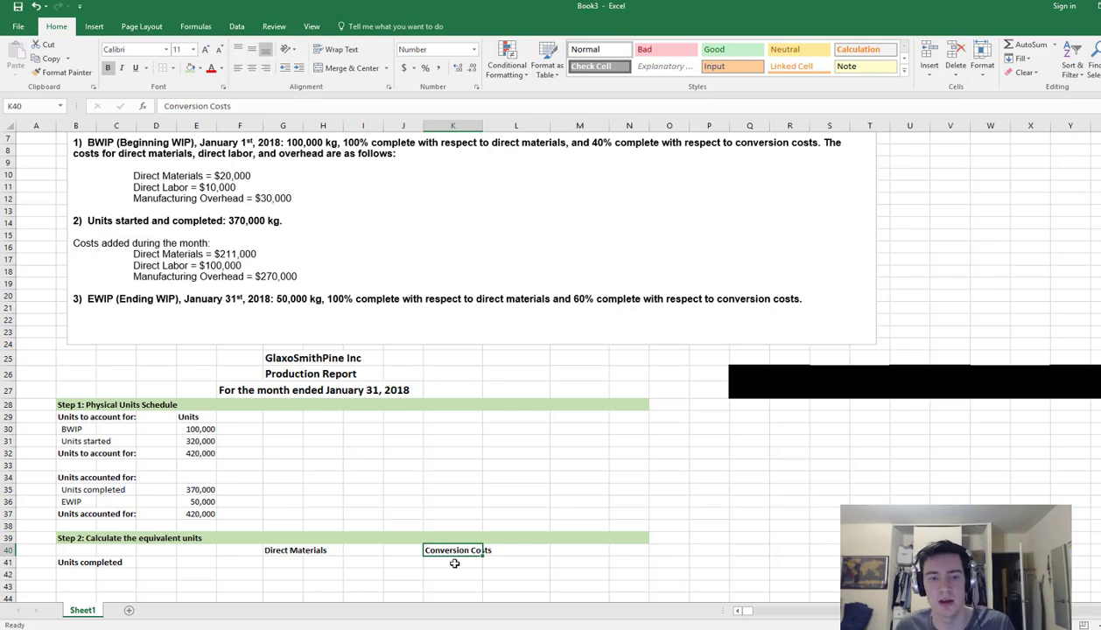
left_click(454, 562)
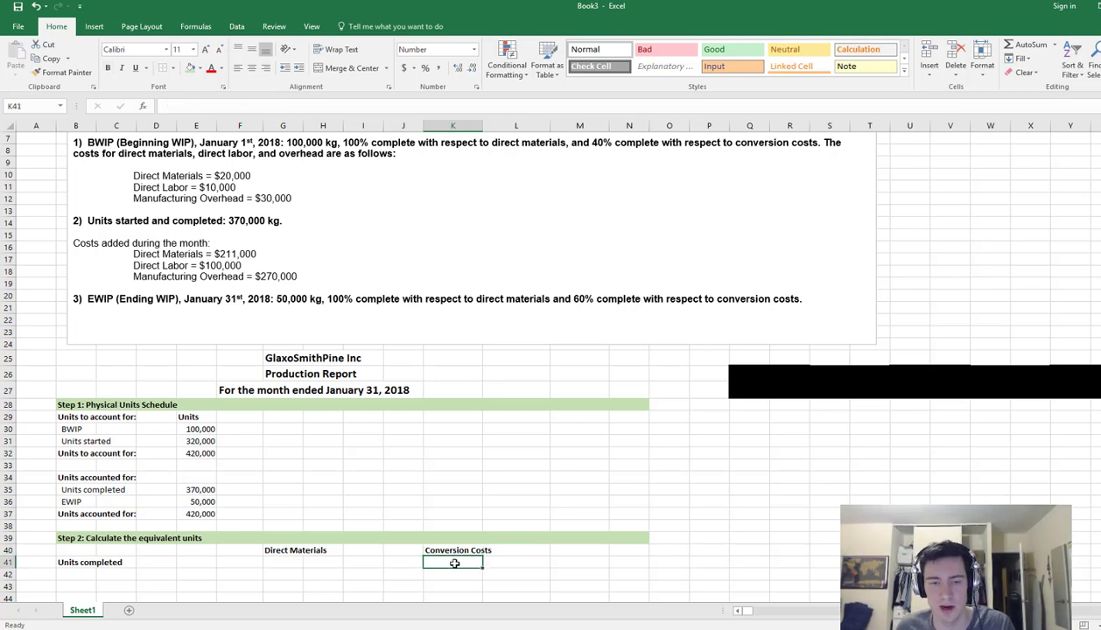
left_click(269, 563)
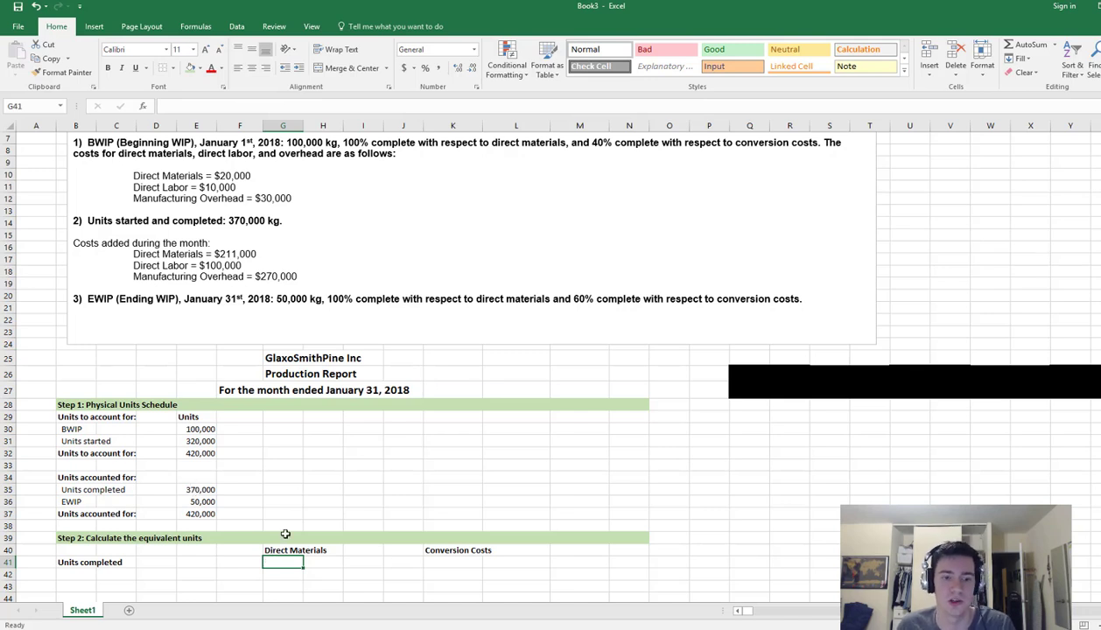
type("370,000")
key("Right")
Enter 370,000 as the units completed under Conversion Costs in K41
key("Right")
key("Right")
key("Right")
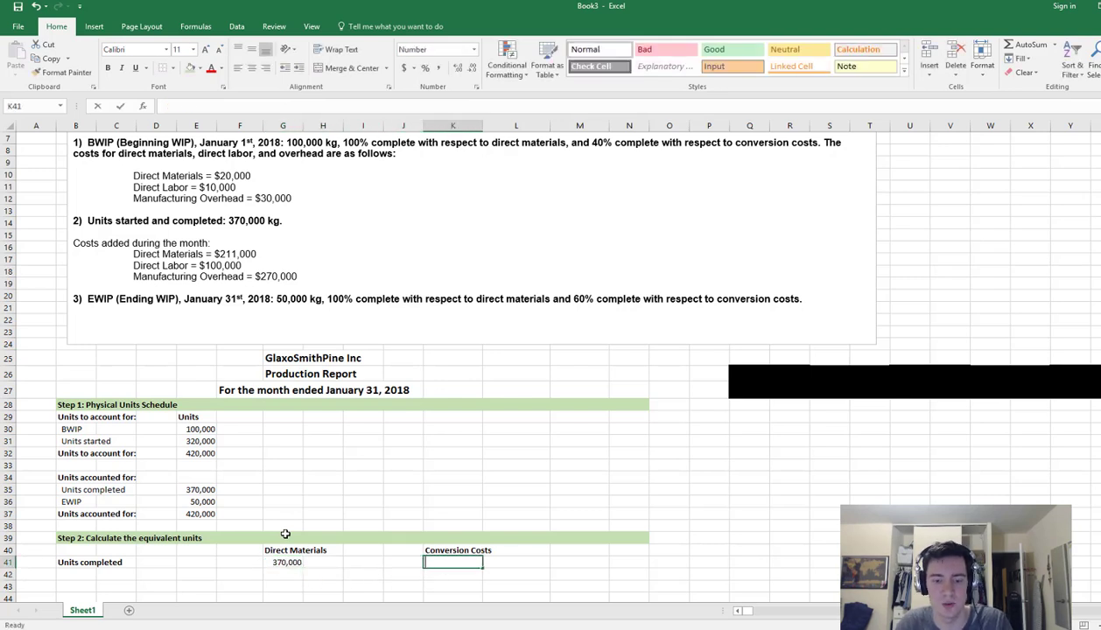
type("370,00")
key("Return")
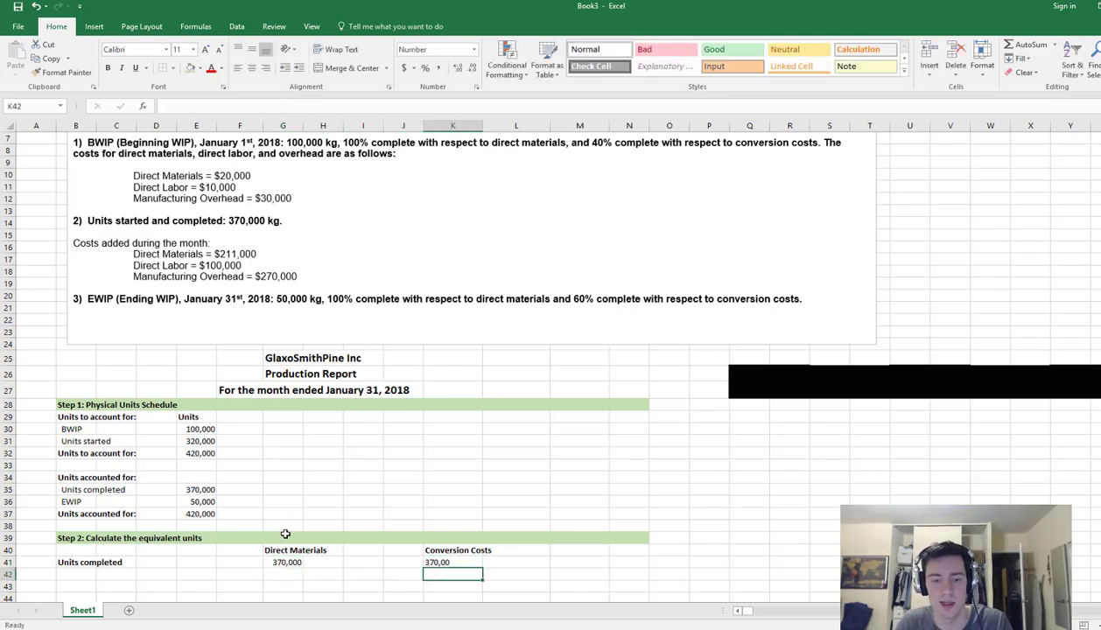
key("Up")
type("370,000")
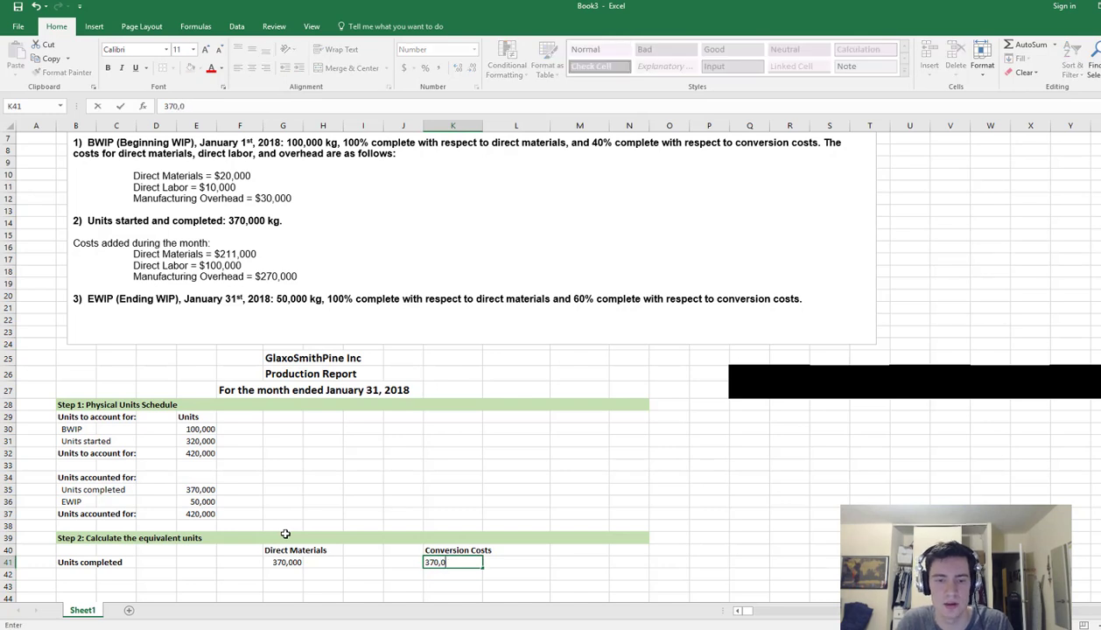
key("Return")
Enter the row label "EWIP" in B42, directly under Units completed
key("Left")
key("Left")
key("Left")
key("Left")
key("Left")
key("Left")
key("Left")
key("Left")
key("Left")
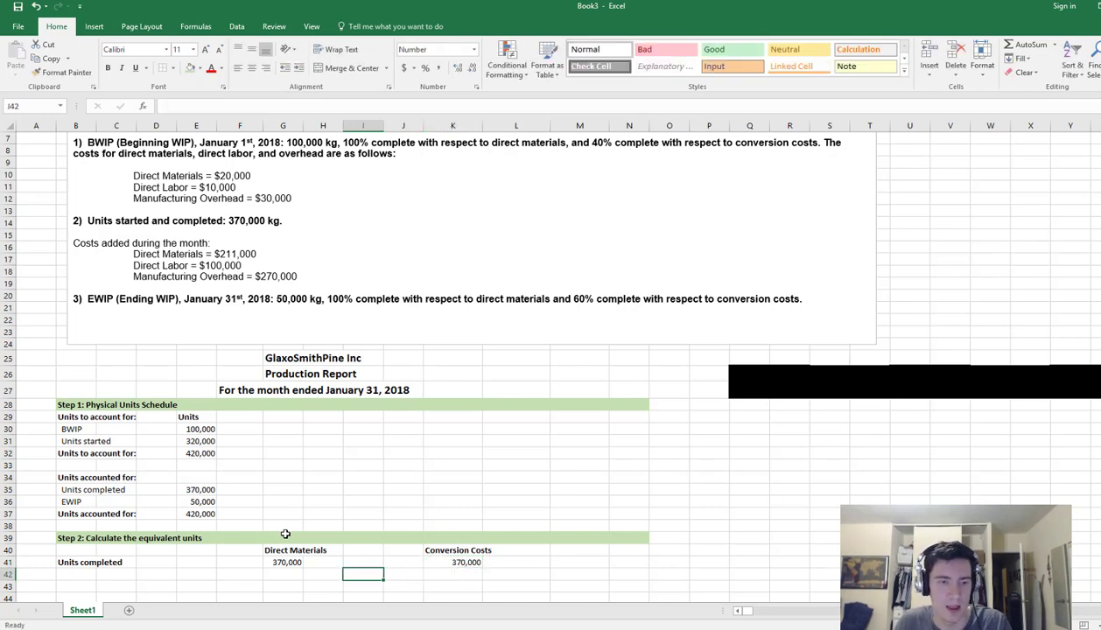
type("EWIP")
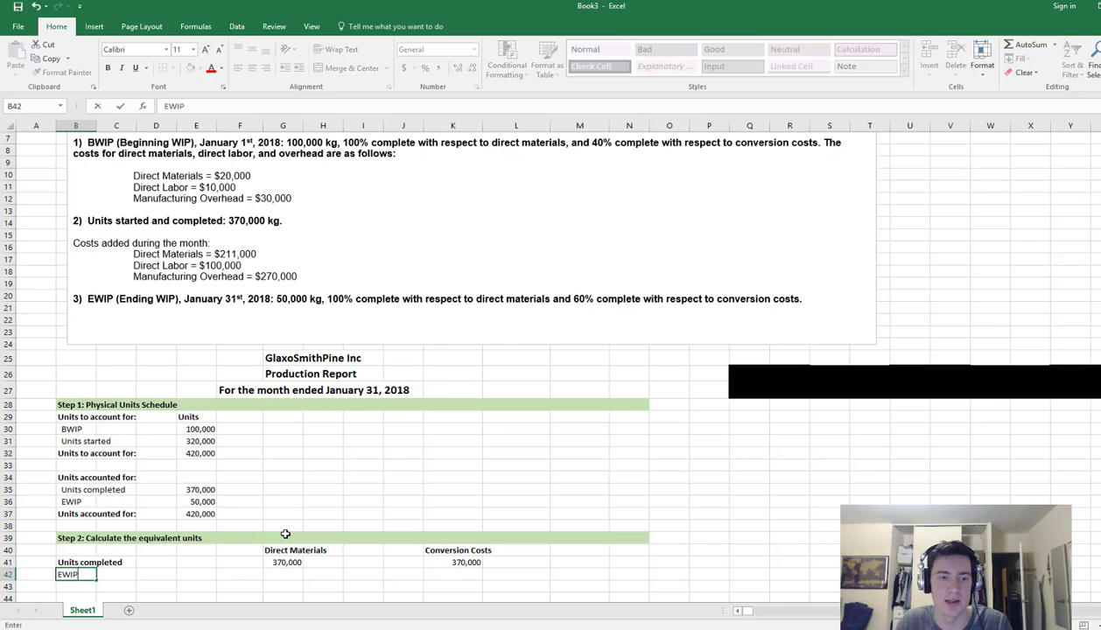
key("Return")
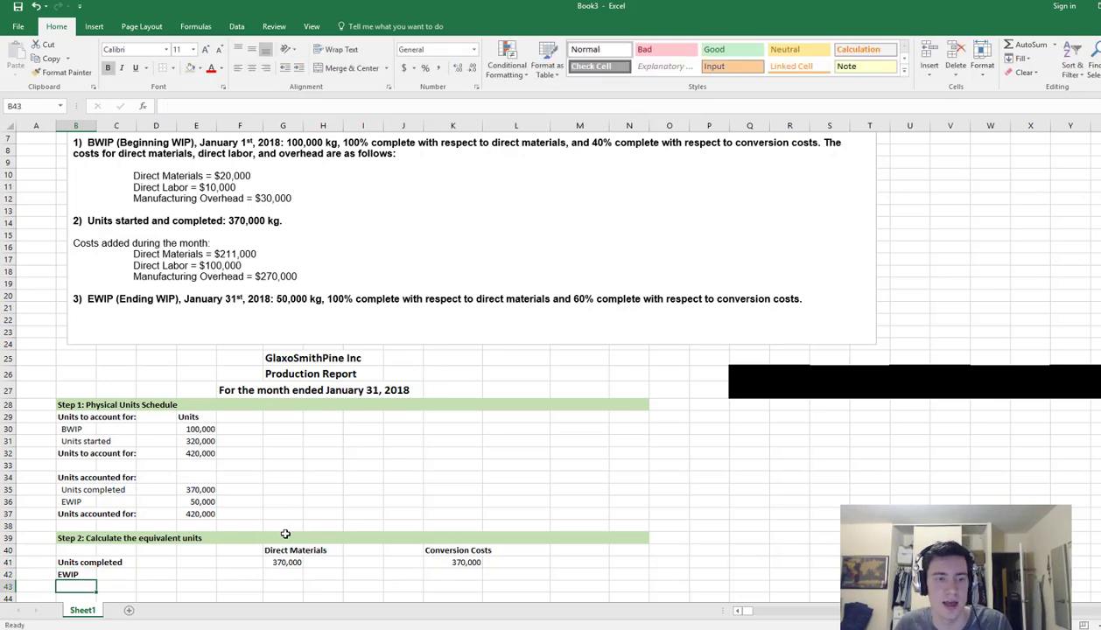
Enter 50,000 as the EWIP equivalent units for Direct Materials in G42
scroll(350, 568, "down", 2)
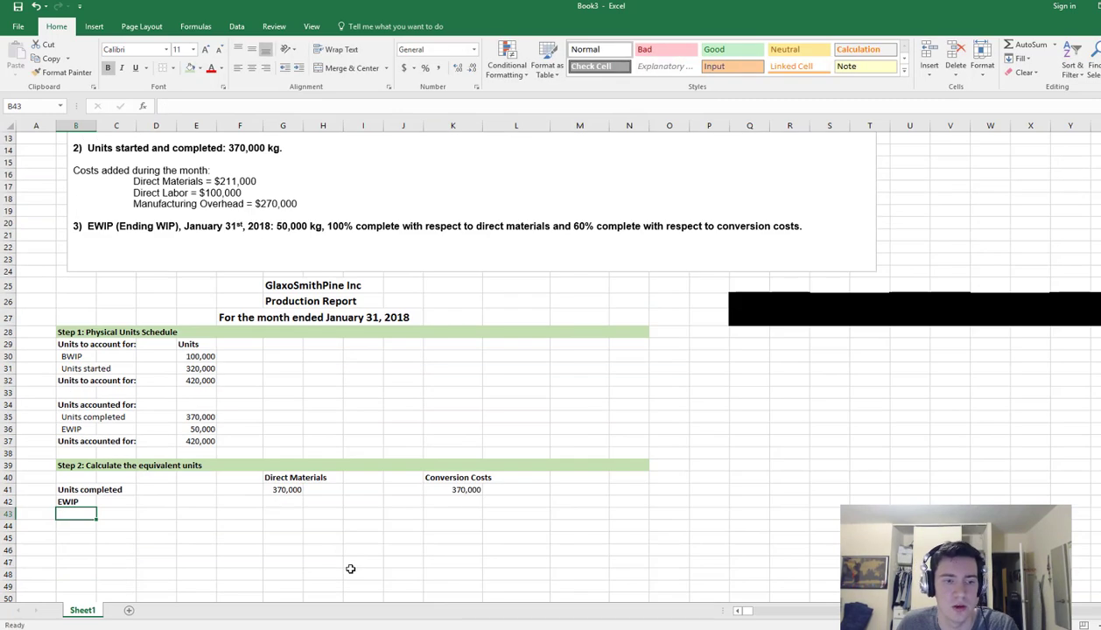
scroll(350, 569, "up", 1)
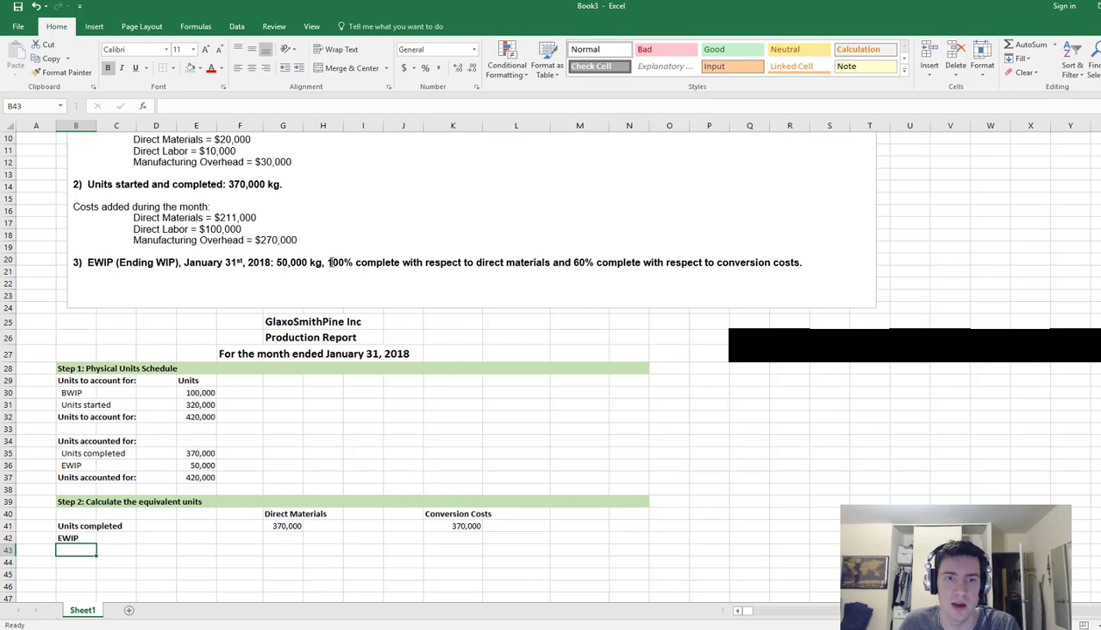
left_click(284, 538)
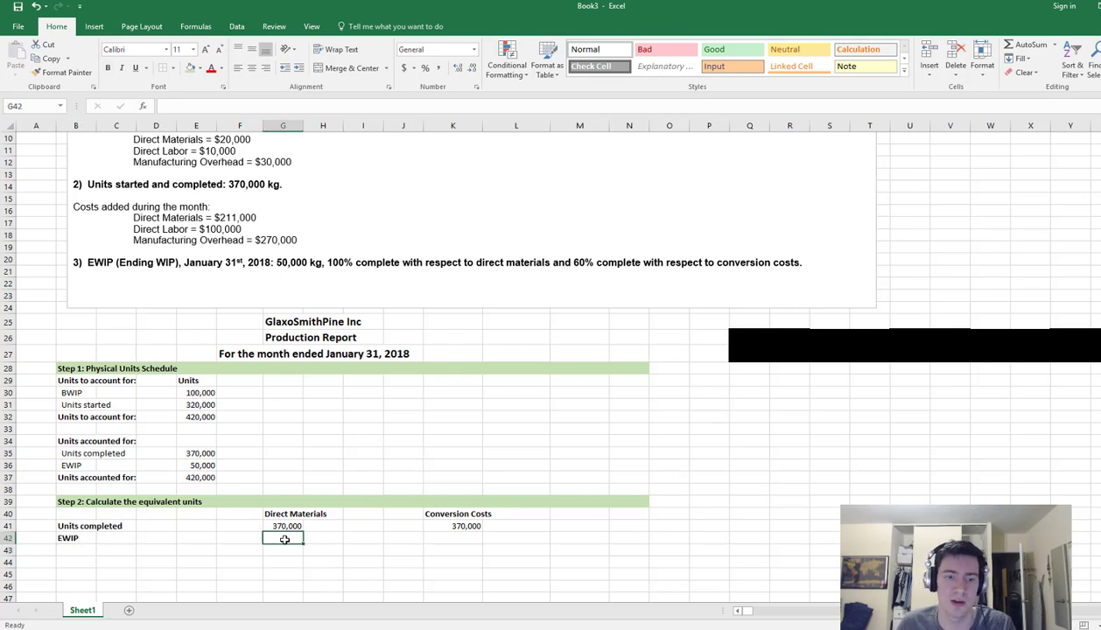
type("50,000")
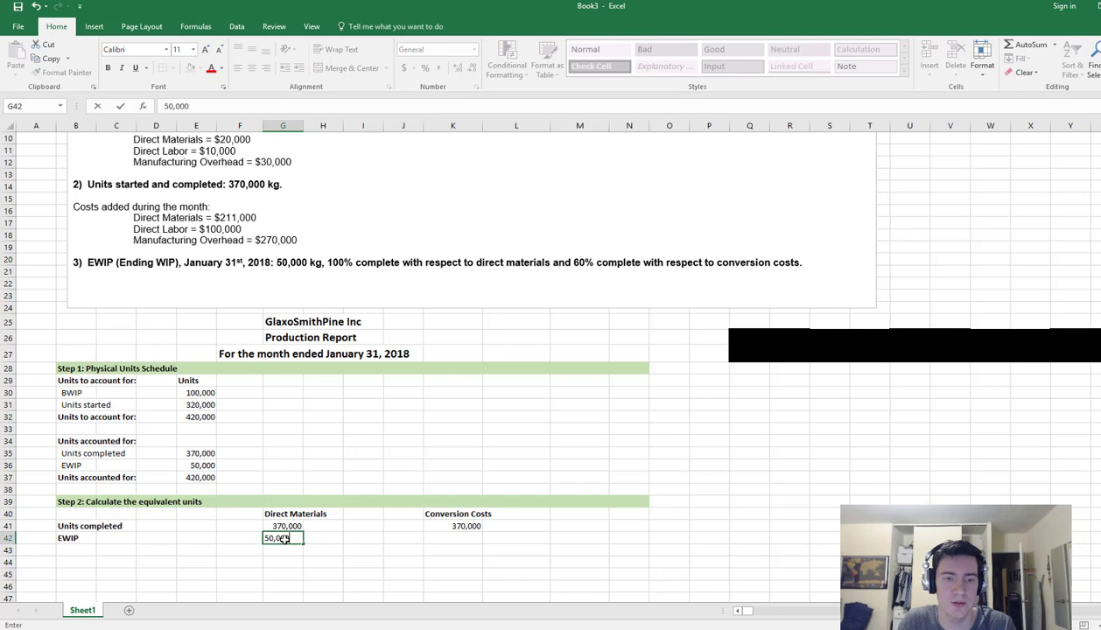
key("Return")
Enter 30,000 as the EWIP equivalent units for Conversion Costs in K42
key("Up")
key("Right")
key("Right")
key("Right")
key("Right")
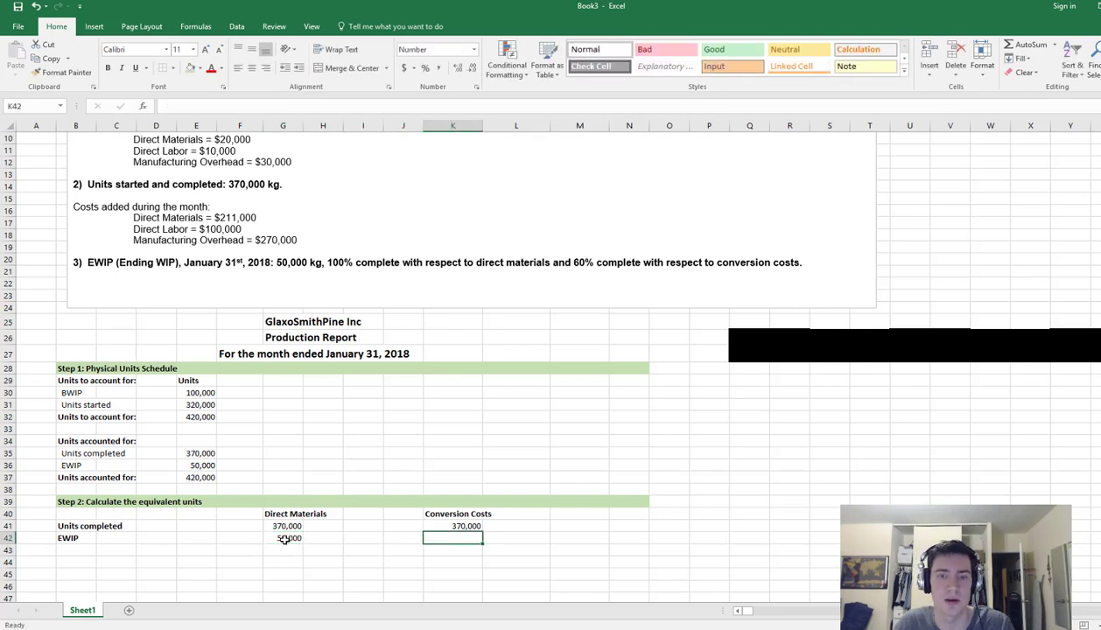
type("30,000")
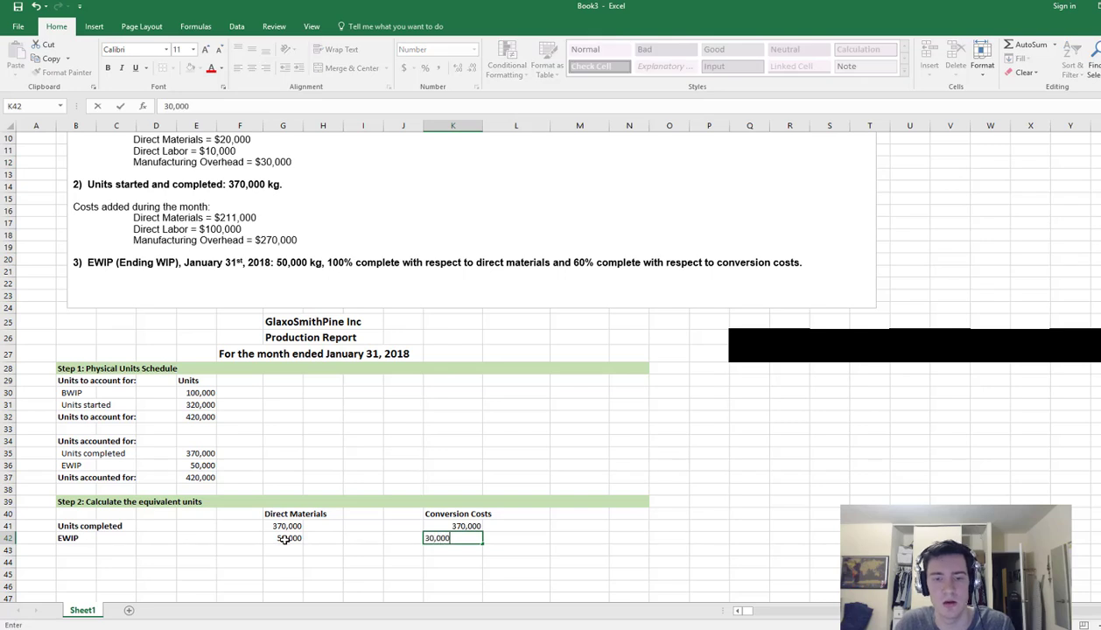
key("Return")
Enter the bold row label "Equivalent Units" in B43, under the EWIP label
key("Left")
key("Left")
key("Left")
key("Left")
key("Left")
key("Left")
key("Left")
key("Left")
key("Left")
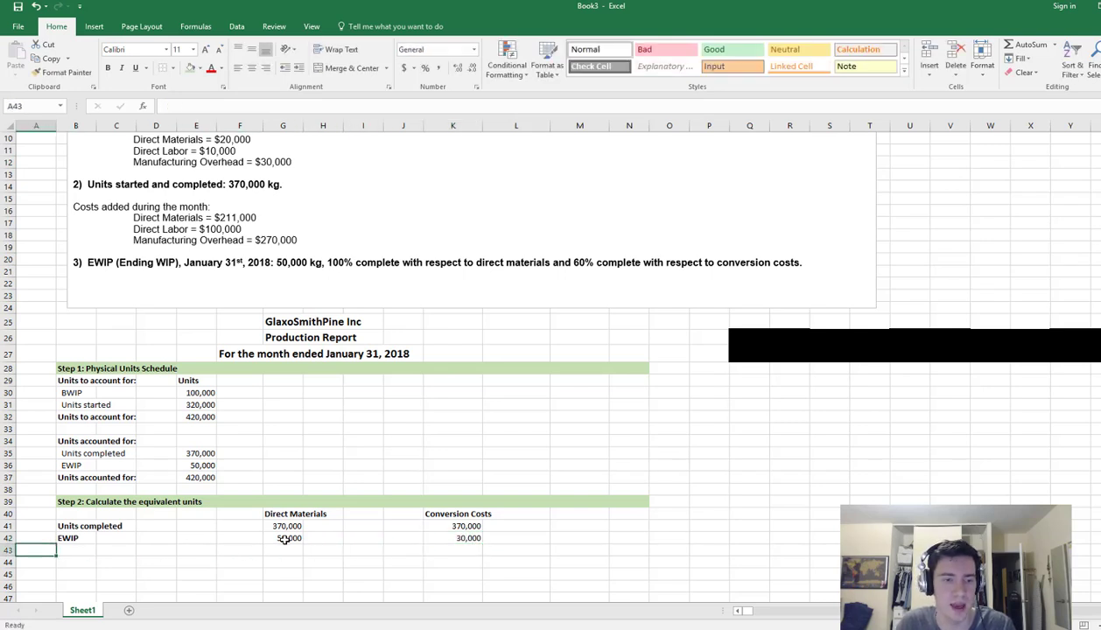
key("ctrl+b")
type("Equivalent")
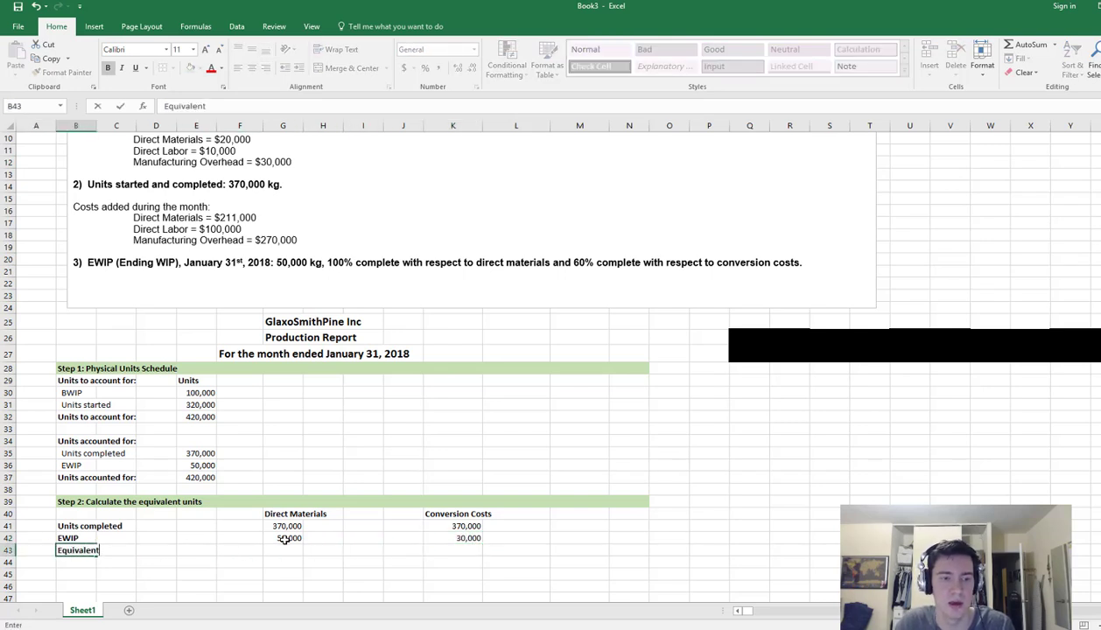
type(" Units")
key("Return")
Total the Direct Materials equivalent units in G43 with the formula =SUM(G42+G41)
key("Right")
key("Right")
key("Right")
key("Right")
key("Right")
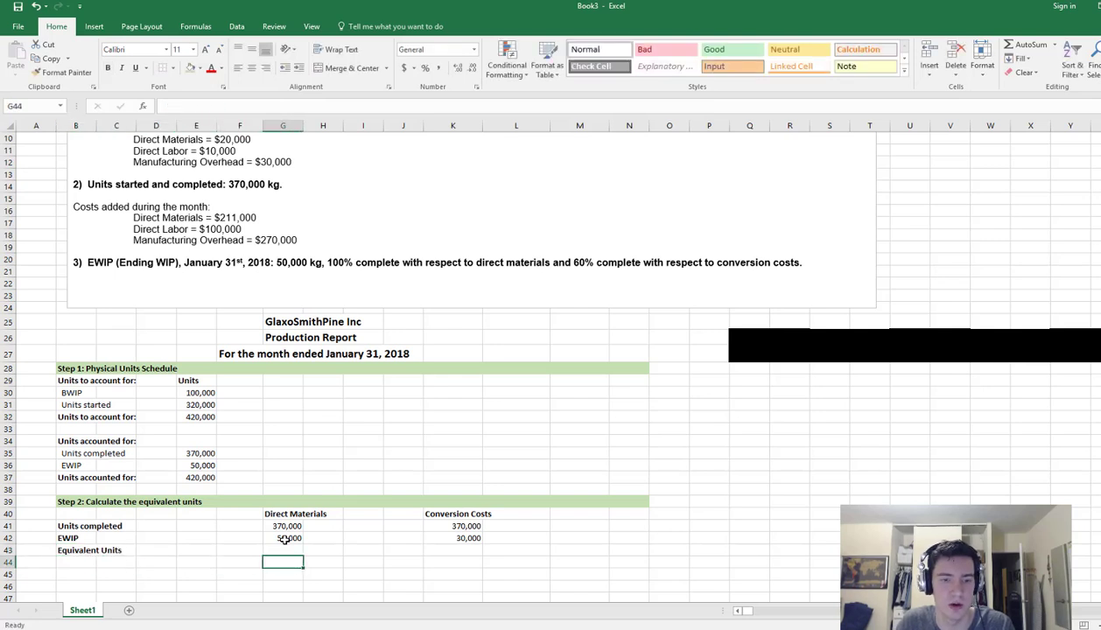
key("Up")
type("=SUM(")
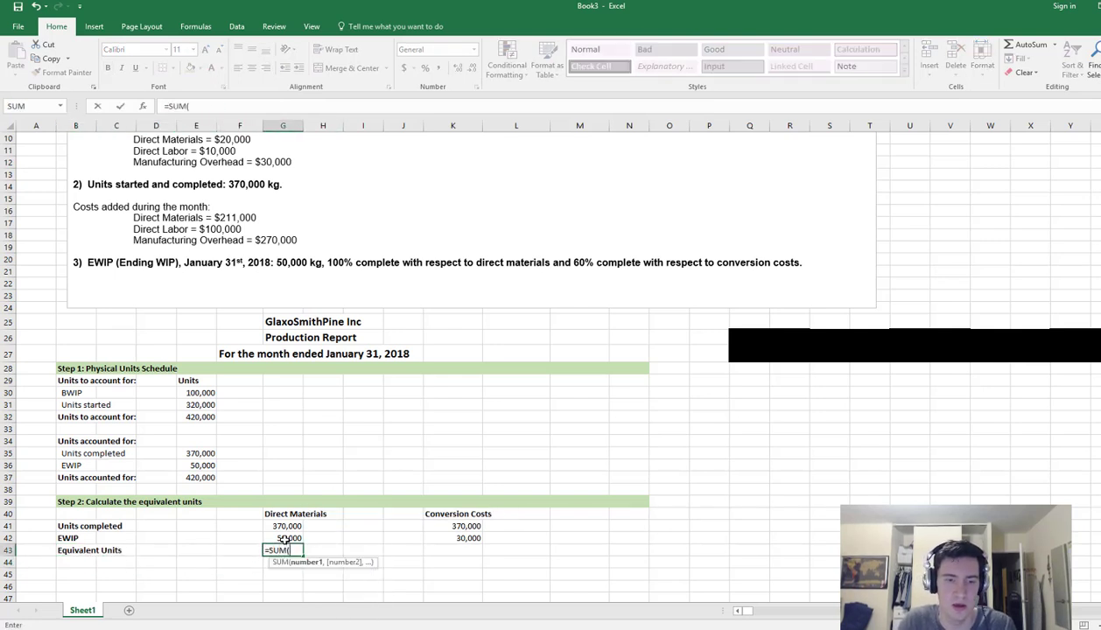
left_click(284, 539)
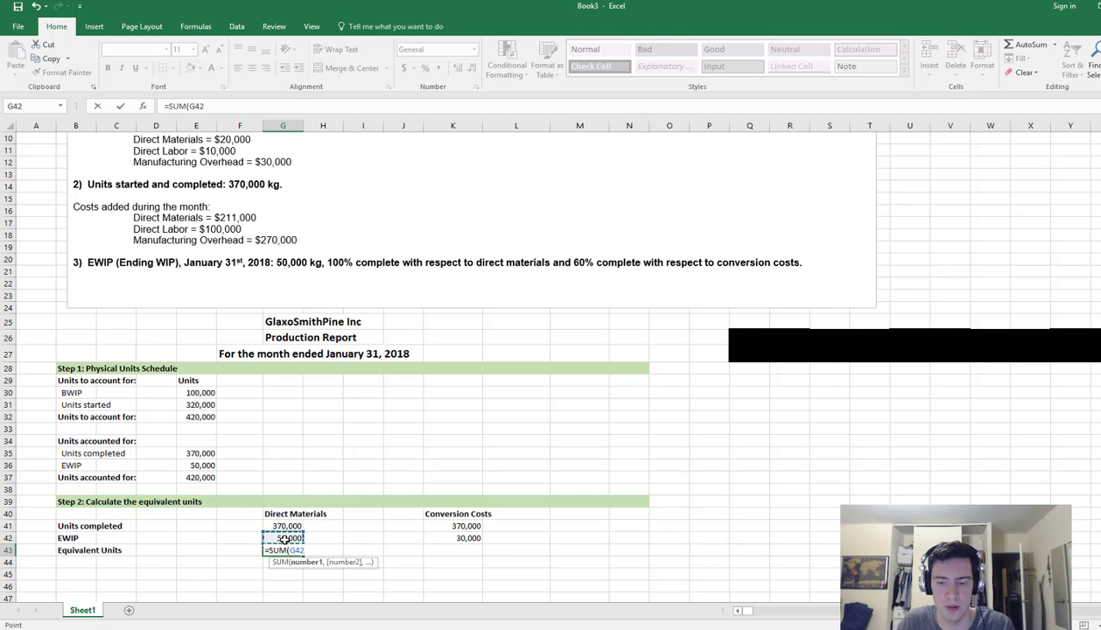
type("+")
key("Up")
key("Up")
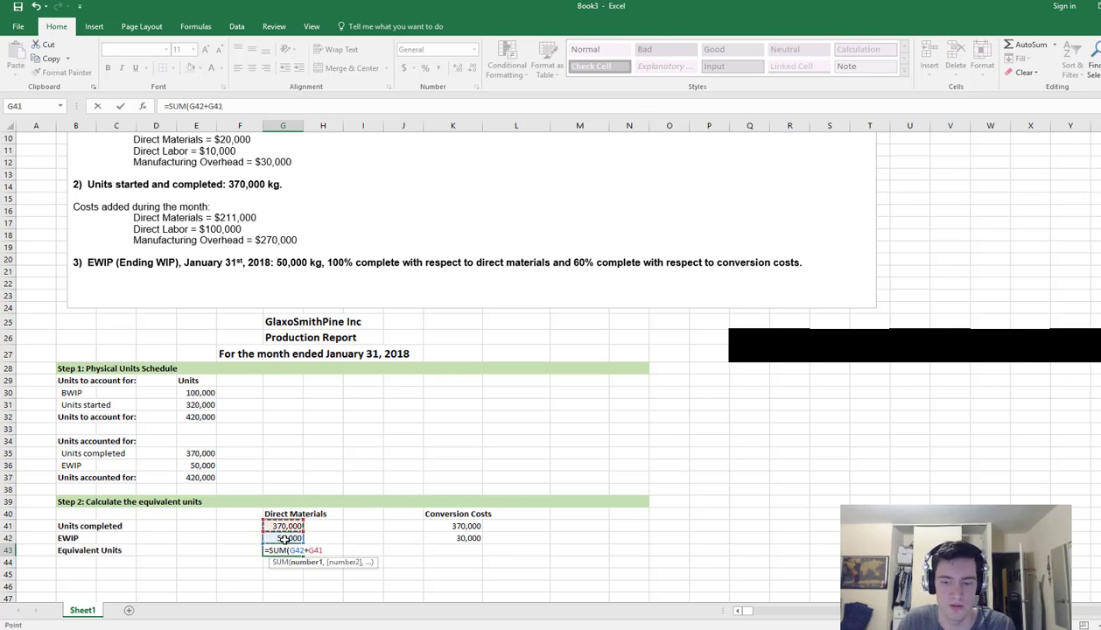
key("Return")
Total the Conversion Costs equivalent units in K43 with the formula =SUM(K42+K41)
key("Right")
key("Right")
key("Right")
key("Right")
key("Right")
key("Up")
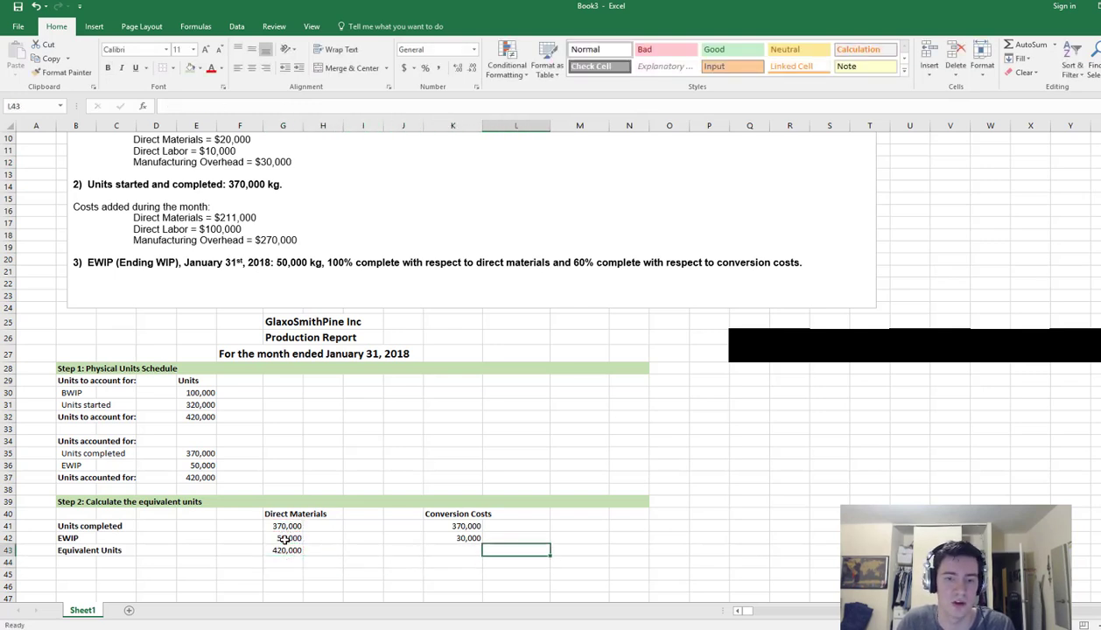
key("Left")
type("=SUM(")
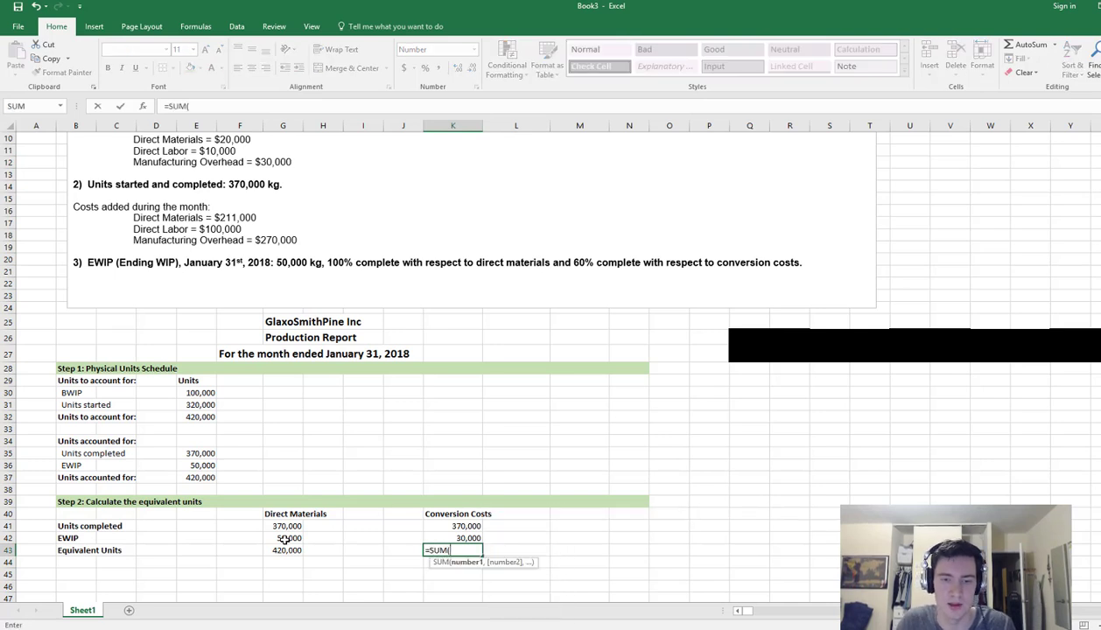
key("Up")
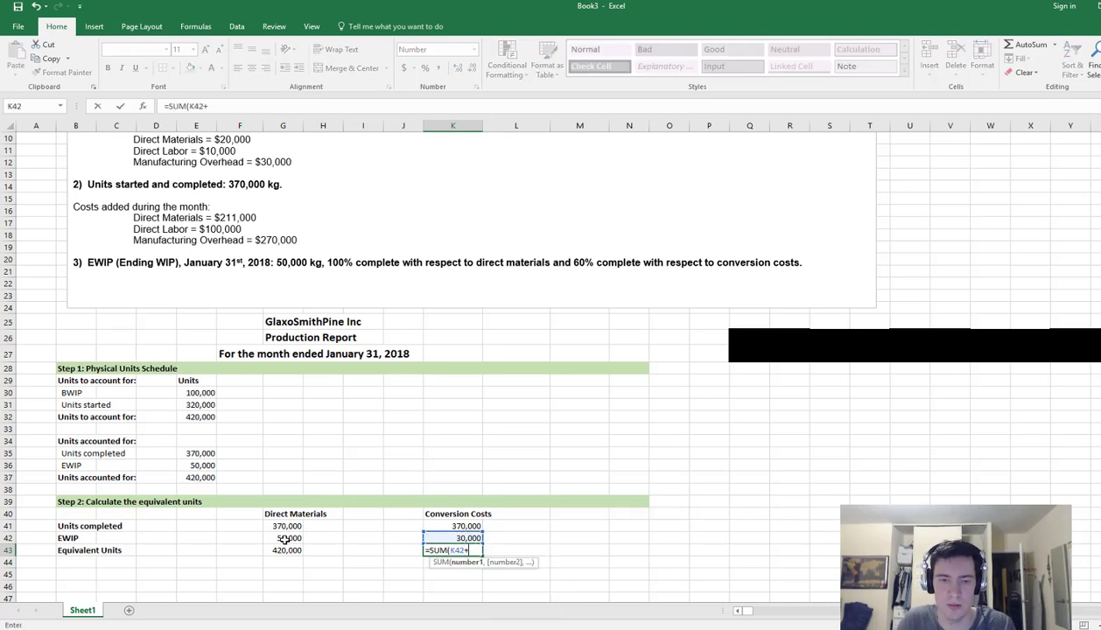
type("+")
key("Up")
key("Up")
key("Return")
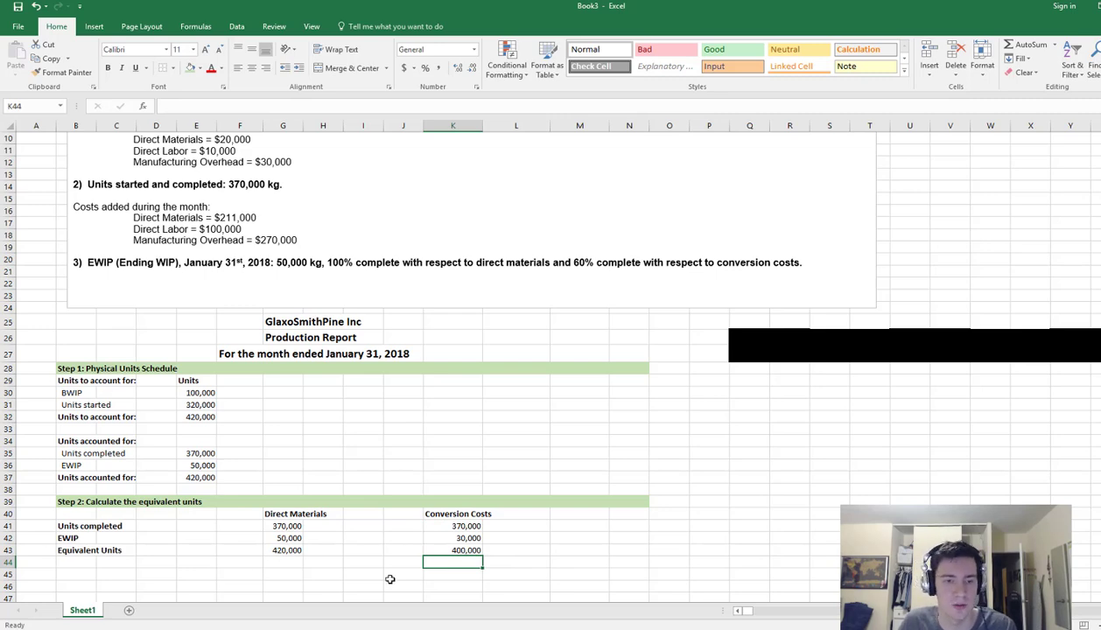
Make the two equivalent unit totals in G43 and K43 bold
scroll(370, 560, "down", 1)
left_click(278, 511)
left_click(451, 513)
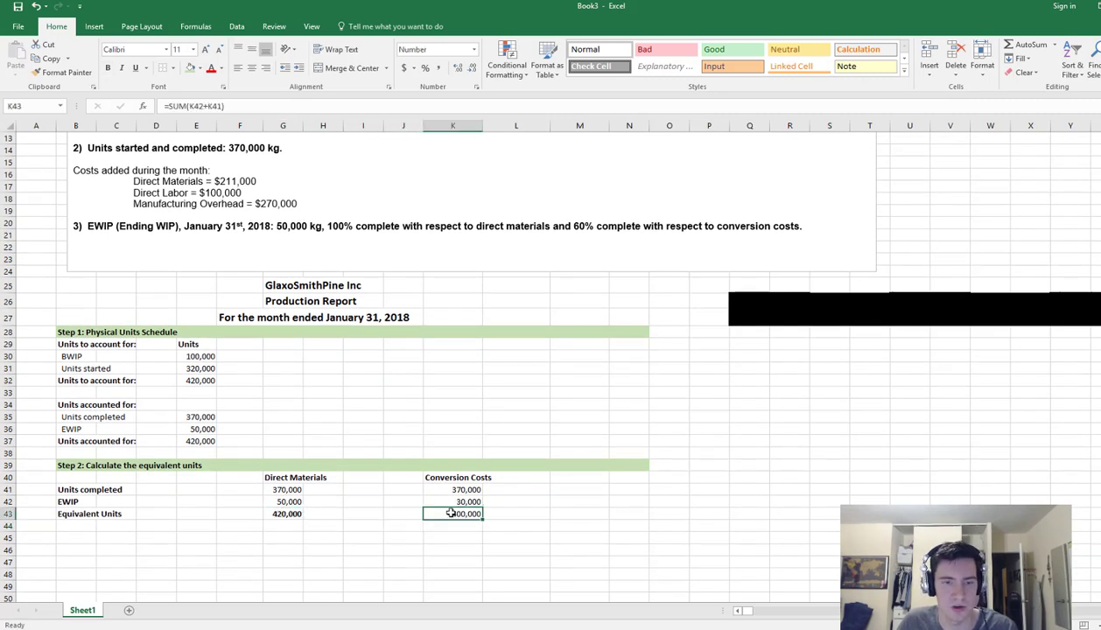
key("ctrl+b")
Apply a thick outside border to each of the equivalent unit totals in G43 and K43
left_click(284, 514)
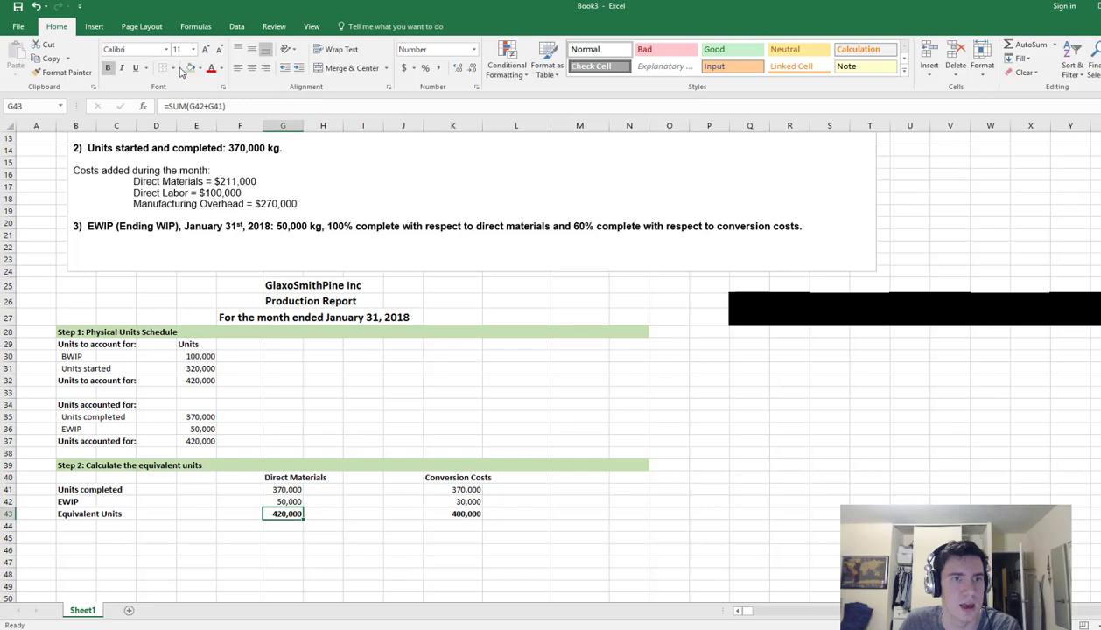
left_click(173, 68)
left_click(192, 203)
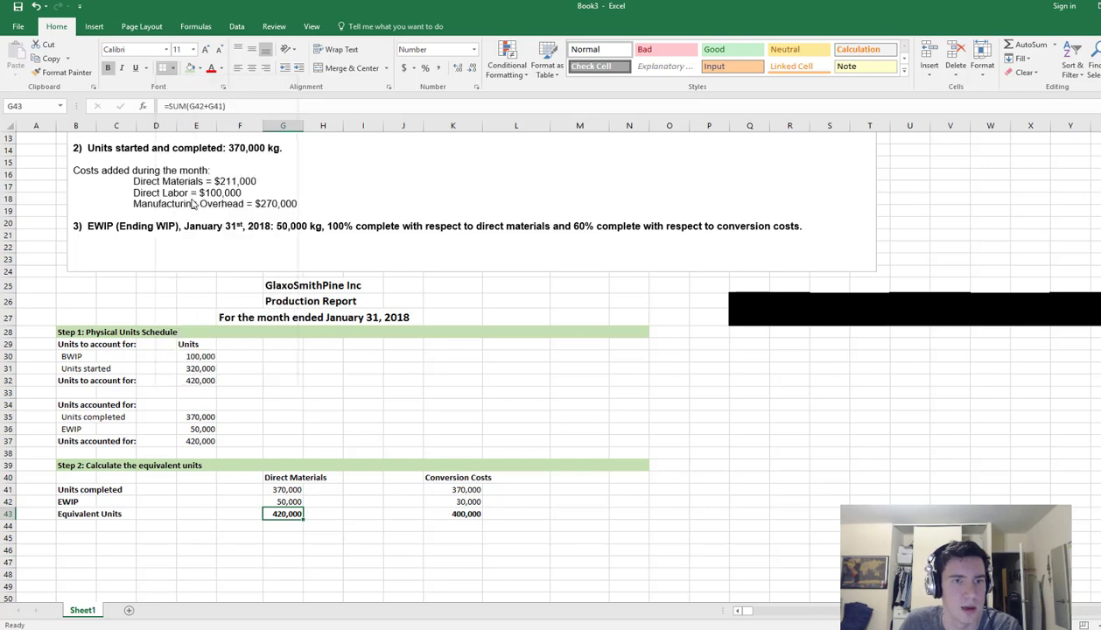
left_click(452, 514)
left_click(162, 68)
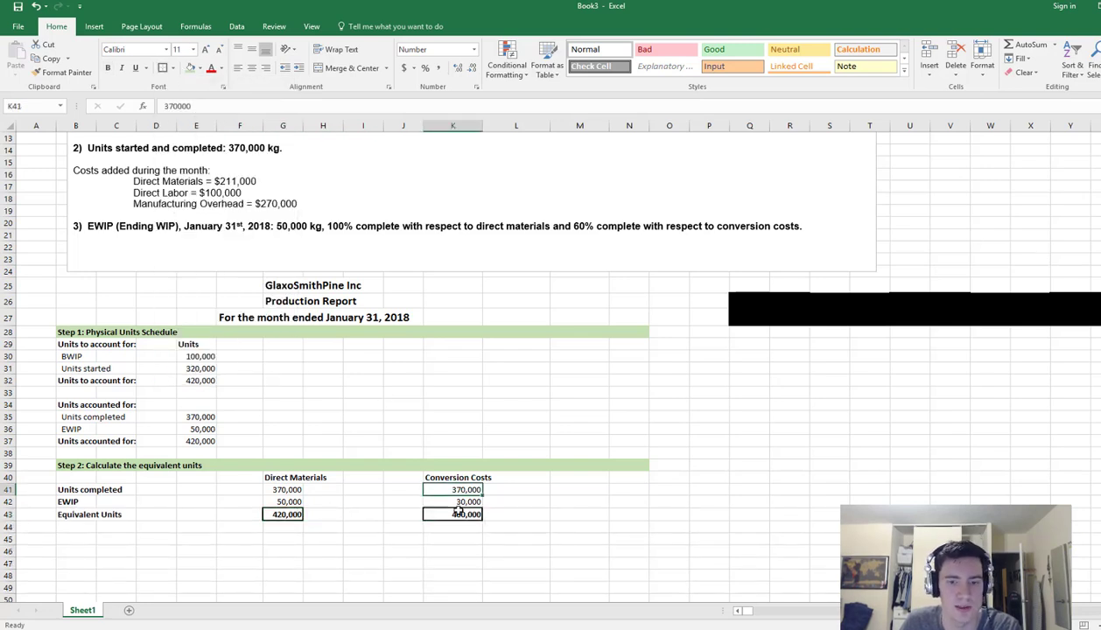
Copy the Step 2 heading band B39:N39 and paste it at B45, two rows below the Equivalent Units row
left_click(470, 538)
left_click_drag(61, 465, 643, 464)
key("ctrl+c")
scroll(186, 496, "down", 2)
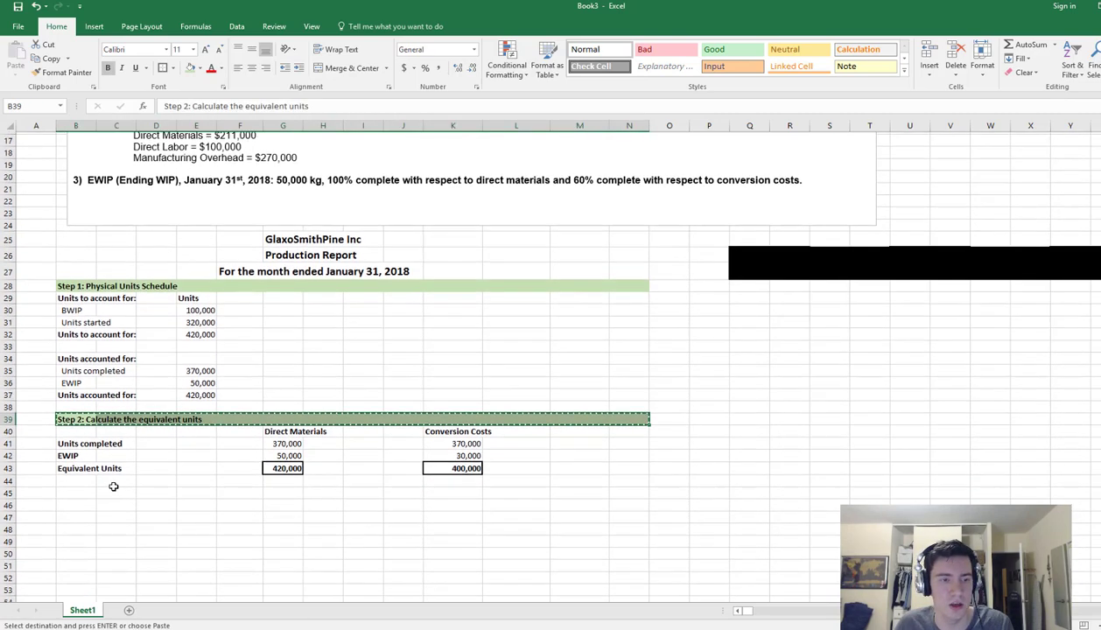
left_click(89, 468)
key("ctrl+v")
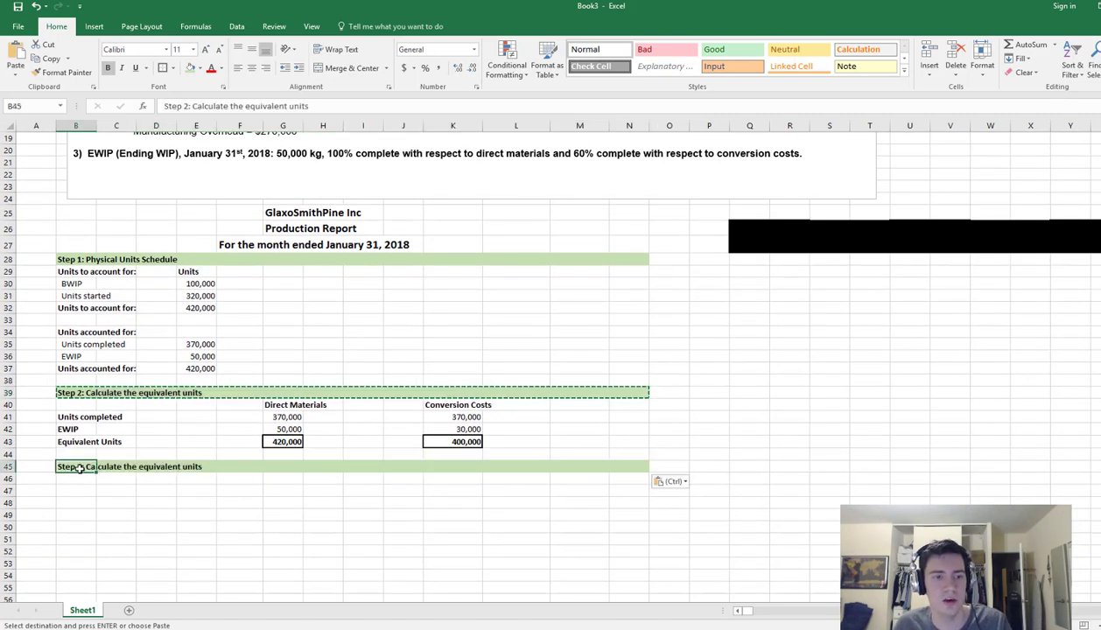
Change the pasted heading in B45 to "Step 3: Cost per equivalent unit"
key("Escape")
double_click(90, 468)
key("BackSpace")
type("3")
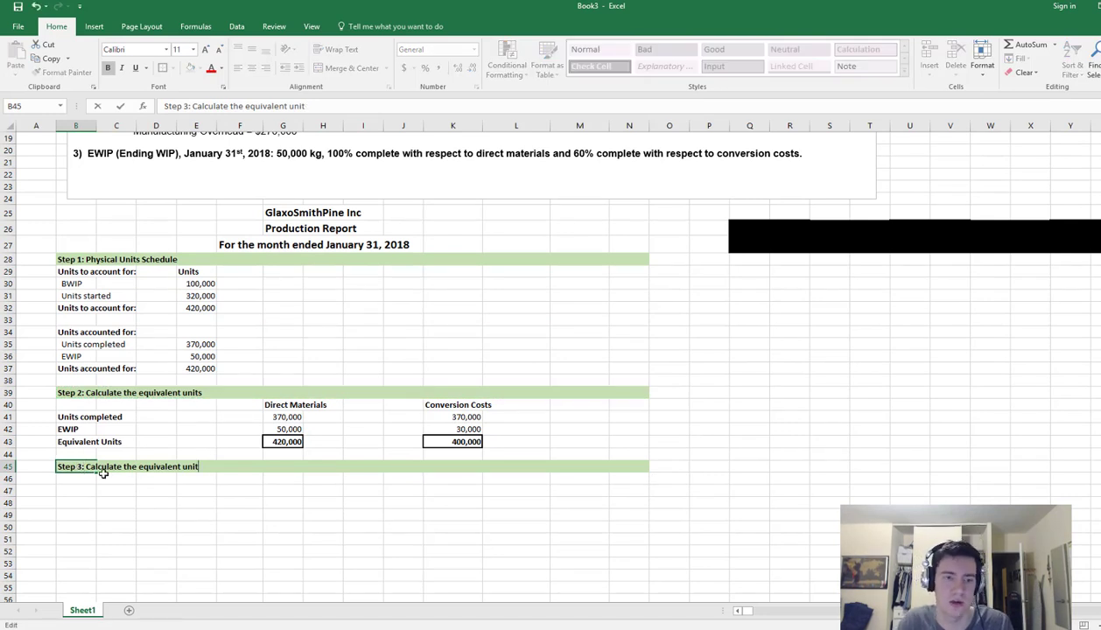
key("BackSpace")
key("BackSpace")
key("BackSpace")
key("BackSpace")
key("BackSpace")
key("BackSpace")
key("BackSpace")
key("BackSpace")
key("BackSpace")
key("BackSpace")
key("BackSpace")
key("BackSpace")
key("BackSpace")
key("BackSpace")
key("BackSpace")
key("BackSpace")
key("BackSpace")
key("BackSpace")
key("BackSpace")
key("BackSpace")
type("o")
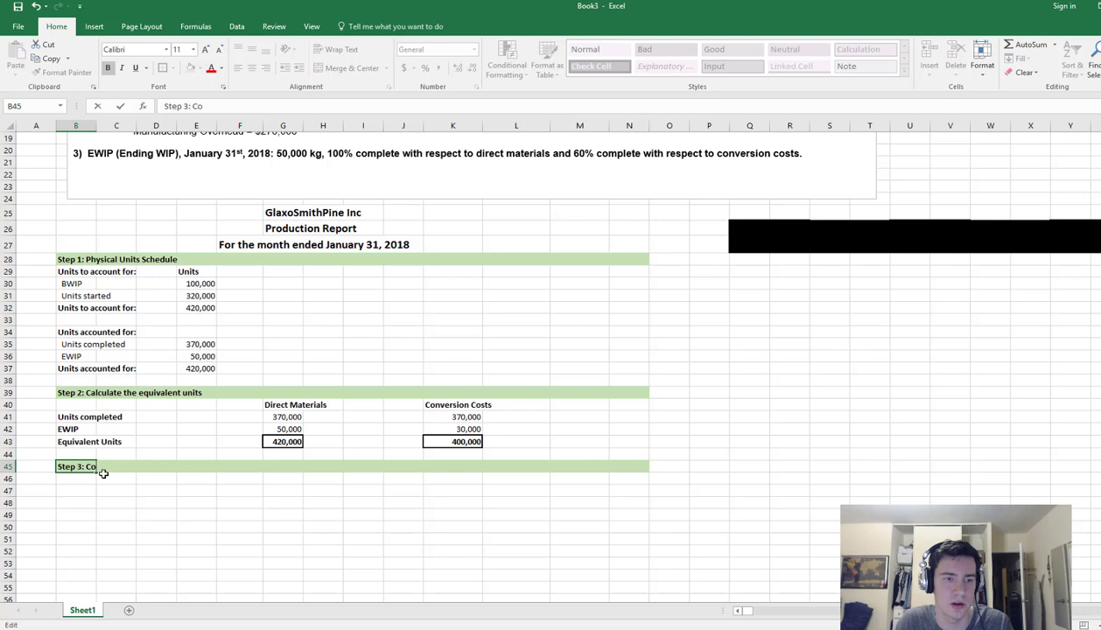
type("st per equivalent unit")
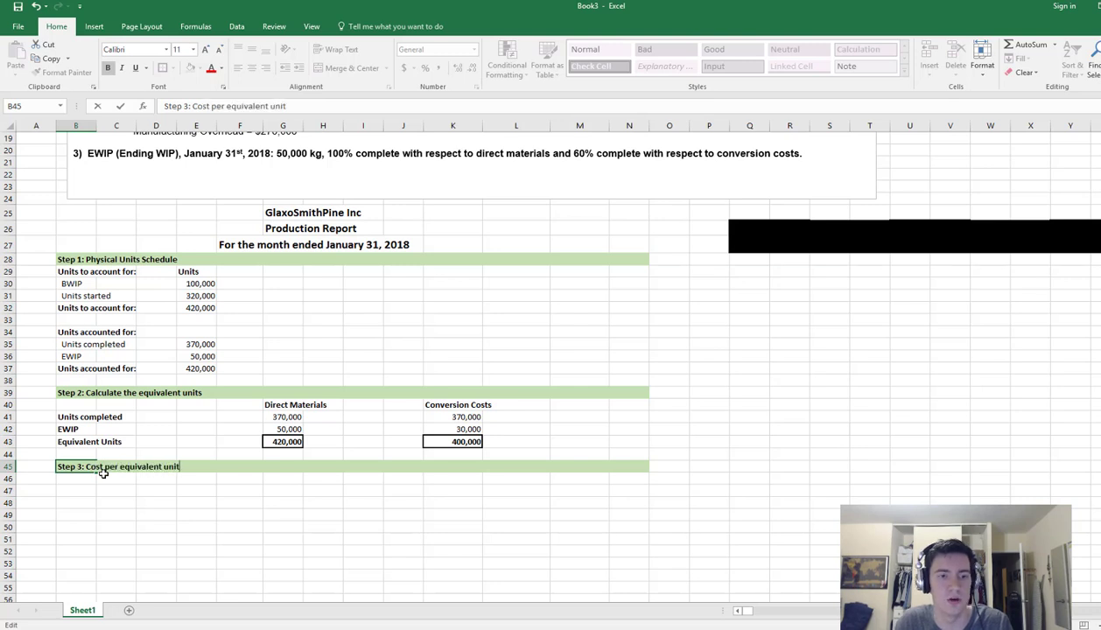
key("Return")
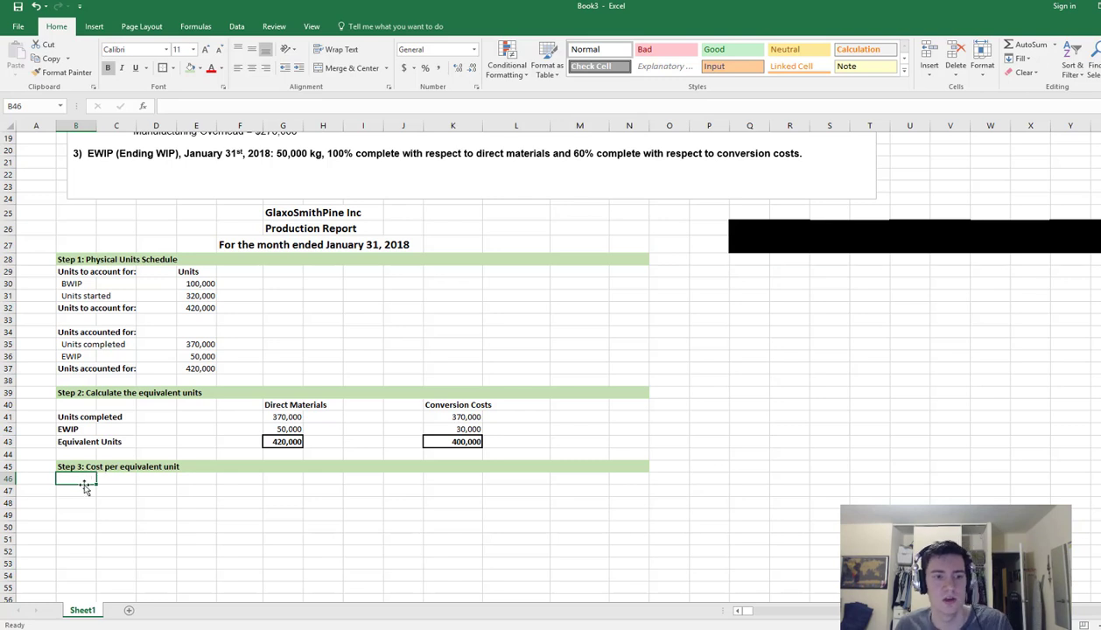
Add the bold row label "Costs in BWIP" in B47, under the Step 3 heading
left_click(83, 488)
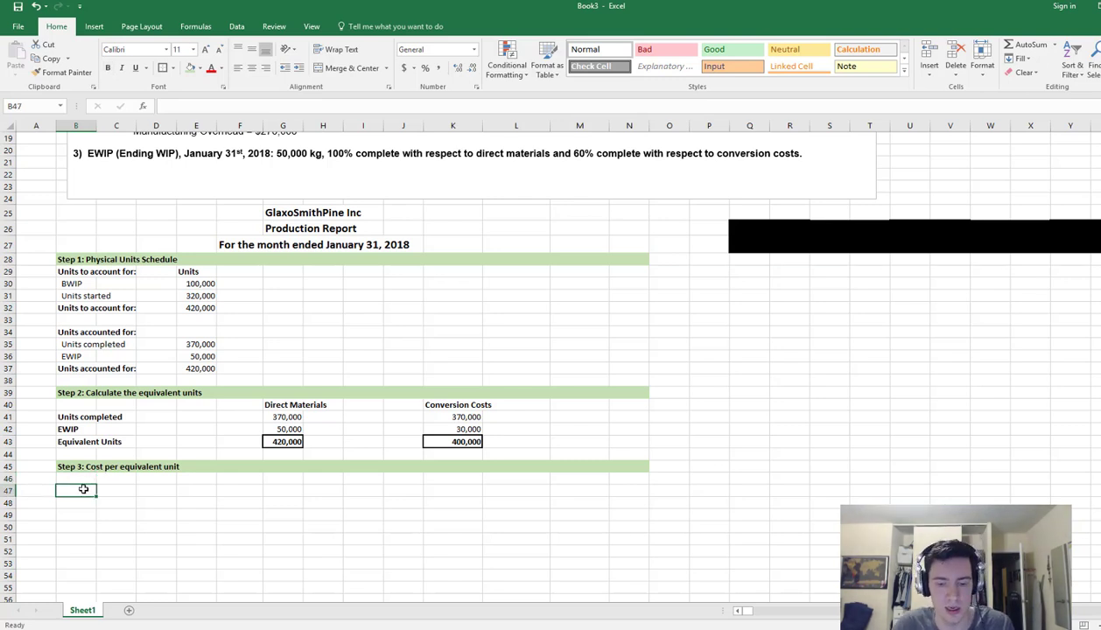
type("Costs")
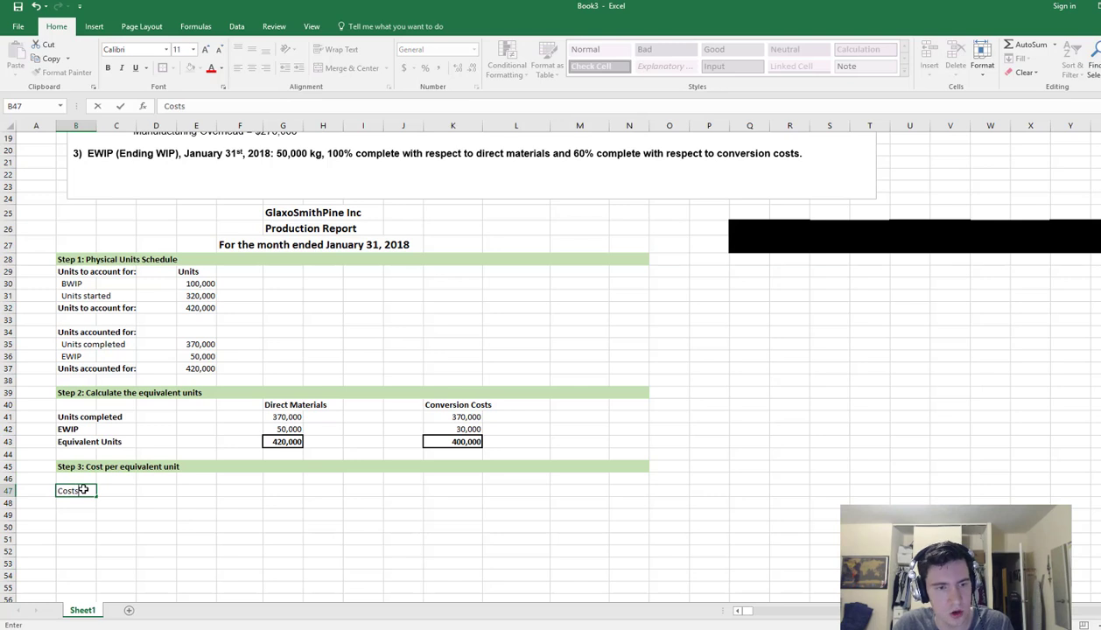
type(" in BWIP")
key("Return")
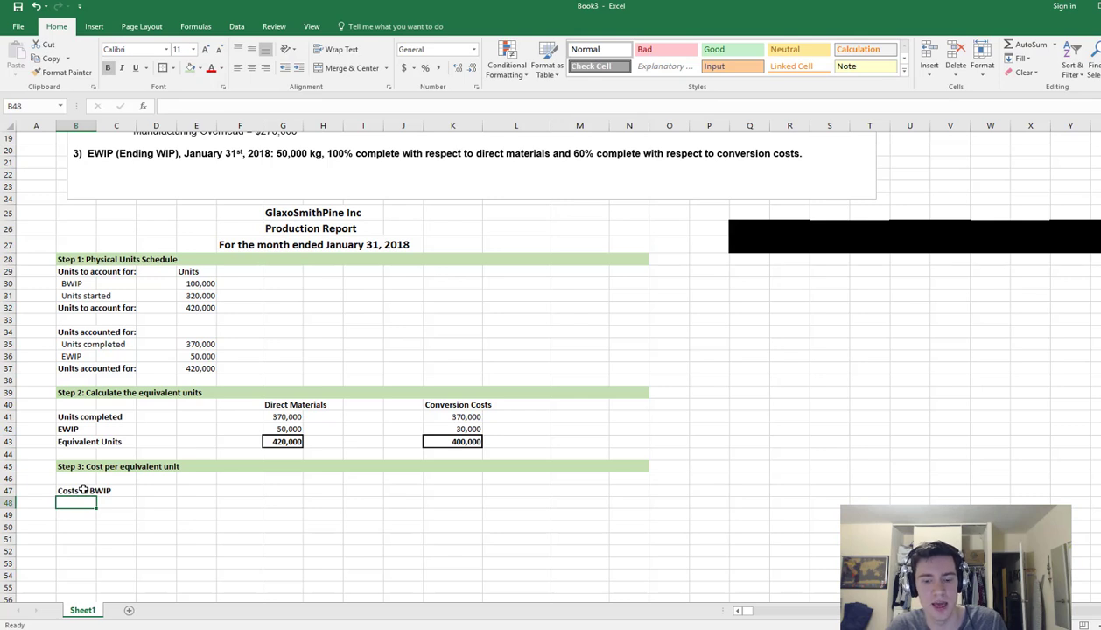
Add the bold row label "Costs added in January" in B50
key("Down")
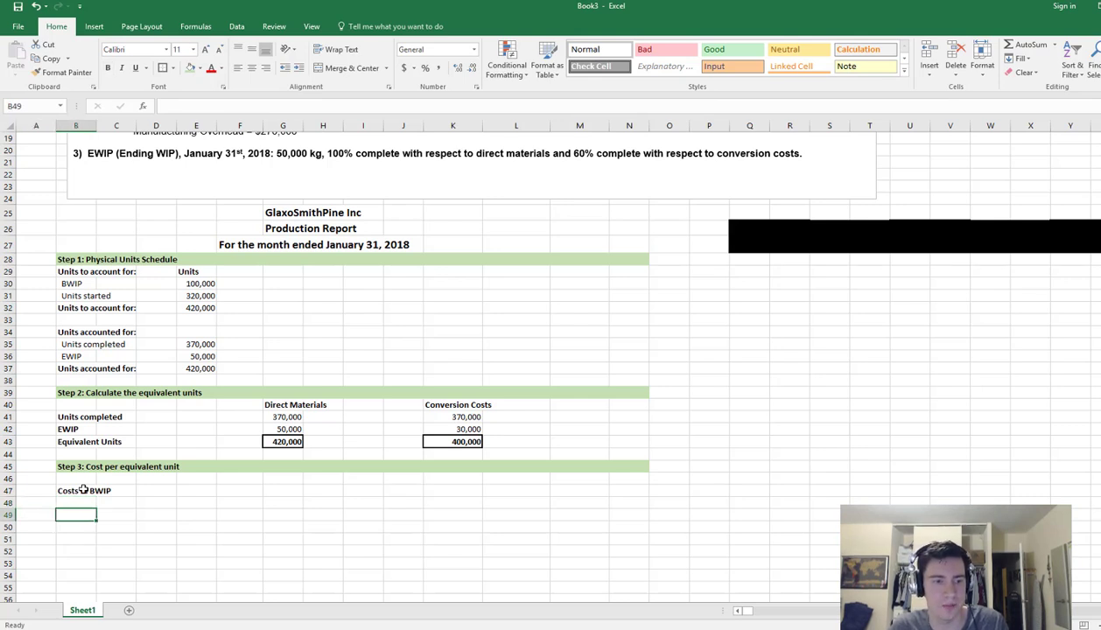
key("Down")
type("Costs ad")
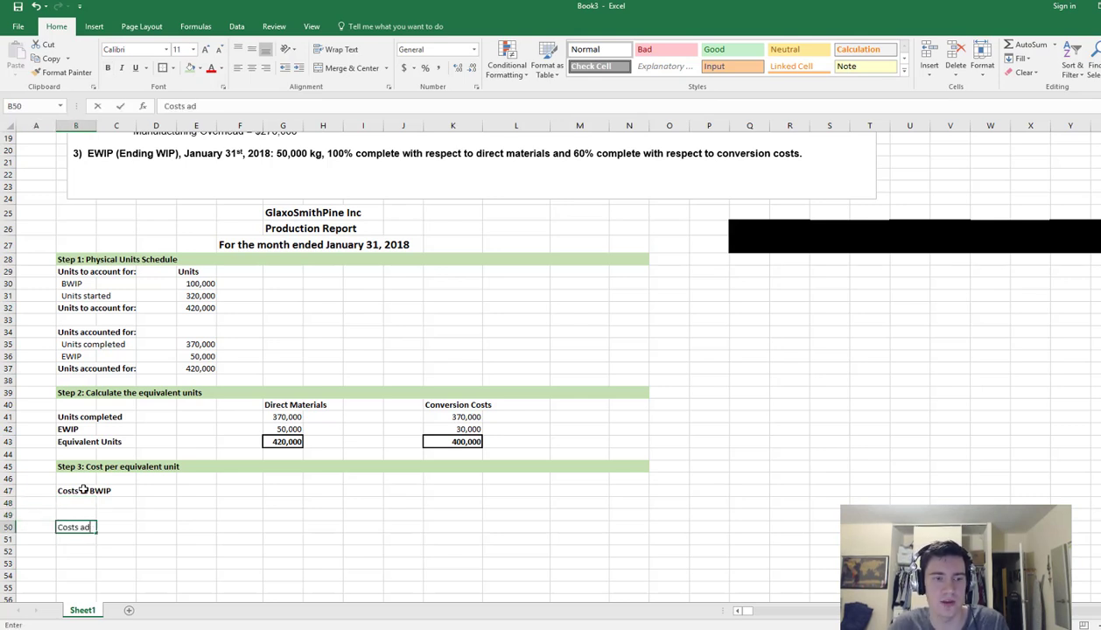
type("ded in Janua")
key("BackSpace")
key("BackSpace")
type("anuary")
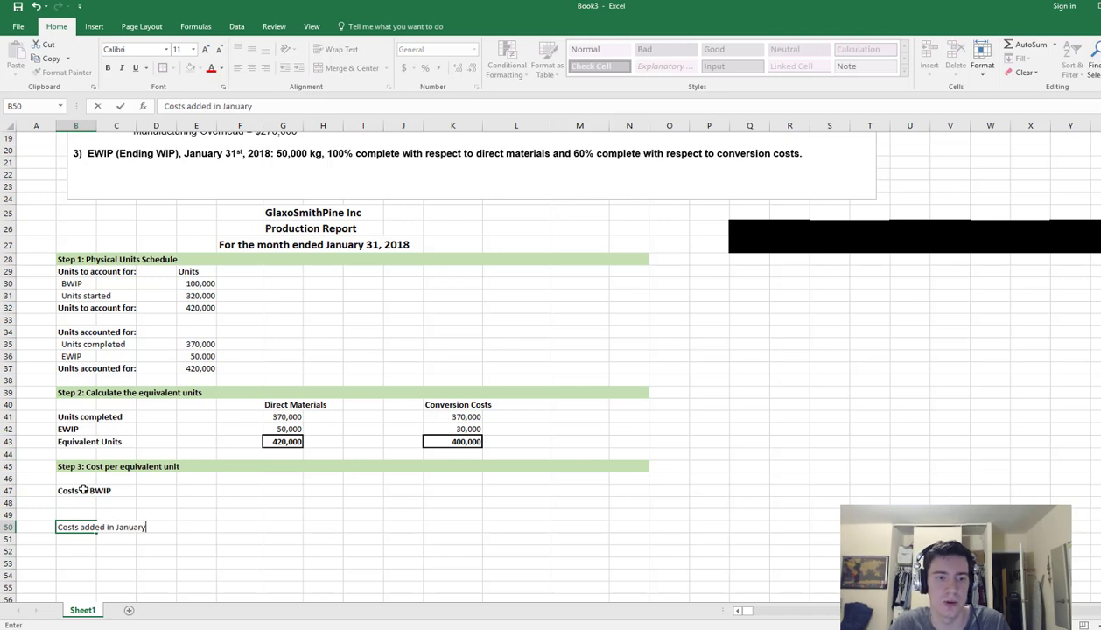
key("Return")
key("Up")
key("ctrl+b")
left_click(83, 490)
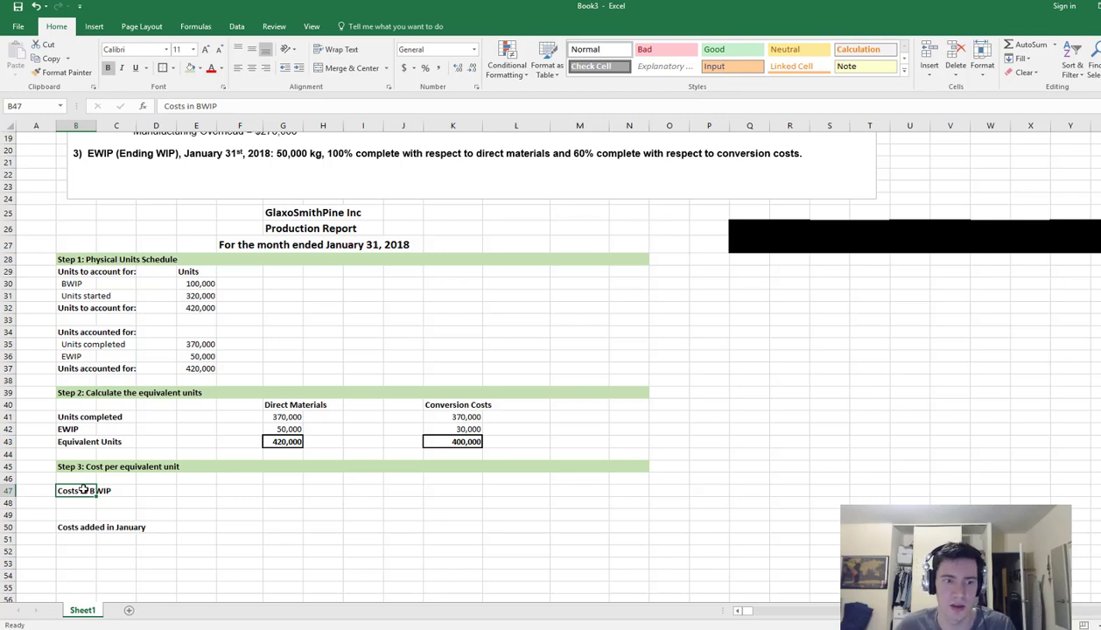
key("Right")
key("Right")
key("Right")
key("Right")
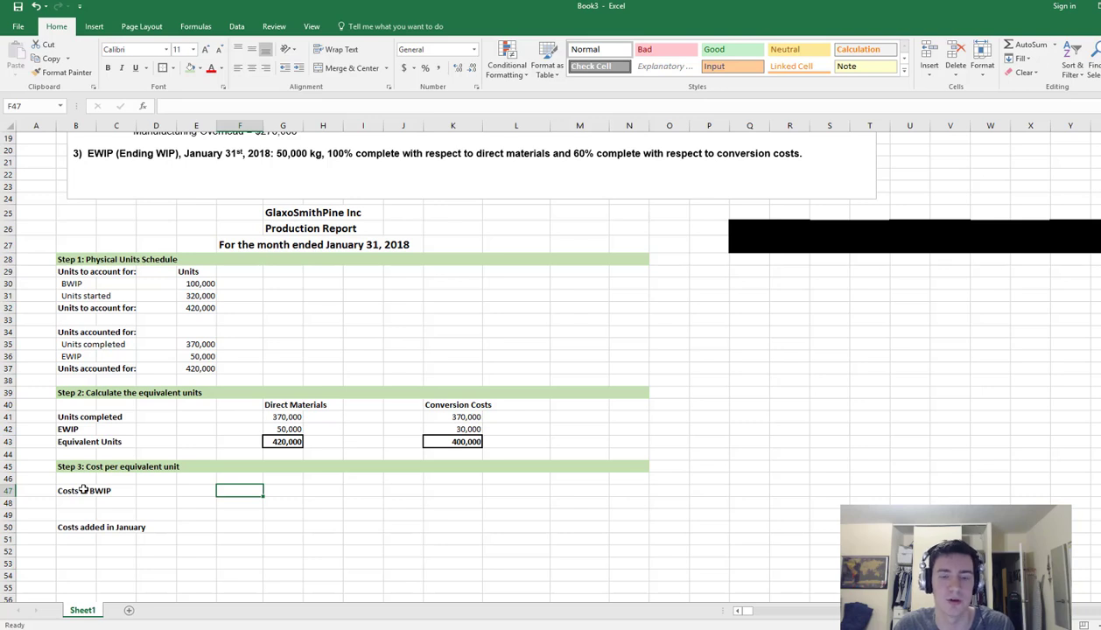
key("Right")
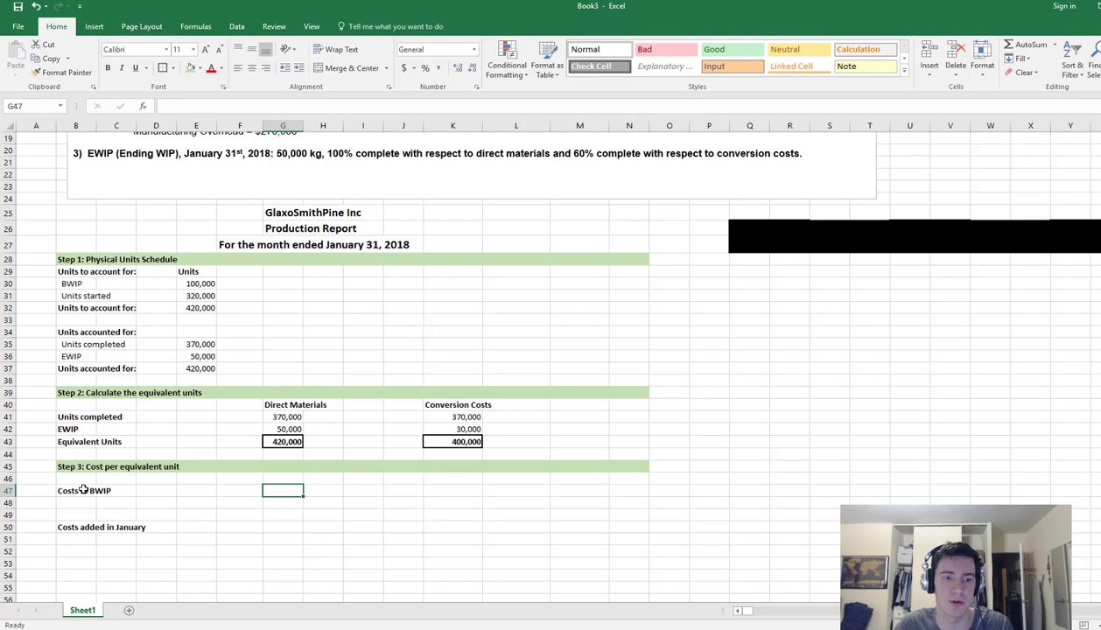
key("Left")
key("Left")
key("Left")
key("Left")
key("Left")
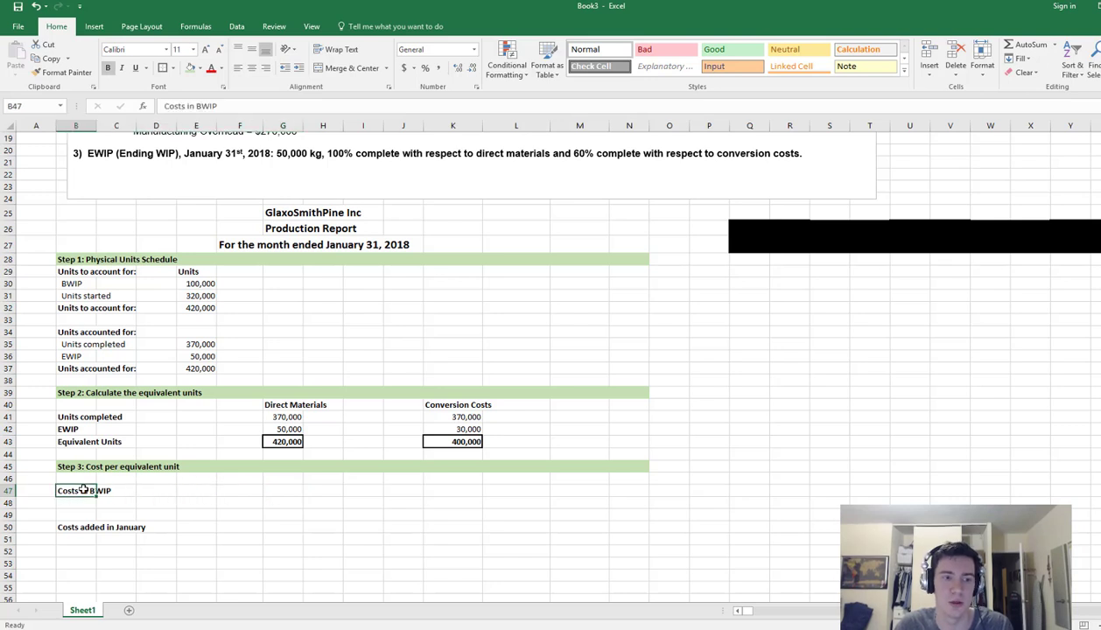
Enter the beginning WIP direct materials cost of $20,000 in G47, taken from the problem text
key("Down")
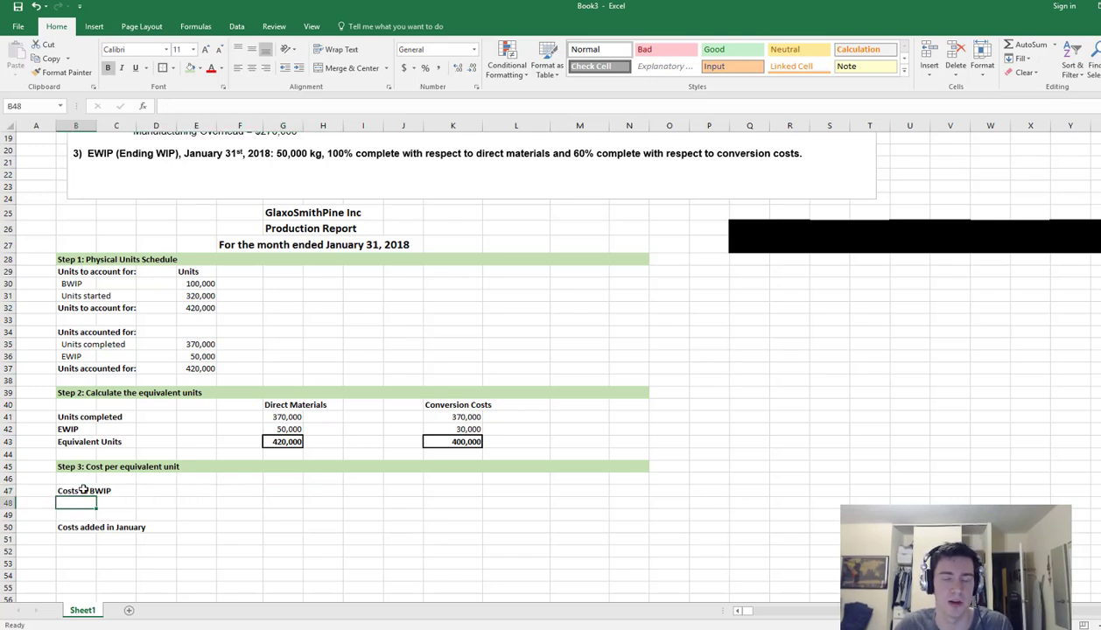
key("Right")
key("Right")
key("Right")
key("Right")
key("Right")
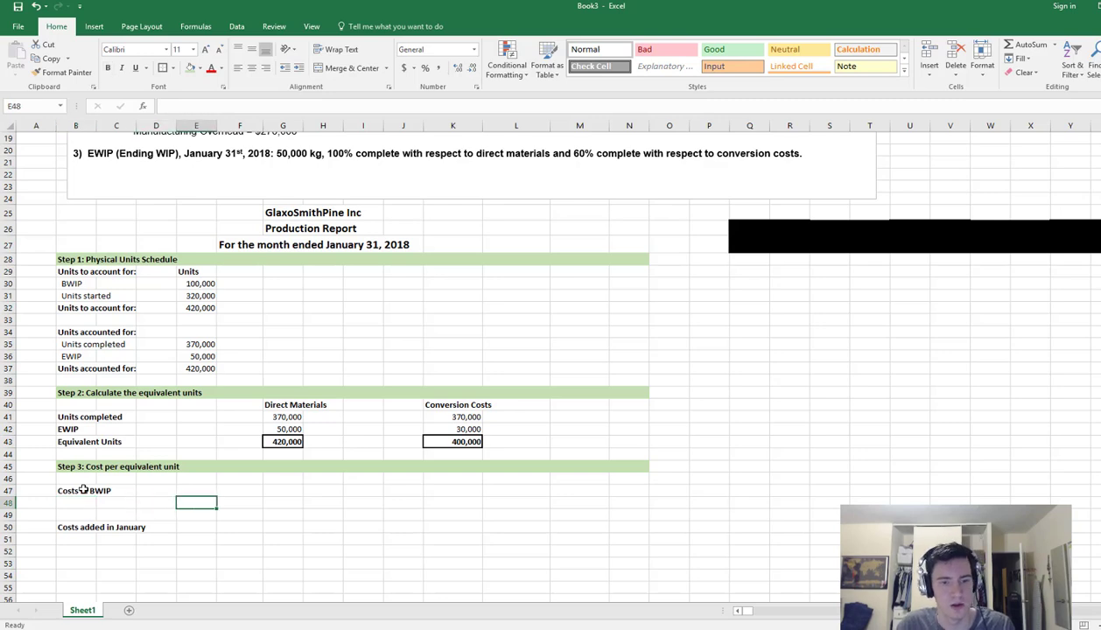
key("Up")
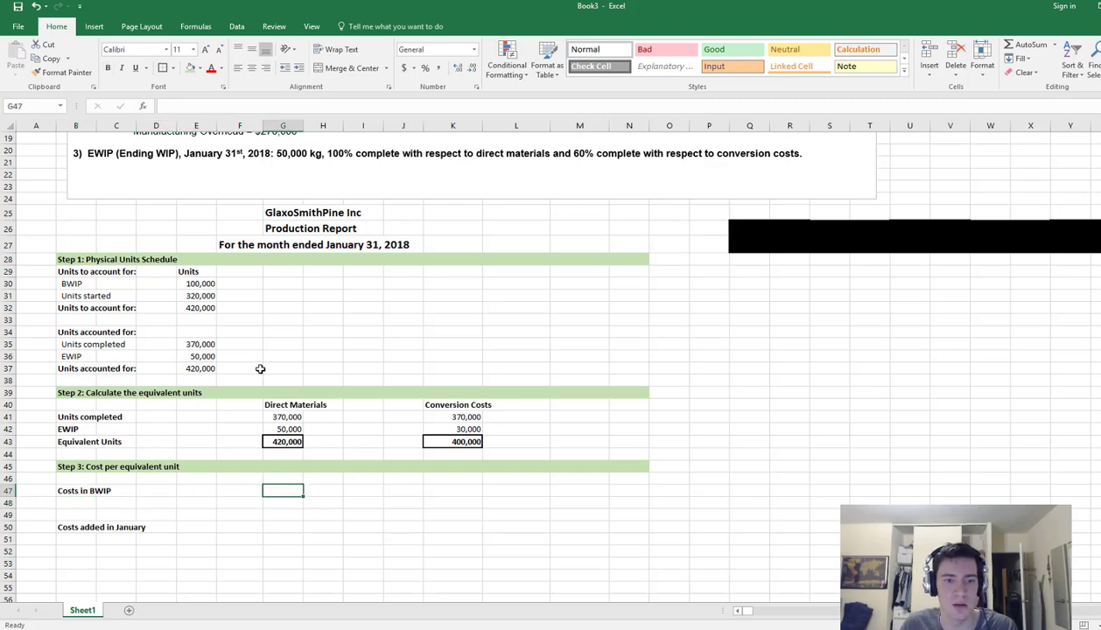
scroll(257, 363, "up", 6)
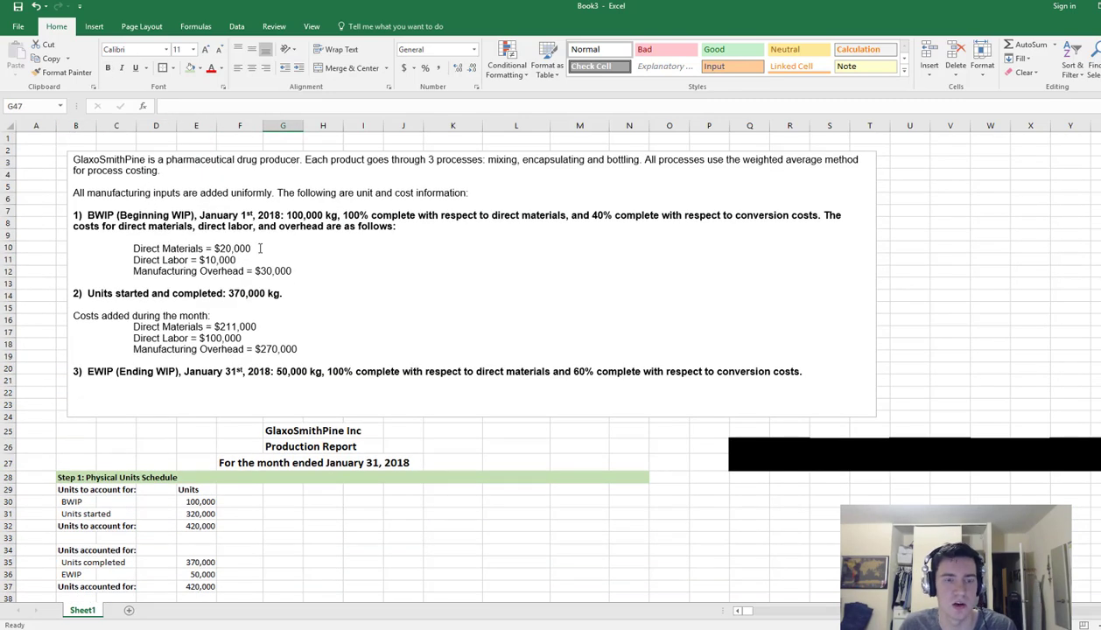
scroll(259, 247, "down", 6)
type("20")
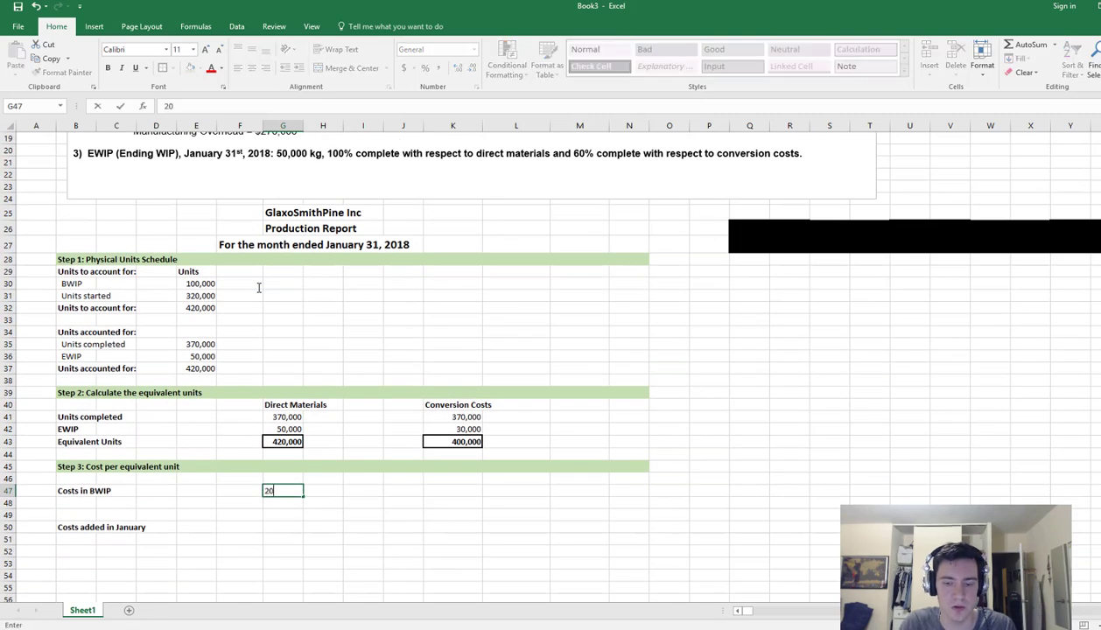
type(",0")
key("BackSpace")
key("BackSpace")
type("$")
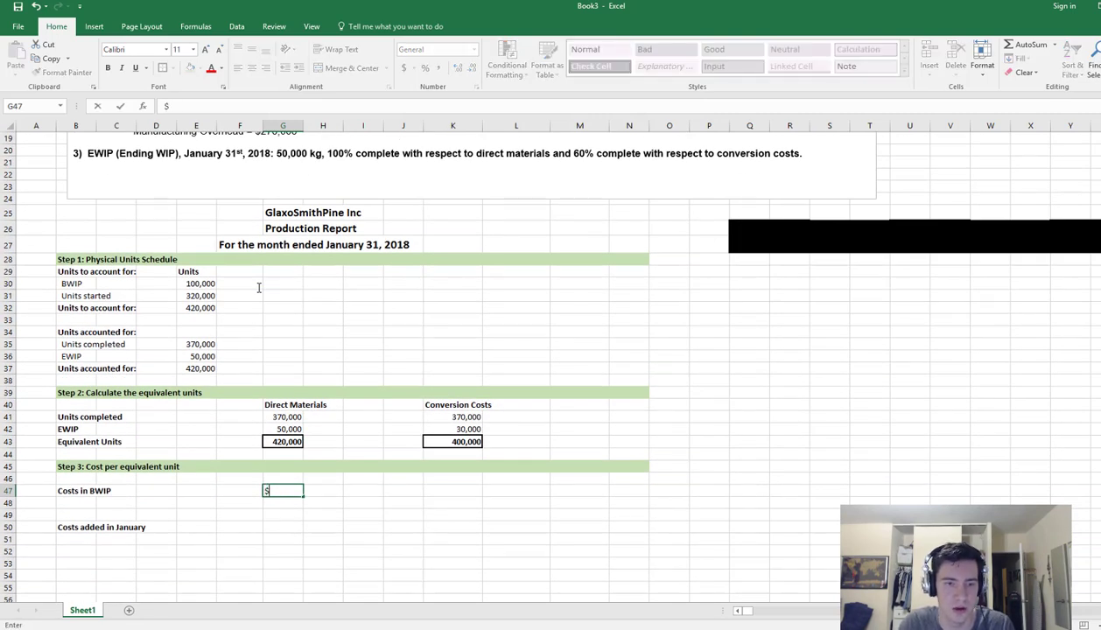
type("20,000")
key("Return")
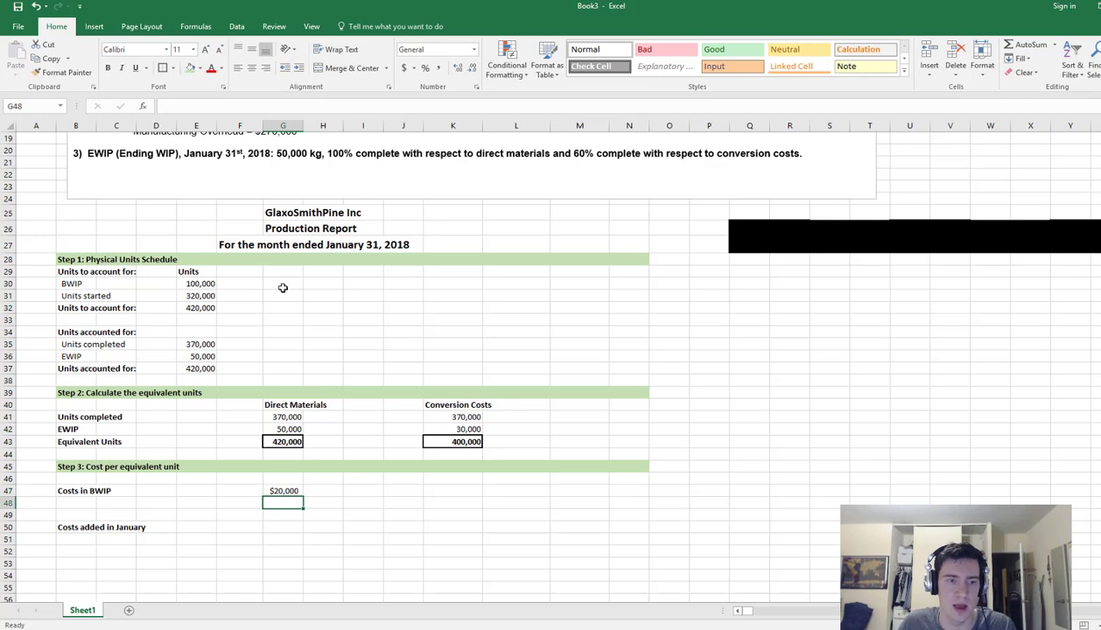
Enter the beginning WIP direct labor cost of $10,000 in K47, in the conversion costs column
scroll(283, 288, "up", 6)
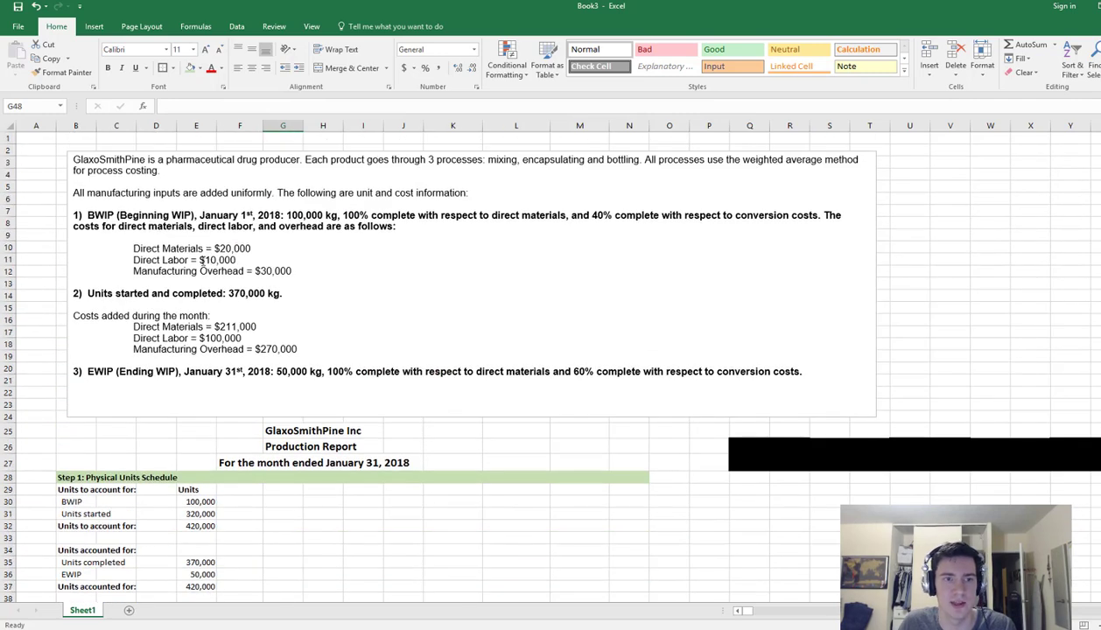
scroll(339, 319, "down", 6)
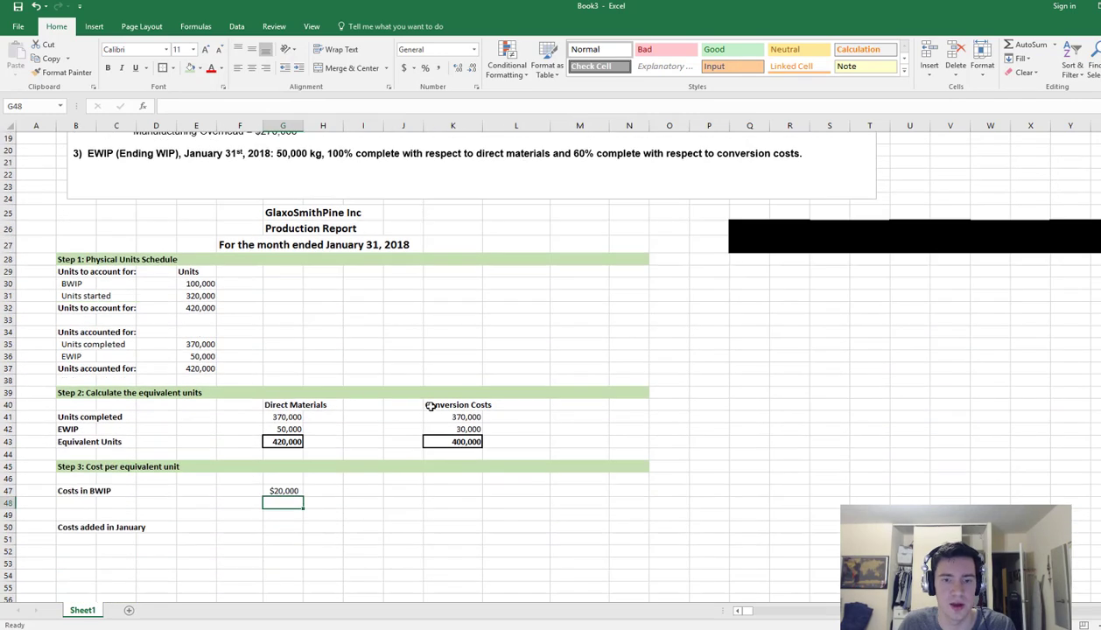
left_click(468, 493)
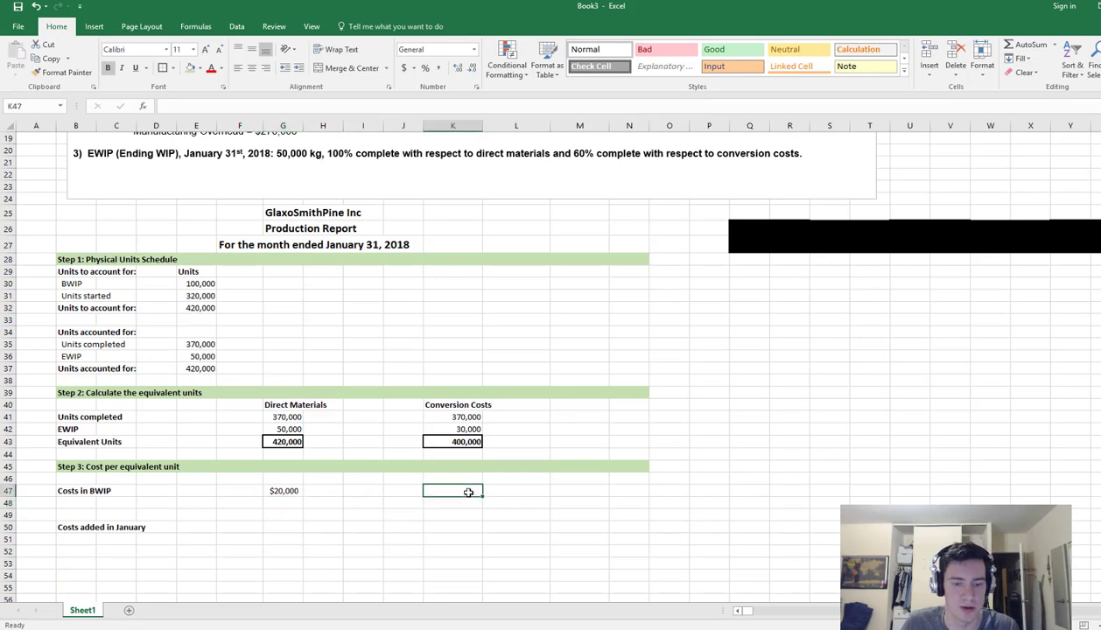
type("$10,000")
key("Return")
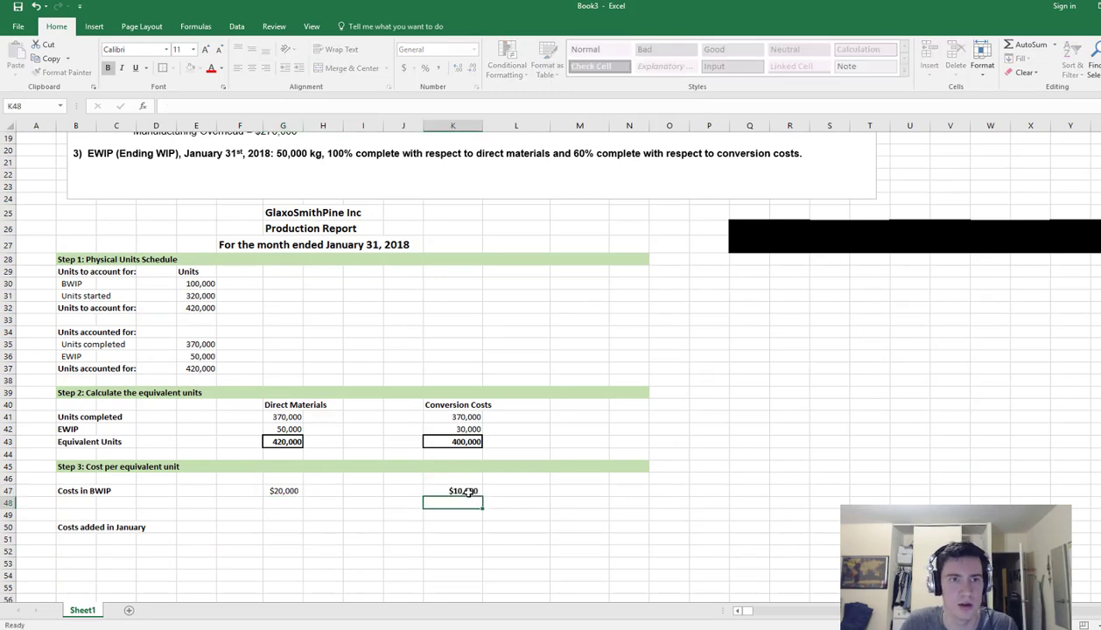
Enter the beginning WIP manufacturing overhead of $30,000 in K48 and remove the bold from the labor cost in K47
scroll(477, 468, "up", 6)
scroll(480, 473, "down", 6)
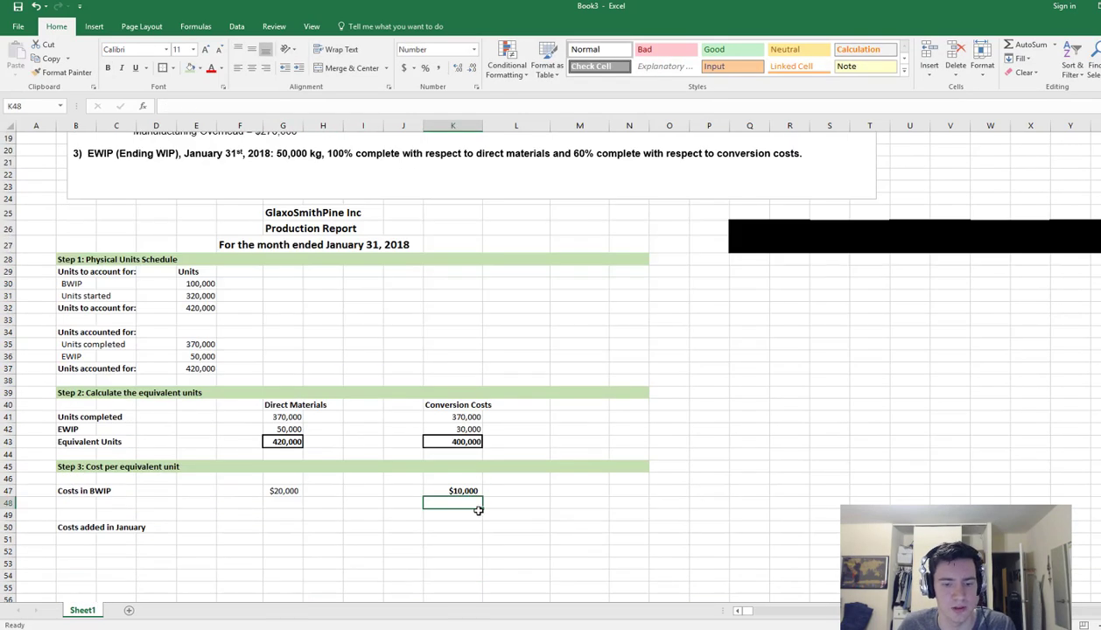
type("30,000")
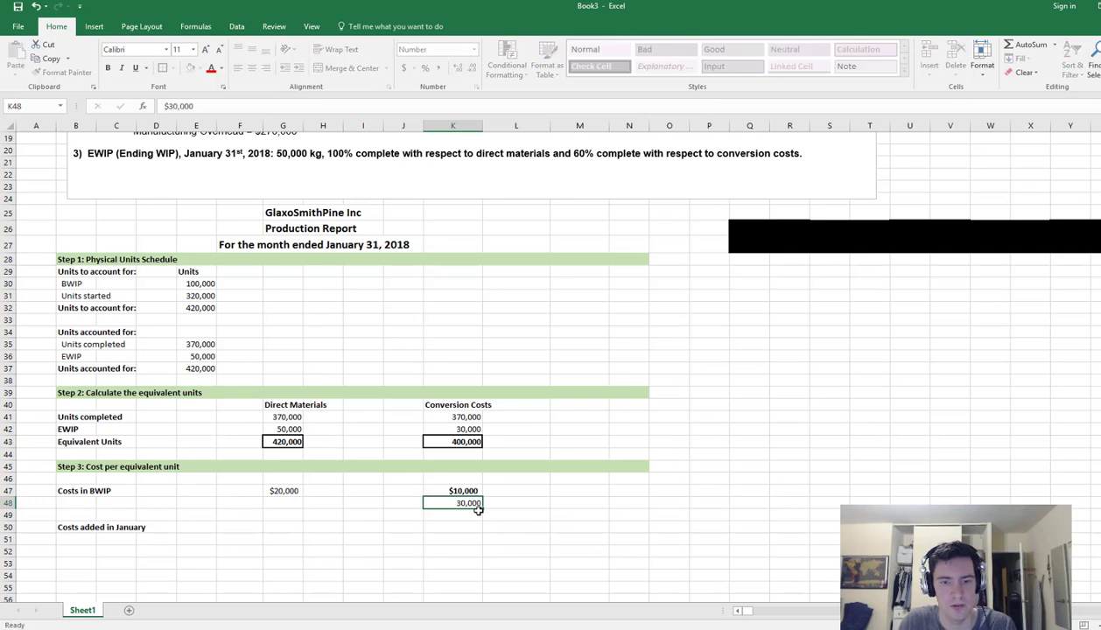
key("Return")
key("Up")
key("Up")
key("Down")
key("Down")
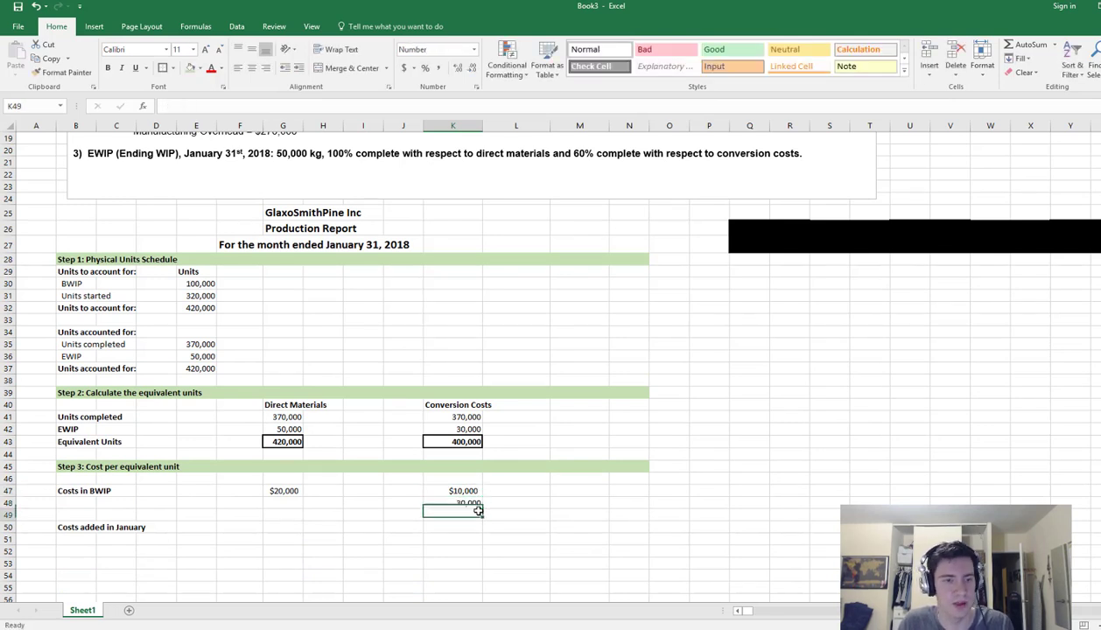
Enter the direct materials cost added in January, $211,000, in G50
key("Left")
key("Left")
key("Left")
key("Left")
key("Left")
key("Down")
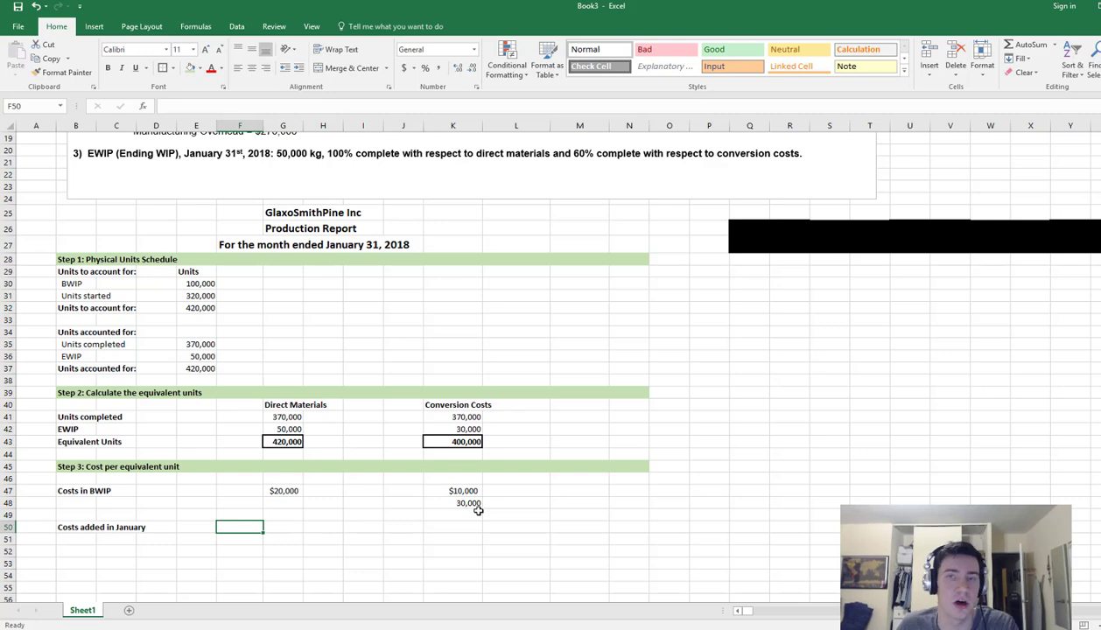
key("Right")
scroll(338, 367, "up", 4)
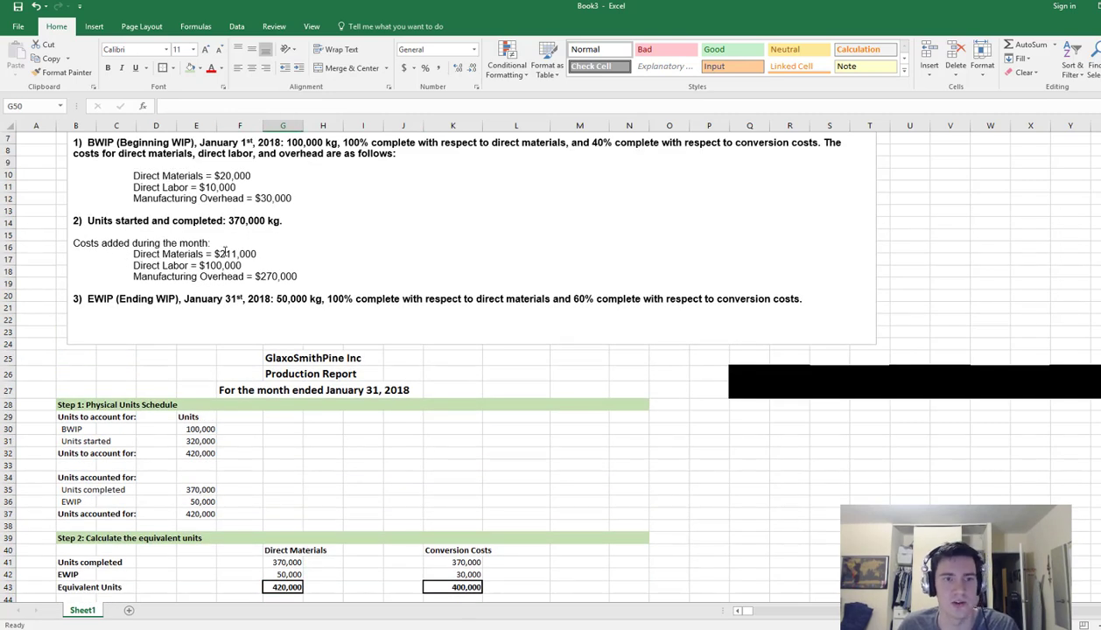
scroll(227, 258, "down", 4)
type("2")
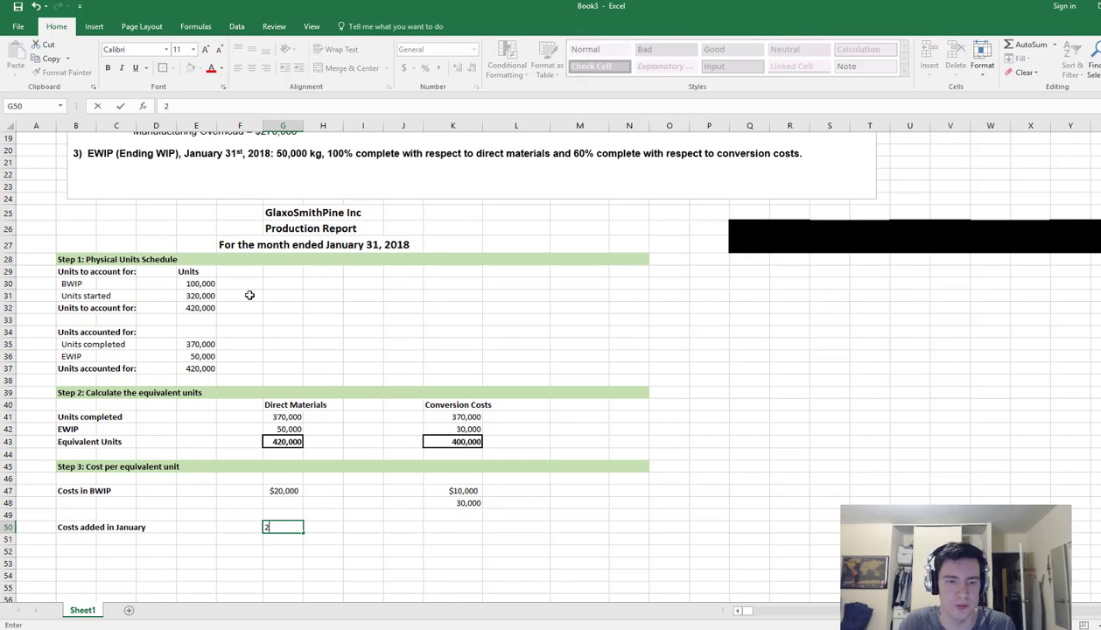
type("1111000")
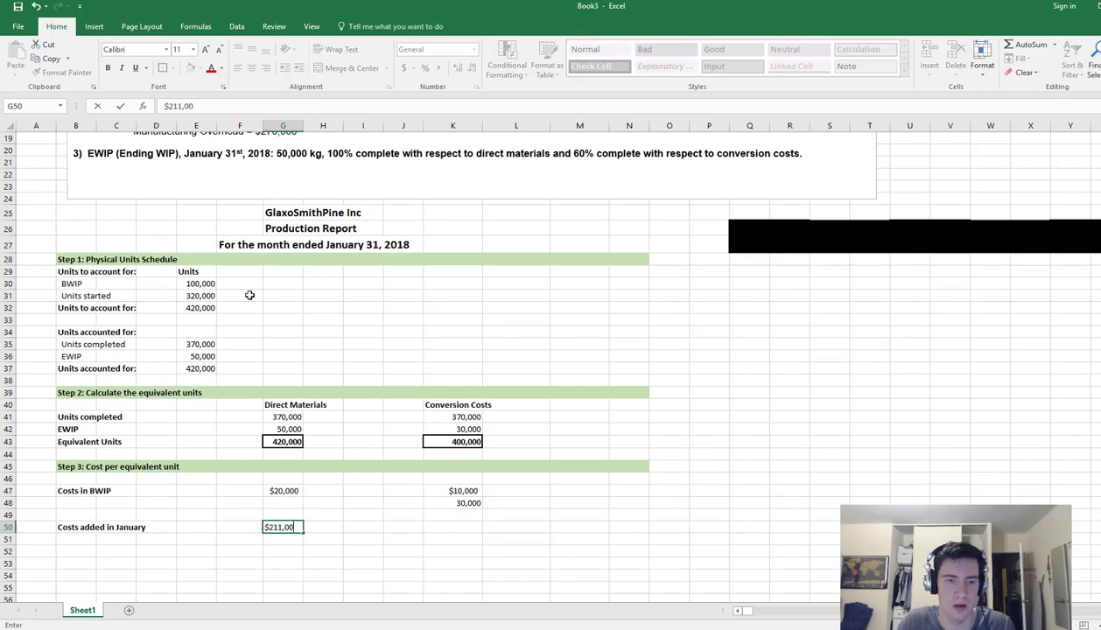
key("Return")
Copy the "Direct Materials" and "Conversion Costs" column headings from row 40 of Step 2 into row 46, starting at G46
key("Right")
key("Right")
key("Right")
key("Right")
key("Up")
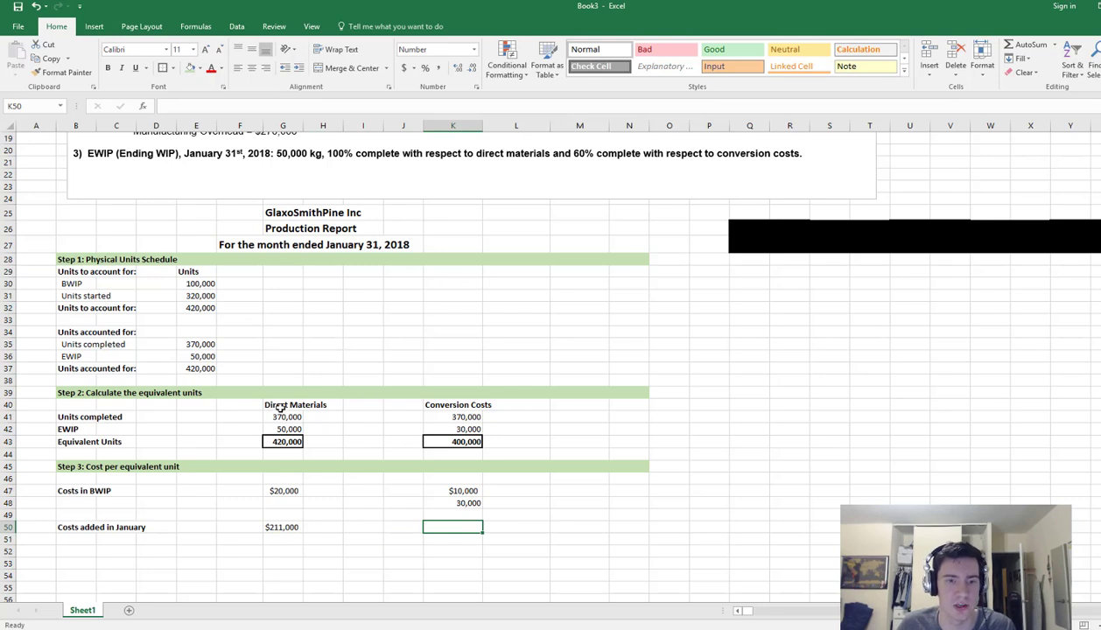
left_click_drag(278, 404, 426, 407)
key("ctrl+c")
left_click(278, 478)
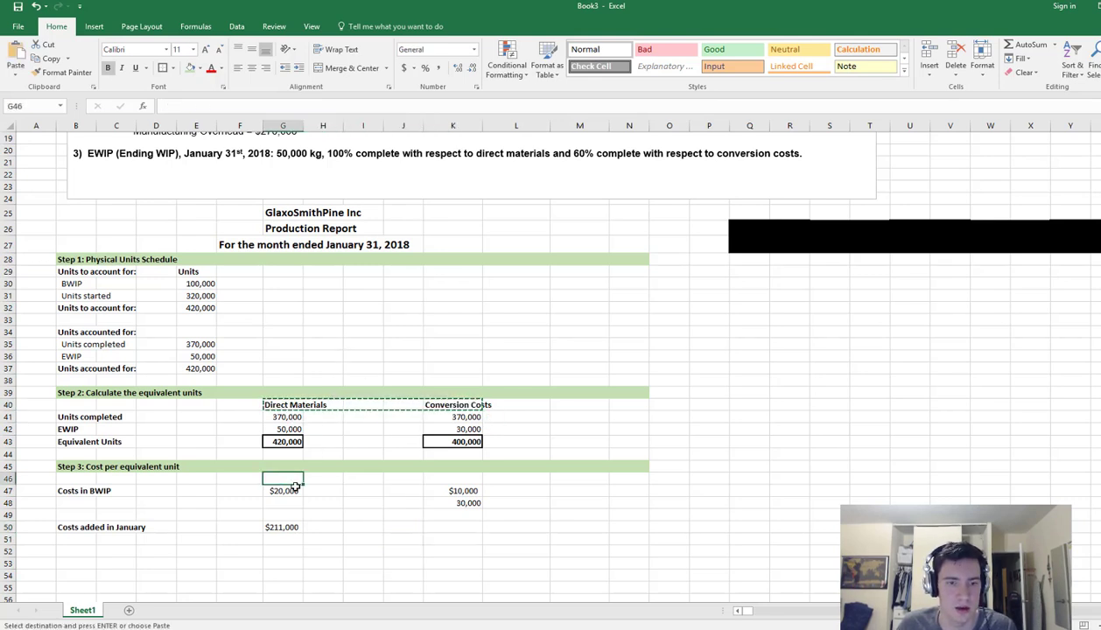
key("ctrl+v")
Enter the January conversion costs: direct labor of $100,000 in K50 and manufacturing overhead of $270,000 in K51
left_click(361, 539)
left_click(458, 527)
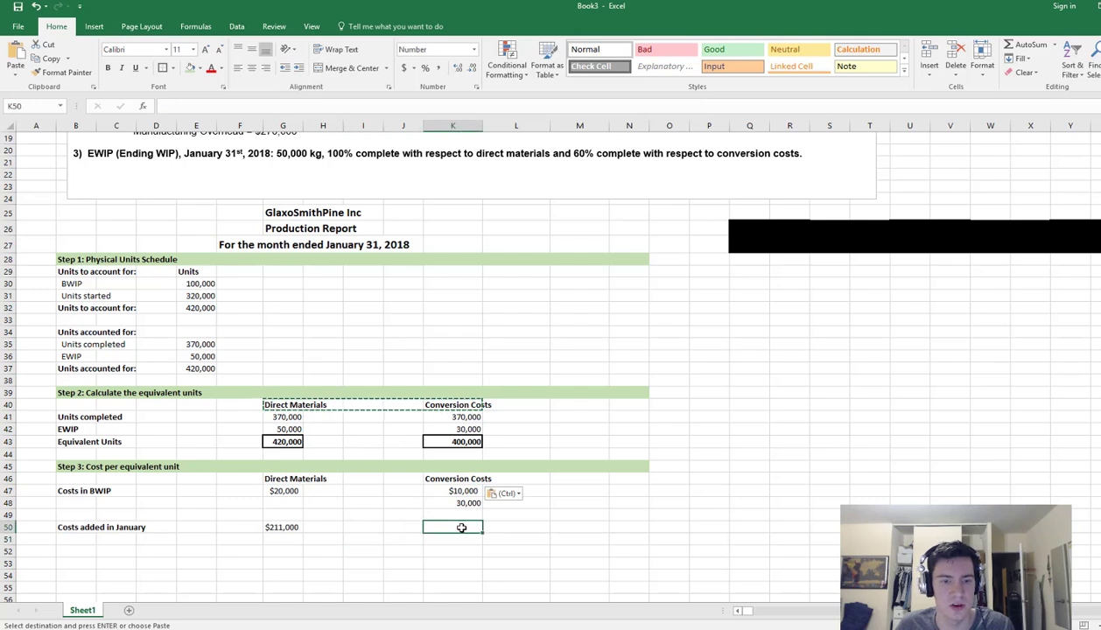
scroll(458, 526, "up", 2)
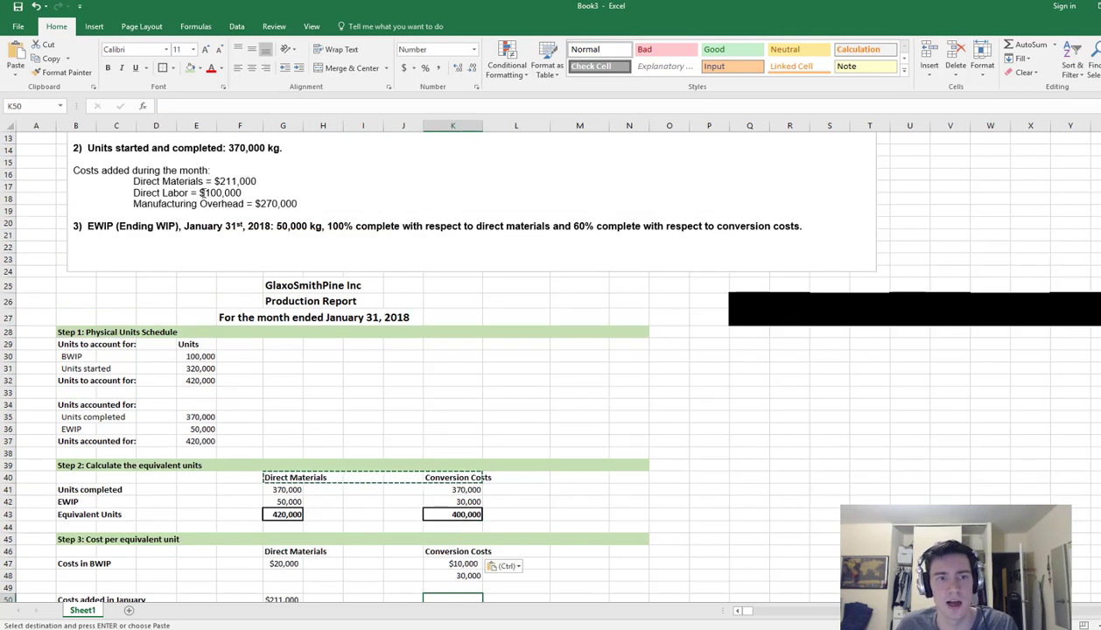
scroll(324, 369, "down", 3)
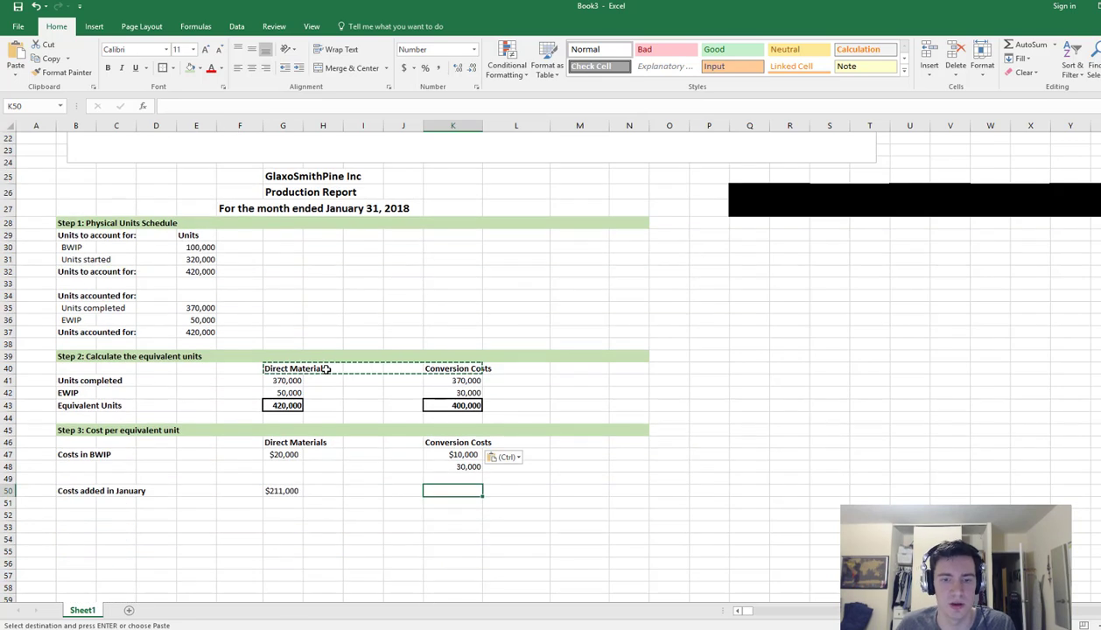
type("1100,00")
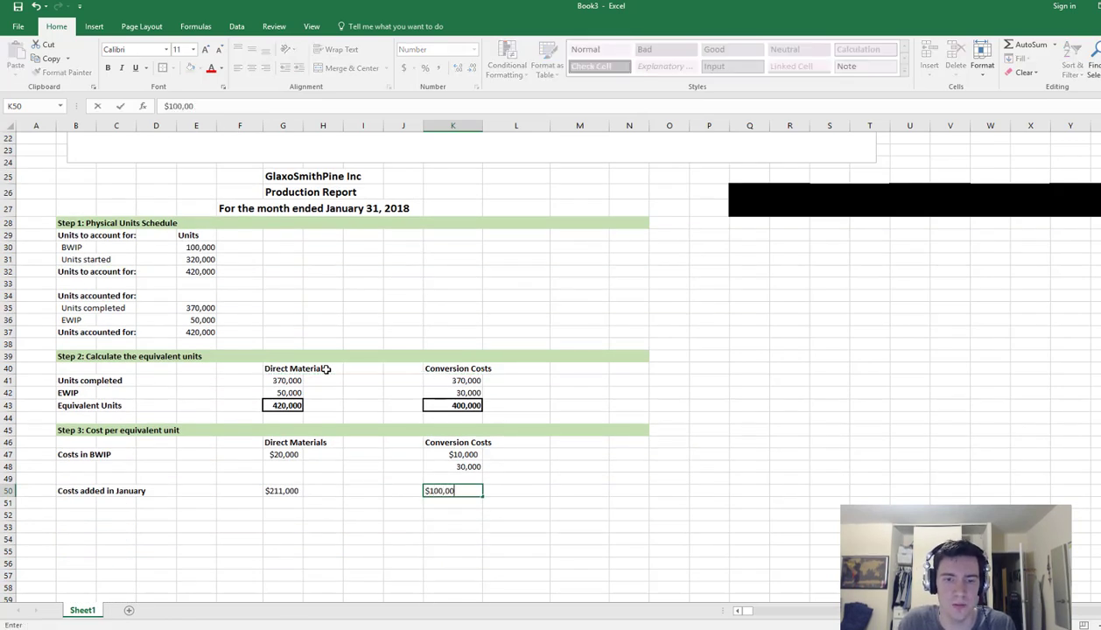
type("0")
key("Return")
type("$27")
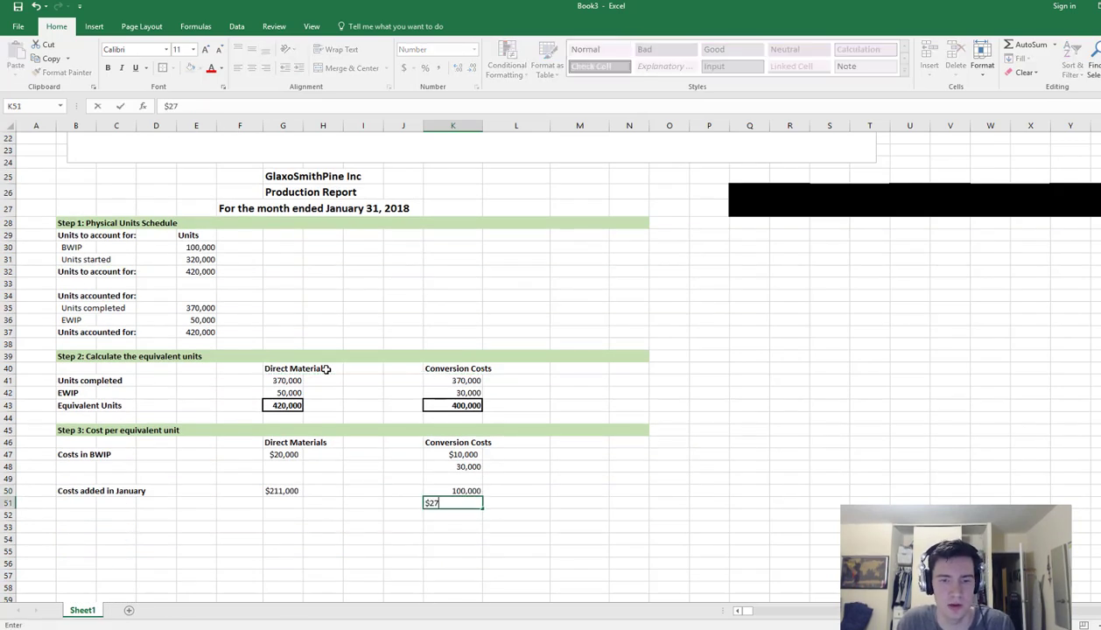
type("0,000")
key("Return")
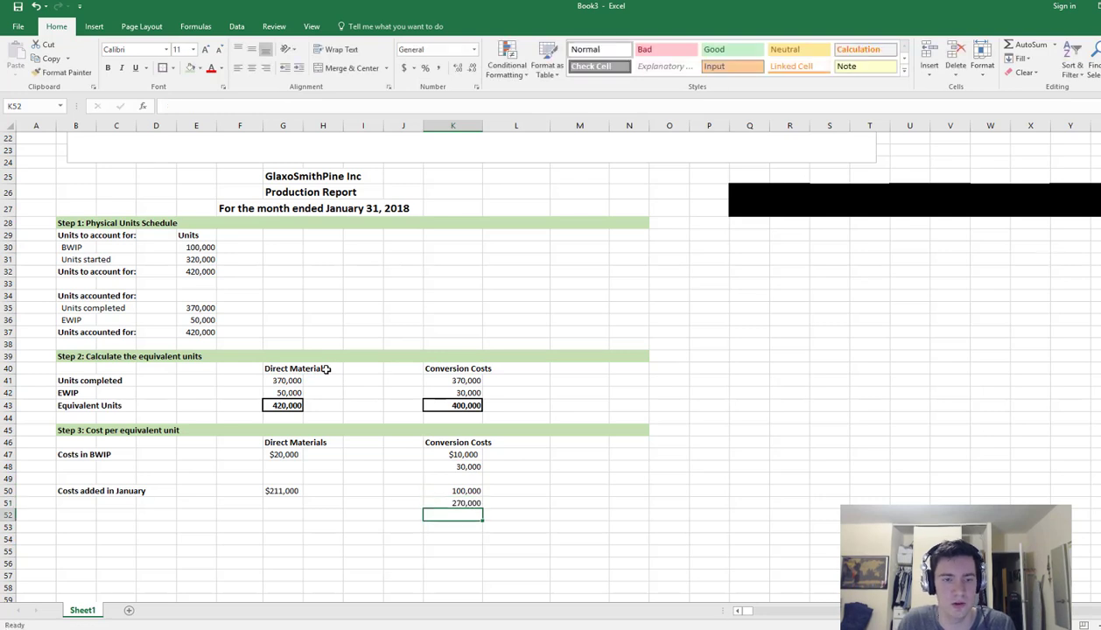
Label row 52 "Costs in BWIP and added in Jan" in B52
key("Left")
key("Left")
key("Left")
key("Left")
key("Left")
key("Left")
key("Left")
key("Left")
key("Left")
type("Cost")
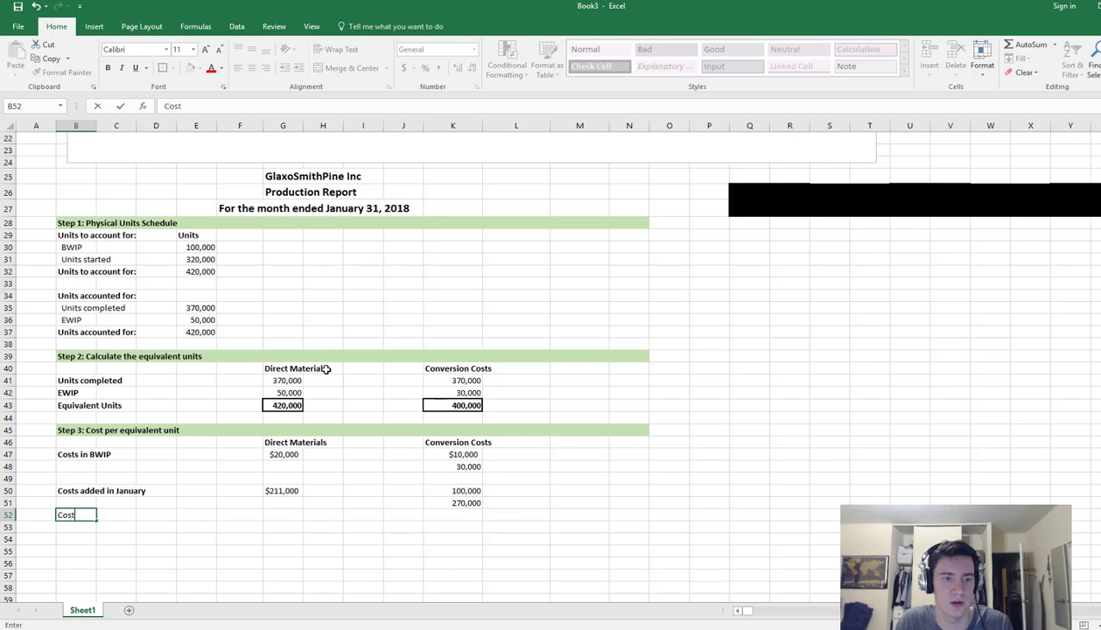
type("s in BWP at")
key("BackSpace")
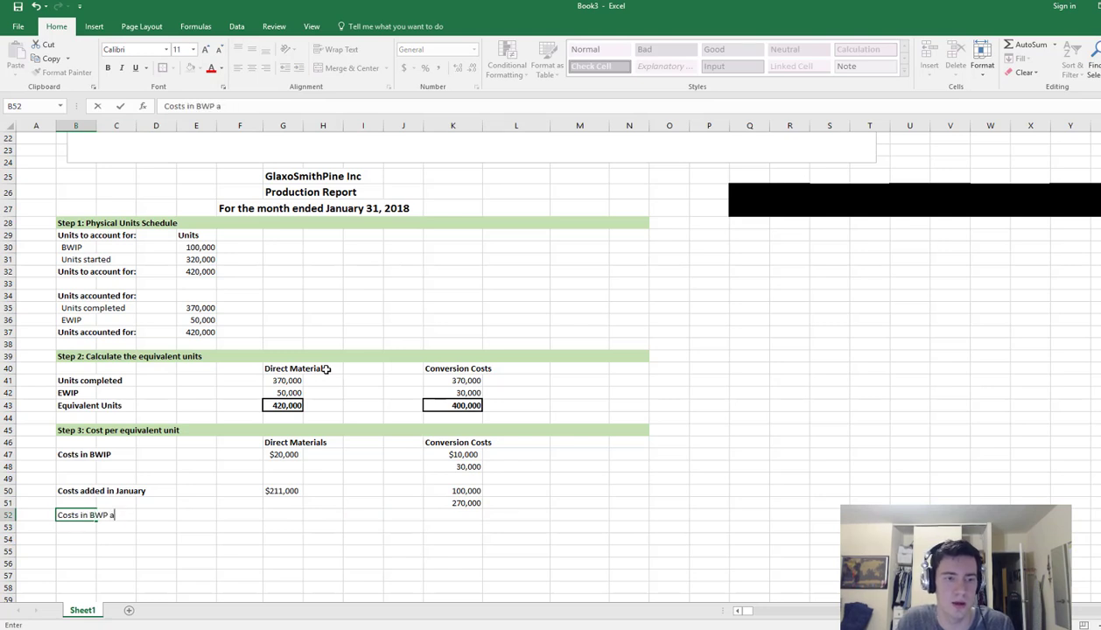
key("BackSpace")
key("BackSpace")
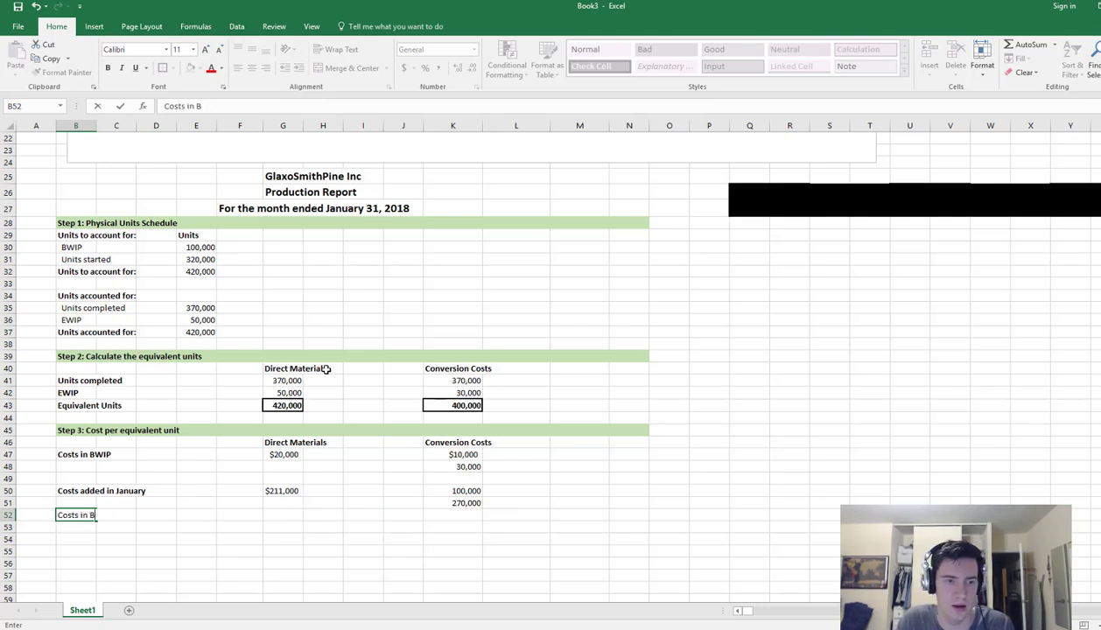
type("BWIP and added in Jan")
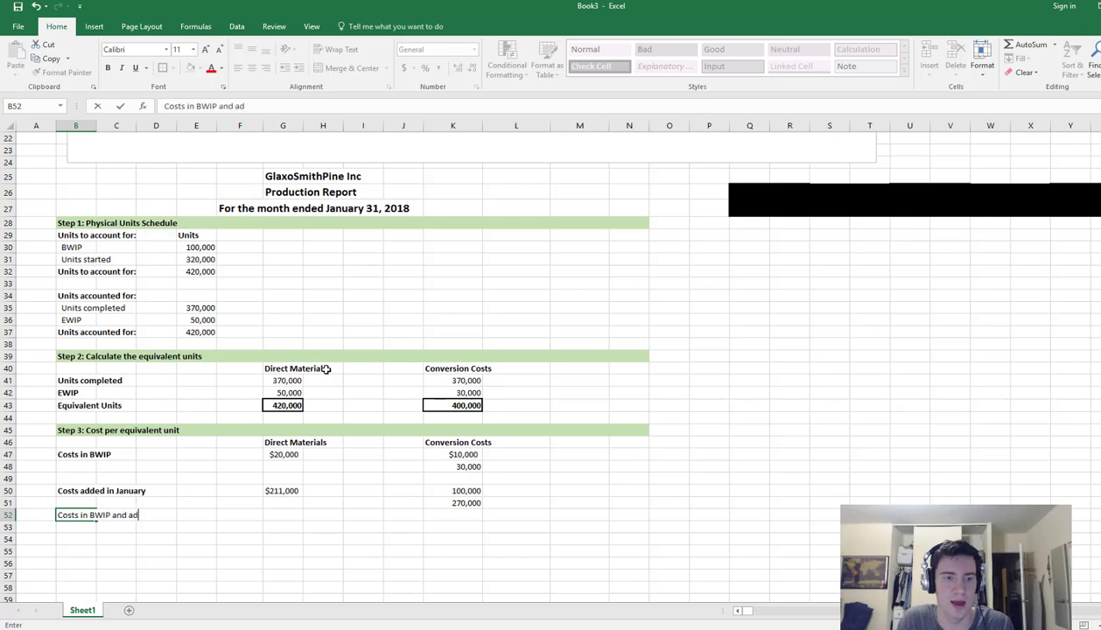
key("Return")
Total the direct materials costs in G52 by adding beginning WIP and January costs with =SUM(G47+G50)
key("Up")
key("Right")
key("Right")
key("Right")
key("Right")
key("Right")
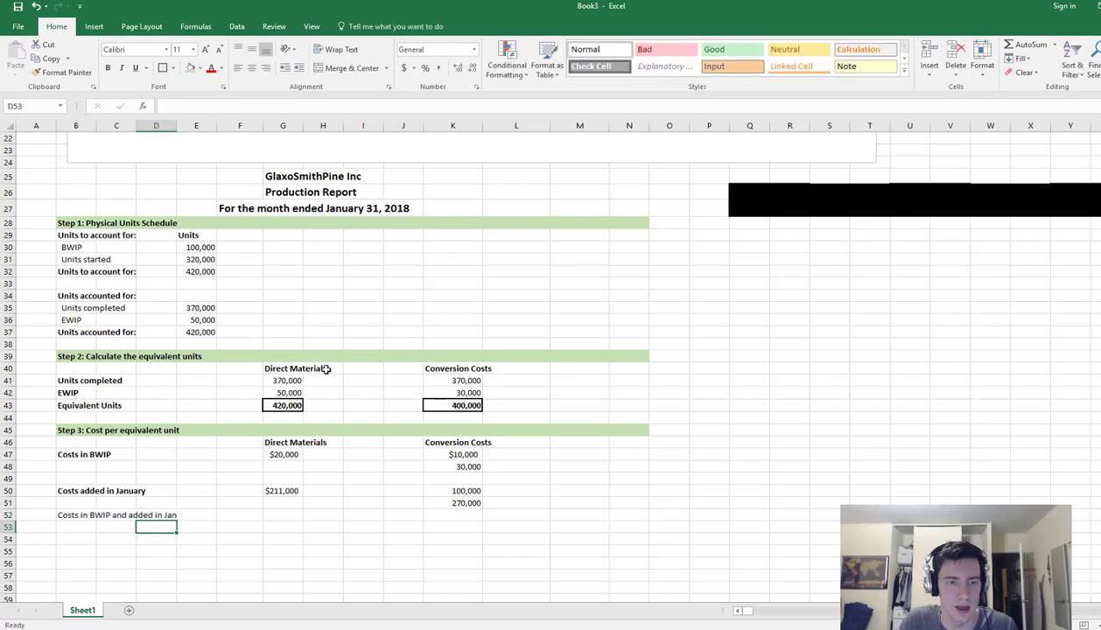
type("=SUM(")
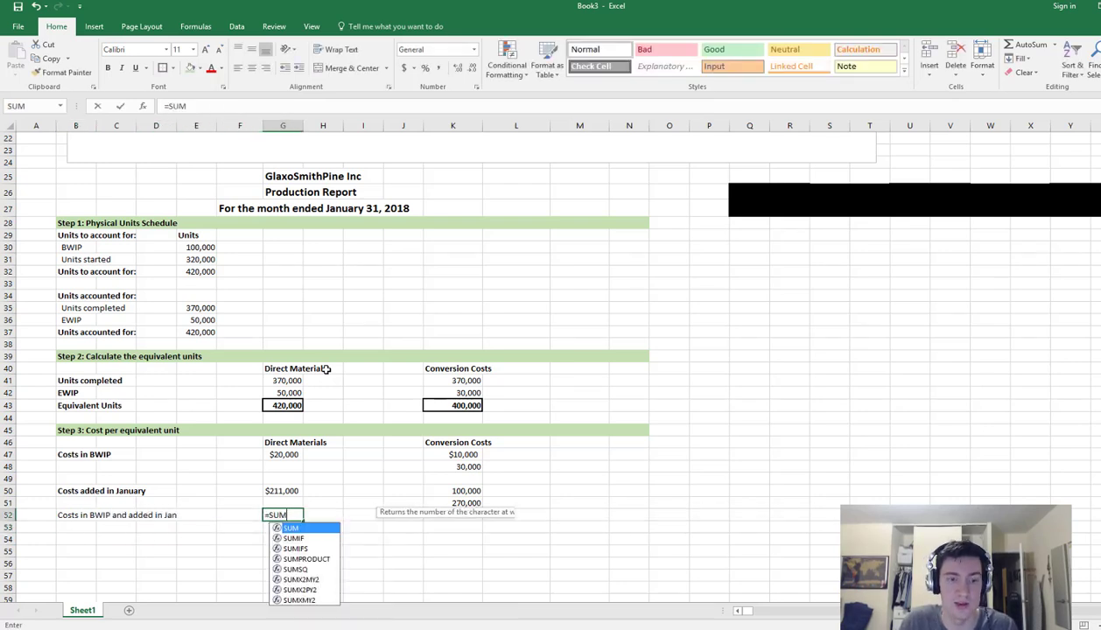
left_click(277, 454)
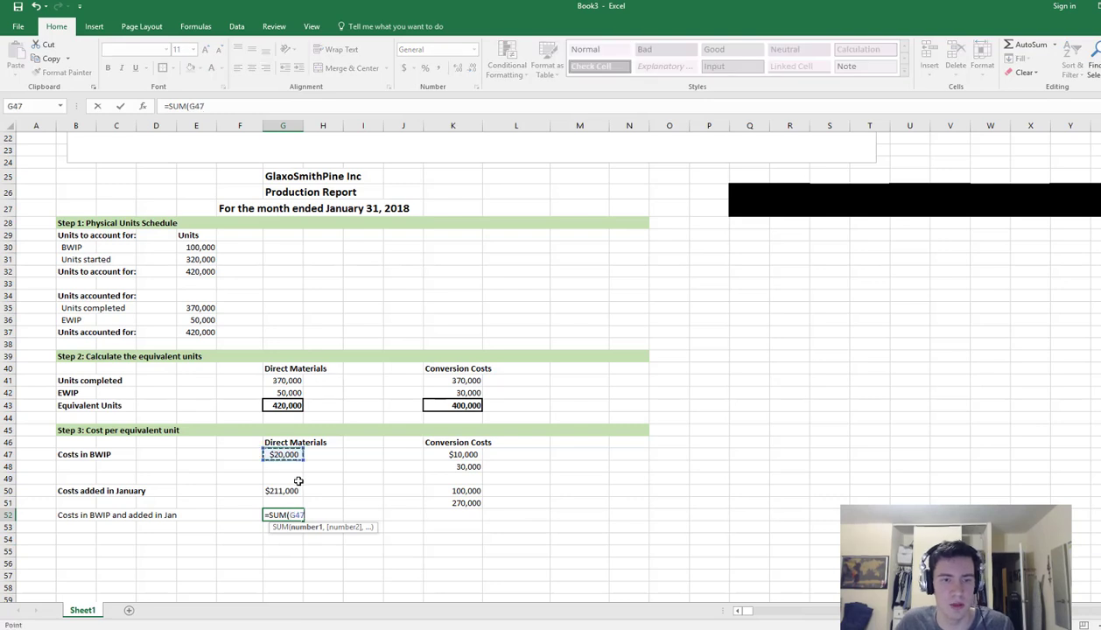
type("+")
left_click(289, 490)
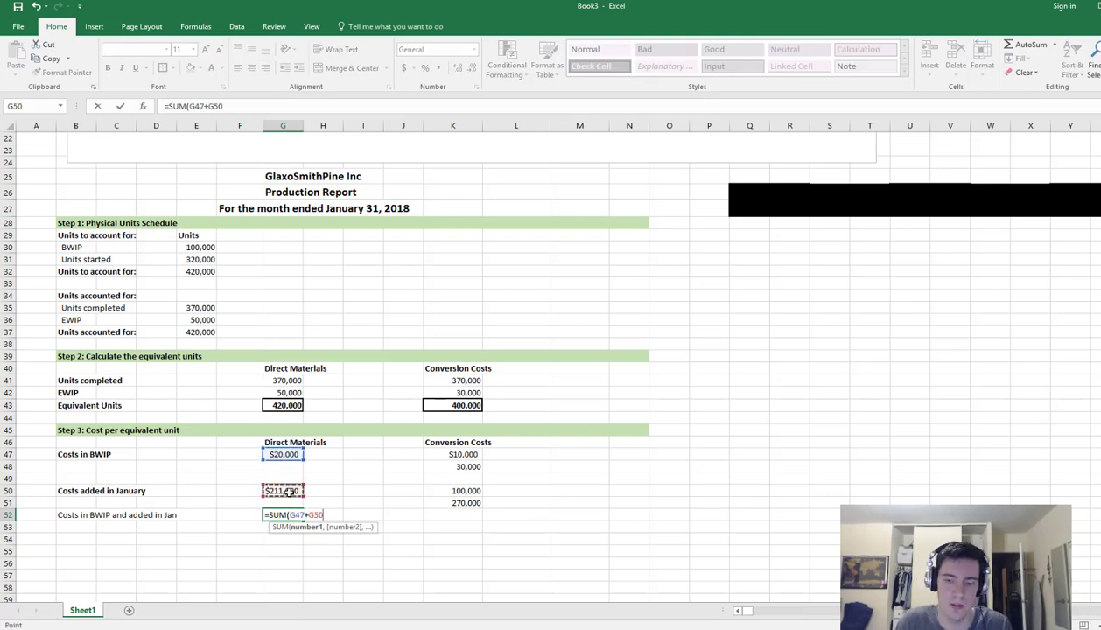
key("Return")
left_click(463, 517)
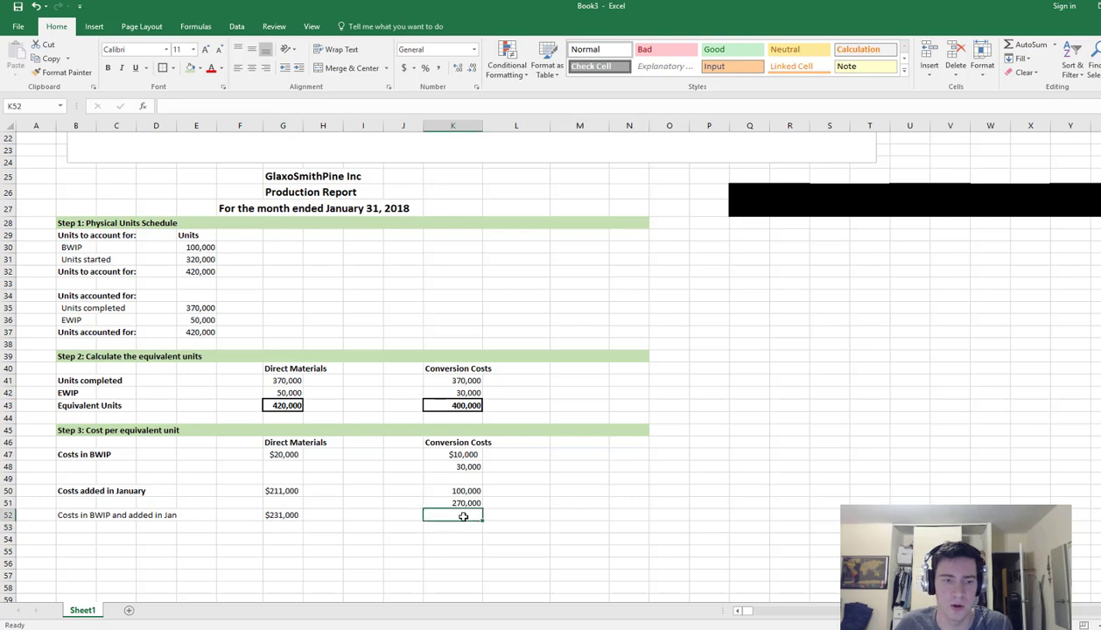
type("=SUM(")
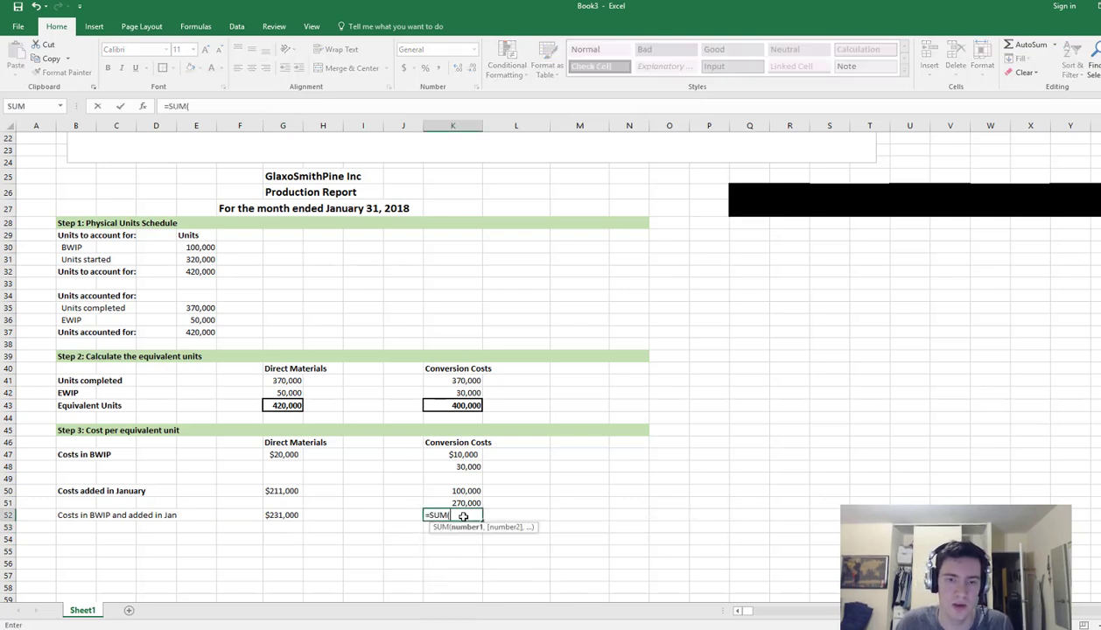
left_click(461, 466)
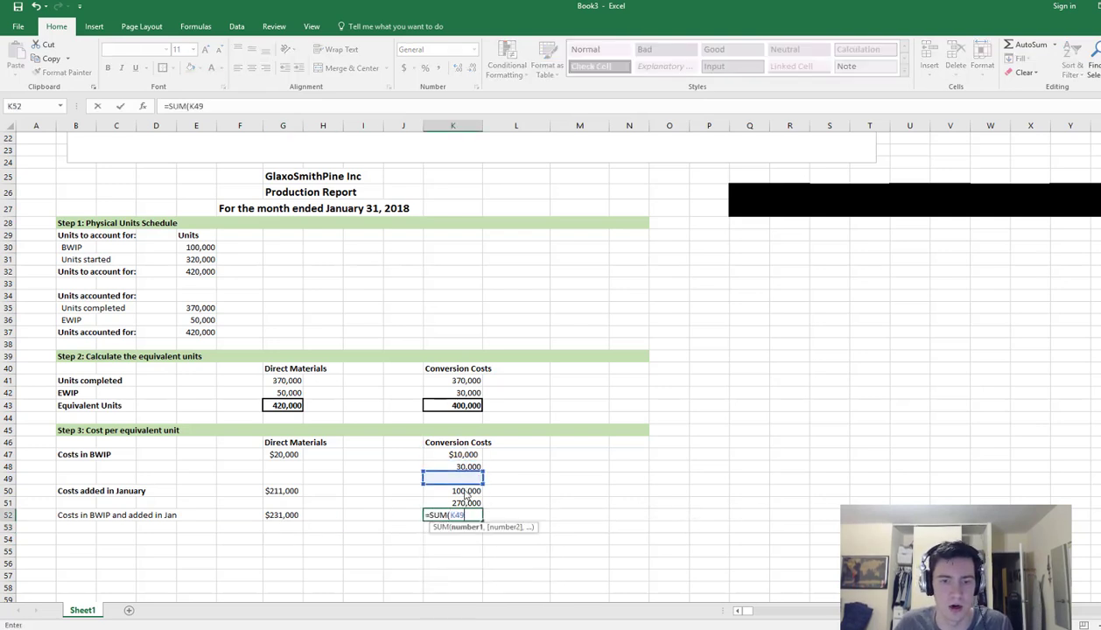
left_click(457, 491)
key("Escape")
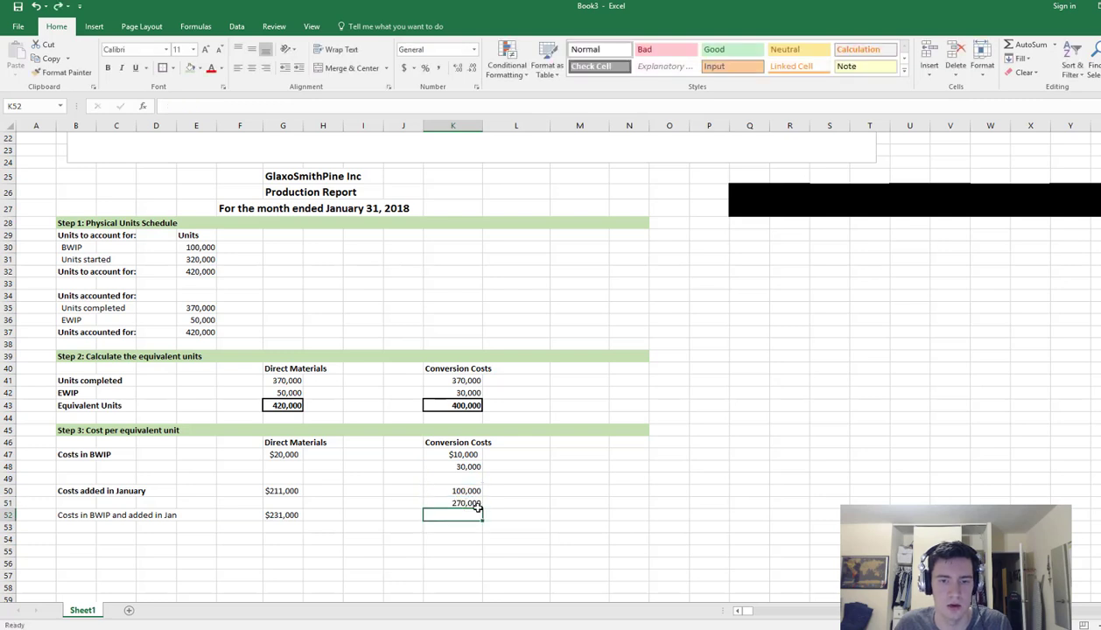
left_click(459, 528)
Total the conversion costs in K52 with a SUM formula adding K51, K50, K48 and K47
left_click(462, 518)
type("=SUM(")
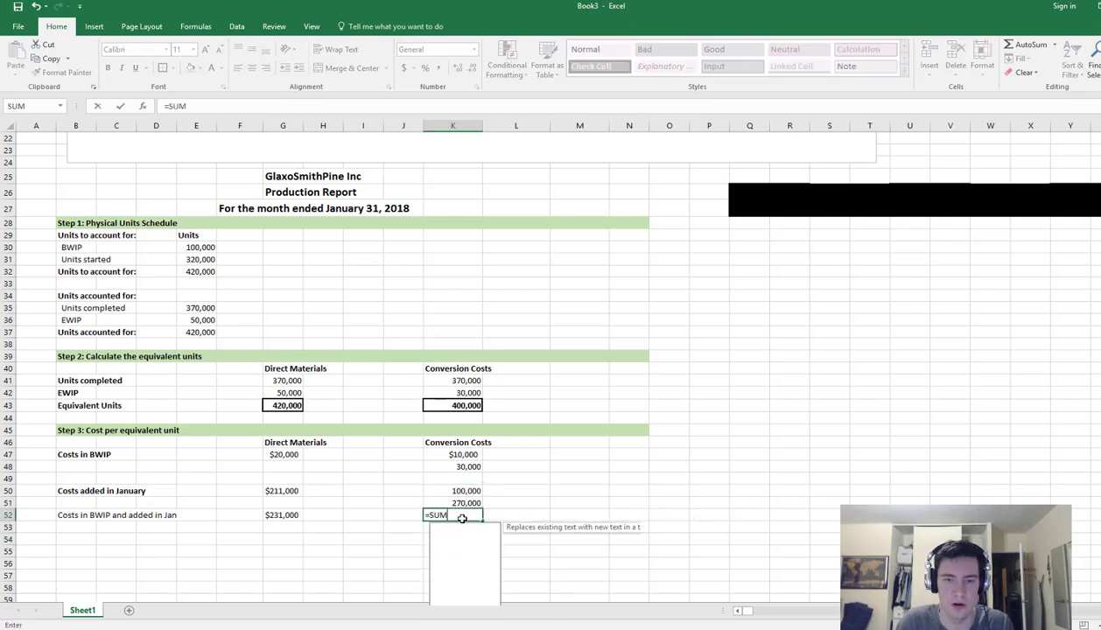
left_click(462, 502)
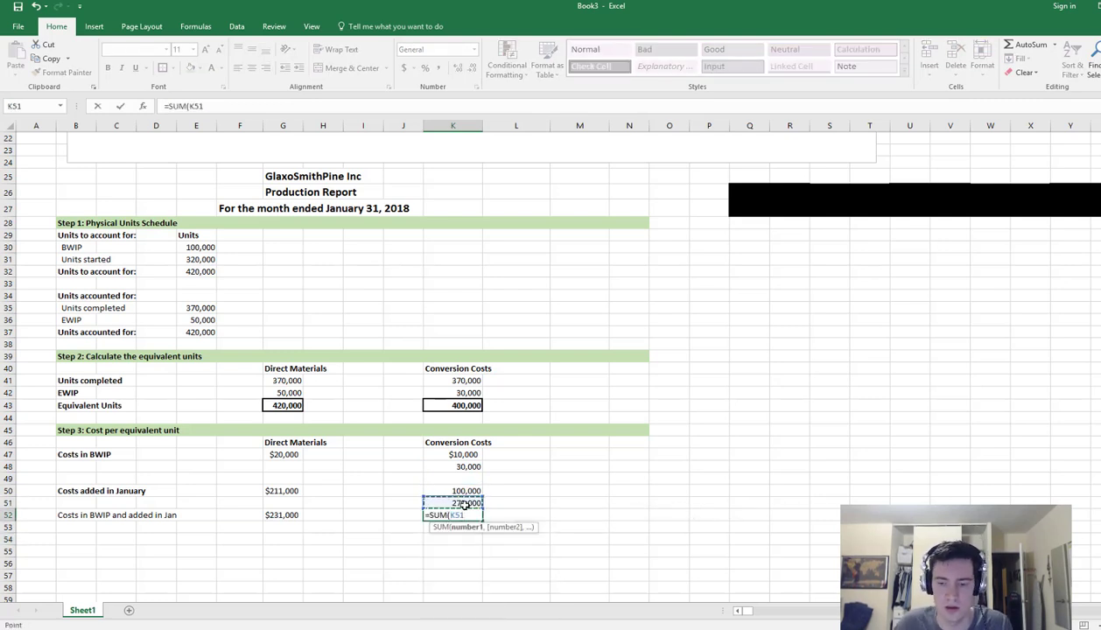
type("+")
mouse_move(461, 492)
left_mouse_down()
mouse_move(461, 465)
mouse_move(461, 492)
left_mouse_up()
type("+")
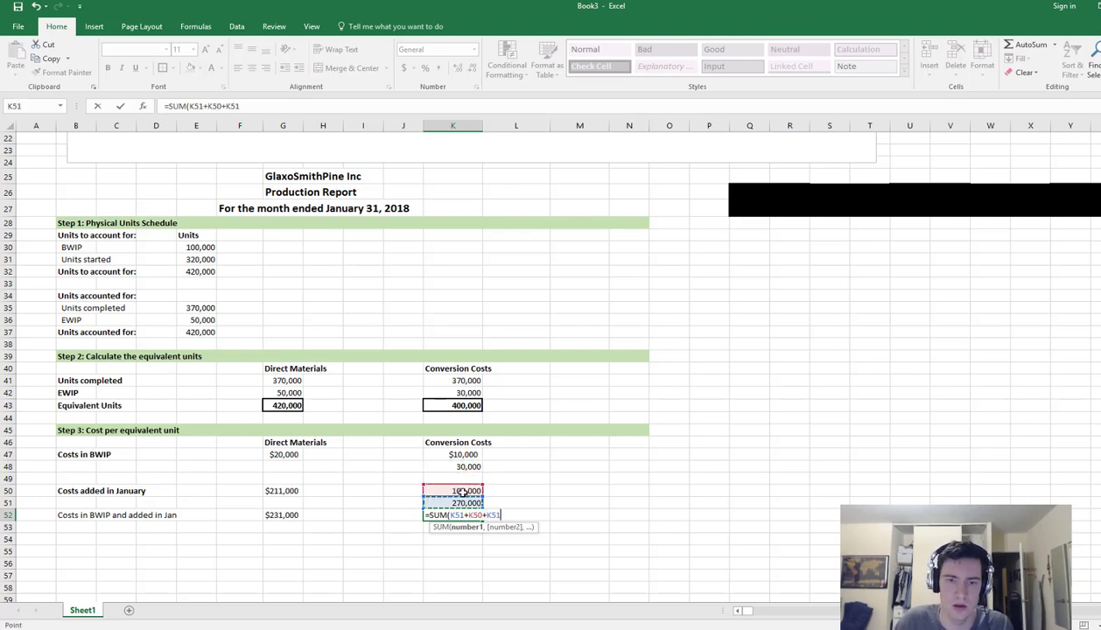
key("Up")
key("Up")
key("Up")
key("Up")
type("+")
key("Up")
key("Up")
key("Up")
key("Up")
key("Up")
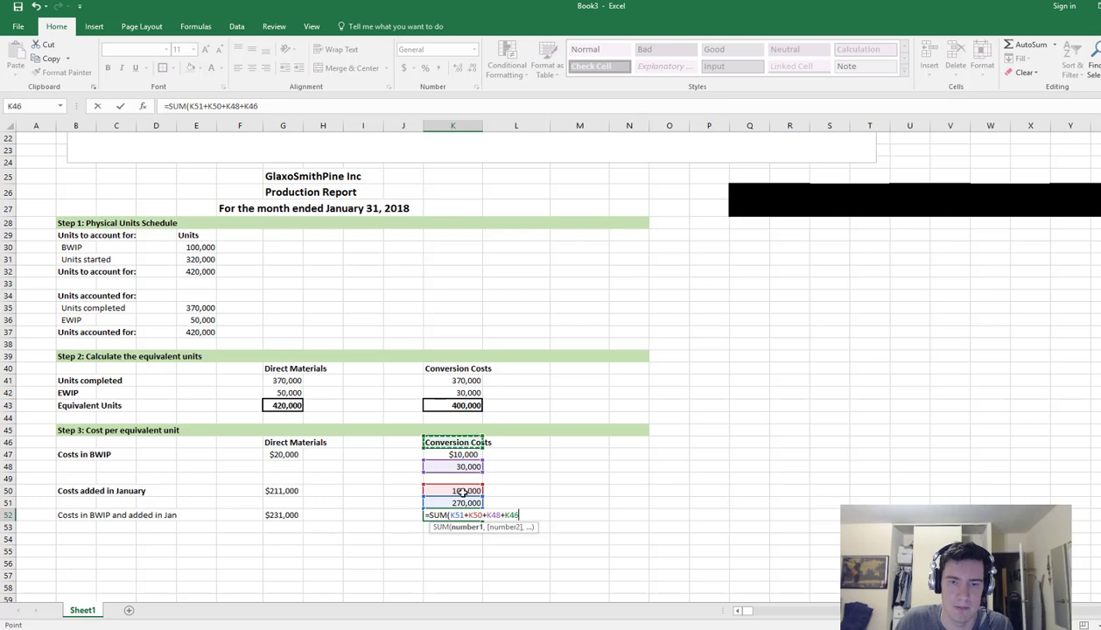
key("Return")
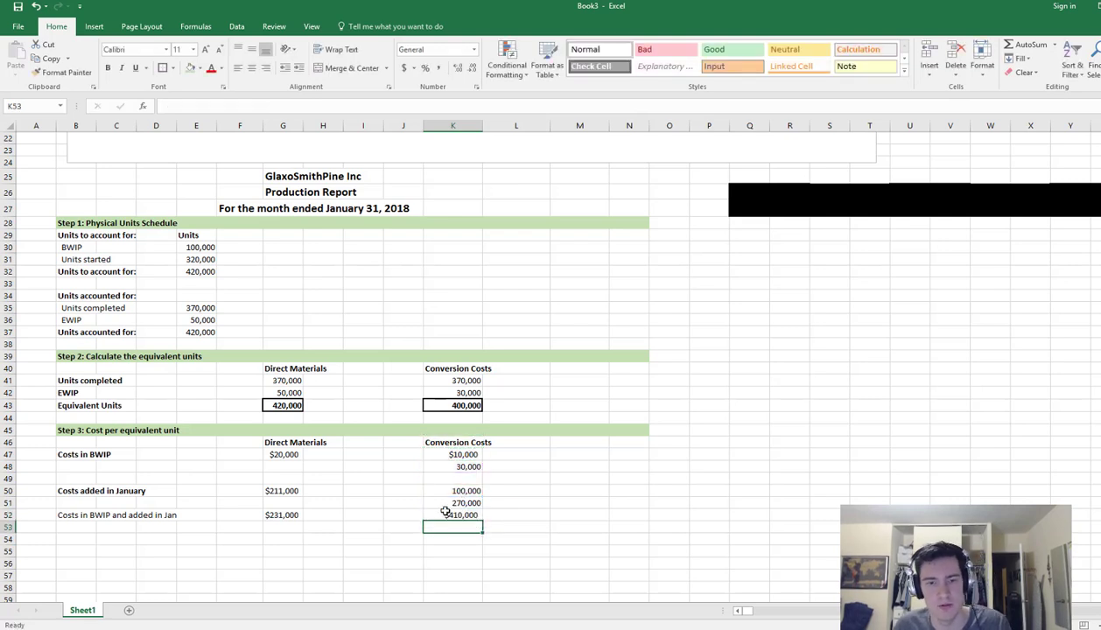
Label the row below the cost totals "Equivalent units" in B53
left_click(79, 515)
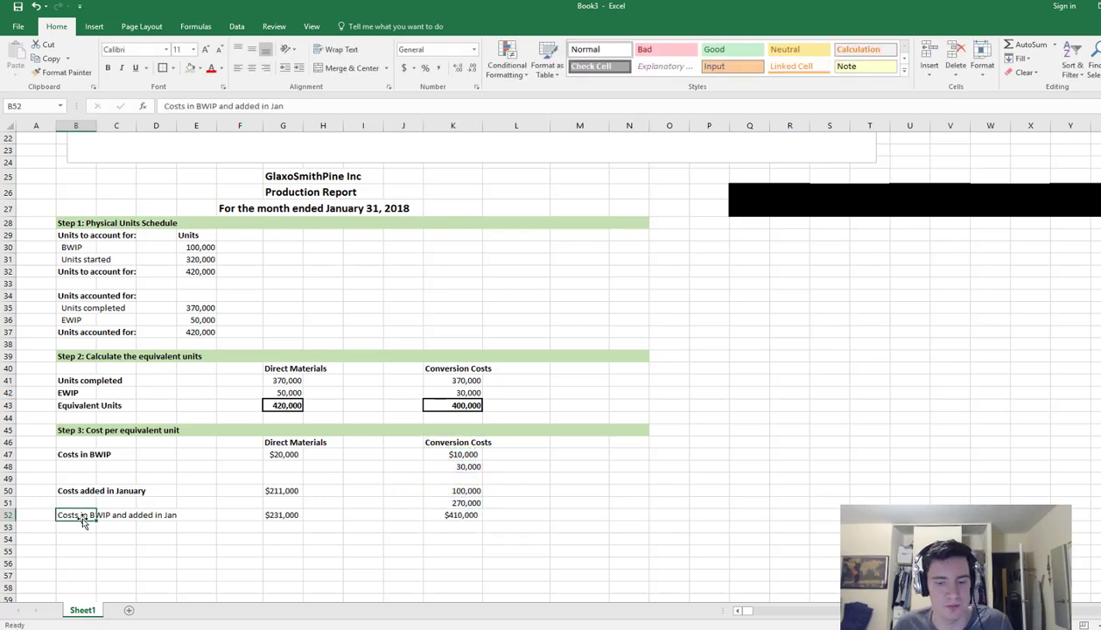
left_click(84, 530)
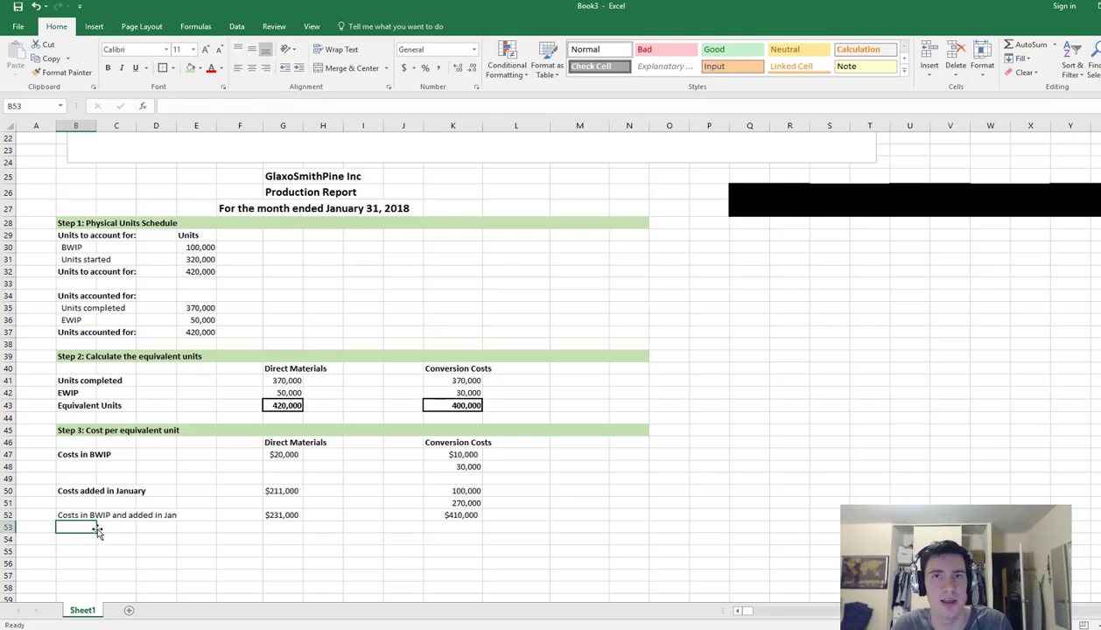
type("Equivalent")
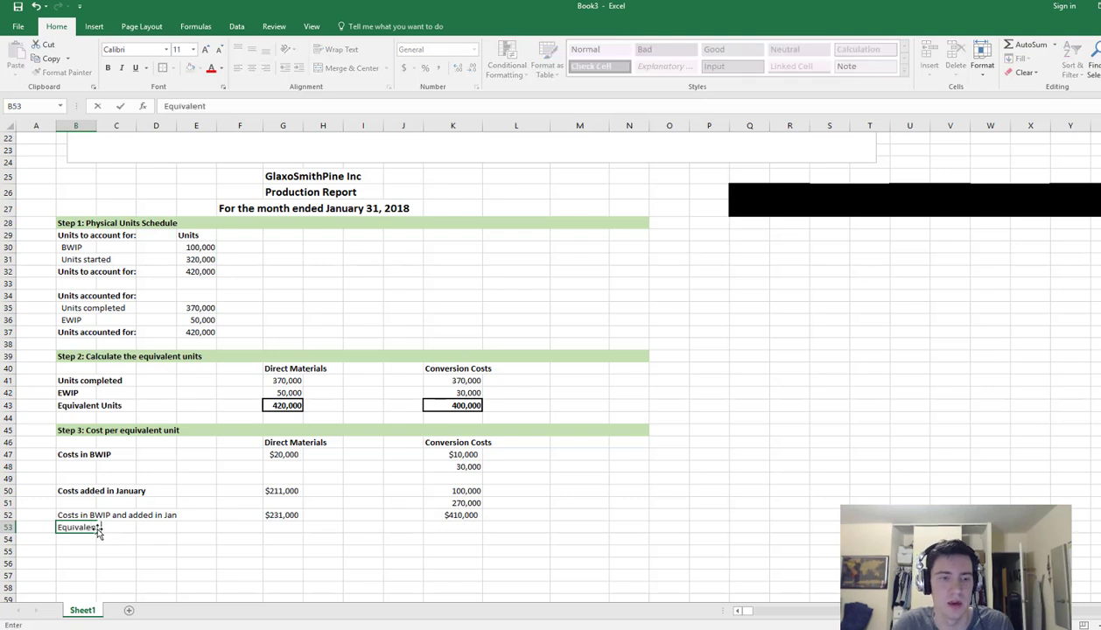
type(" units")
Enter 420,000 direct materials equivalent units in G53
key("Right")
key("Right")
key("Right")
key("Right")
key("Right")
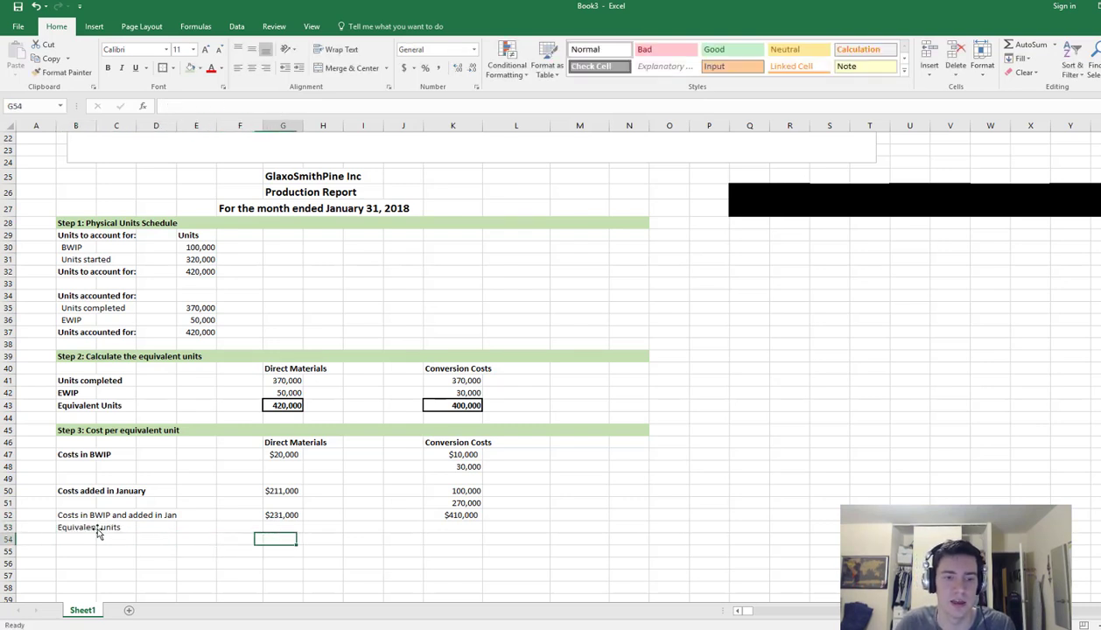
type("420,000")
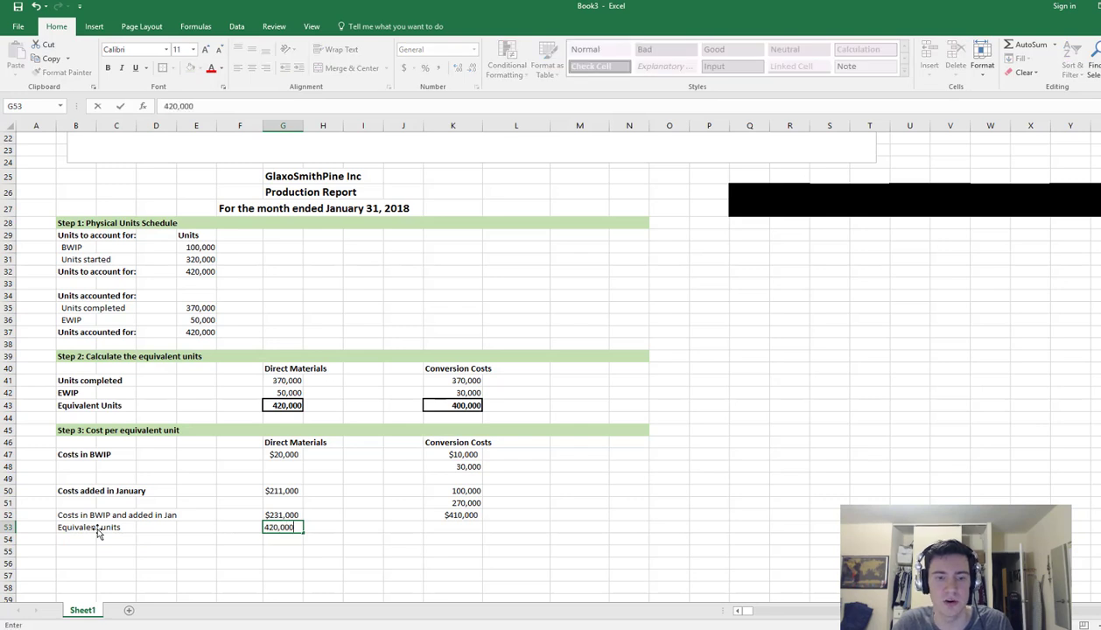
key("Return")
Enter 400,000 conversion cost equivalent units in K53
key("Up")
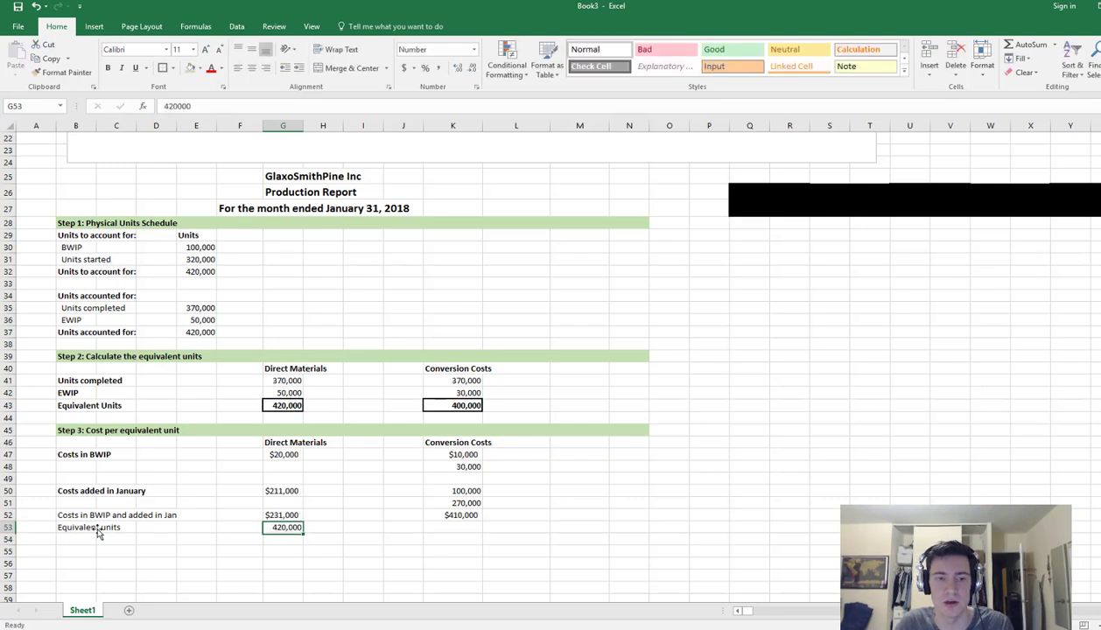
key("Right")
key("Right")
key("Right")
key("Right")
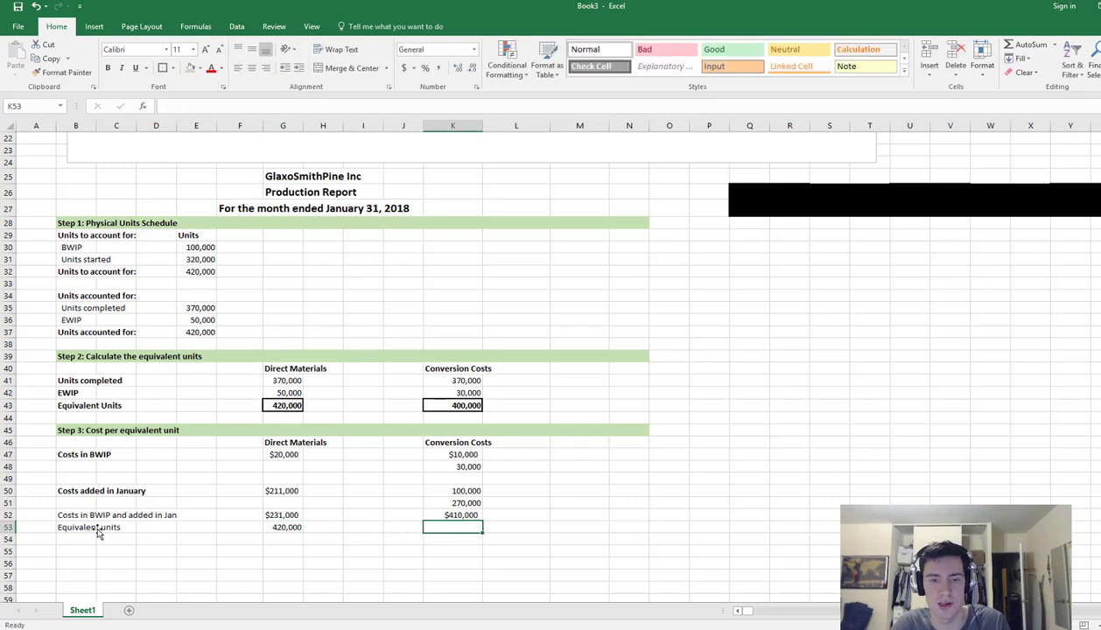
type("400,000")
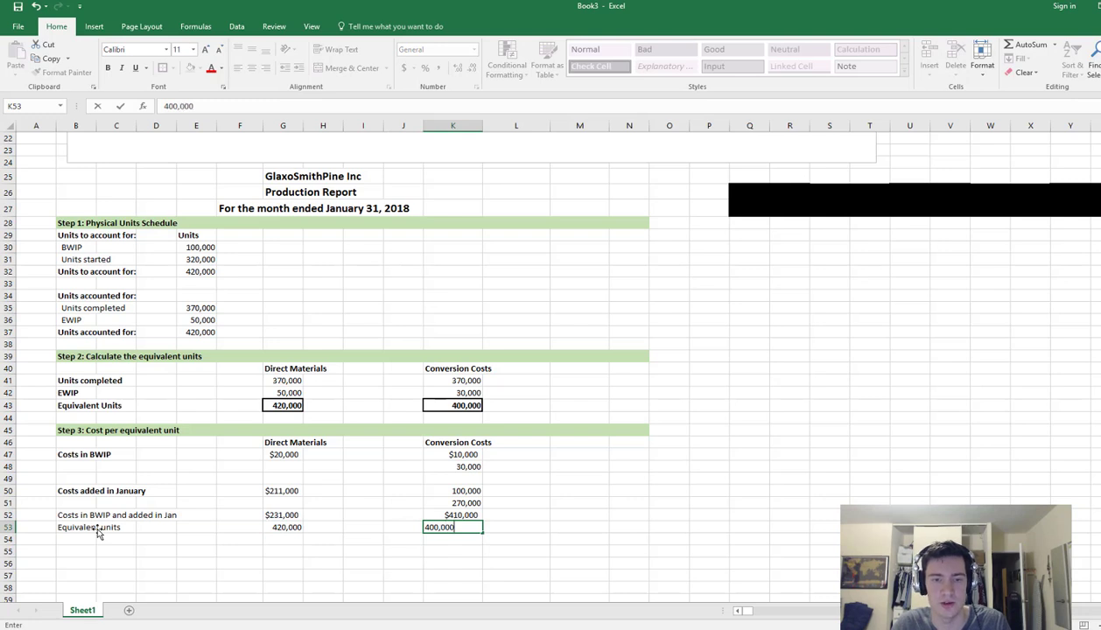
key("Return")
Label row 54 "Cost per equivalent unit" in B54
key("Left")
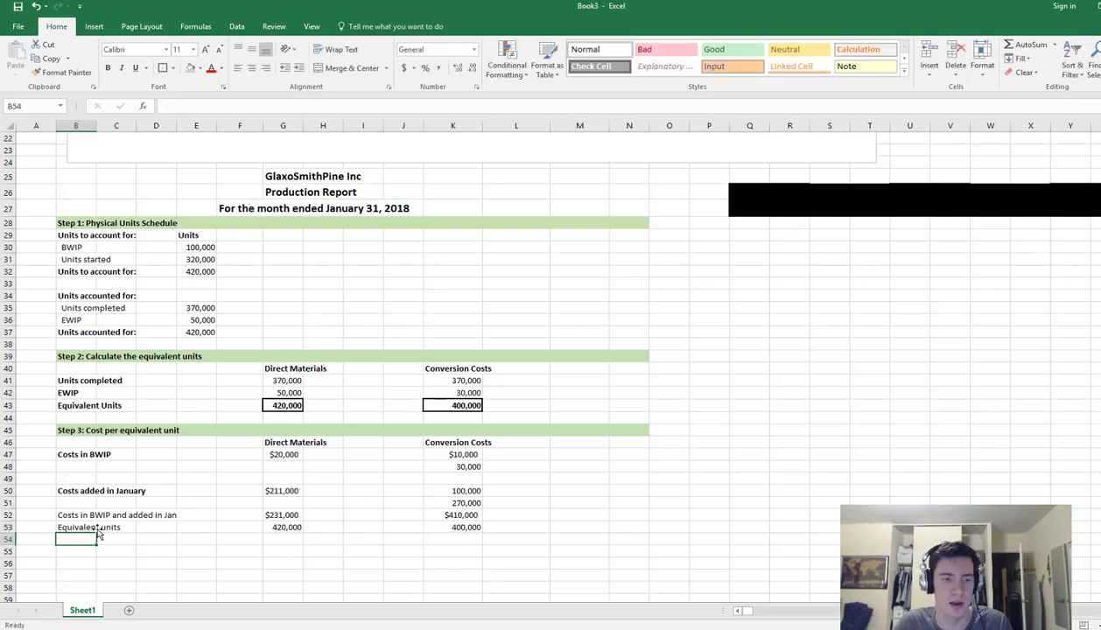
type("Cost per equivalent unit")
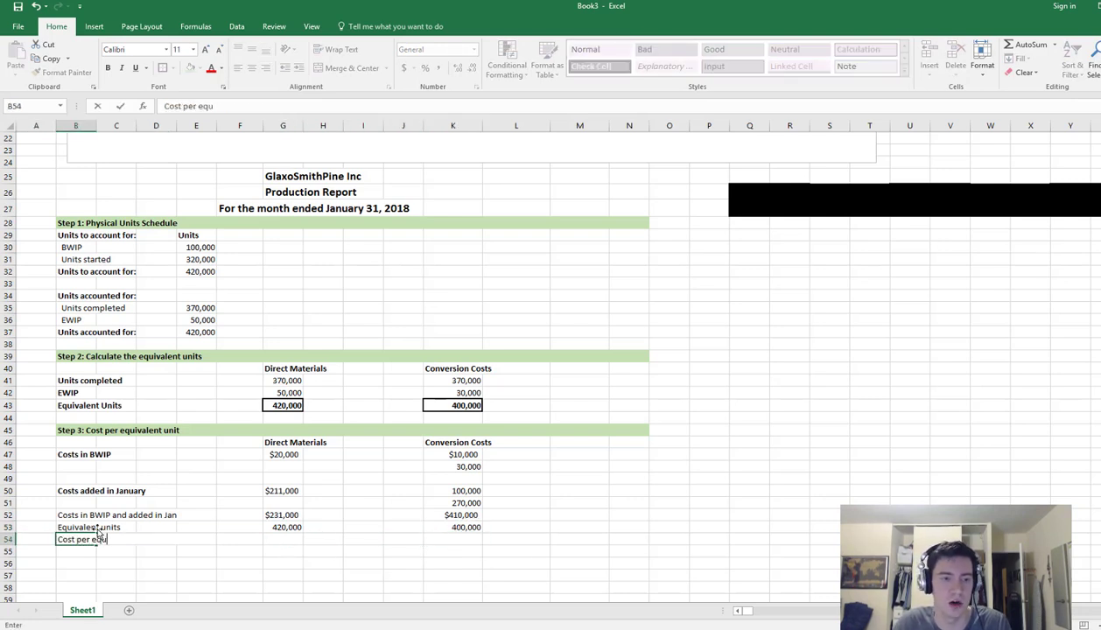
key("Return")
Calculate the direct materials cost per equivalent unit in G54 with the formula =G52/G53
key("Up")
key("Right")
key("Right")
key("Right")
key("Right")
key("Right")
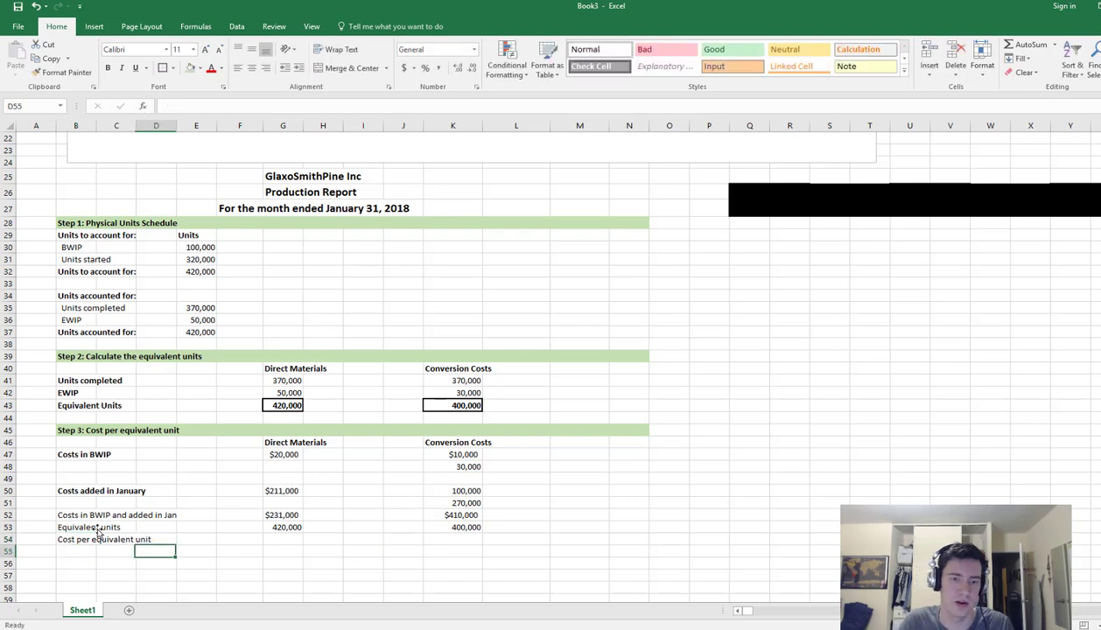
type("=")
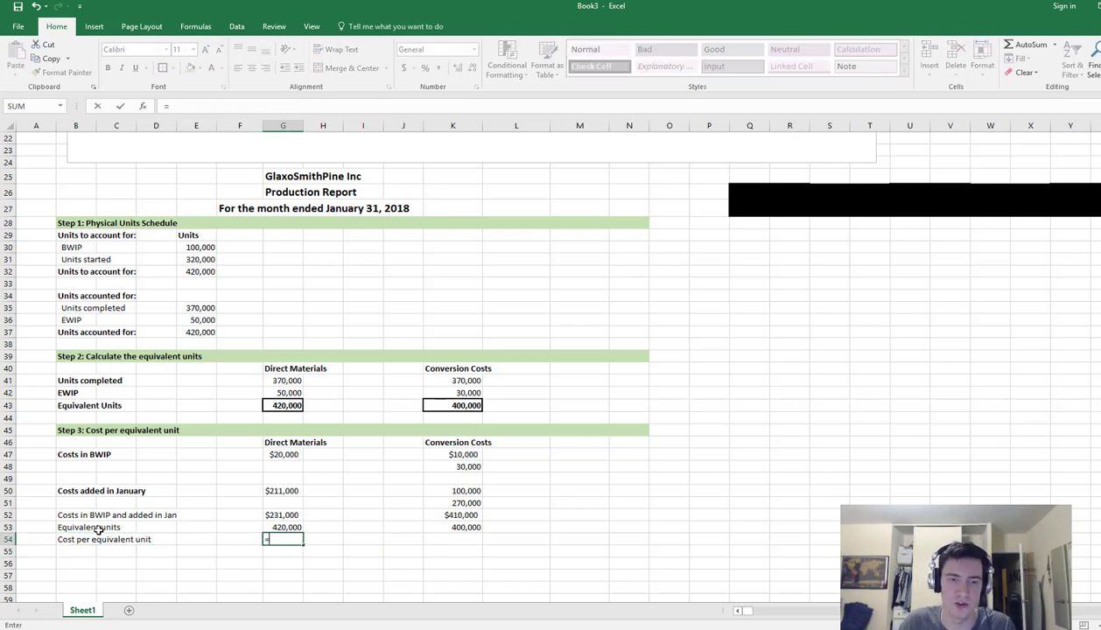
left_click(278, 516)
type("/")
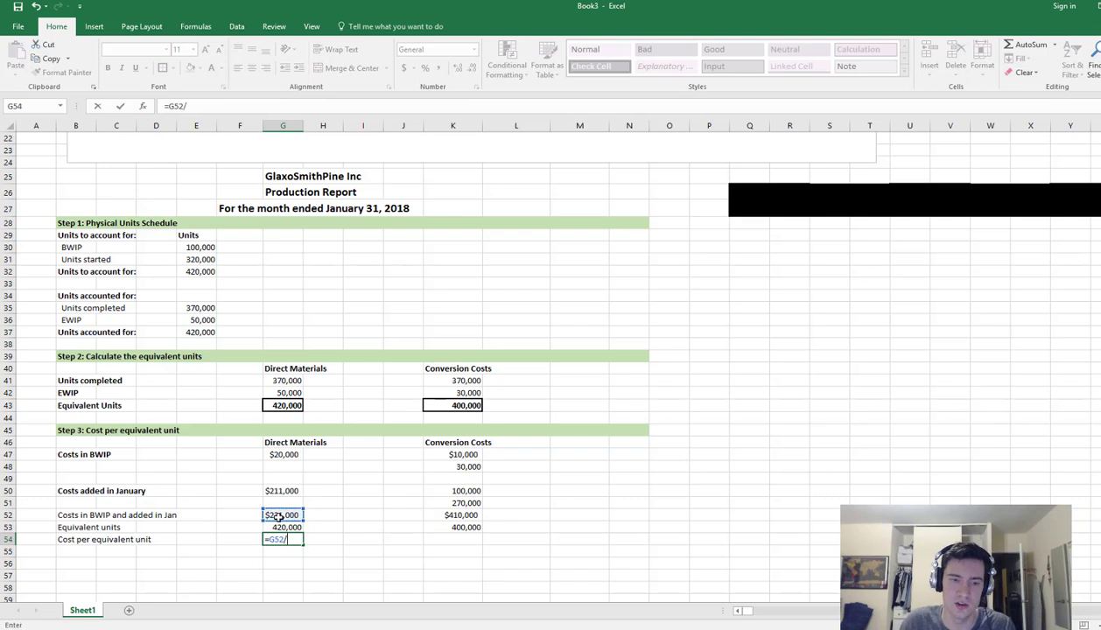
left_click(289, 527)
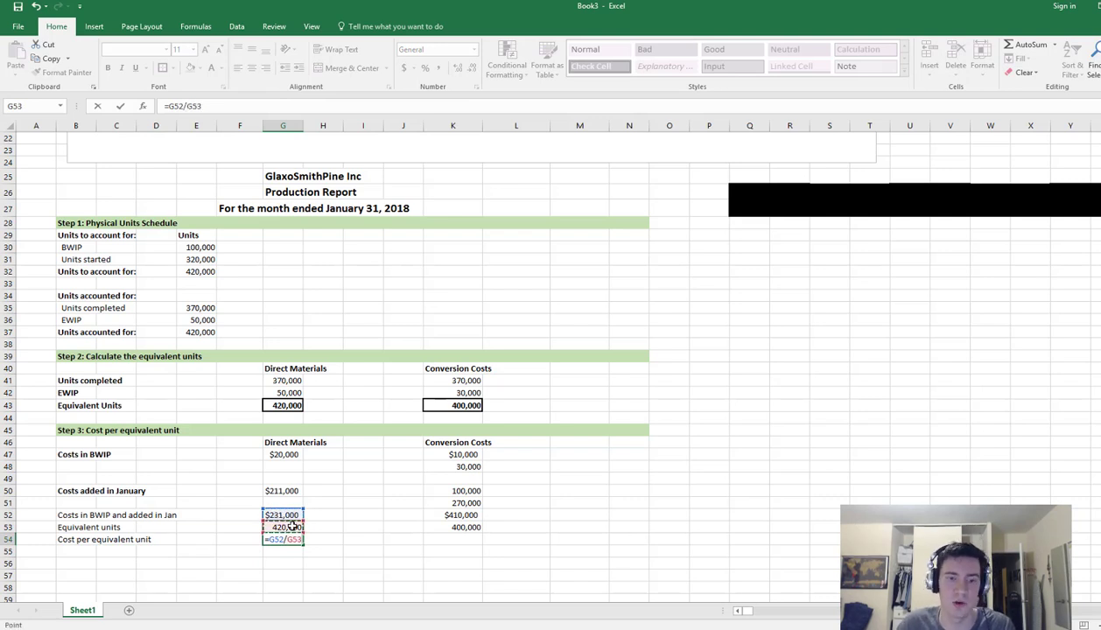
key("Return")
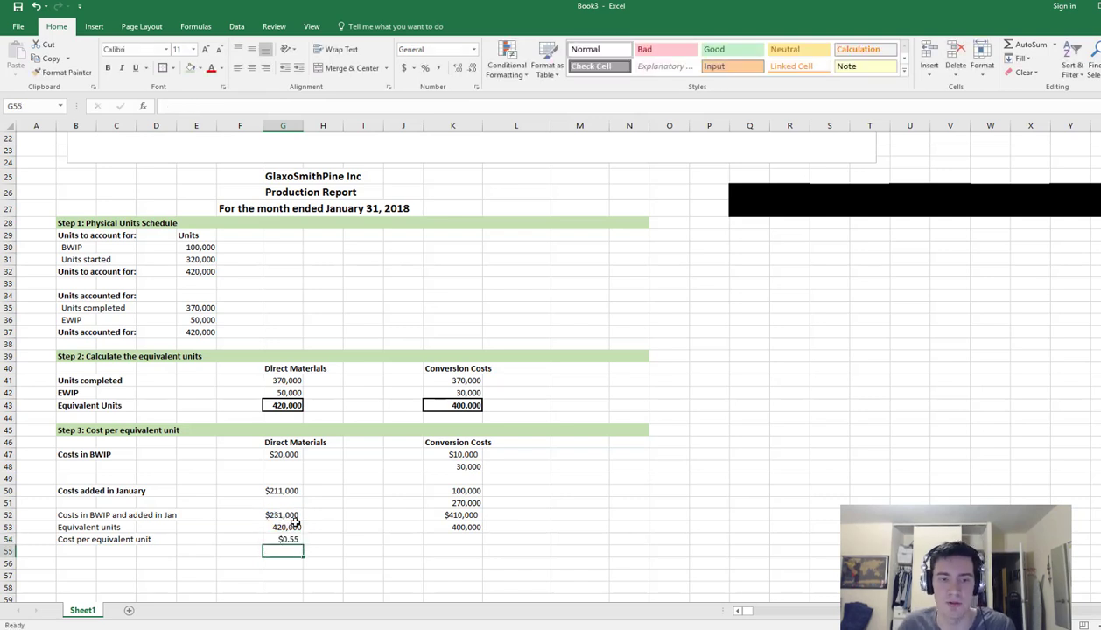
Calculate the conversion cost per equivalent unit in K54 with the formula =K52/K53
left_click(470, 538)
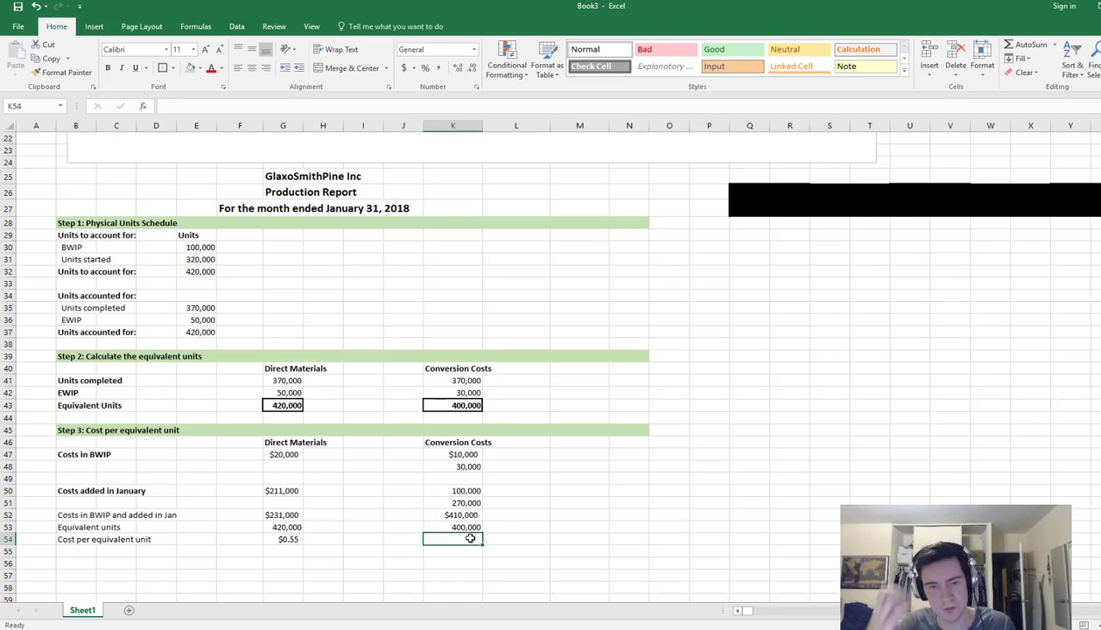
type("=")
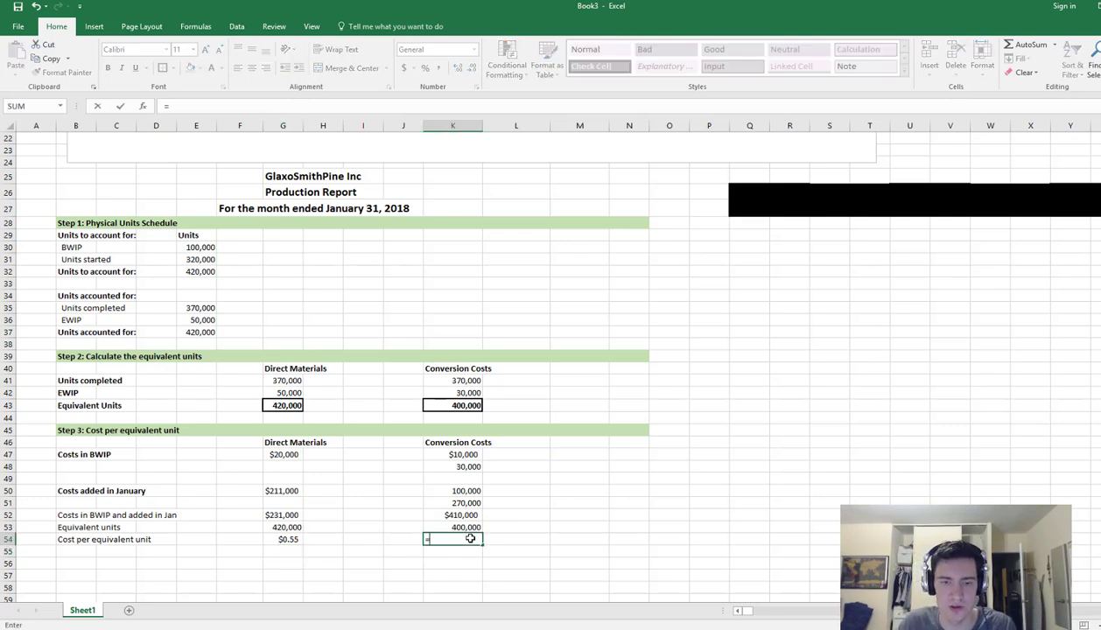
left_click(459, 516)
type("/")
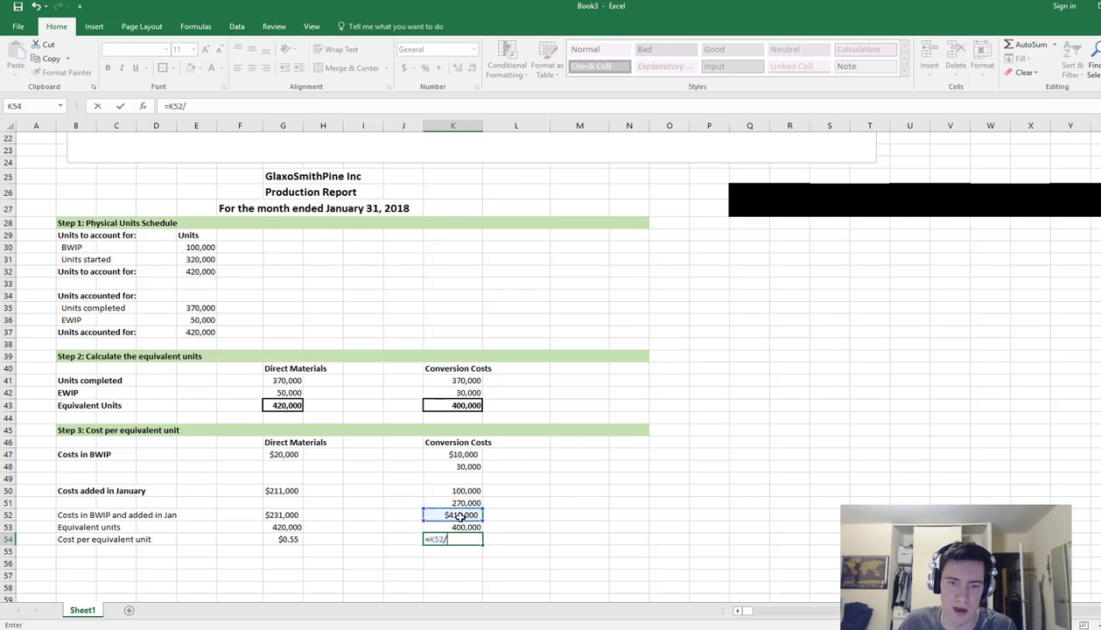
left_click(459, 527)
key("Return")
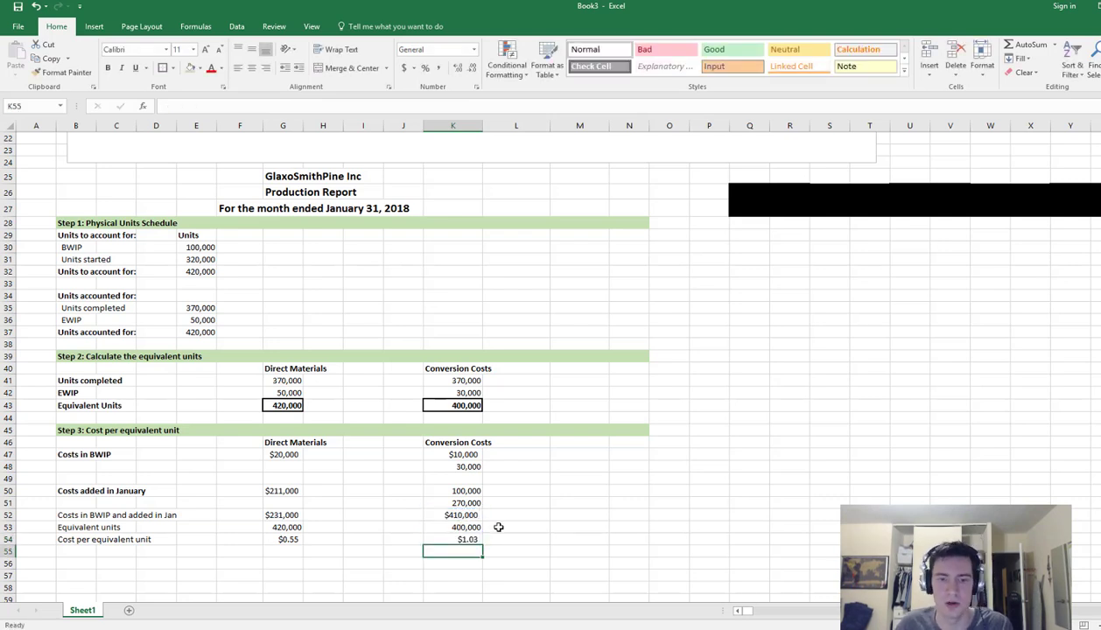
Make the "Cost per equivalent unit" label in B54 and the results in G54 and K54 bold
scroll(390, 571, "down", 1)
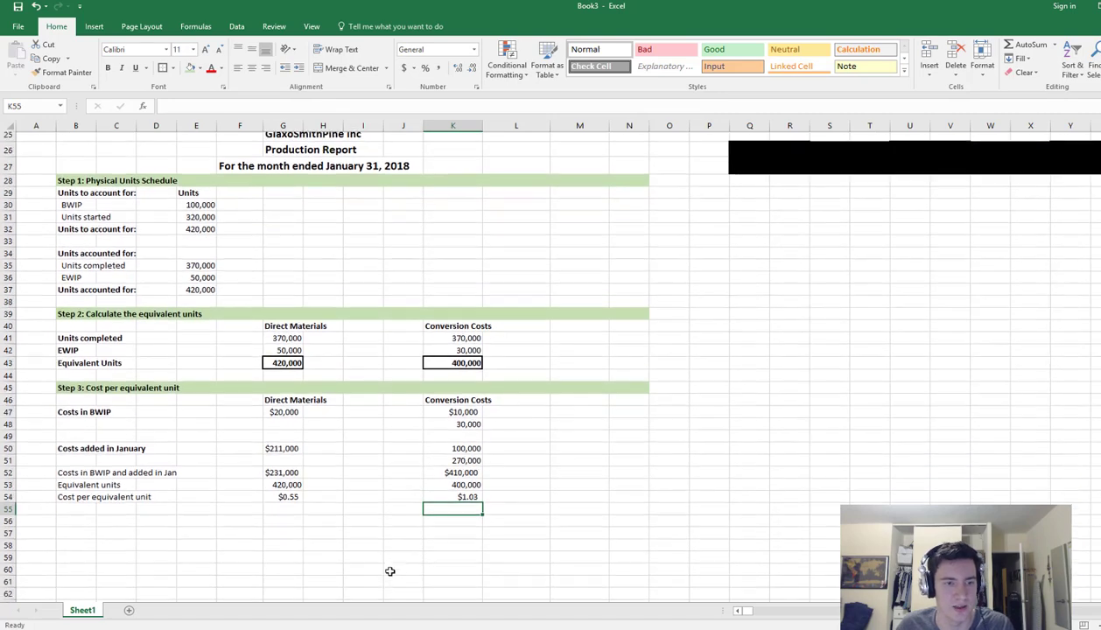
scroll(390, 571, "down", 1)
left_click(75, 459)
key("ctrl+b")
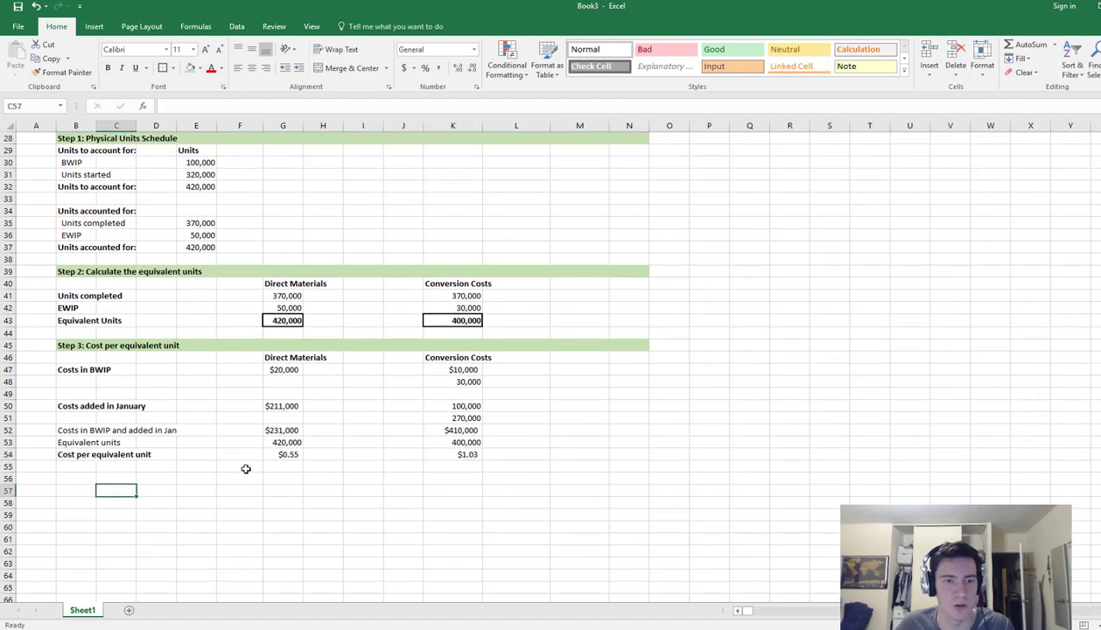
left_click(283, 454)
key("ctrl+b")
left_click(452, 455)
key("ctrl+b")
Put a thick box border around each cost per equivalent unit result, G54 and K54
left_click(282, 454)
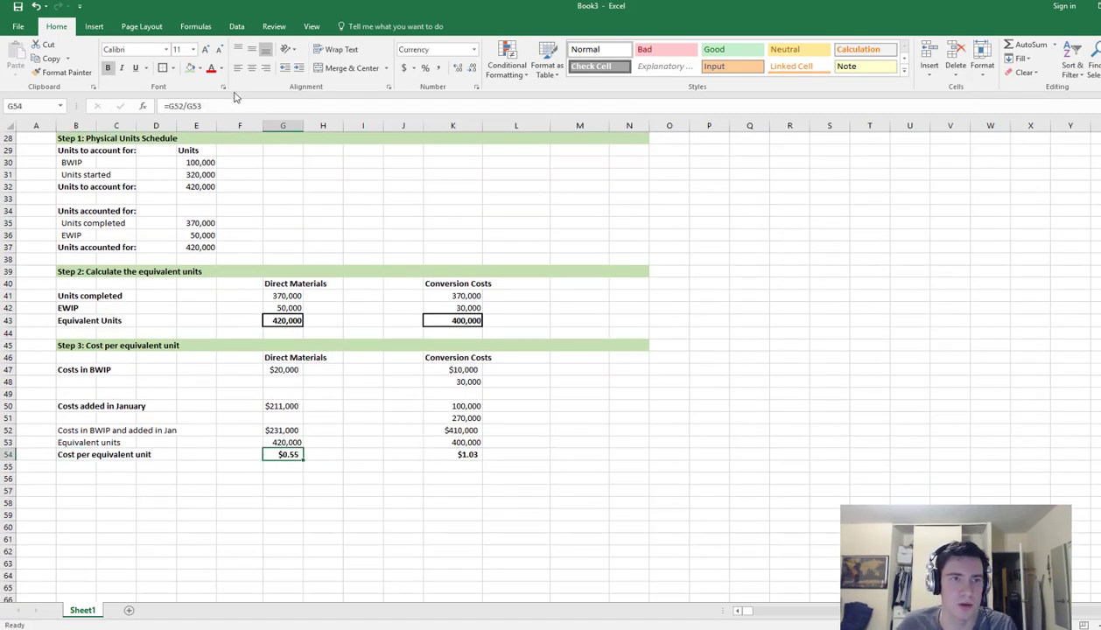
left_click(162, 67)
left_click(464, 418)
left_click(461, 454)
key("F4")
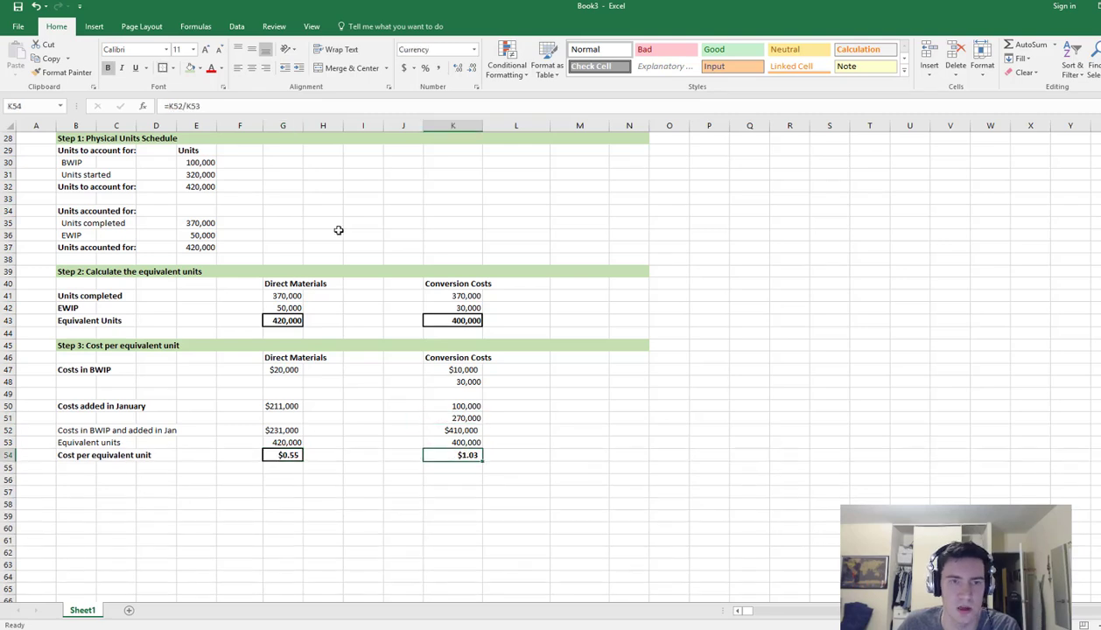
Copy the green Step 3 heading band from row 45, columns B to N, to row 56
left_click_drag(68, 342, 633, 343)
key("ctrl+c")
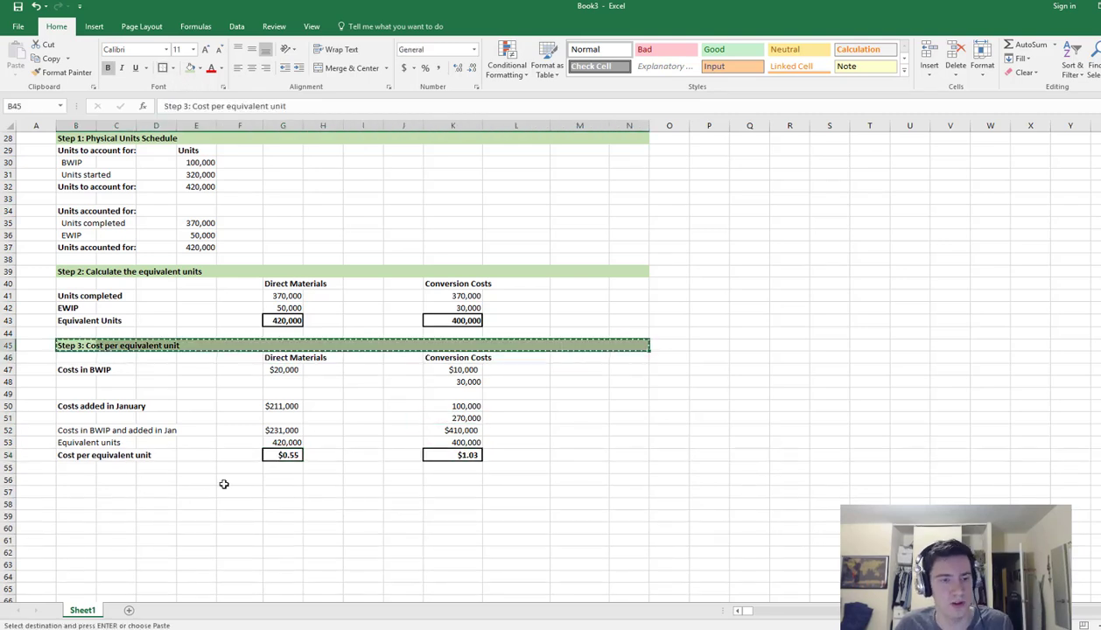
left_click(71, 482)
key("ctrl+v")
Change the heading in B56 to "Step 4: Find the cost of goods transferred out and EWIP valuation"
double_click(97, 479)
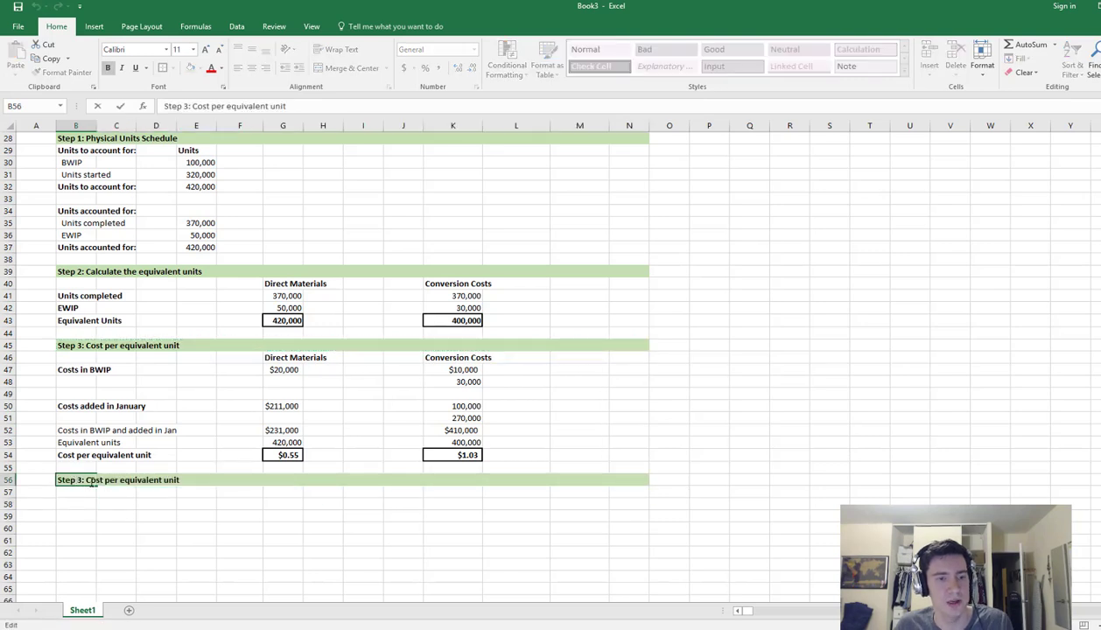
left_click_drag(85, 479, 181, 479)
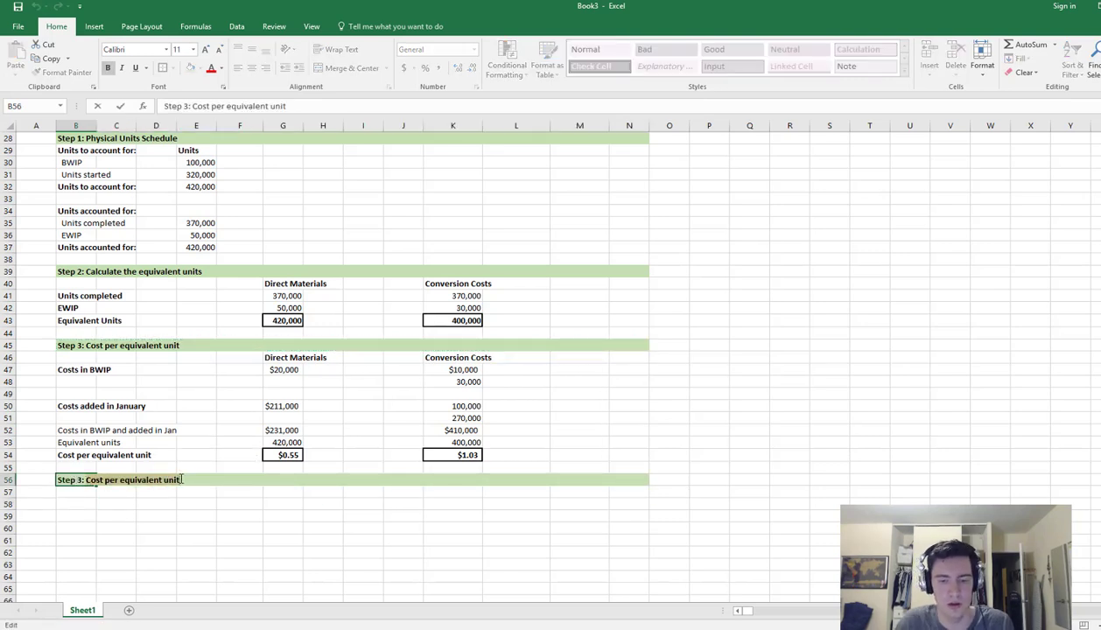
type("Find the cost of g")
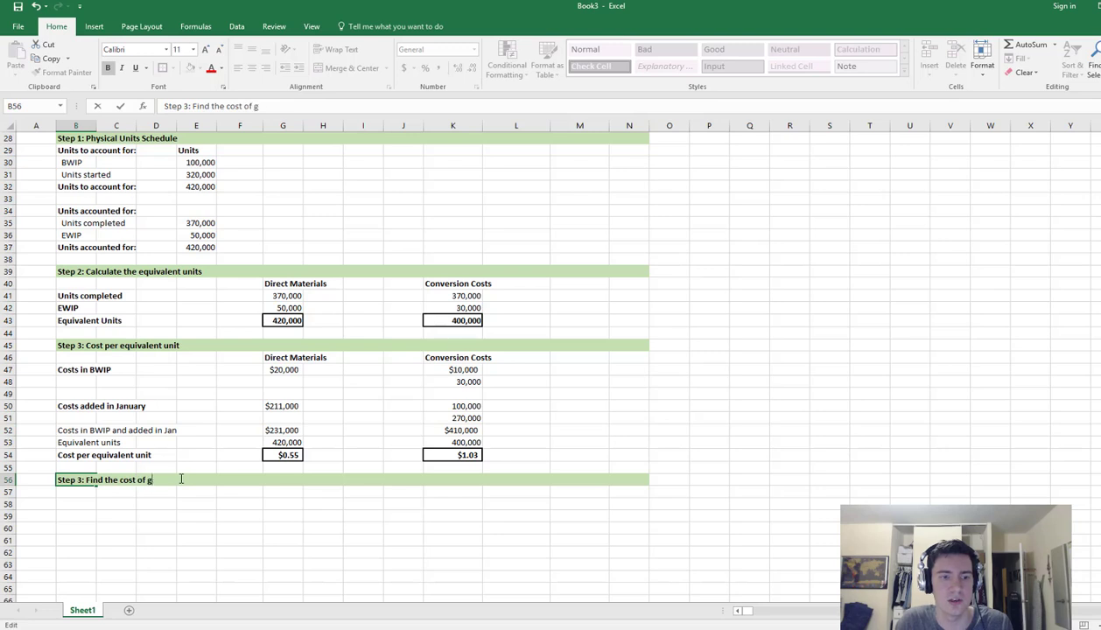
type("oods transferred ")
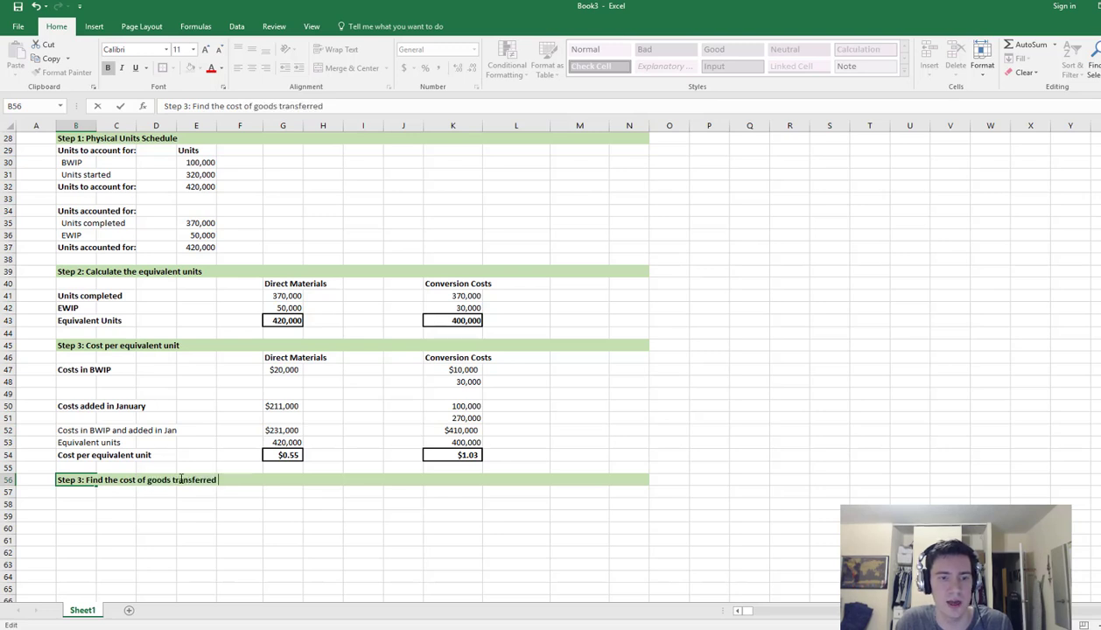
type("out and EWIP")
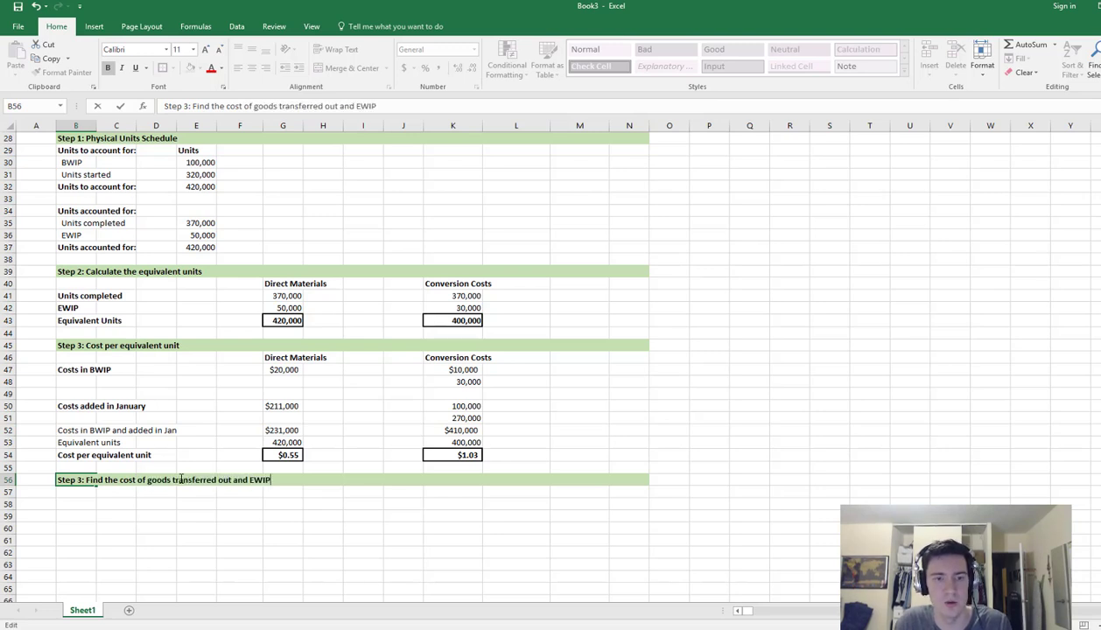
type(" valuat")
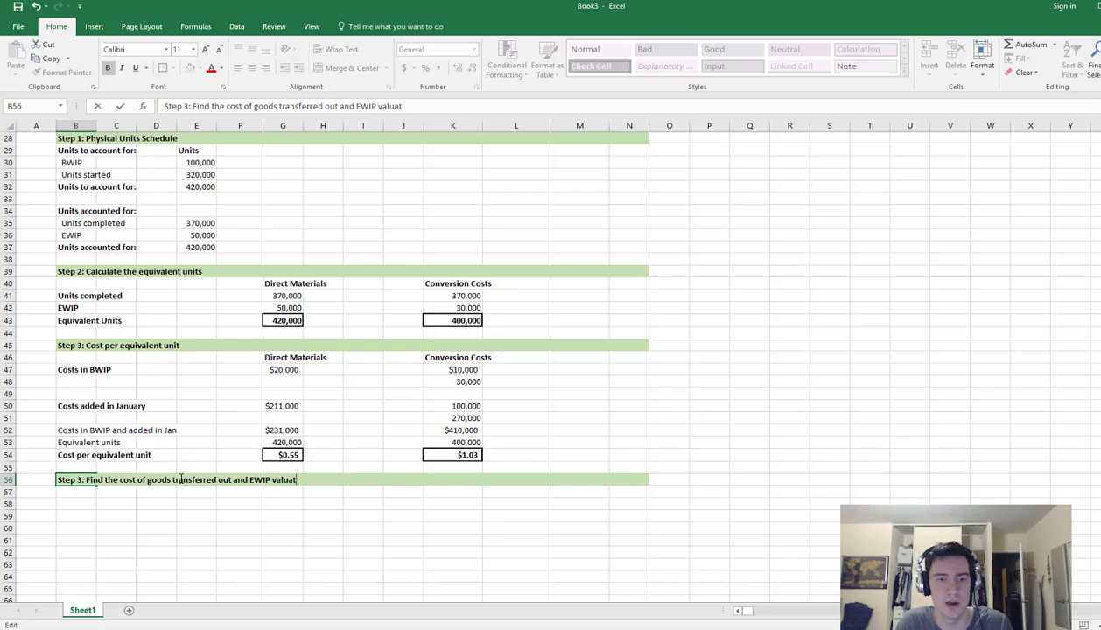
type("ion")
key("Return")
double_click(79, 480)
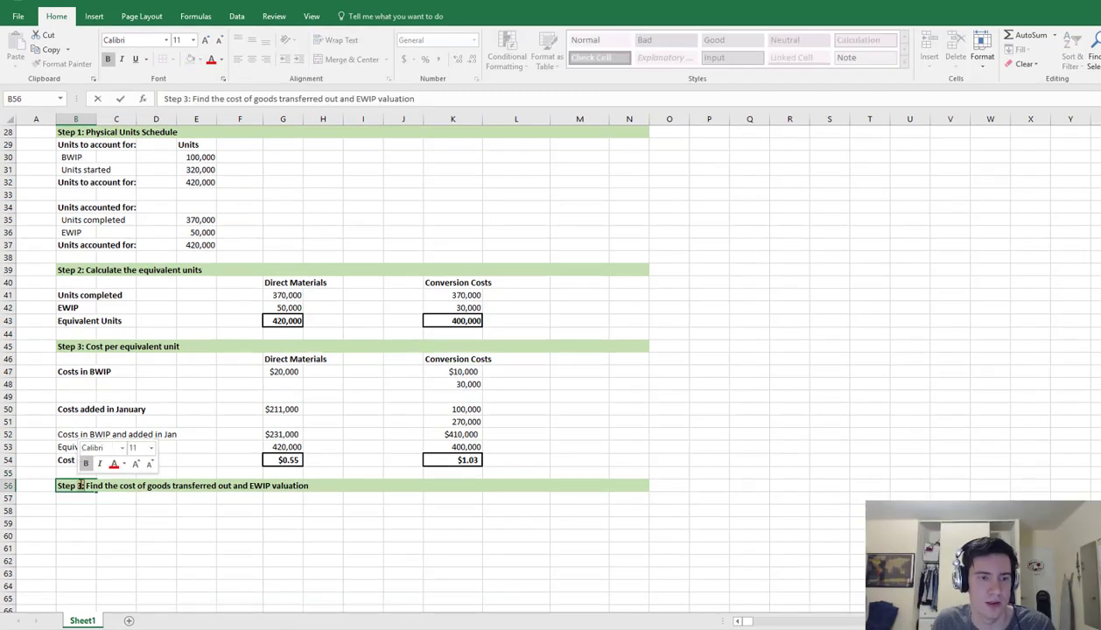
key("Right")
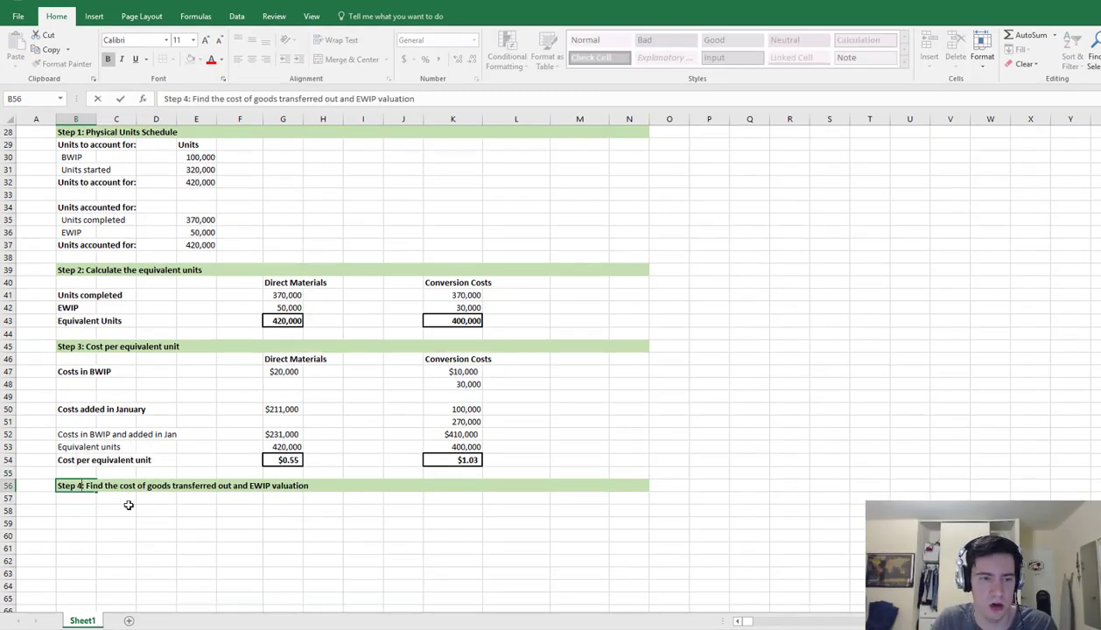
key("Return")
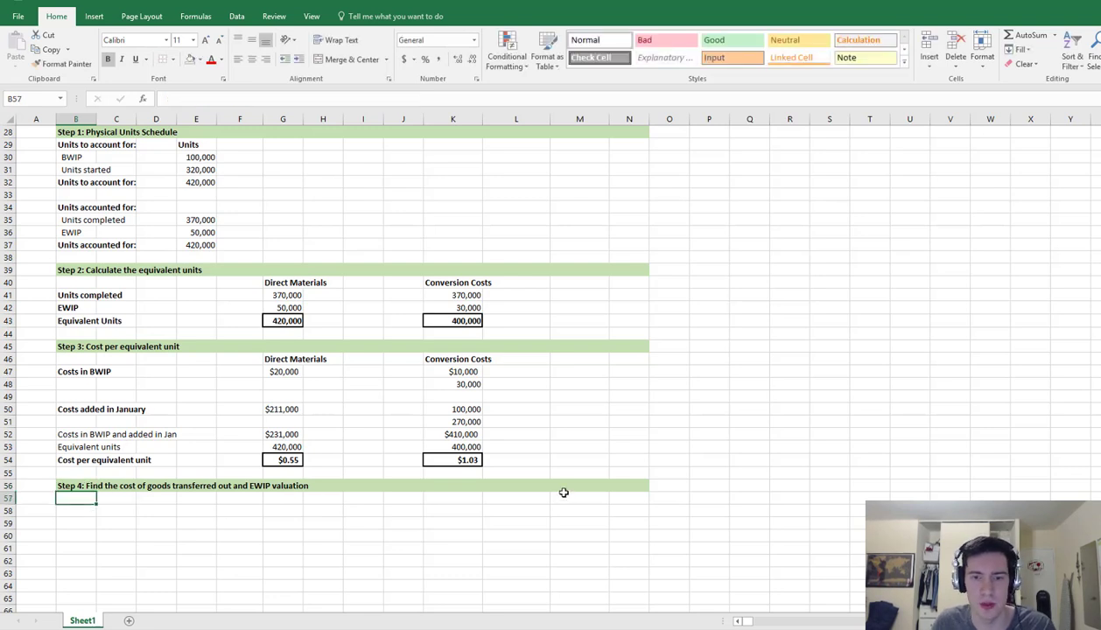
Add the direct materials and conversion costs per equivalent unit in M54 with the formula =SUM(G54+K54)
left_click(595, 459)
type("=sum")
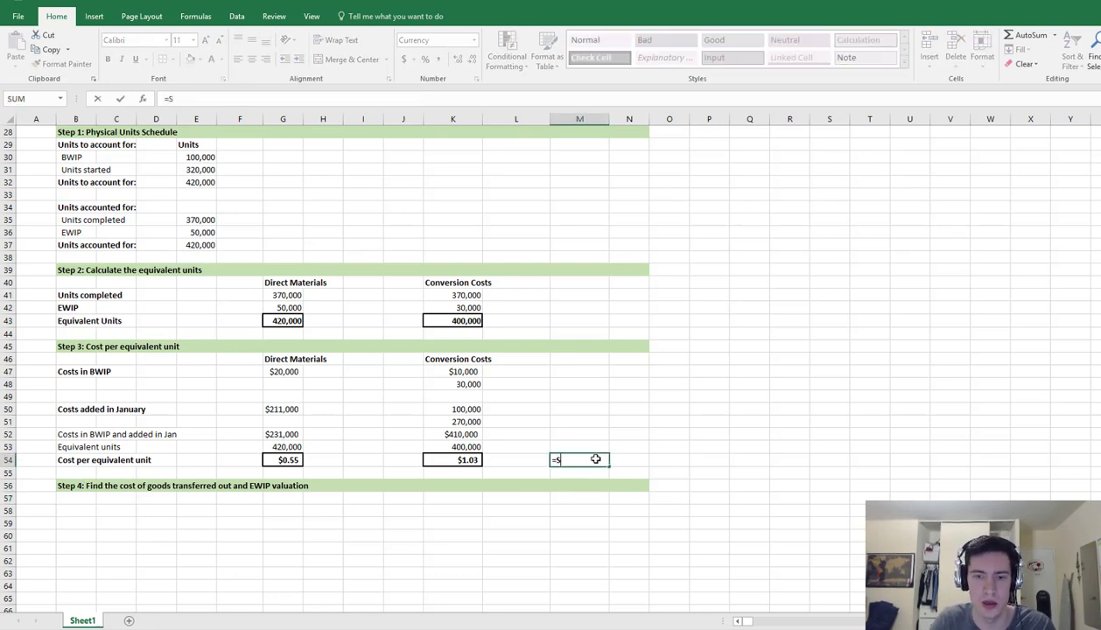
key("Tab")
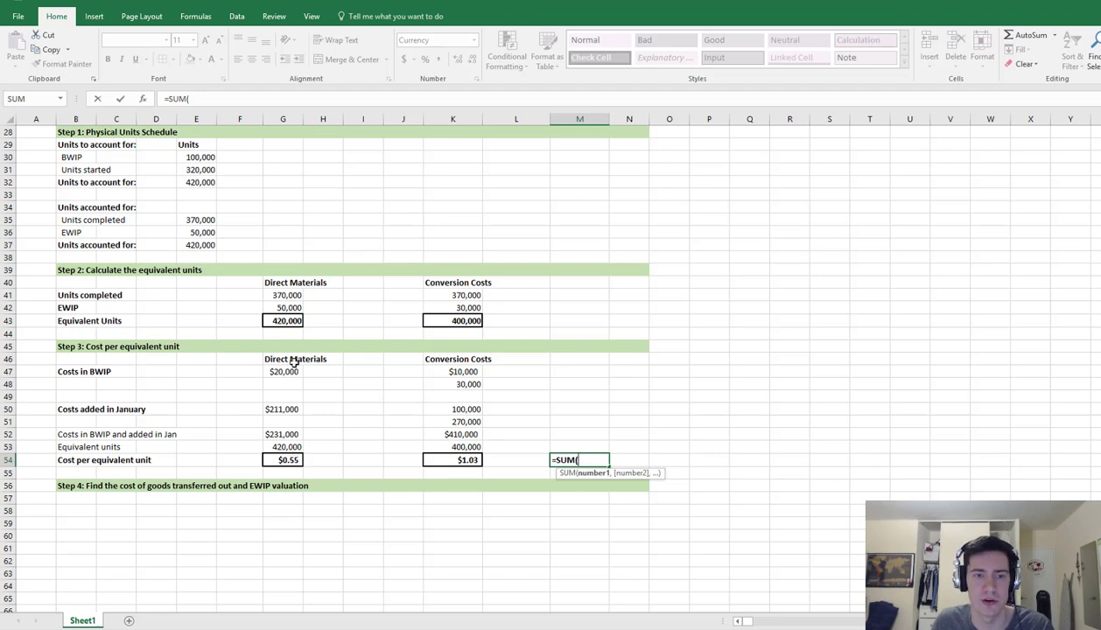
left_click(284, 459)
type("+")
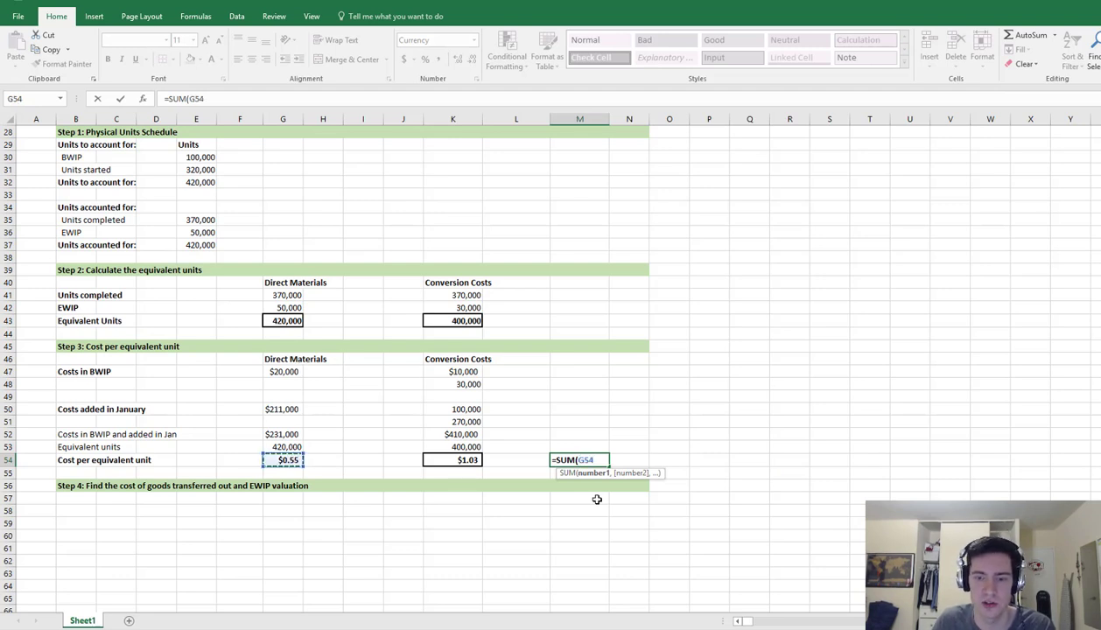
left_click(471, 458)
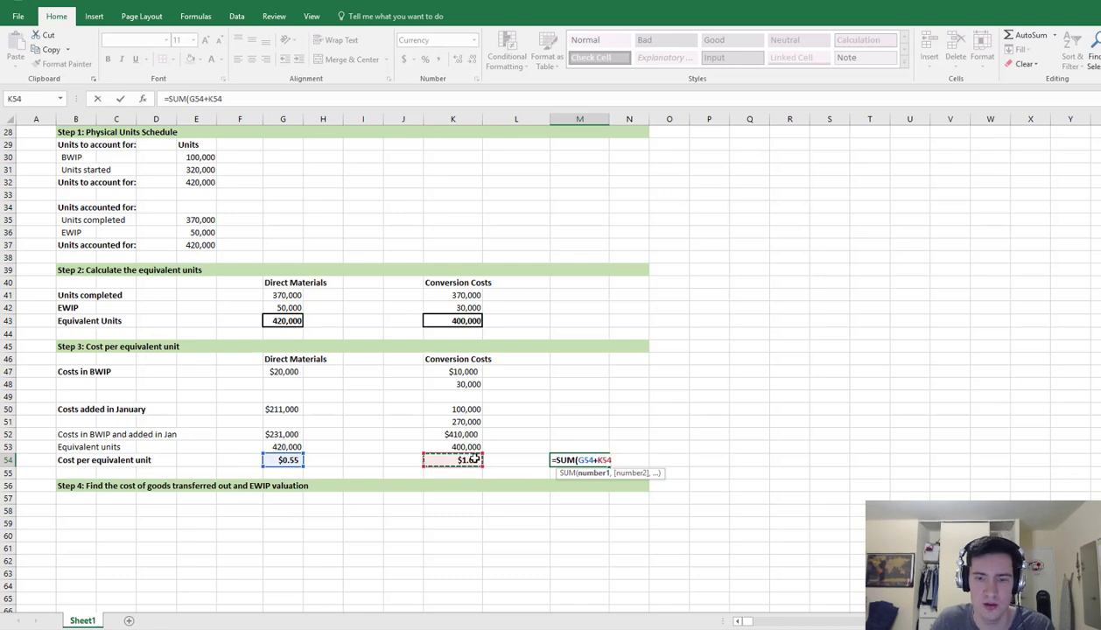
key("Return")
Put a thick box border around the total cost per equivalent unit in M54
left_click(588, 459)
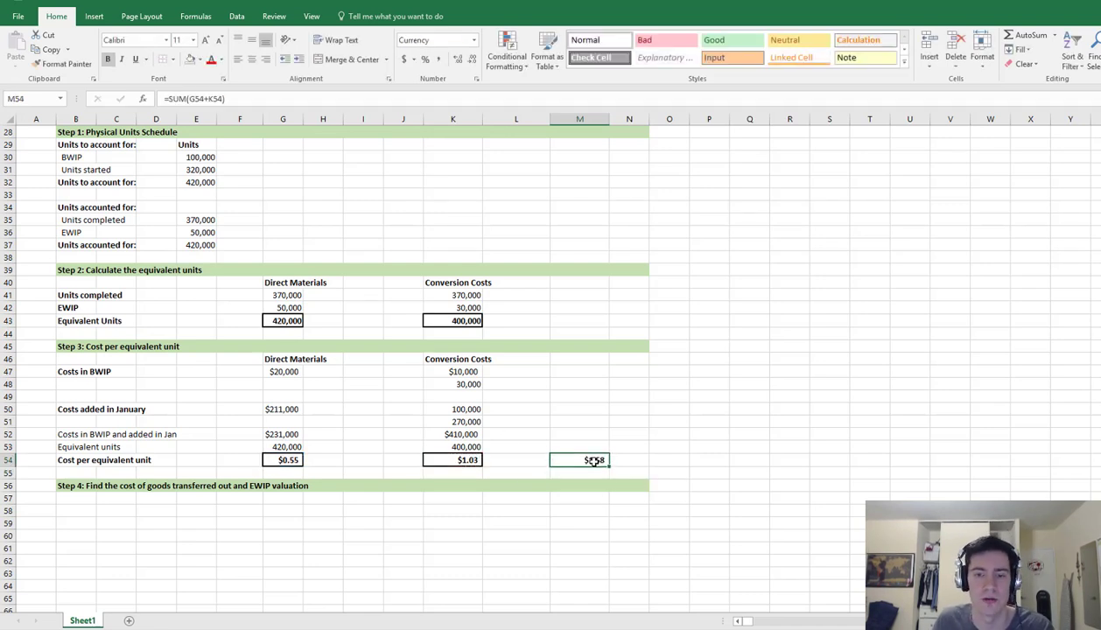
left_click(172, 59)
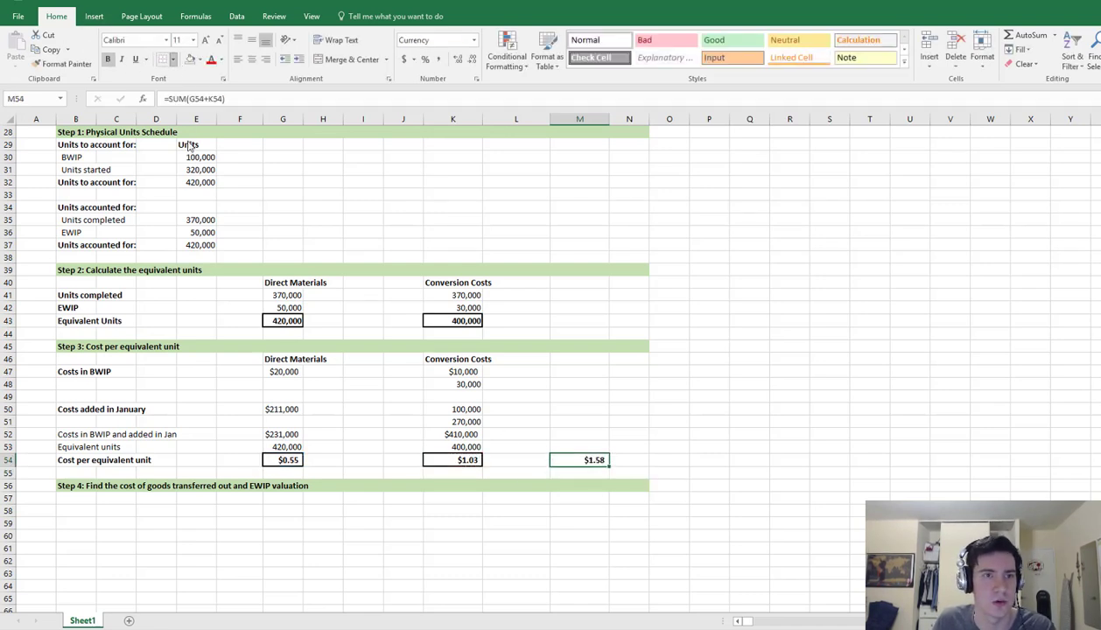
left_click(223, 196)
left_click(639, 541)
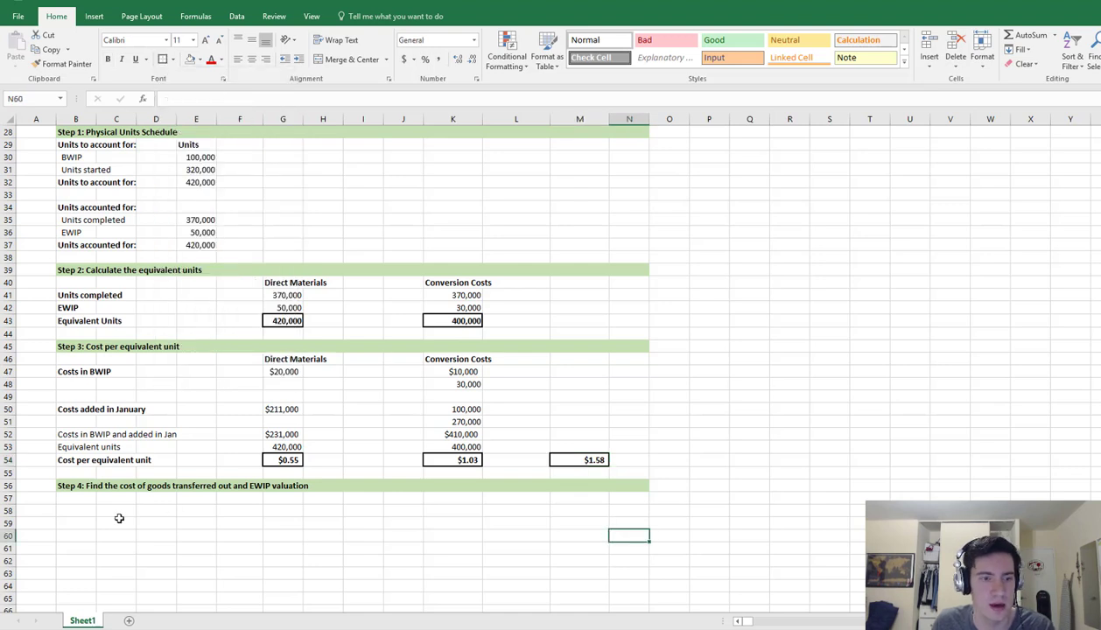
Label B58 "Cost of goods transferred out:" under the Step 4 heading and select E58 beside it
left_click(74, 507)
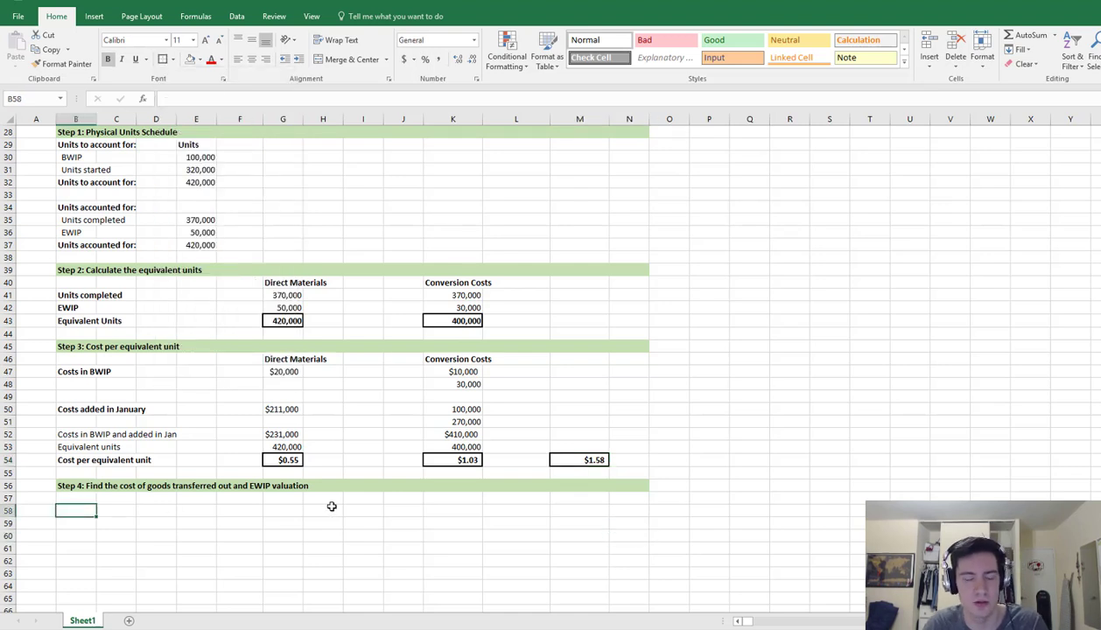
type("Cost of goods tr")
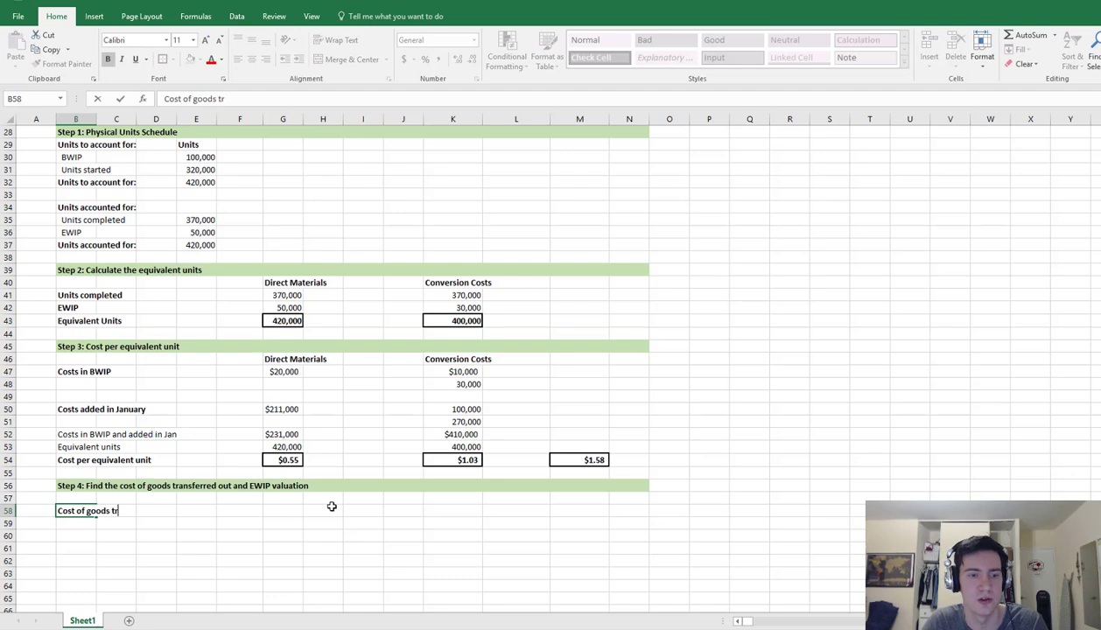
type("ansferred out:")
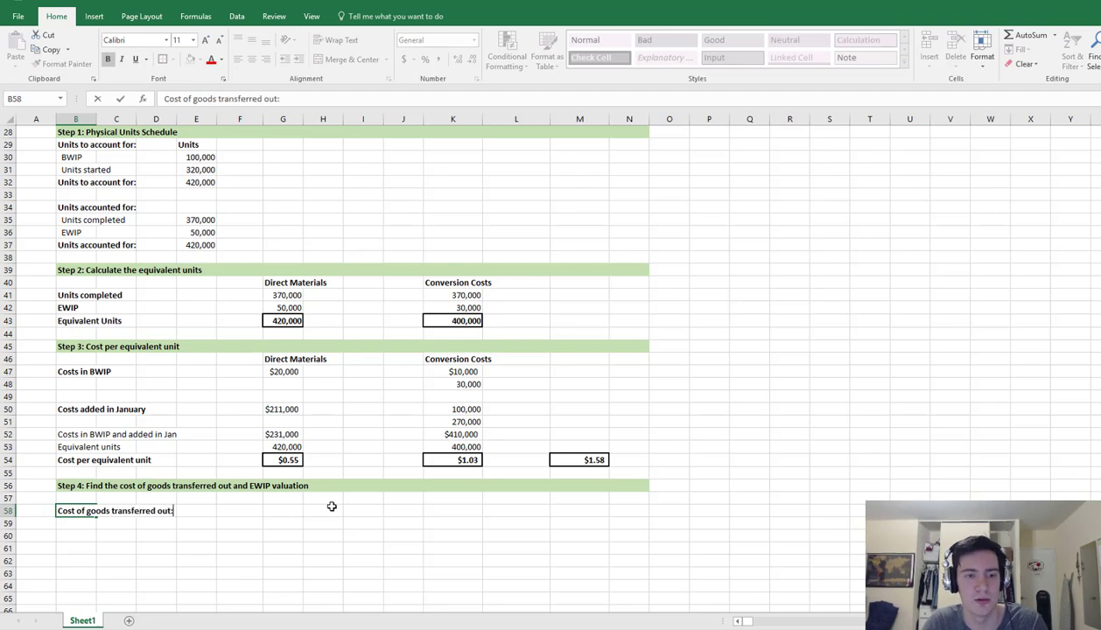
key("Return")
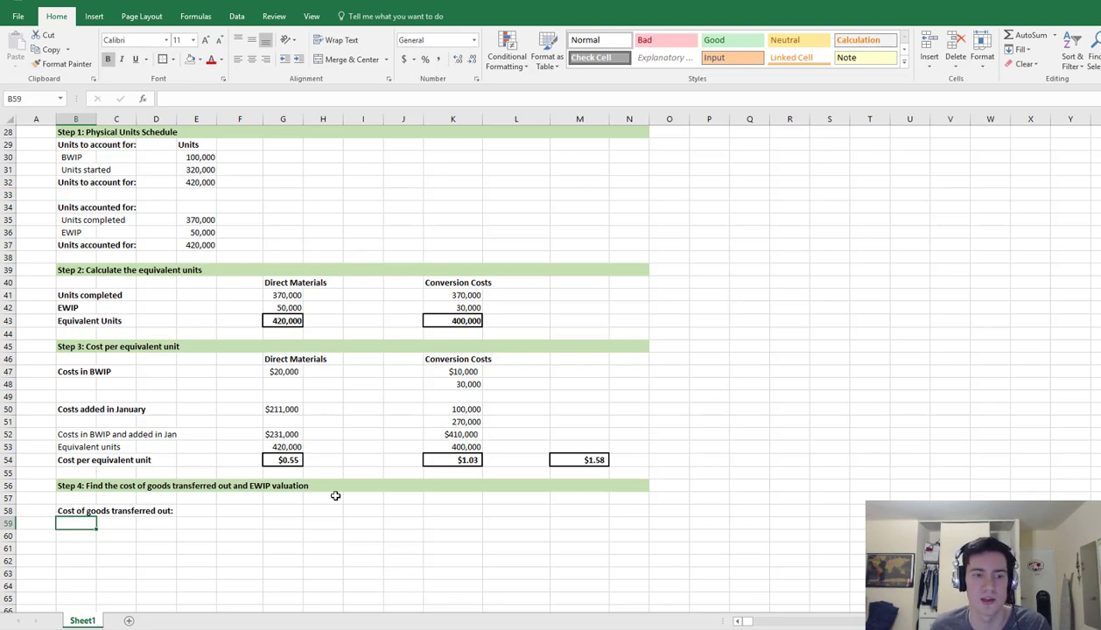
left_click(212, 509)
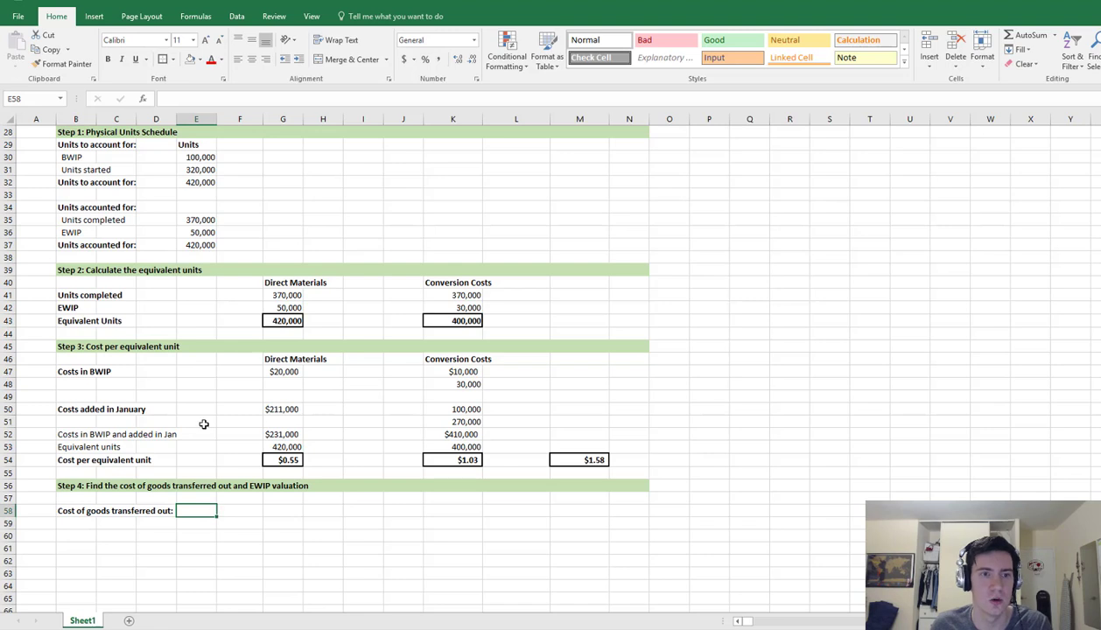
Enter the calculation text "370,000 x $1.58" in E58 beside the cost of goods transferred out label
left_click(210, 221)
left_click(202, 511)
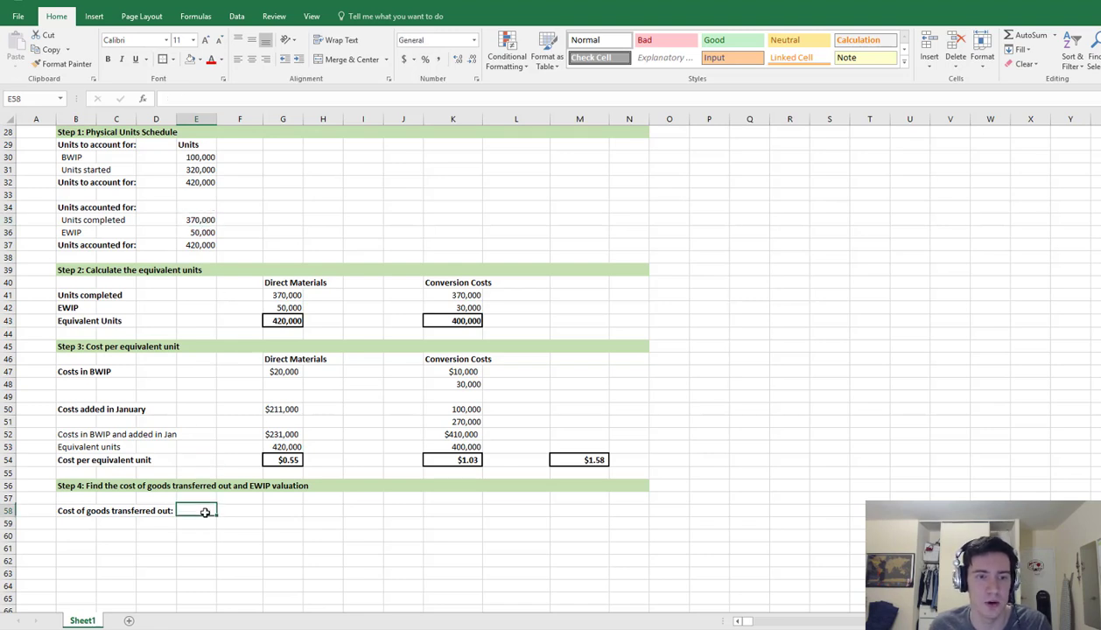
type("370,000 x")
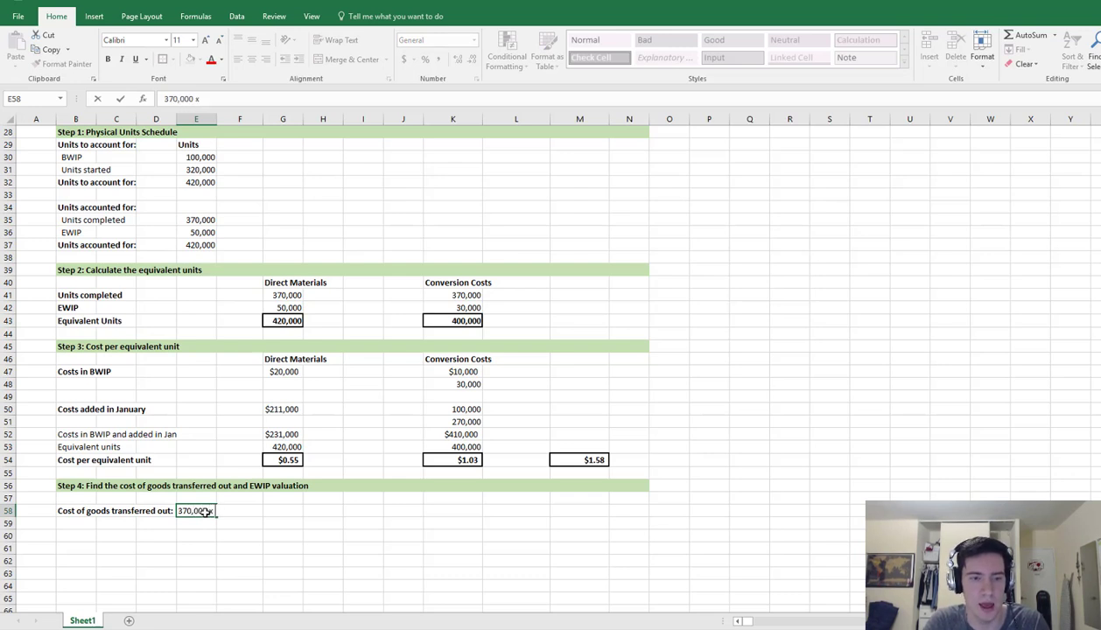
type(" $1.5")
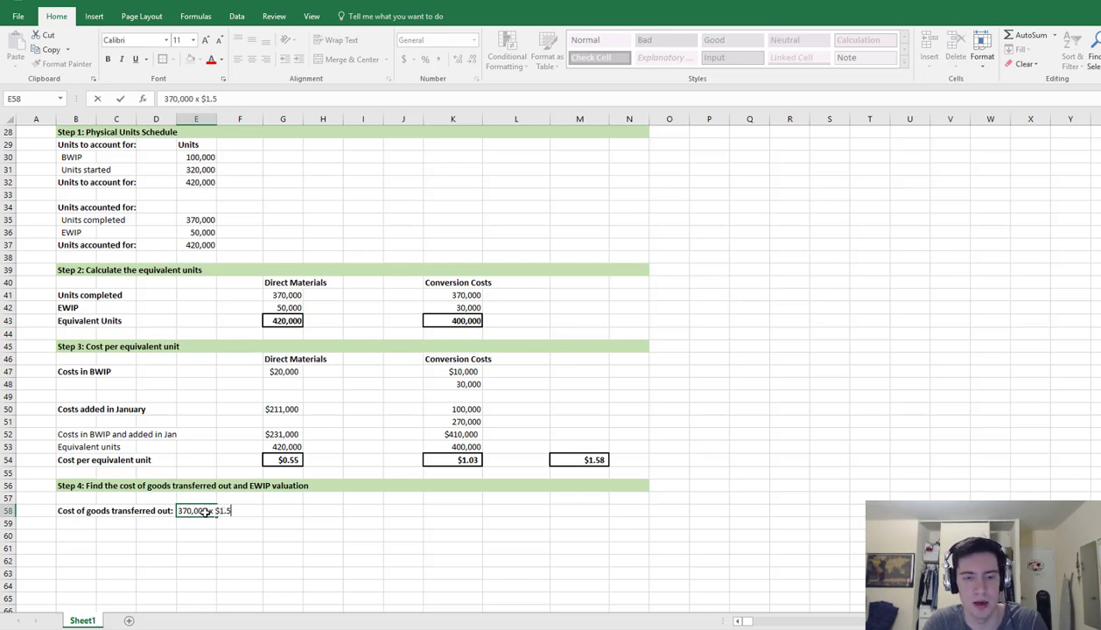
type("8")
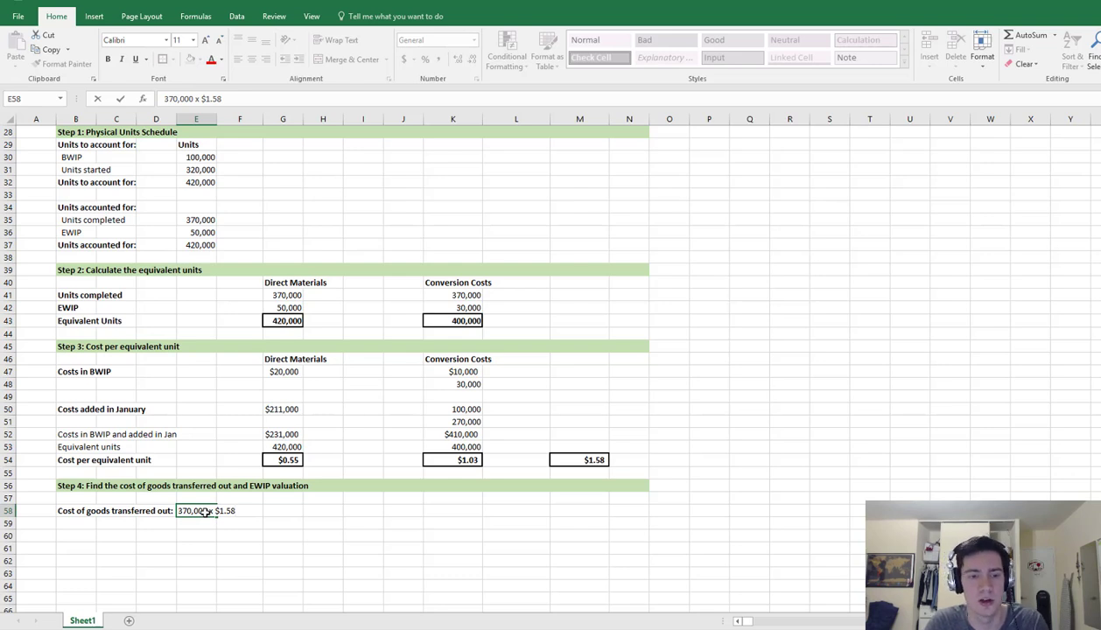
key("Return")
Calculate the cost of goods transferred out in G58 with the formula =1.58*370000
key("Up")
key("Right")
key("Right")
type("=")
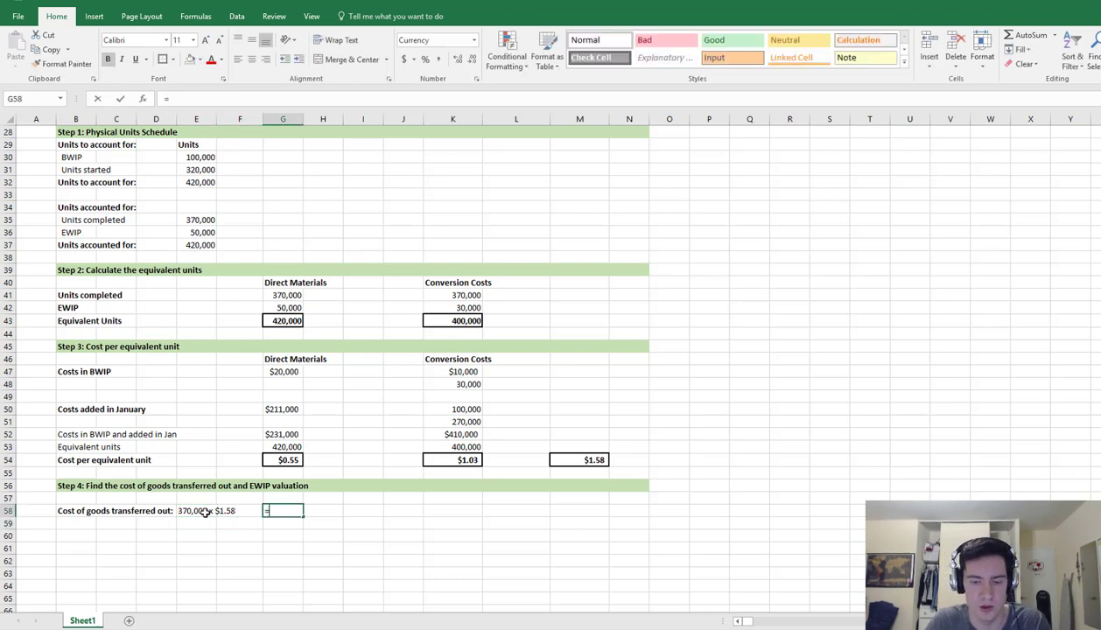
type("1.58*")
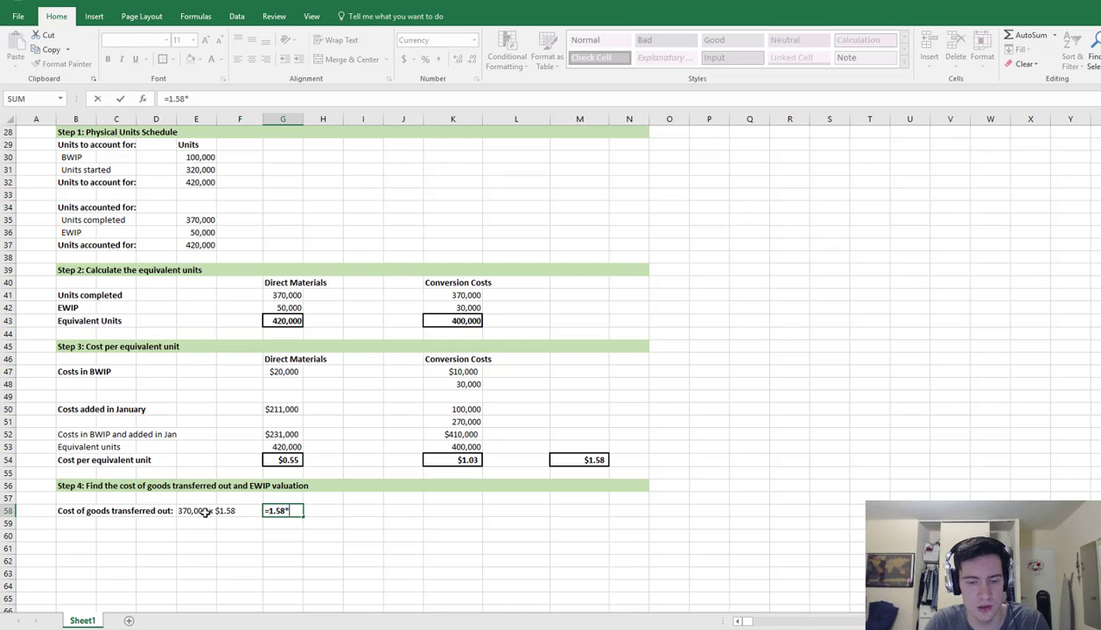
type("370000")
key("Return")
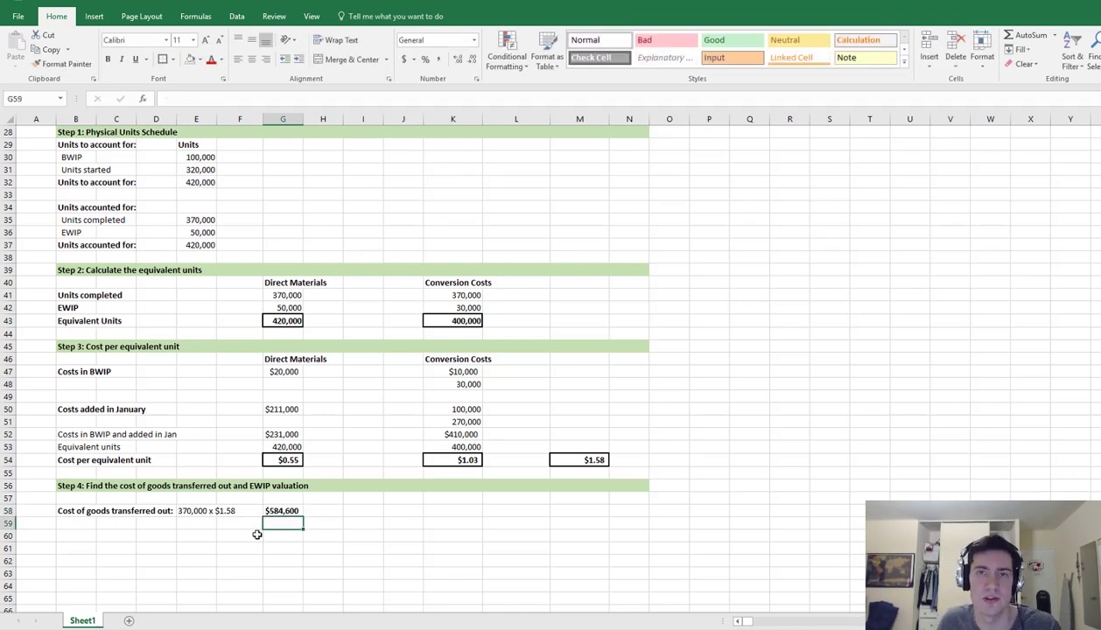
Label B59 "EWIP:" and add indented "Direct Materials" and "Conversion Costs" labels in B60 and B61
left_click(84, 523)
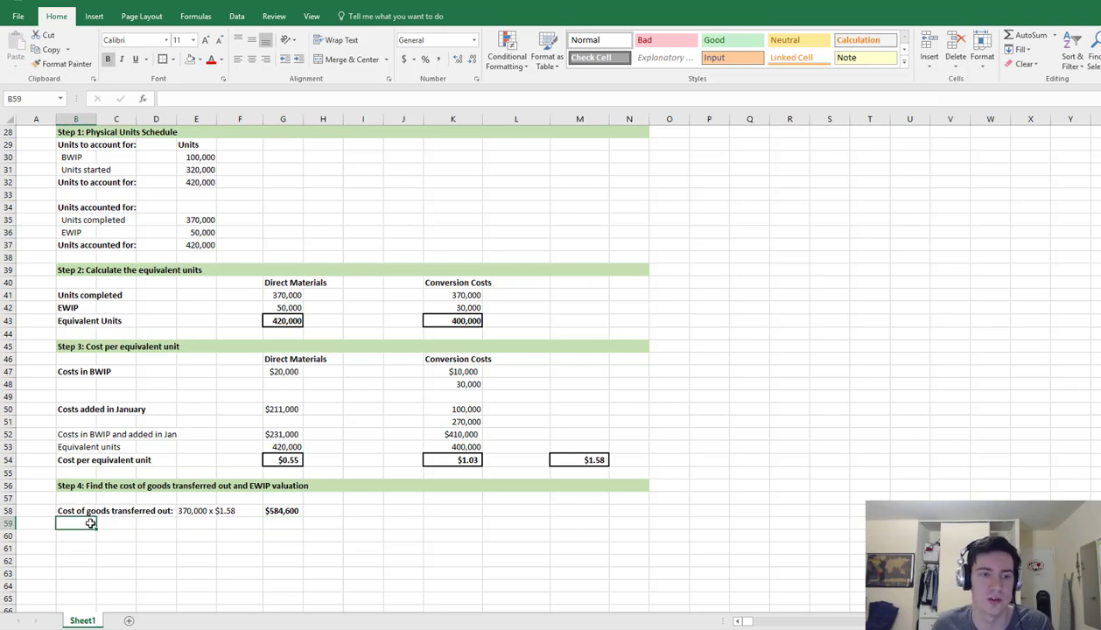
type("EWIP:")
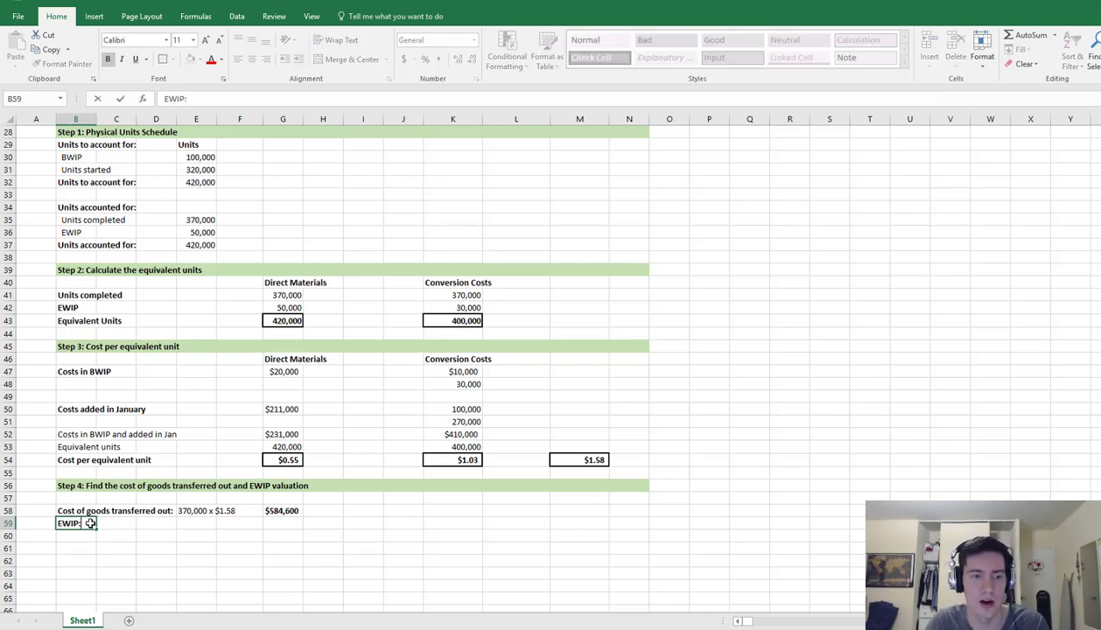
key("Return")
key("F2")
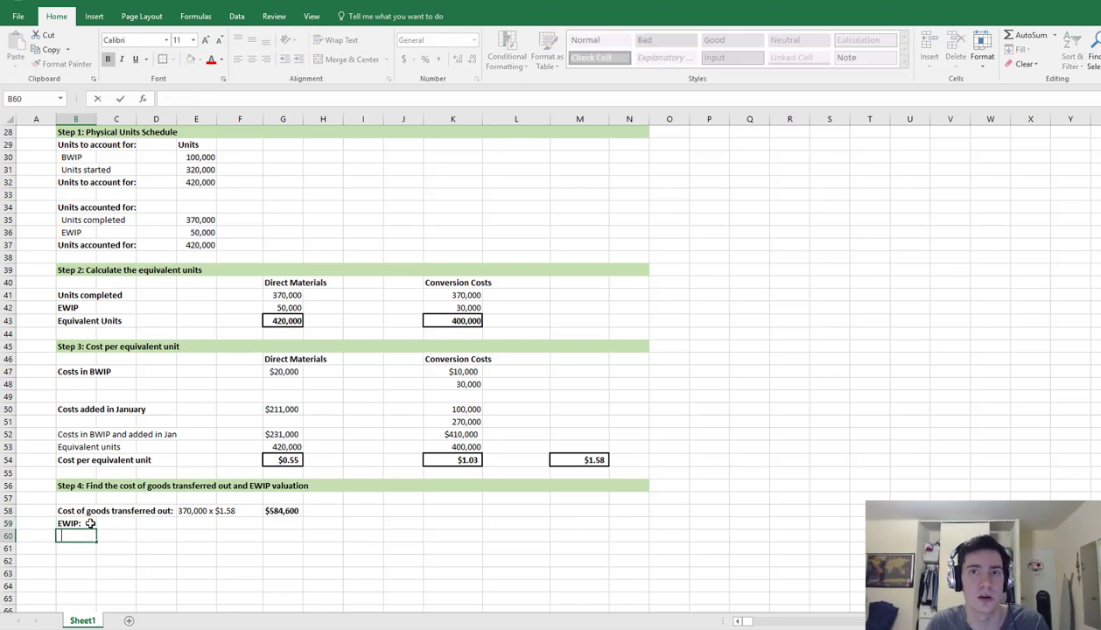
type("Direct Ma")
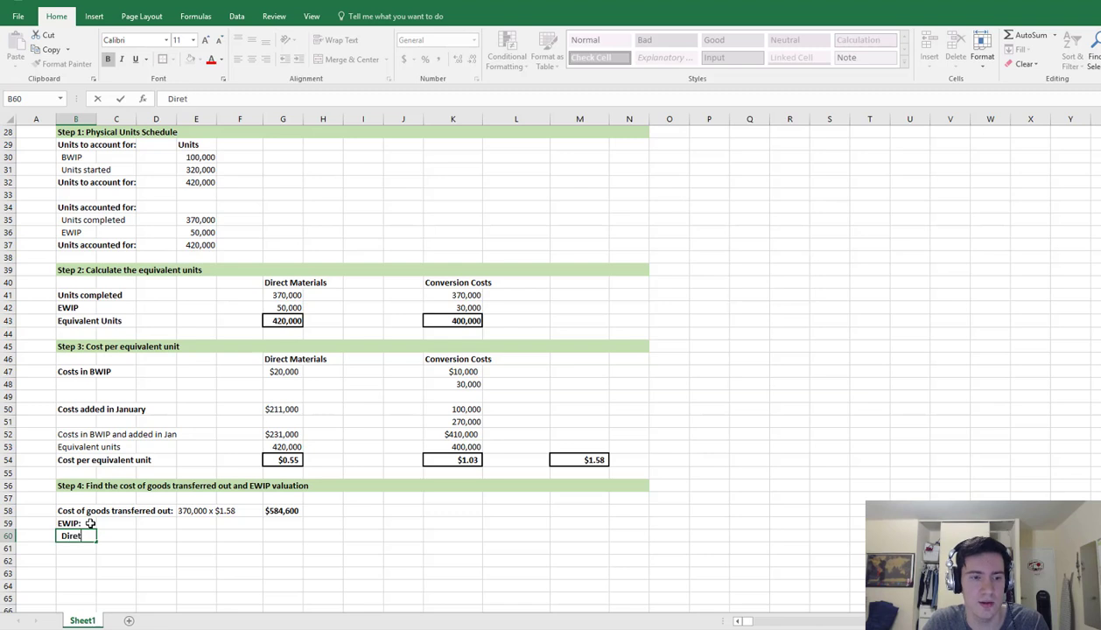
type("terials")
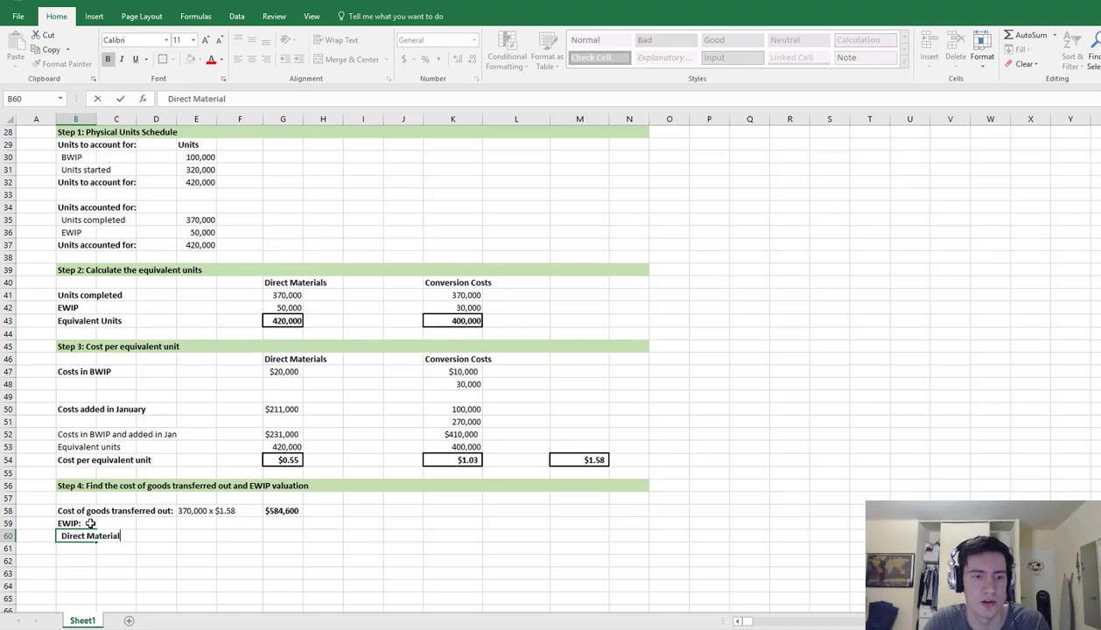
key("Return")
type("Conversion Costs")
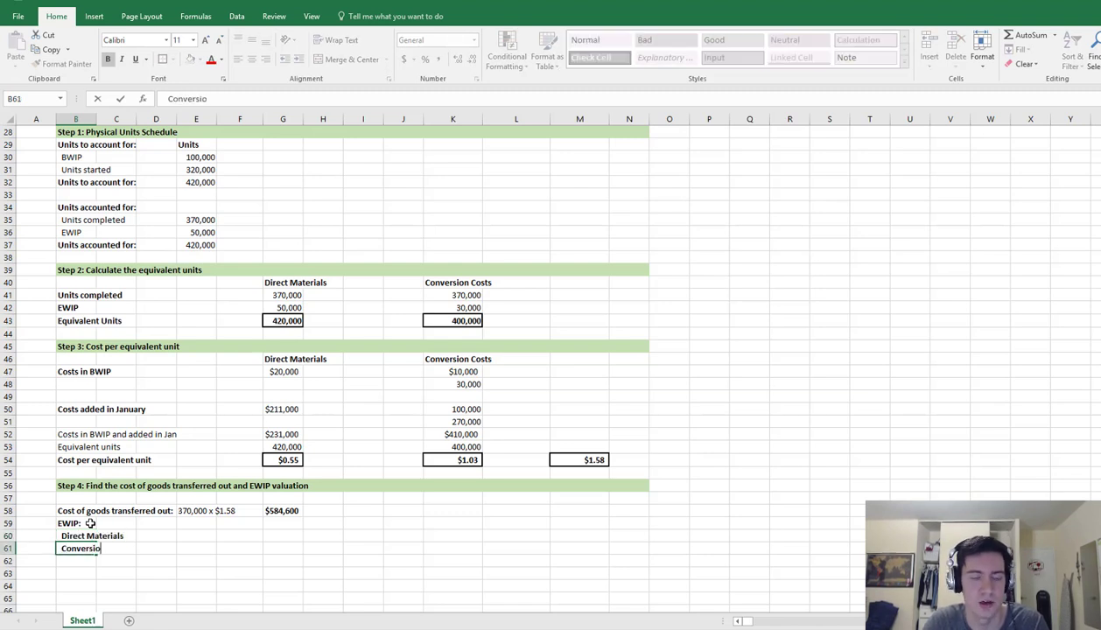
key("Return")
key("Up")
key("Up")
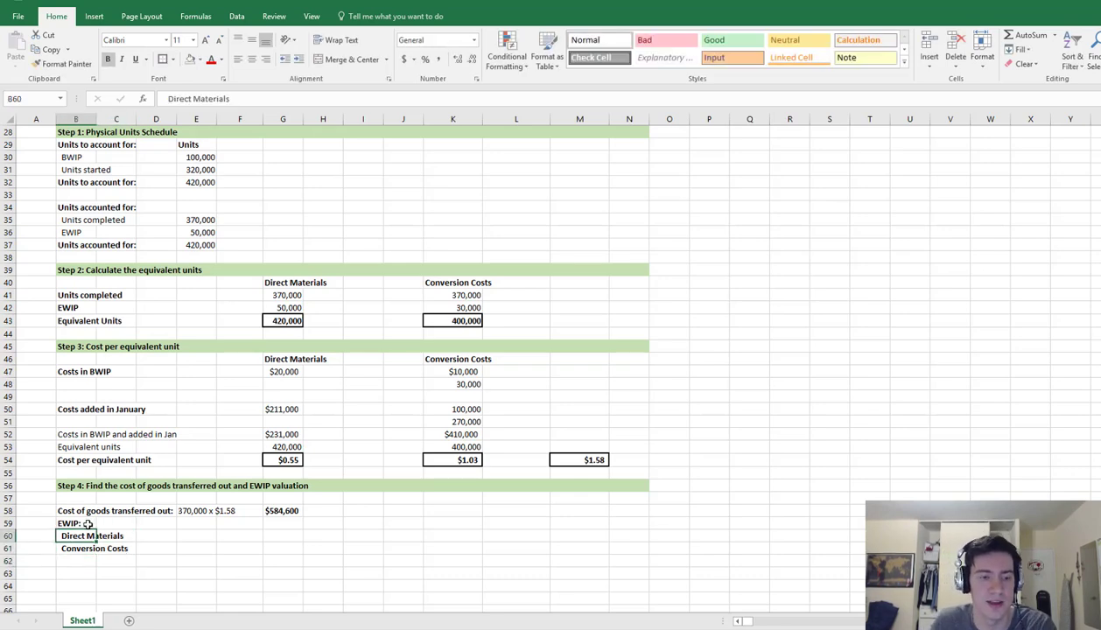
Check the EWIP equivalent units in row 42 and enter the calculation text "50,000 x $0.55" in E60 for direct materials
scroll(91, 521, "up", 3)
scroll(90, 518, "down", 4)
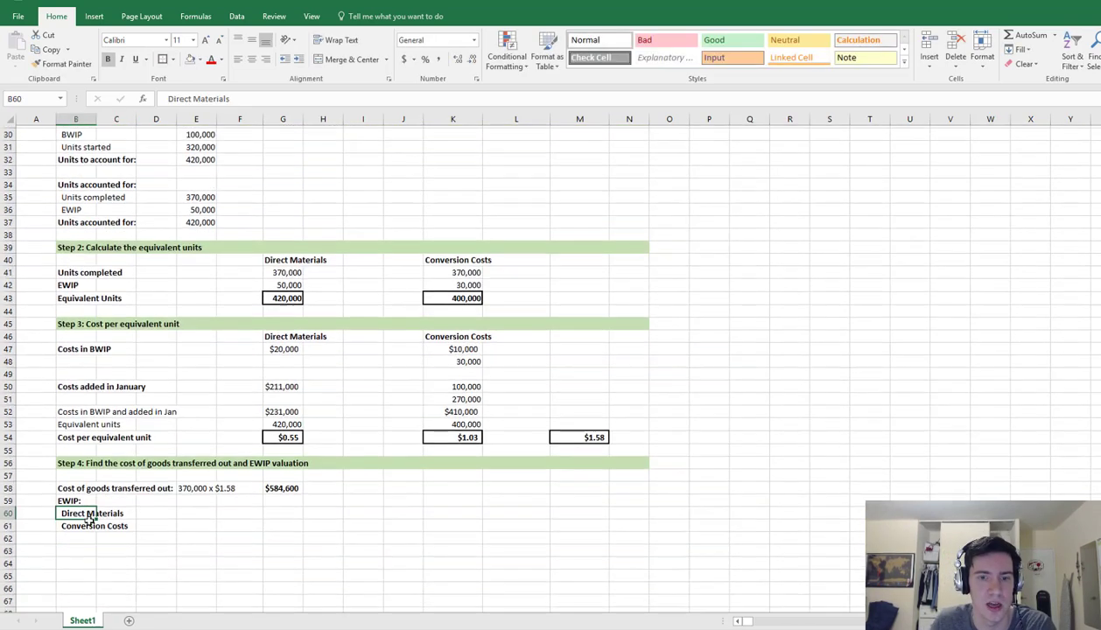
scroll(91, 518, "down", 1)
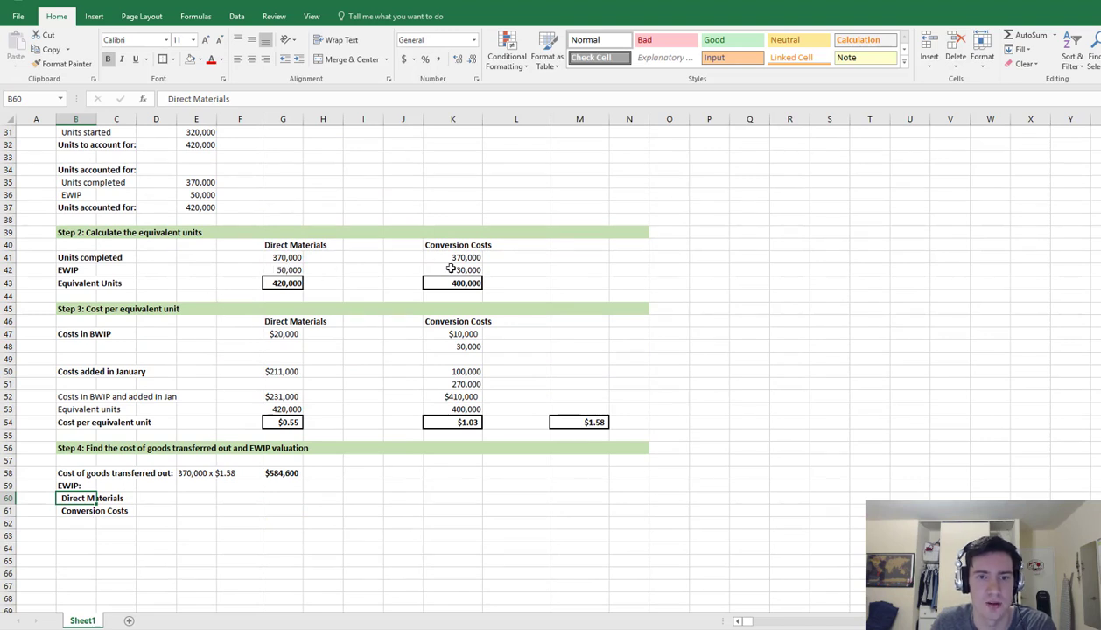
left_click(294, 268)
left_click(435, 266)
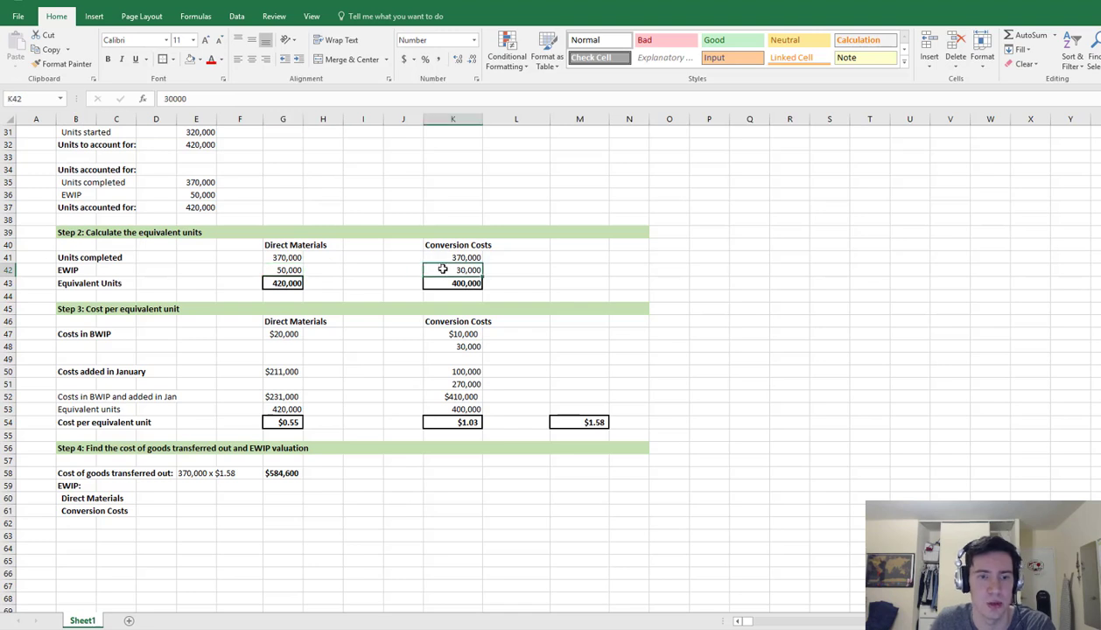
left_click(195, 499)
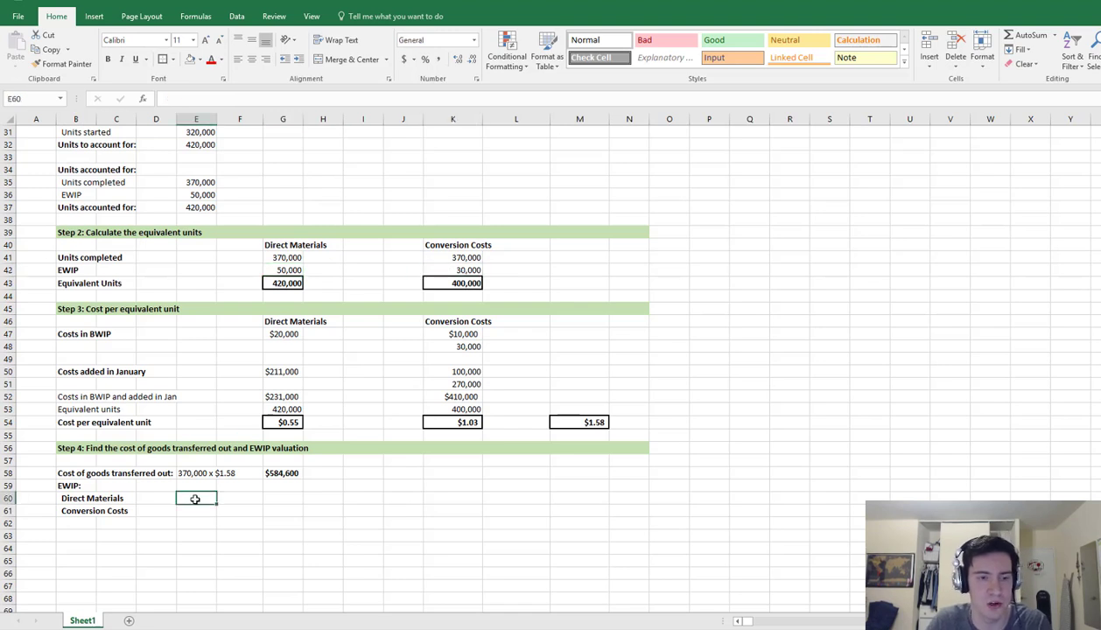
type("50,000")
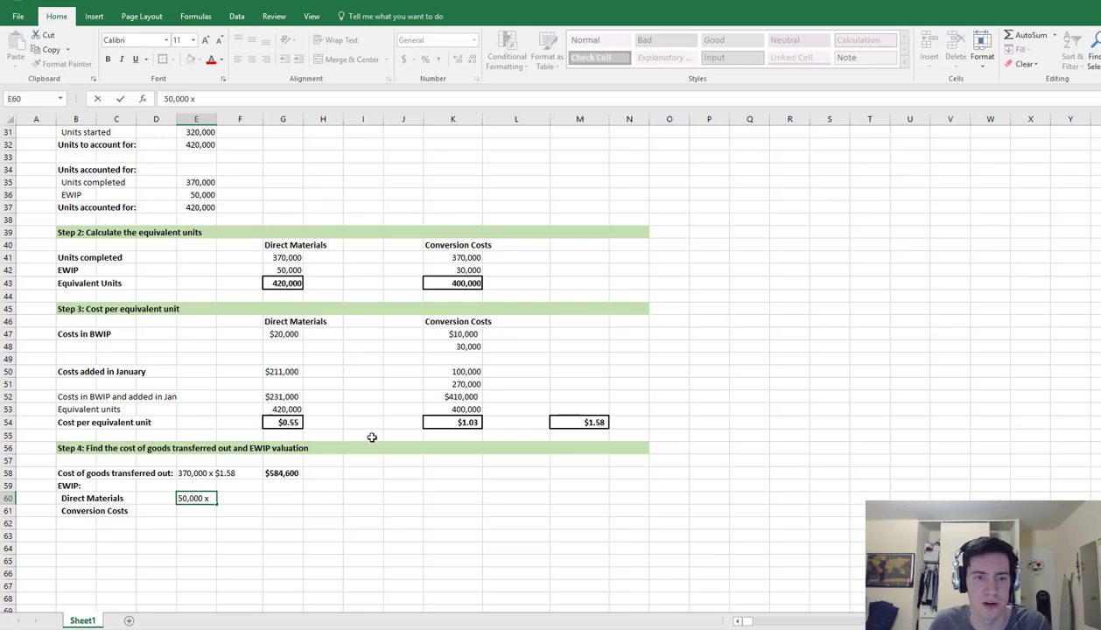
type("x $0.55")
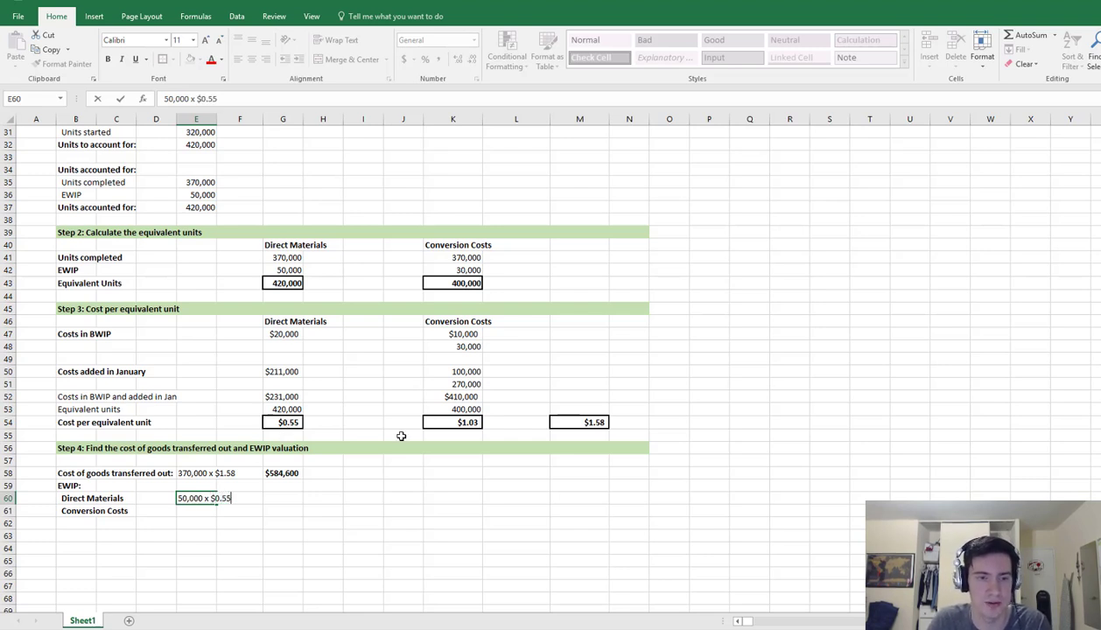
Calculate the direct materials portion of EWIP in G60 with the formula =0.55*50000
key("Tab")
key("Tab")
type("=0")
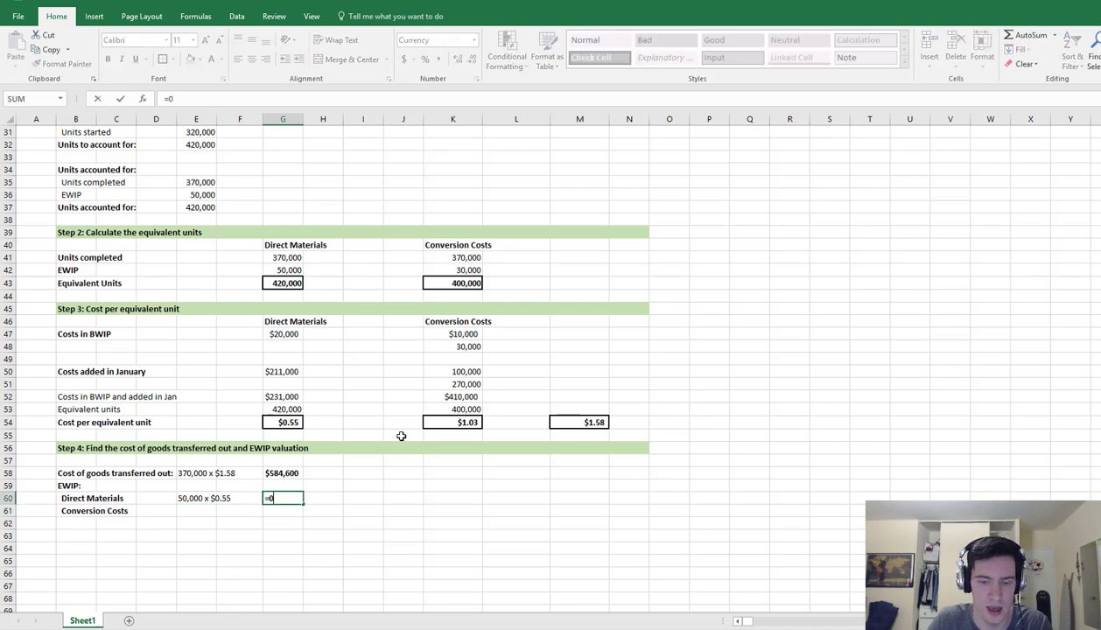
type(".55*5")
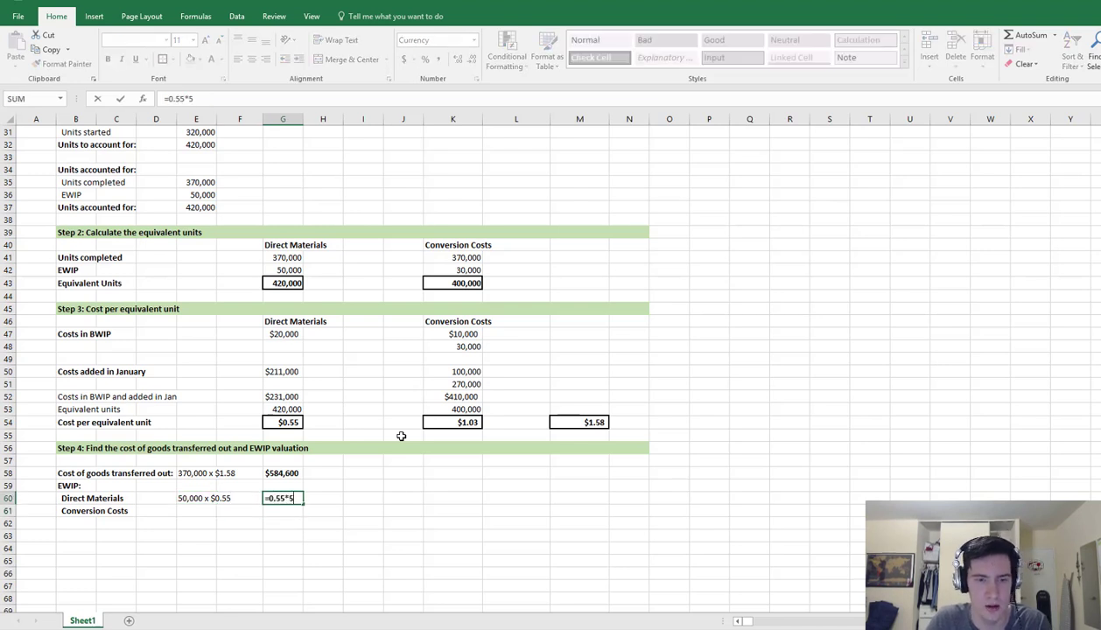
type("0000")
key("Return")
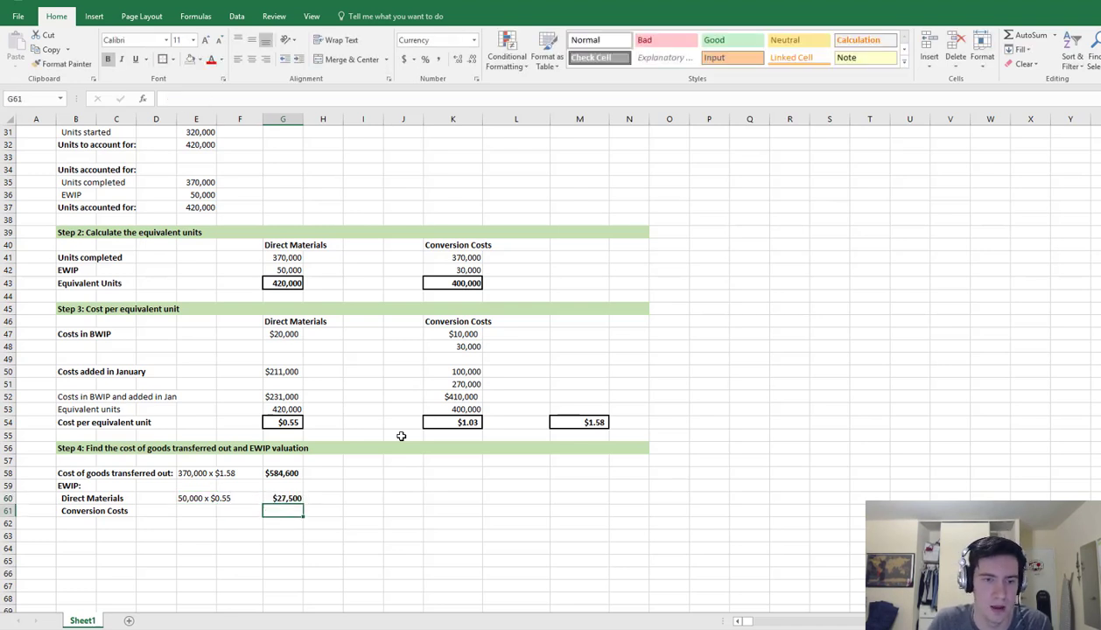
For EWIP conversion costs, enter the text "30,000 x $1.03" in E61 and the formula =1.03*30000 in G61
left_click(198, 512)
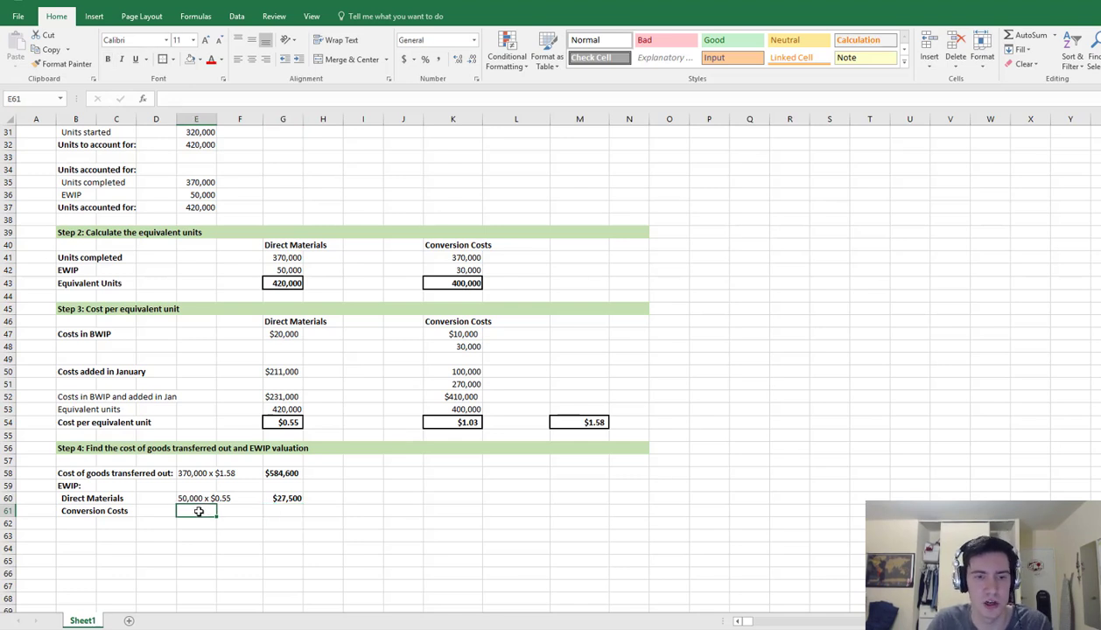
type("30,000")
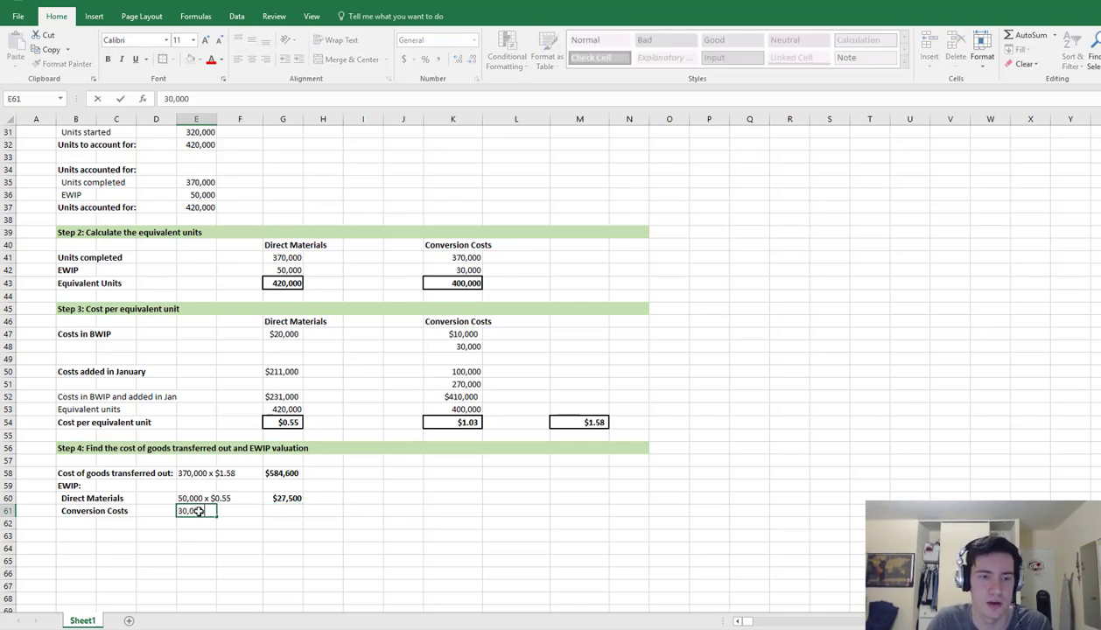
type(" x $1.03")
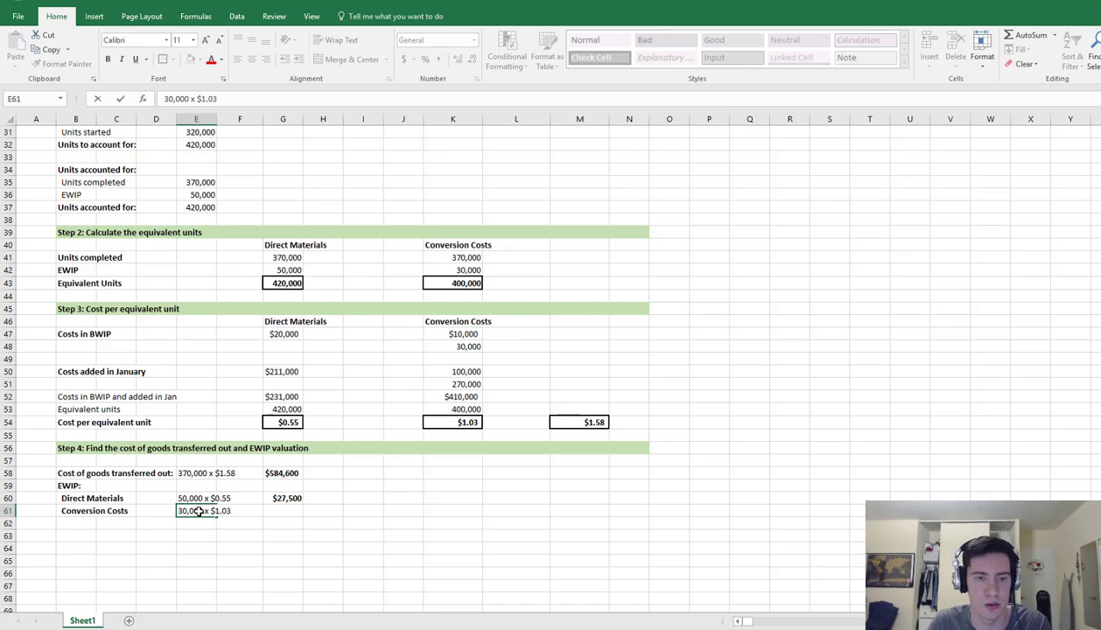
key("Tab")
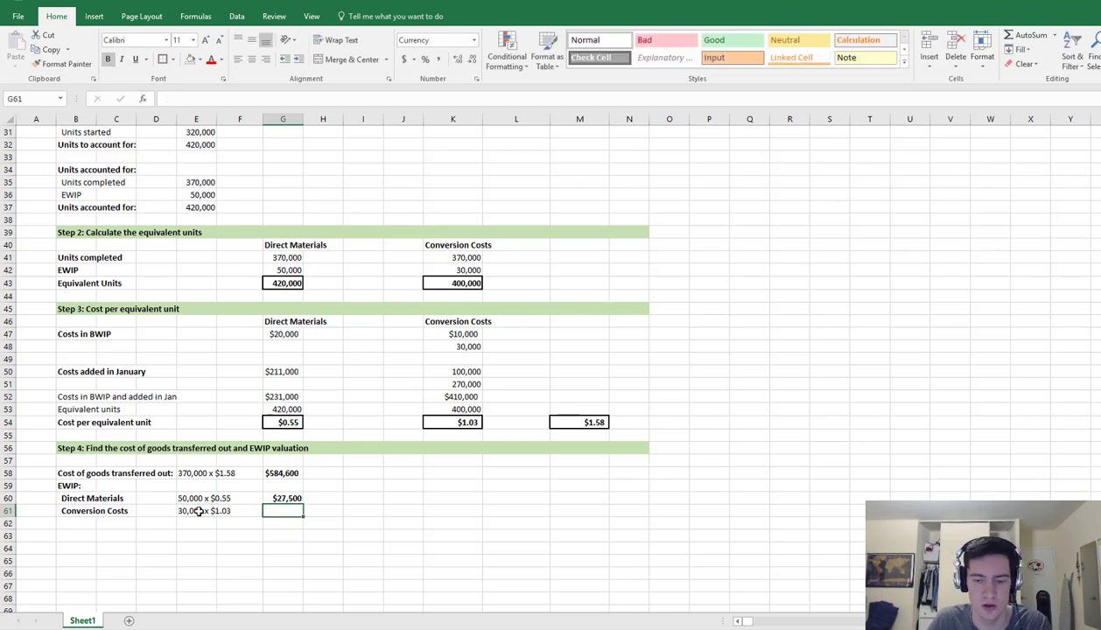
type("=1.03")
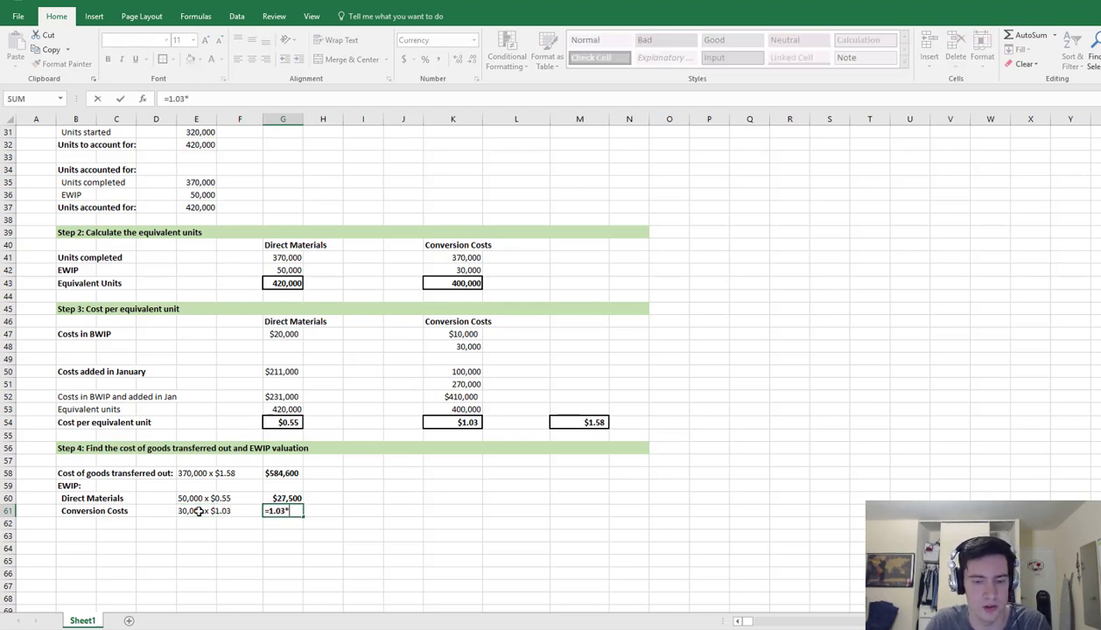
type("*30000")
key("Return")
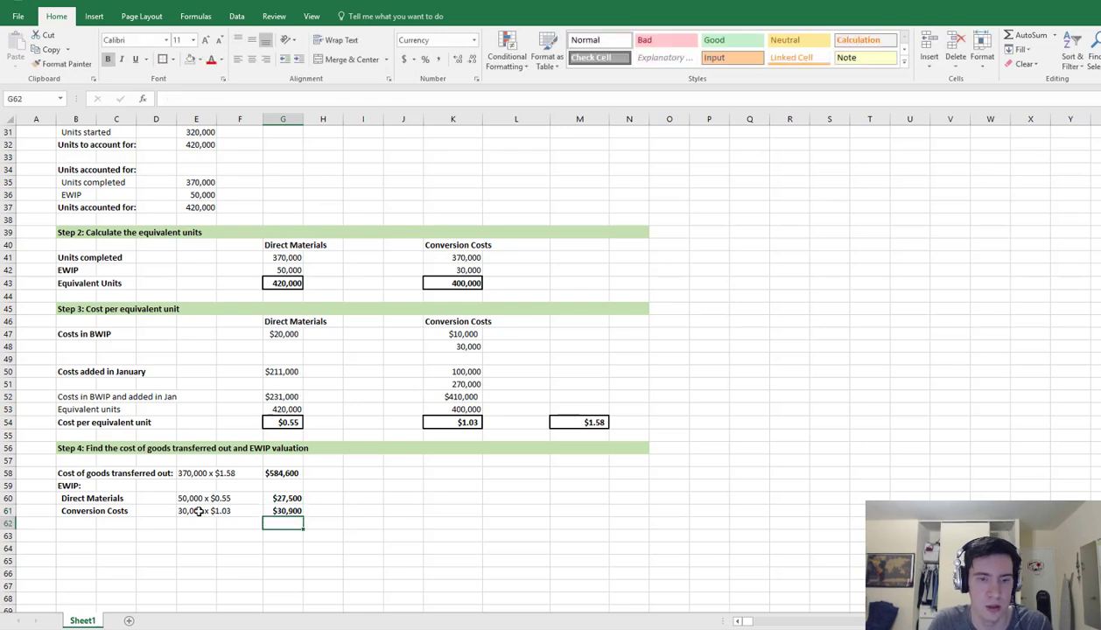
Add the total row label "EWIP:" in B62 below the conversion costs label
key("Up")
key("Down")
key("Left")
key("Left")
key("Left")
key("Left")
key("Left")
type("EWIP:")
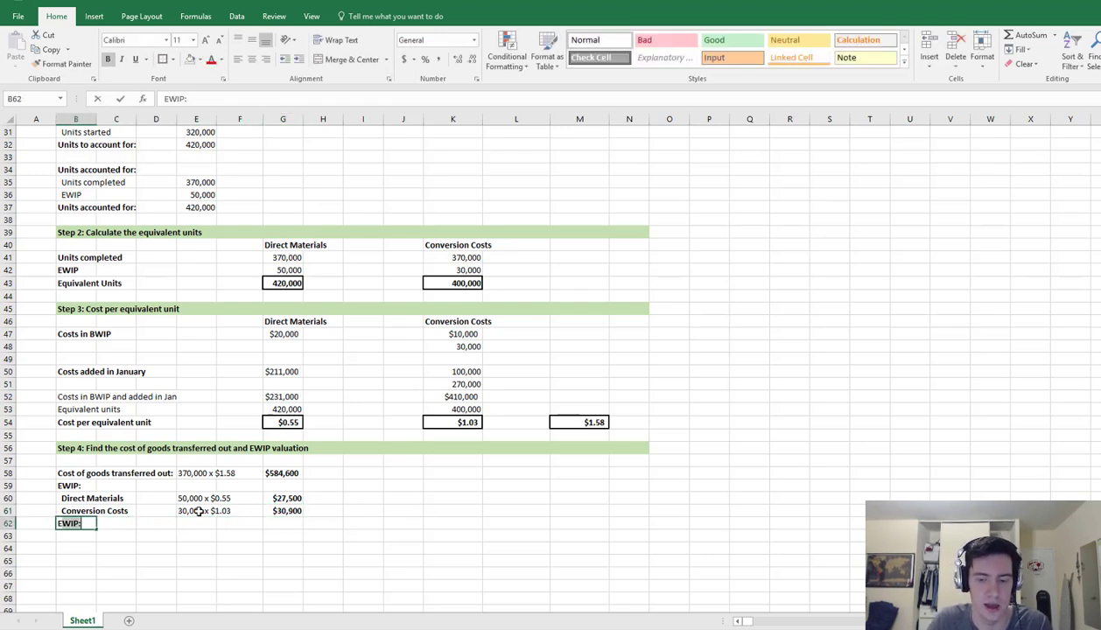
Total the EWIP direct materials and conversion costs in G62 with the formula =SUM(G60+G61)
key("Right")
key("Right")
key("Right")
key("Right")
key("Right")
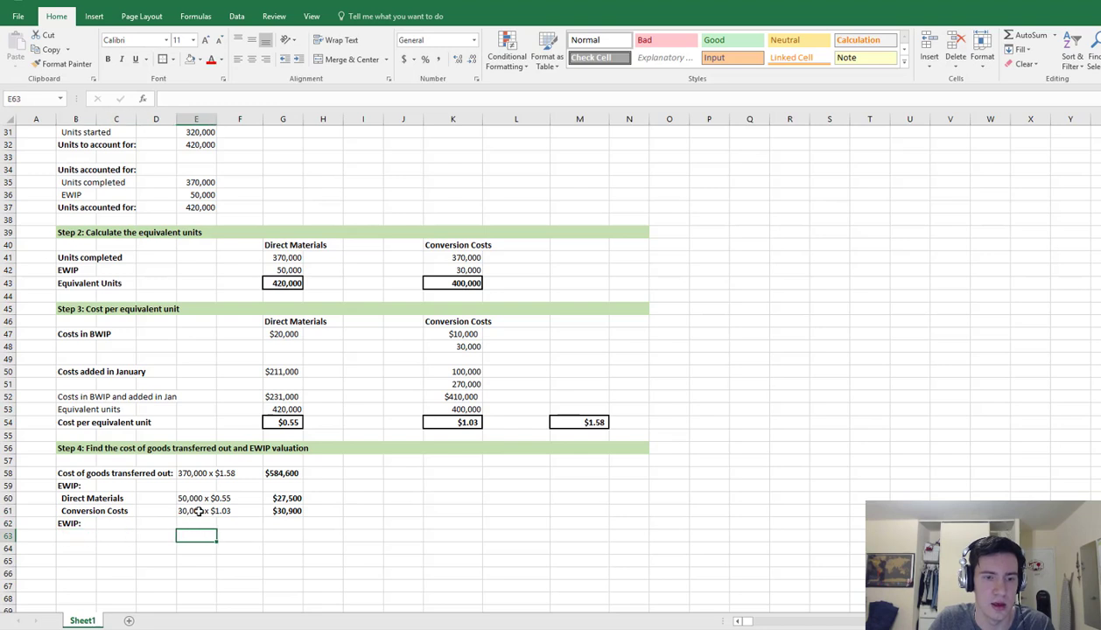
type("=SUM(")
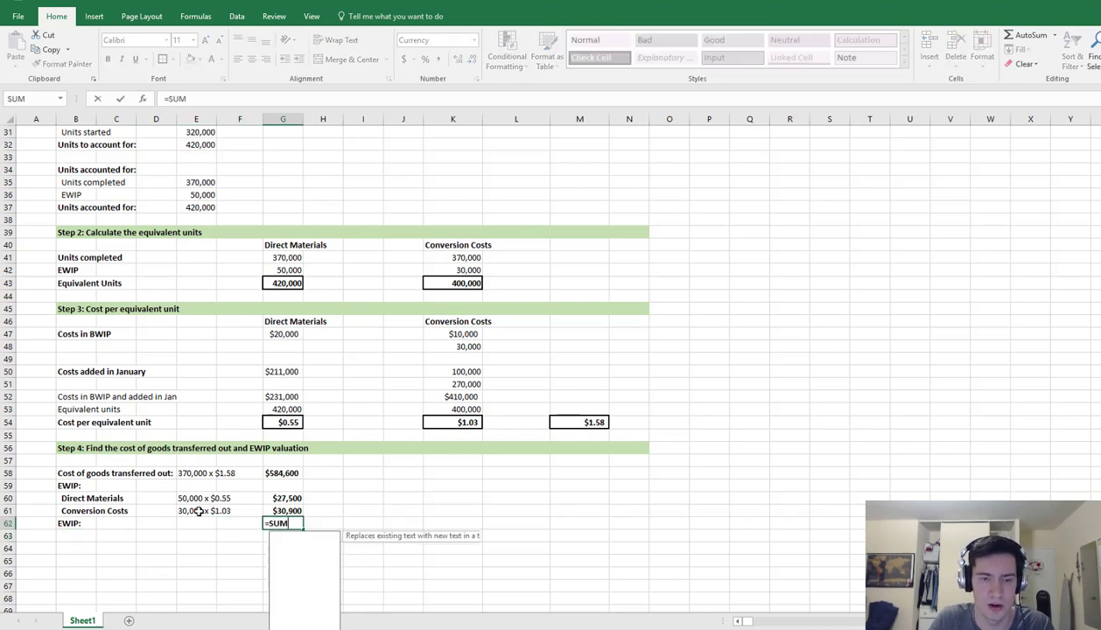
left_click(268, 499)
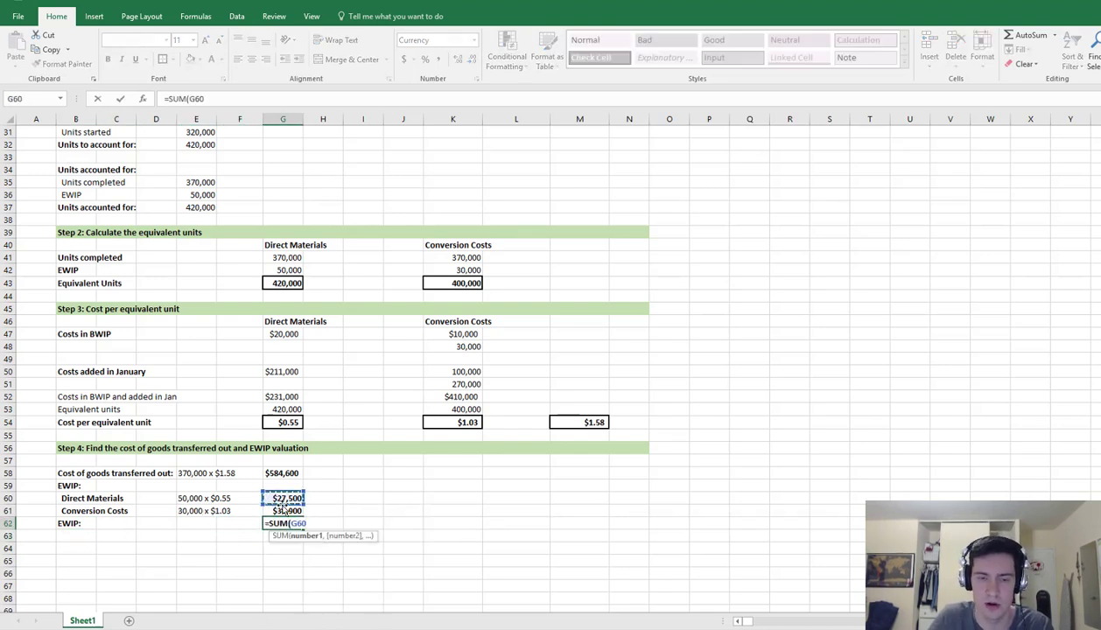
type("+")
left_click(289, 511)
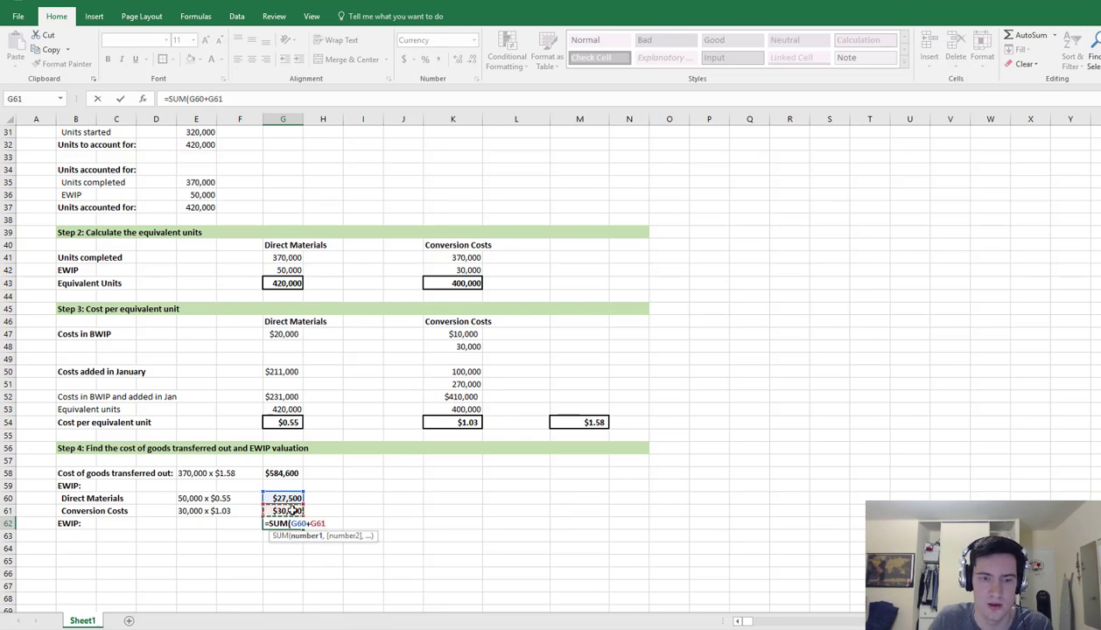
key("Return")
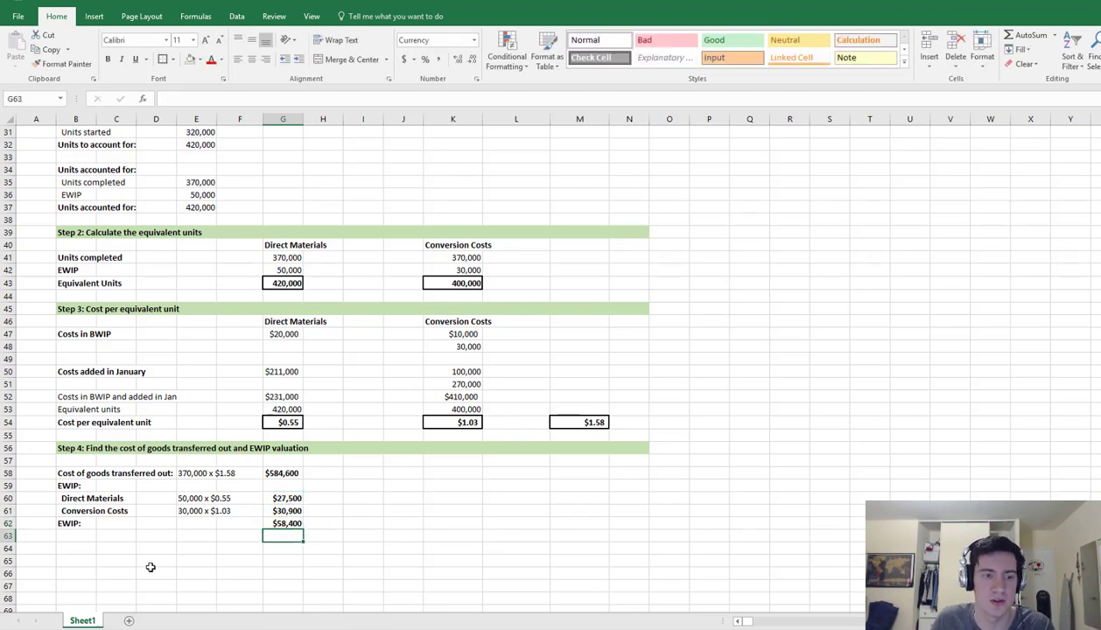
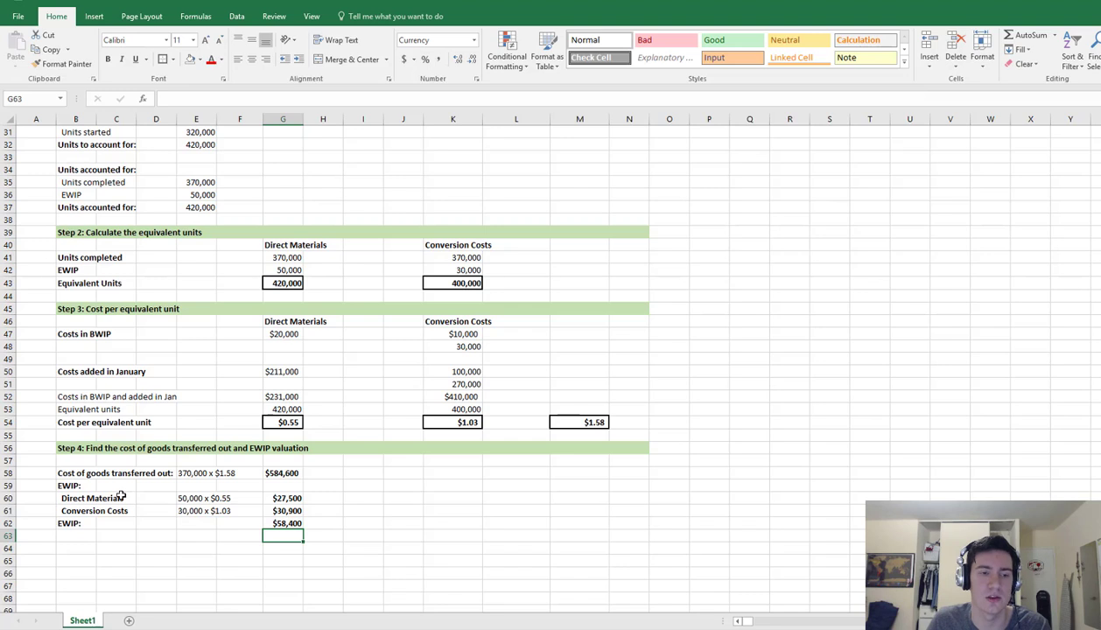
Copy the shaded Step 4 heading band from B56:N56 to row 64, starting in B64
left_click_drag(63, 447, 614, 446)
key("ctrl+c")
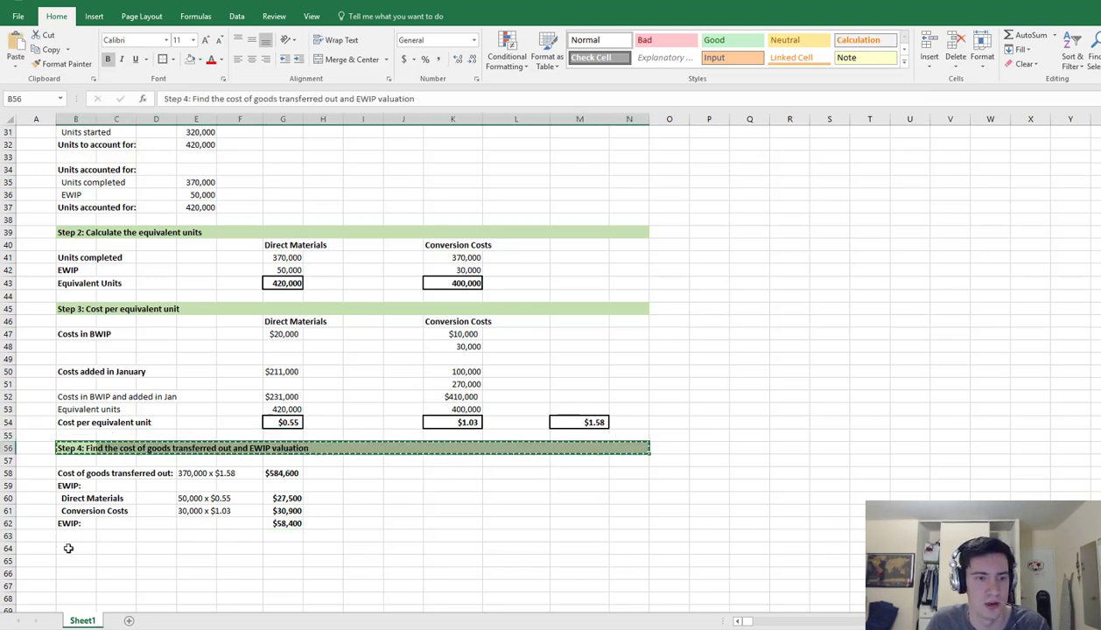
left_click(68, 548)
key("ctrl+v")
Replace the copied heading text in B64 with "Step 5: Cost Reconciliatin"
double_click(77, 548)
left_click_drag(77, 548, 215, 547)
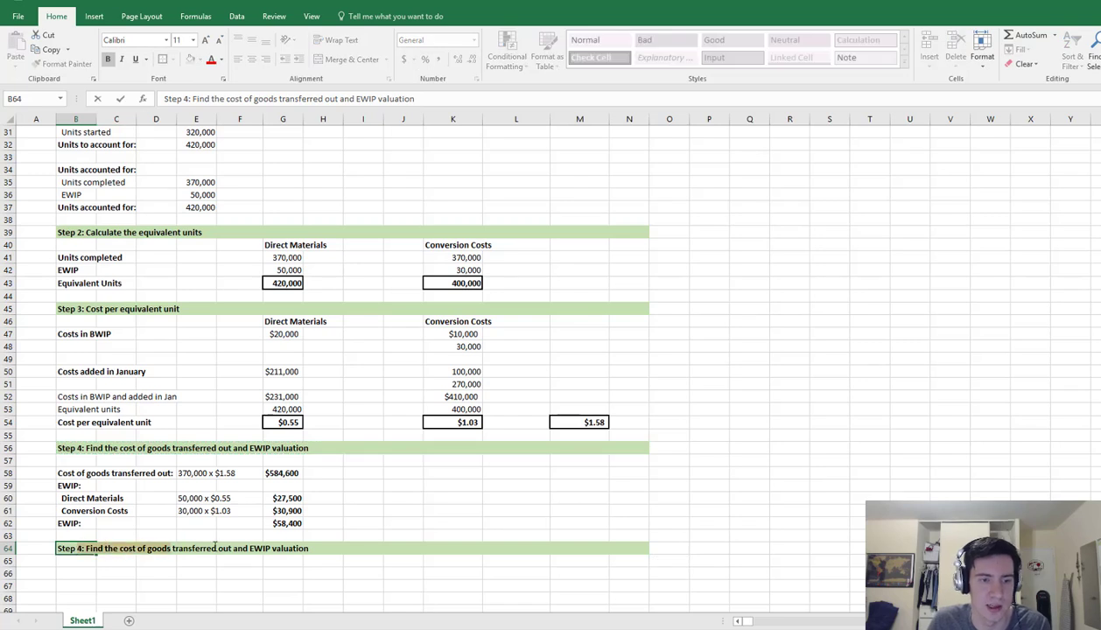
left_click(288, 547)
left_click_drag(309, 547, 156, 547)
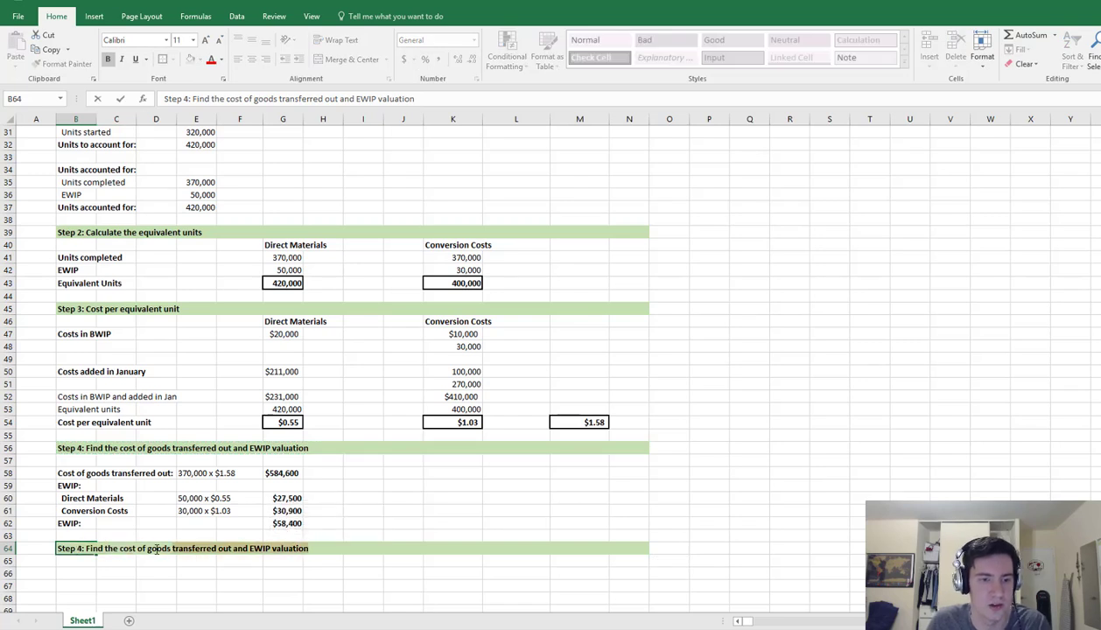
key("BackSpace")
key("BackSpace")
key("BackSpace")
key("BackSpace")
key("BackSpace")
key("BackSpace")
key("BackSpace")
key("BackSpace")
key("BackSpace")
key("BackSpace")
key("BackSpace")
key("BackSpace")
key("BackSpace")
key("BackSpace")
key("BackSpace")
key("BackSpace")
key("BackSpace")
key("BackSpace")
key("BackSpace")
key("BackSpace")
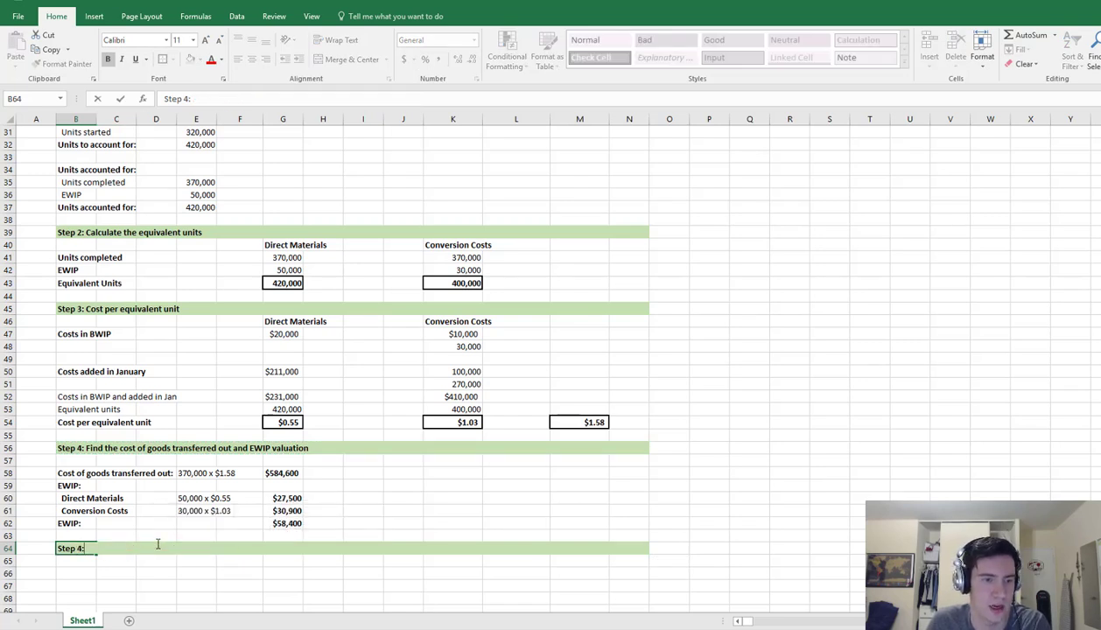
type("5:")
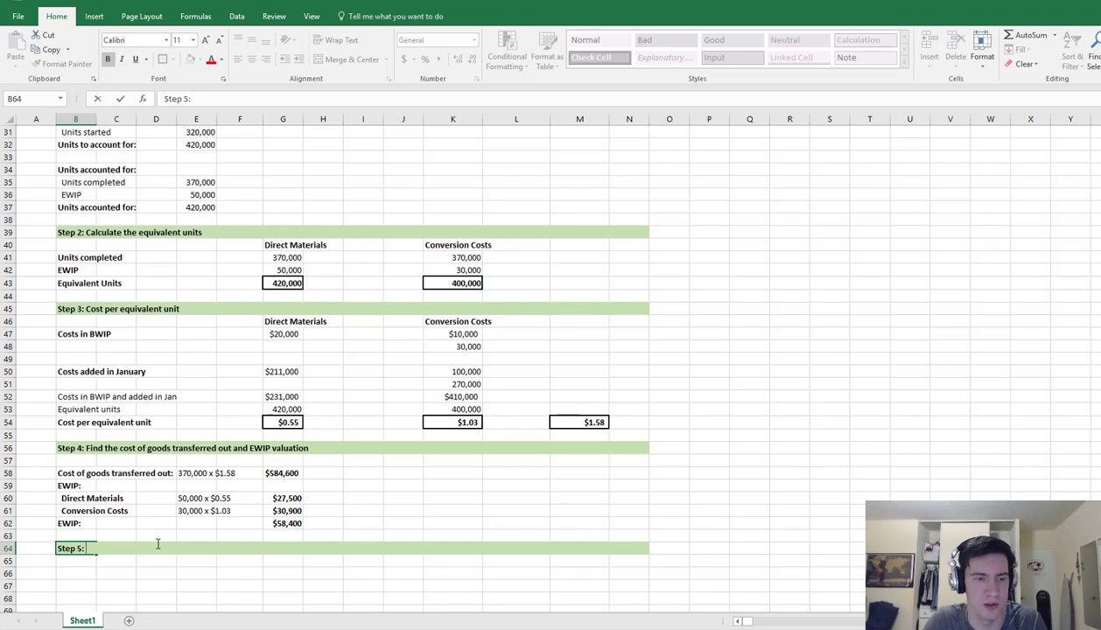
type(" Cost Rec")
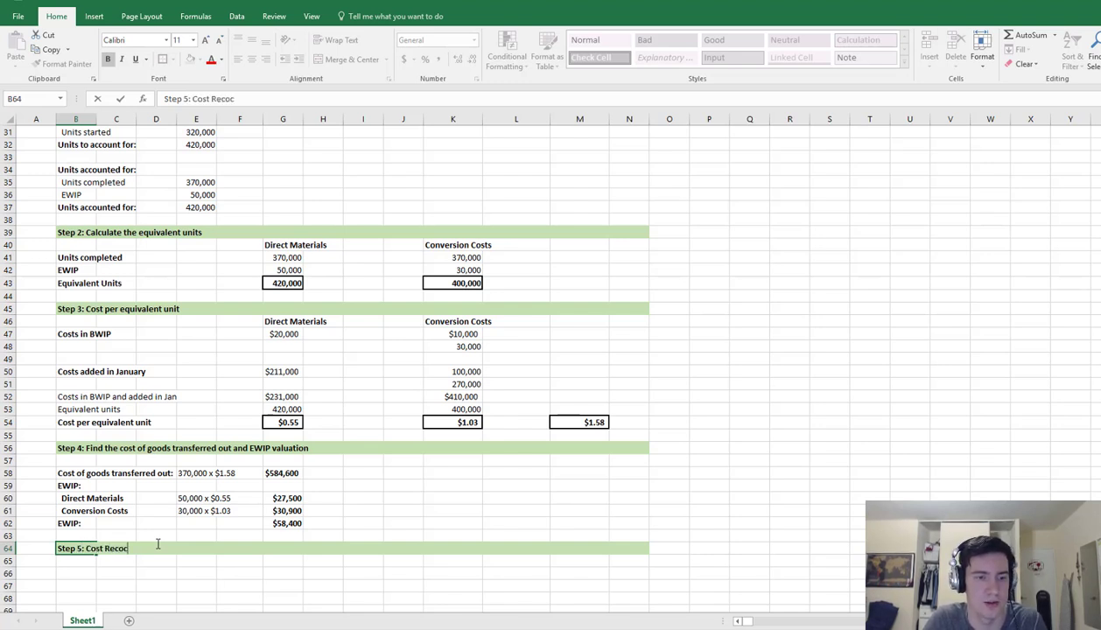
type("oncil")
type("n")
key("Return")
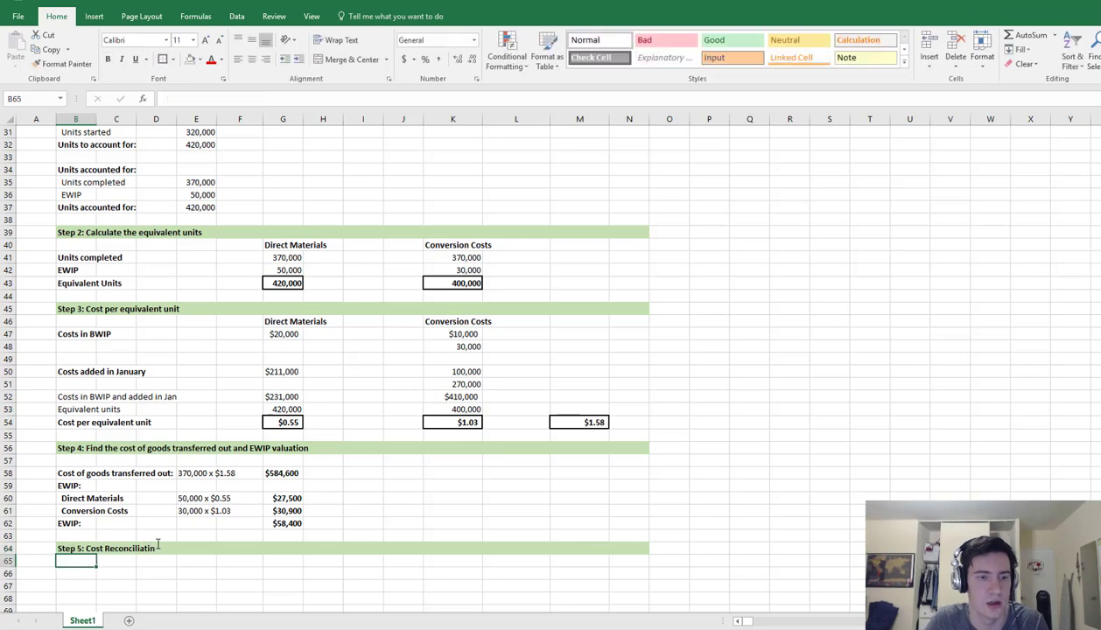
Add the heading "Costs to account for:" in B66 with the rows "BWIP" and "Costs added during Jan" below it
key("Return")
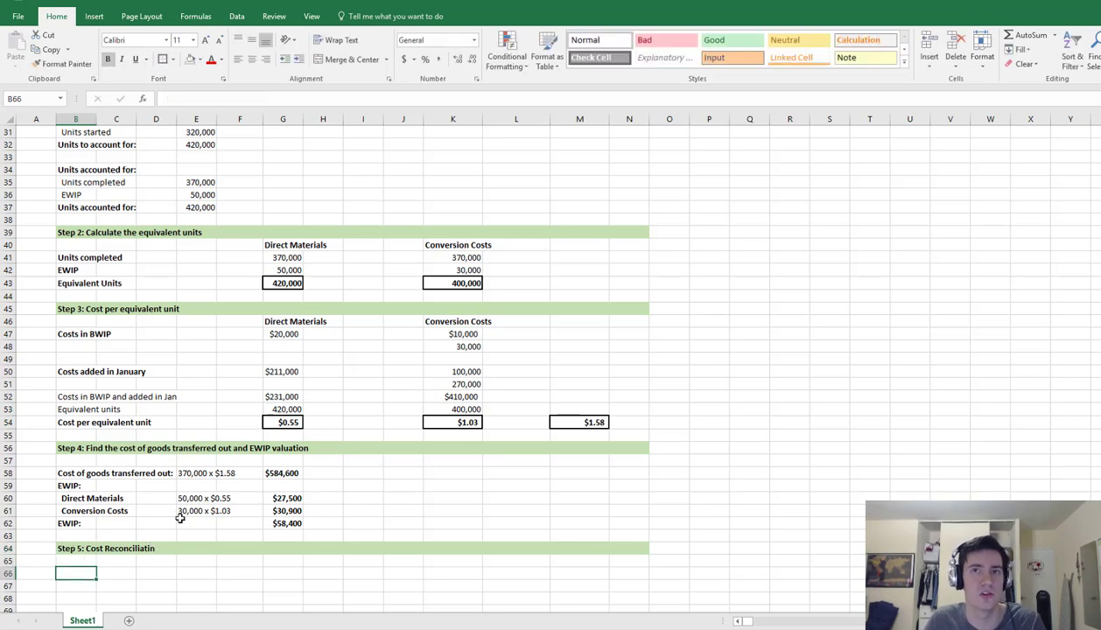
scroll(179, 518, "up", 6)
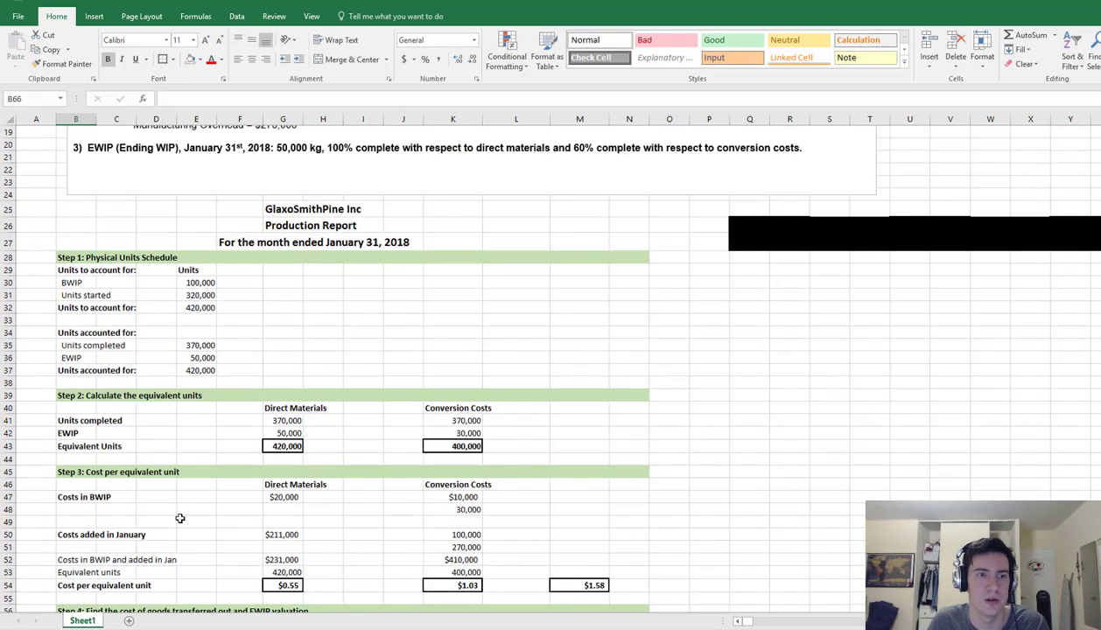
scroll(179, 518, "down", 7)
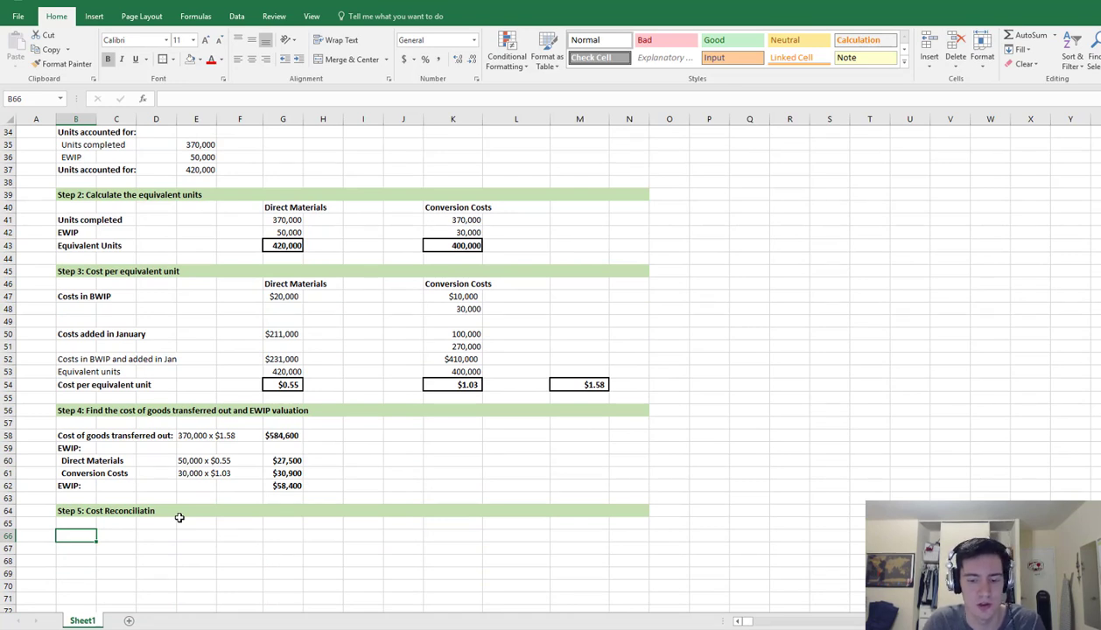
type("Costs to account for:")
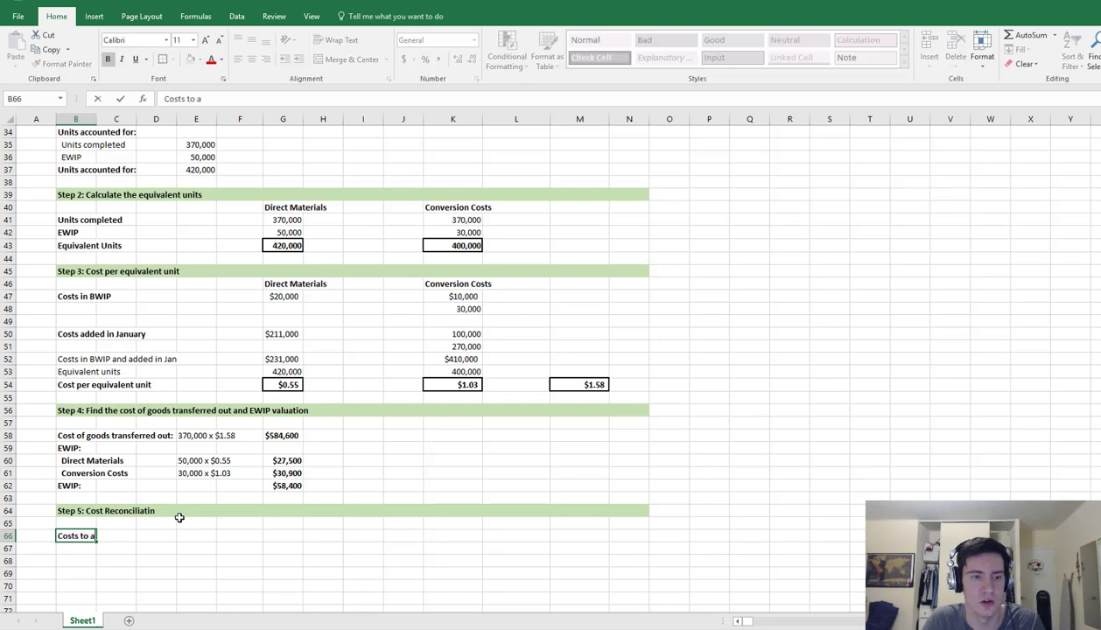
key("Return")
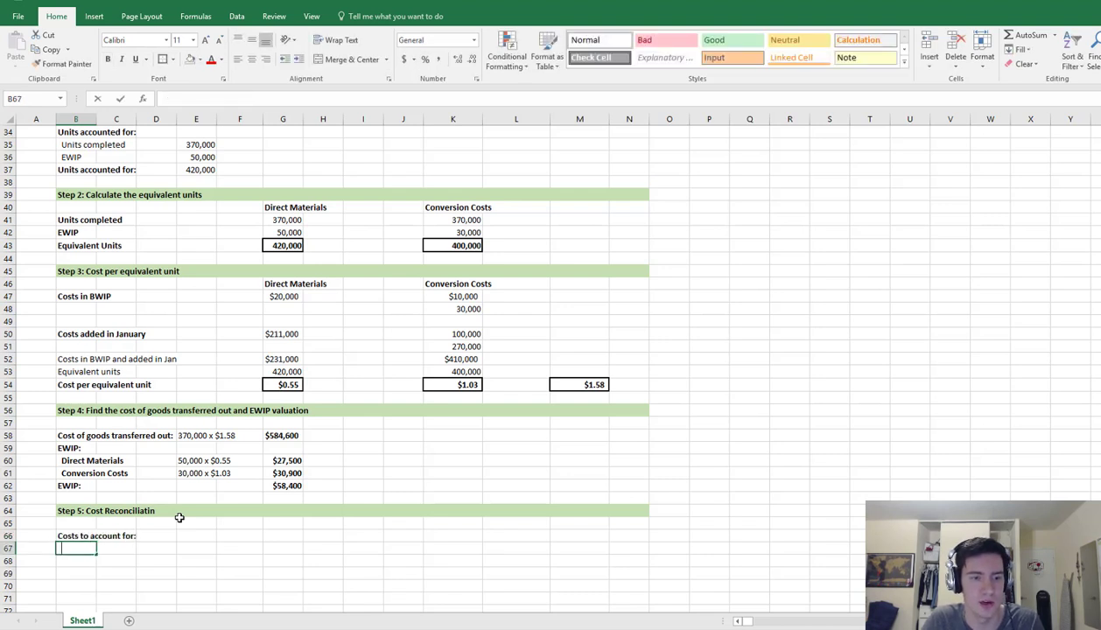
type("BWIP")
key("Return")
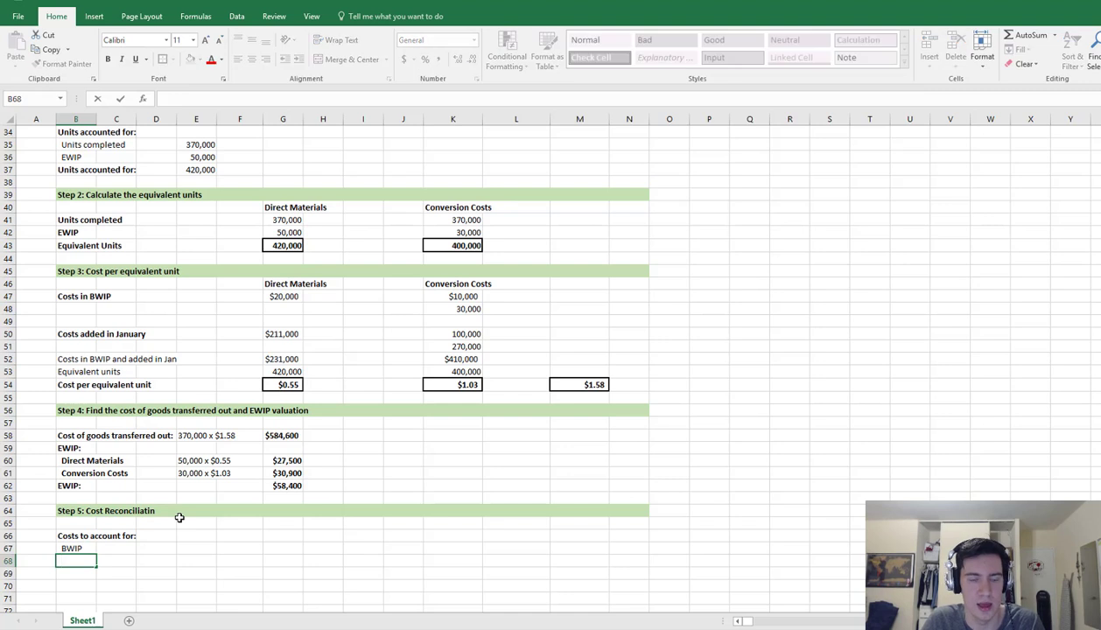
type("Costs added")
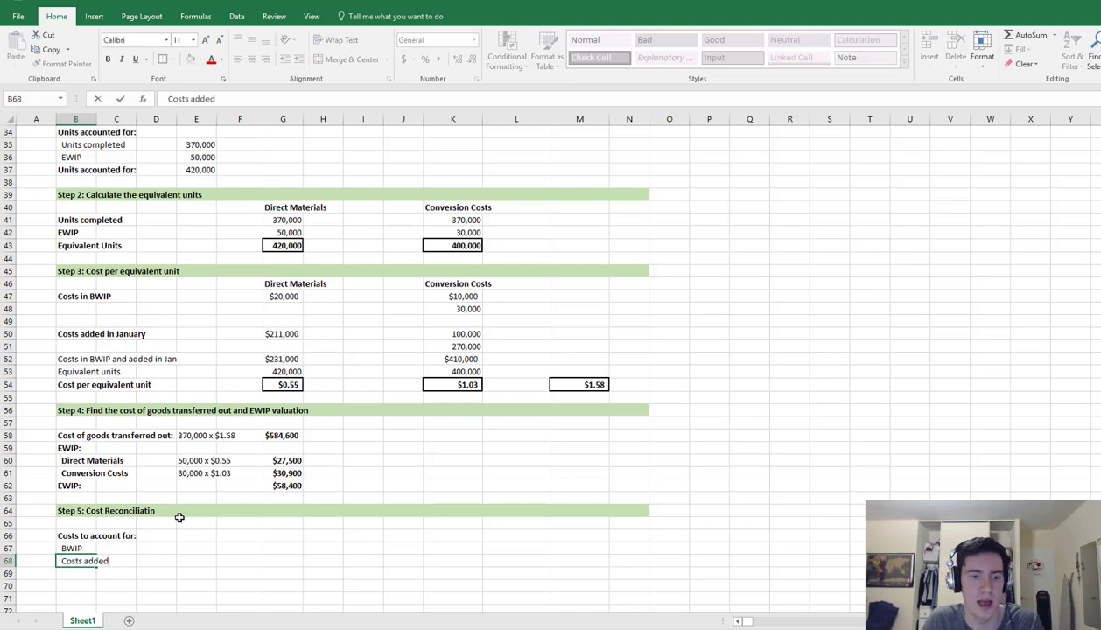
type(" during Jan")
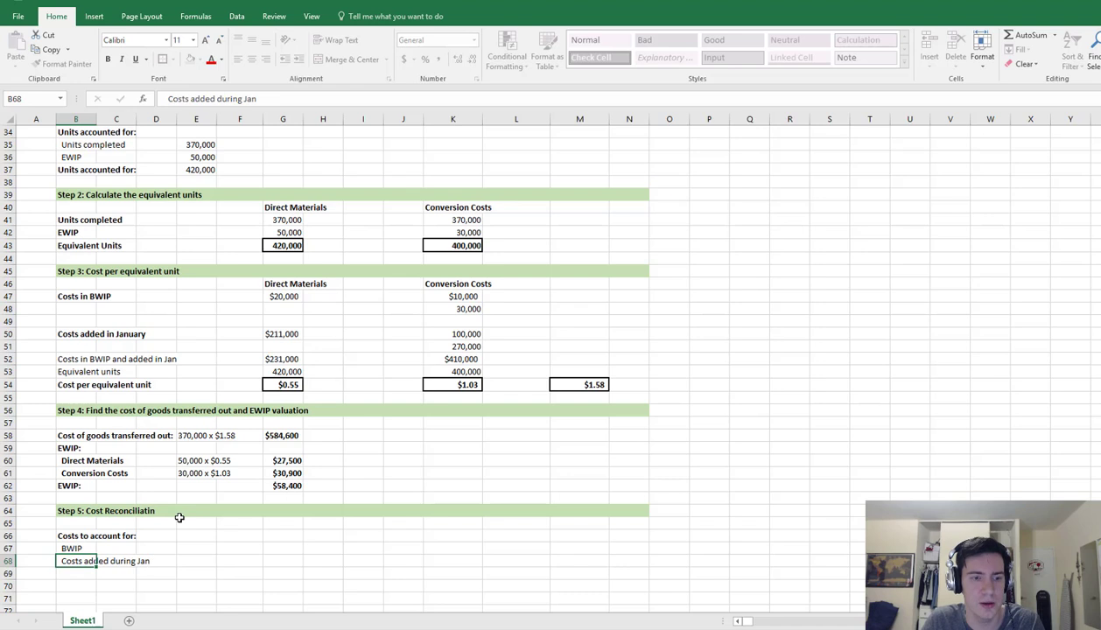
key("Return")
Label the total row of this block in B69 as "Costs to account for:"
type("Cost")
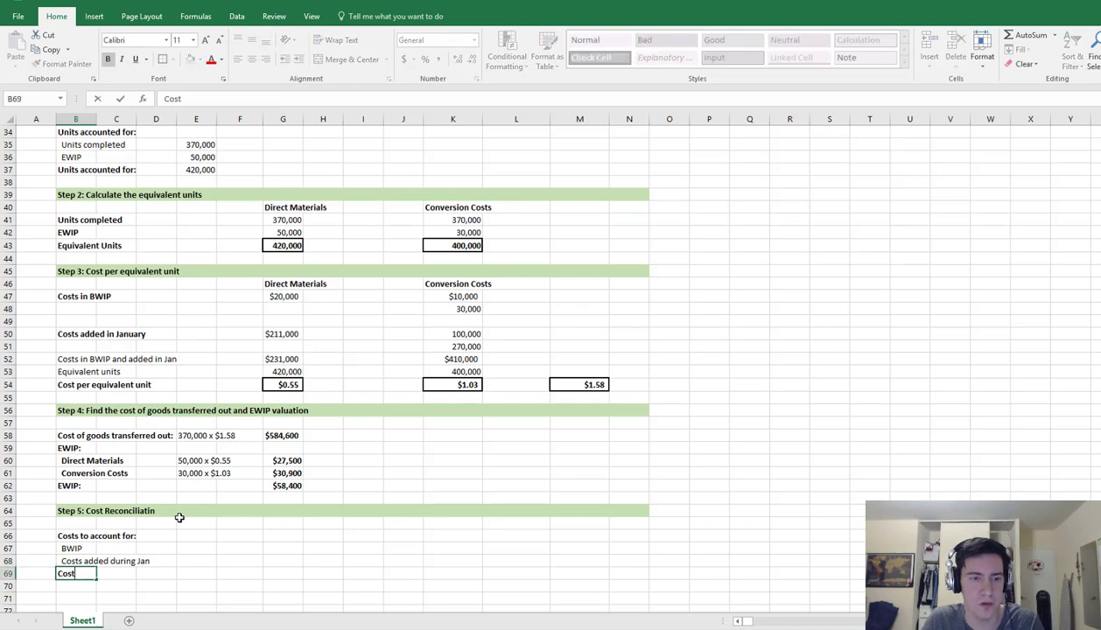
type("s to account for:")
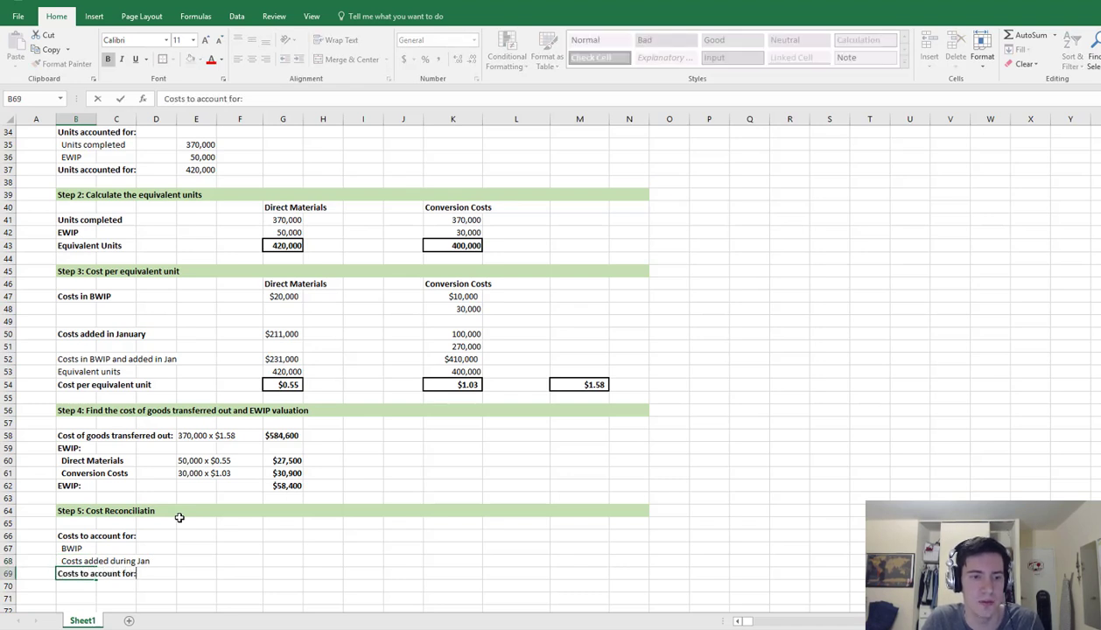
key("Return")
Add the heading "Costs accounted for:" in B71 with the rows "Cost of goods transferred out" and "EWIP" below it
key("Return")
type("C")
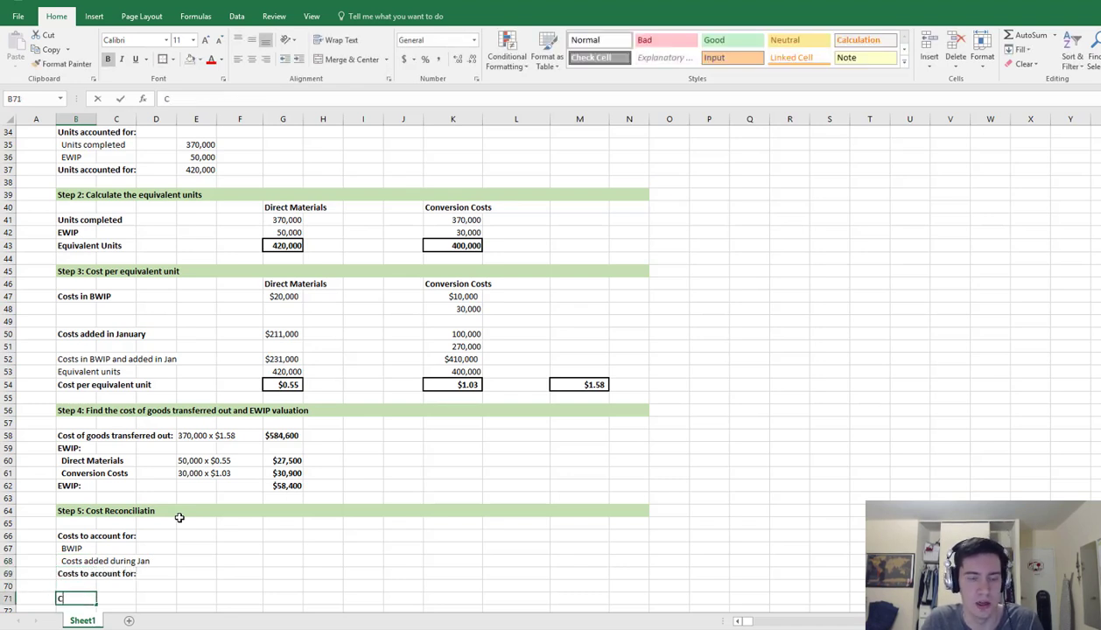
type("osts accoun")
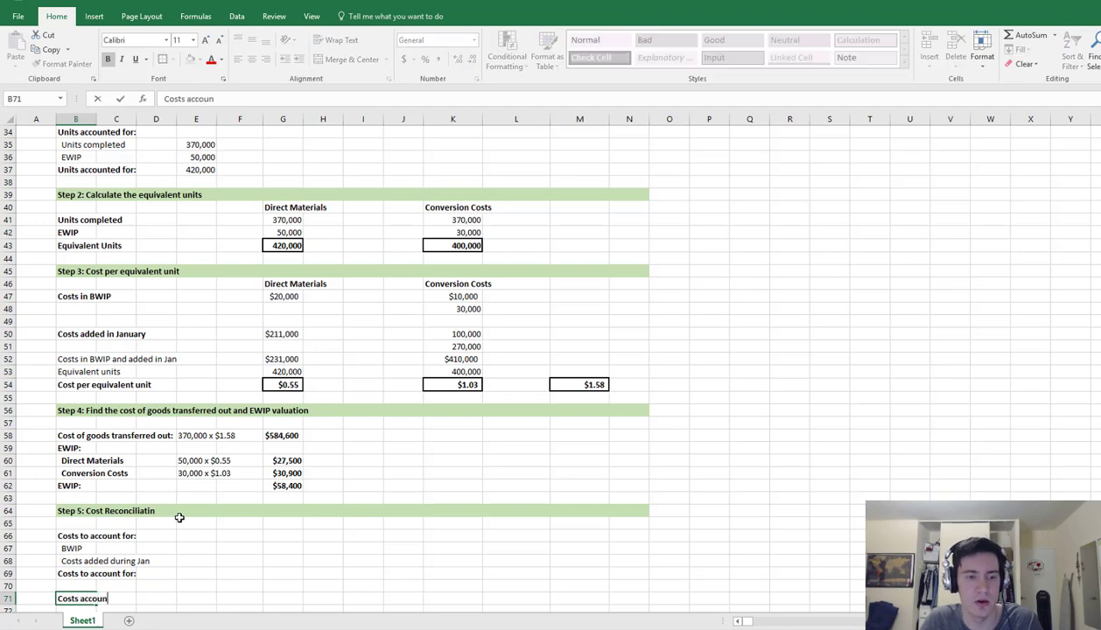
type("ted for:")
key("Return")
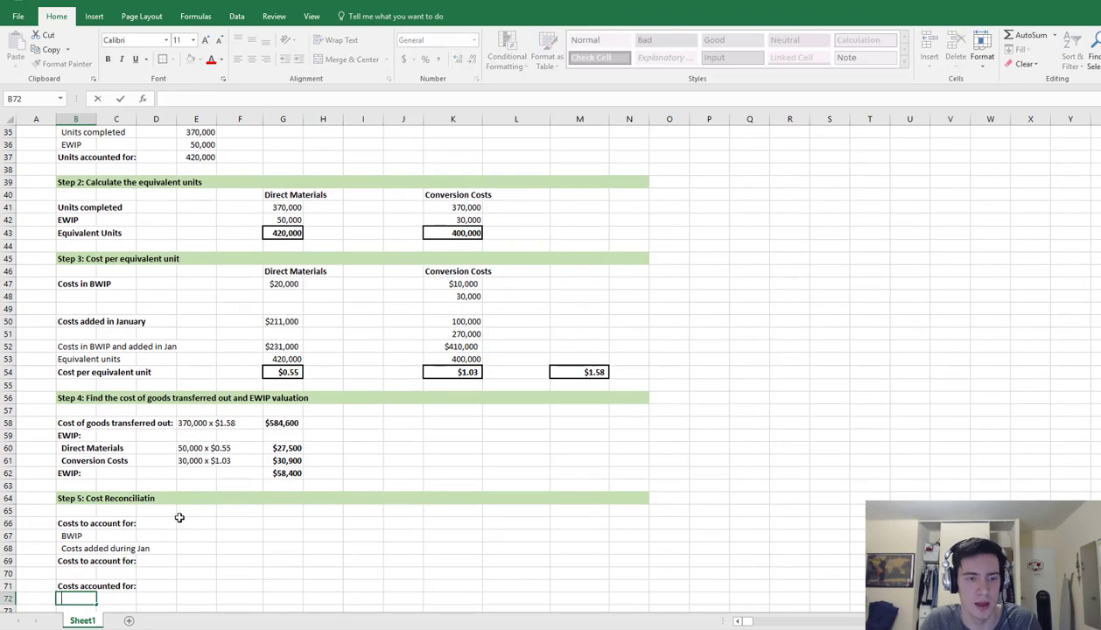
type("Cost")
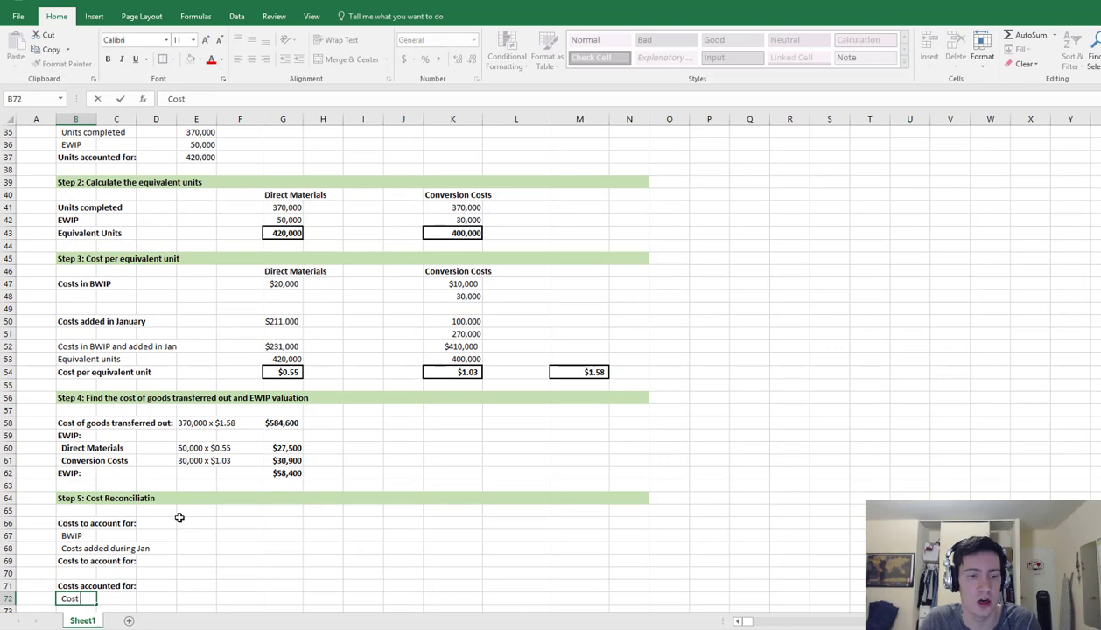
type(" of goods transferred out")
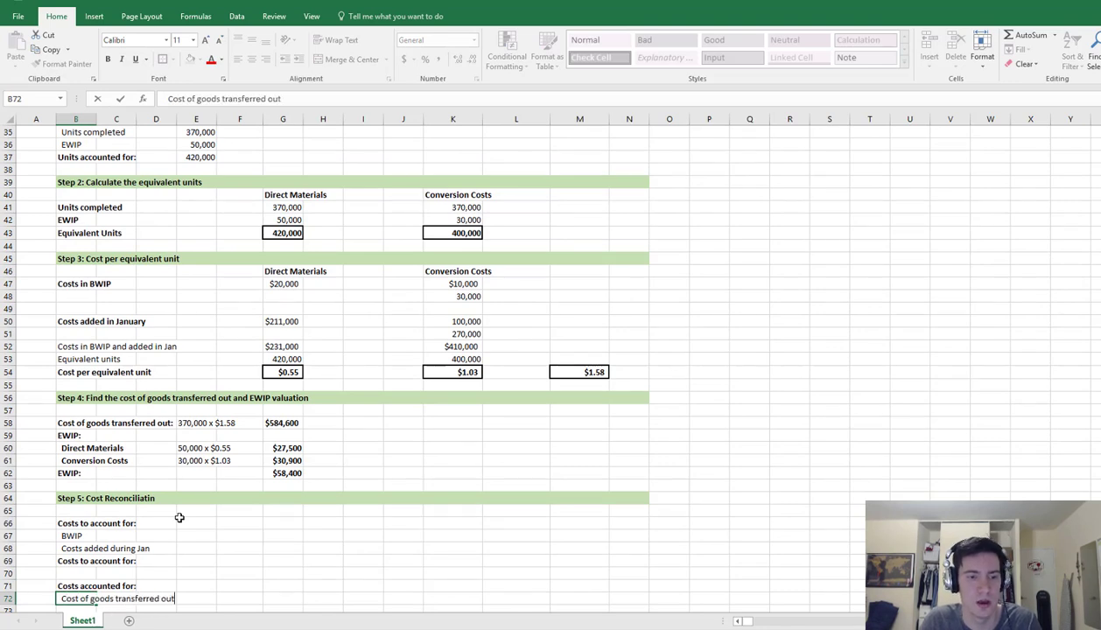
key("Return")
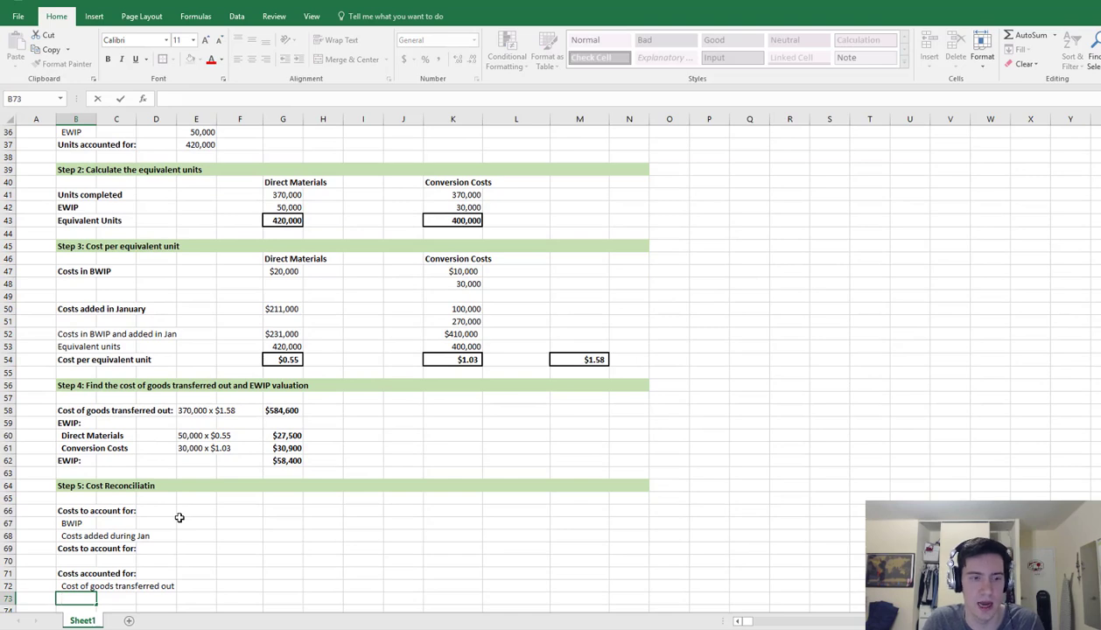
type("EWIP")
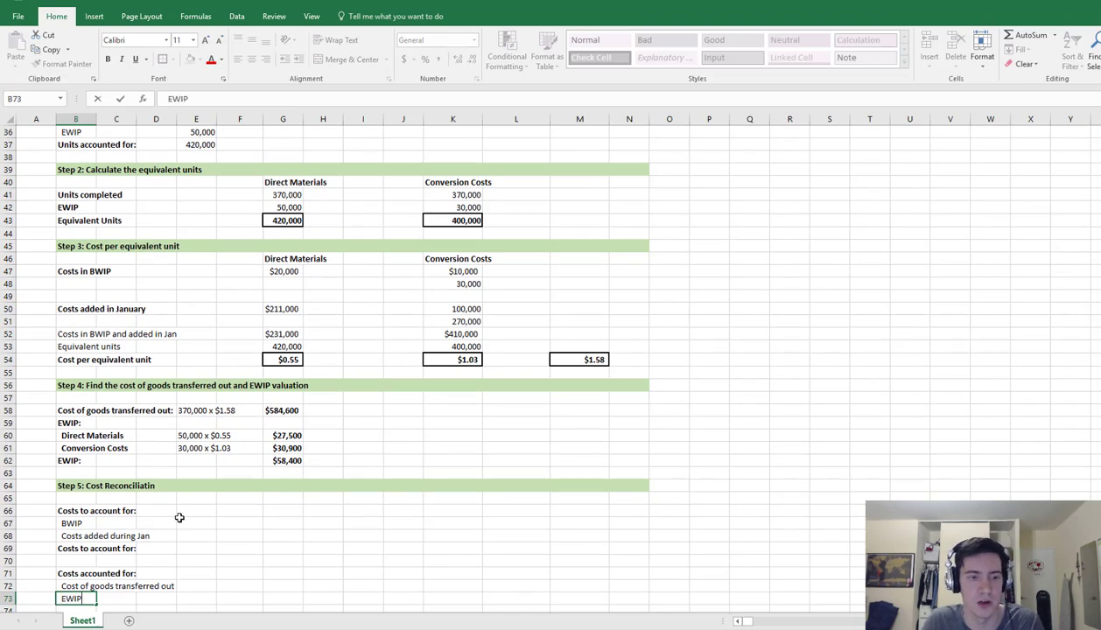
key("Return")
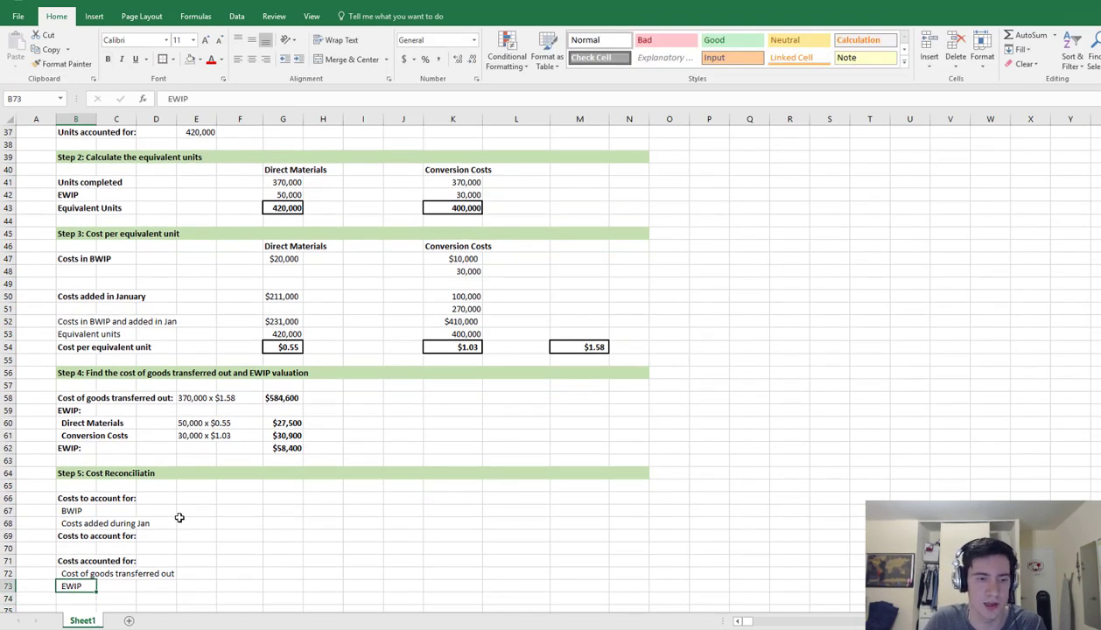
Label the total row below EWIP in B74 as "Costs accounted for:"
type("Costs accou")
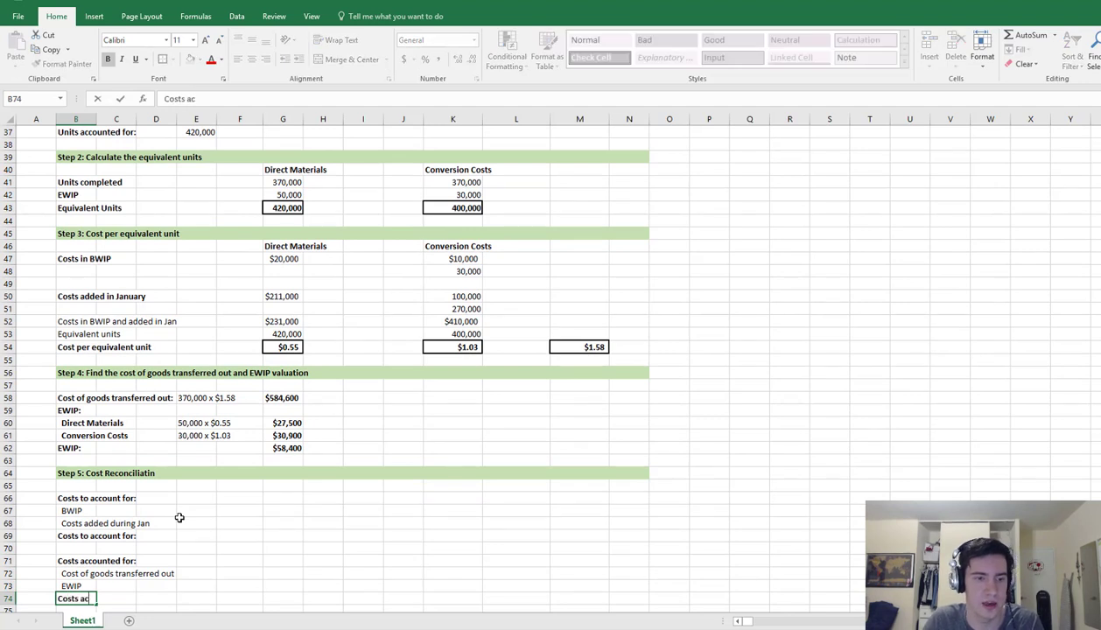
key("BackSpace")
key("BackSpace")
type("i")
key("BackSpace")
type("ounted for:")
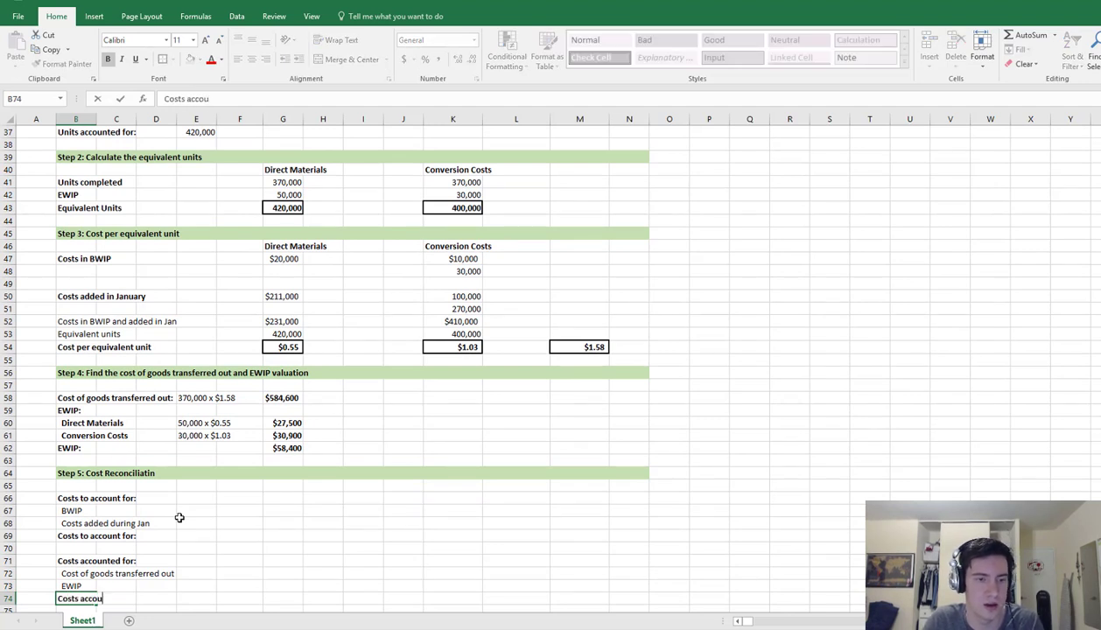
key("Return")
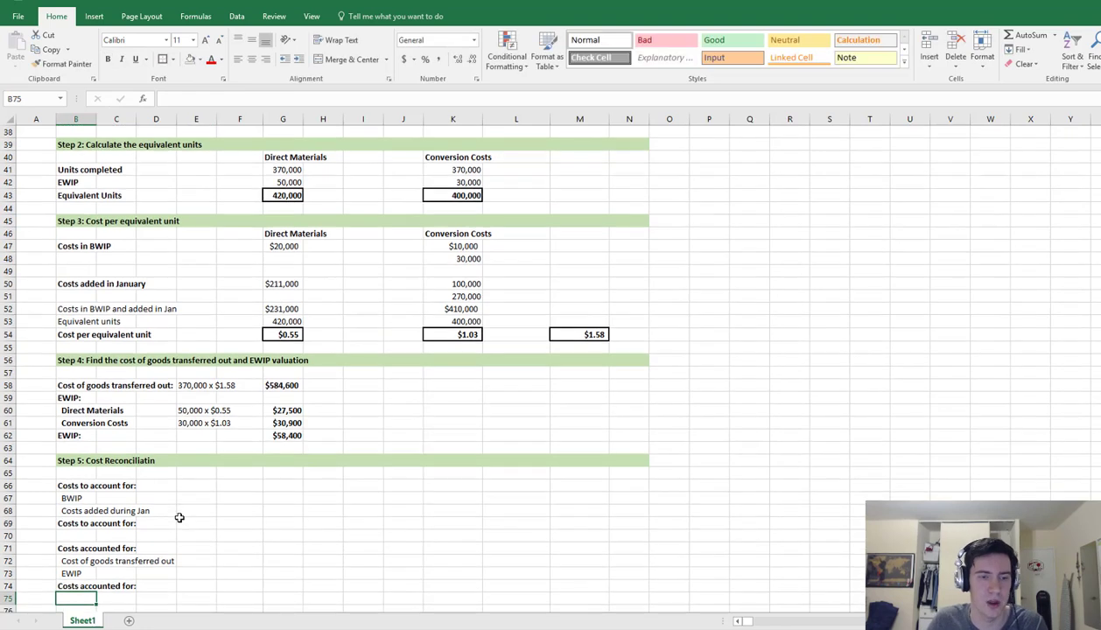
Enter $584,600 in G72 as the cost of goods transferred out in the cost reconciliation
left_click(280, 562)
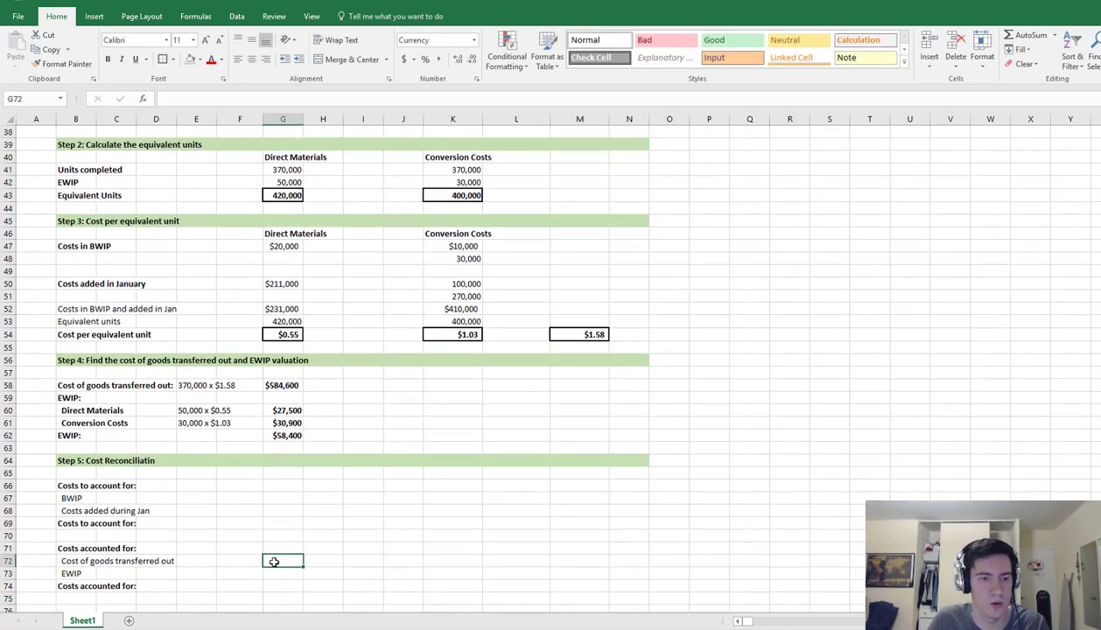
left_click(286, 385)
key("ctrl+c")
double_click(289, 561)
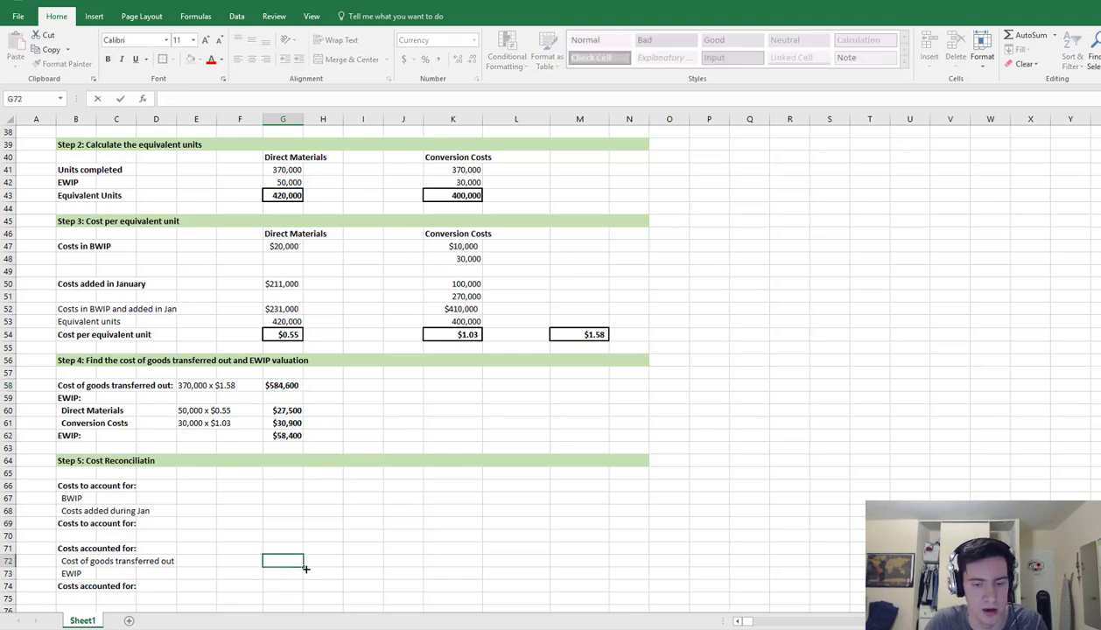
type("$5844")
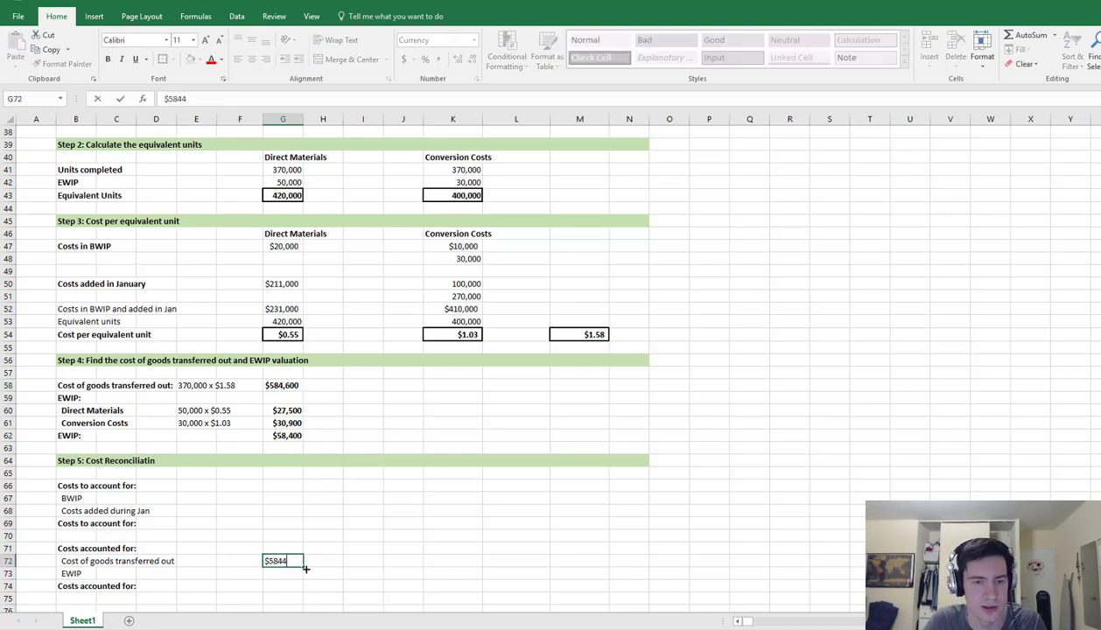
key("BackSpace")
type(",600")
key("Return")
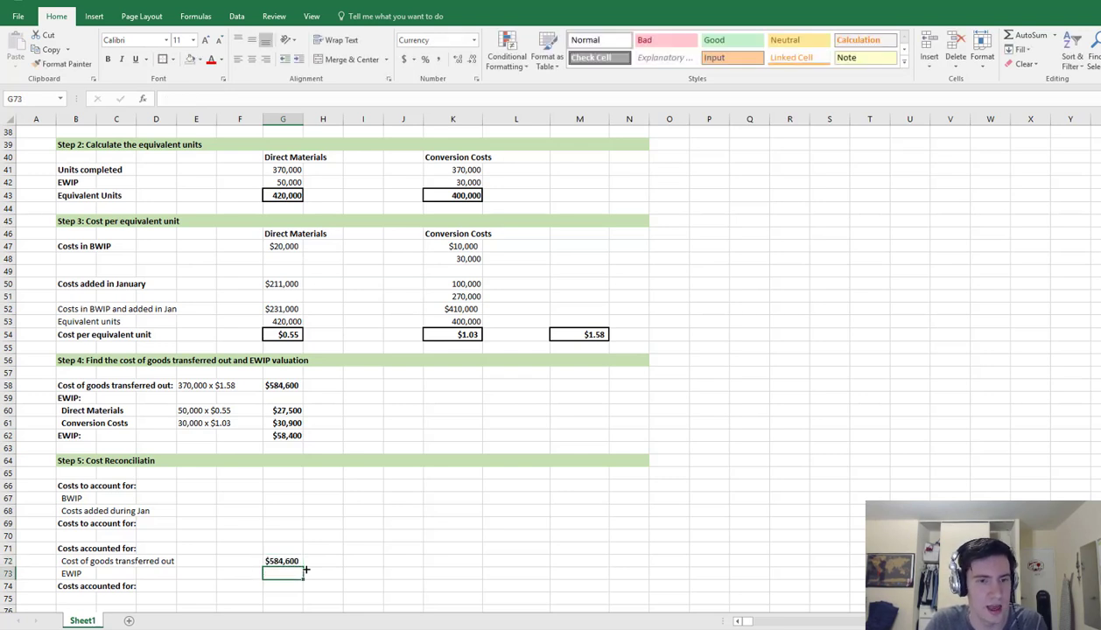
Enter $58,400 in G73 as the EWIP amount in the cost reconciliation
type("$58,")
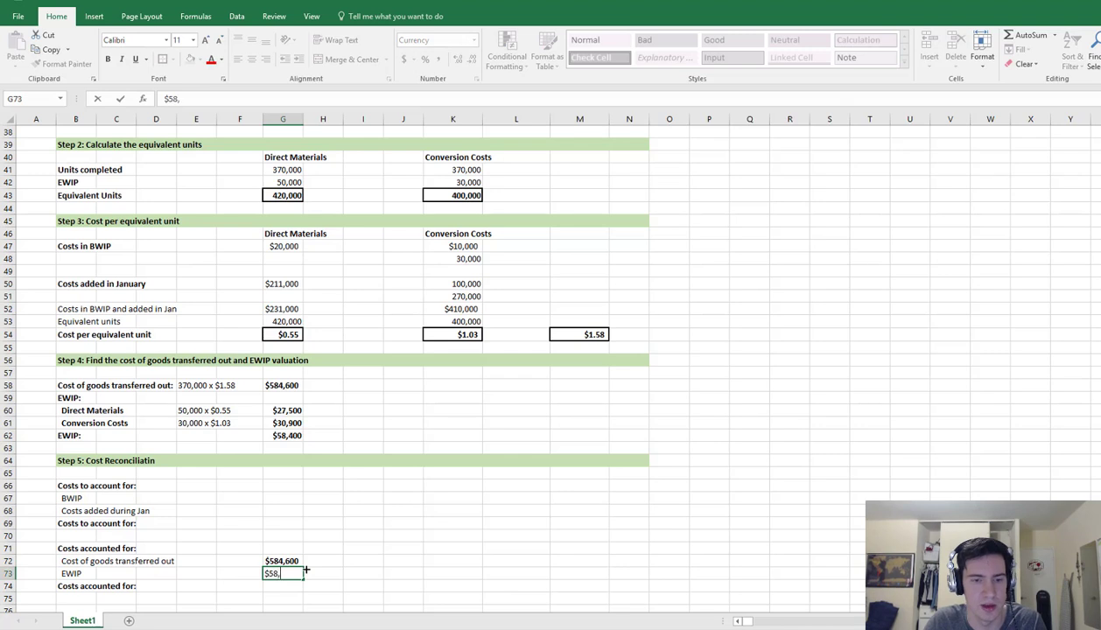
type("400")
key("Return")
key("Up")
key("Down")
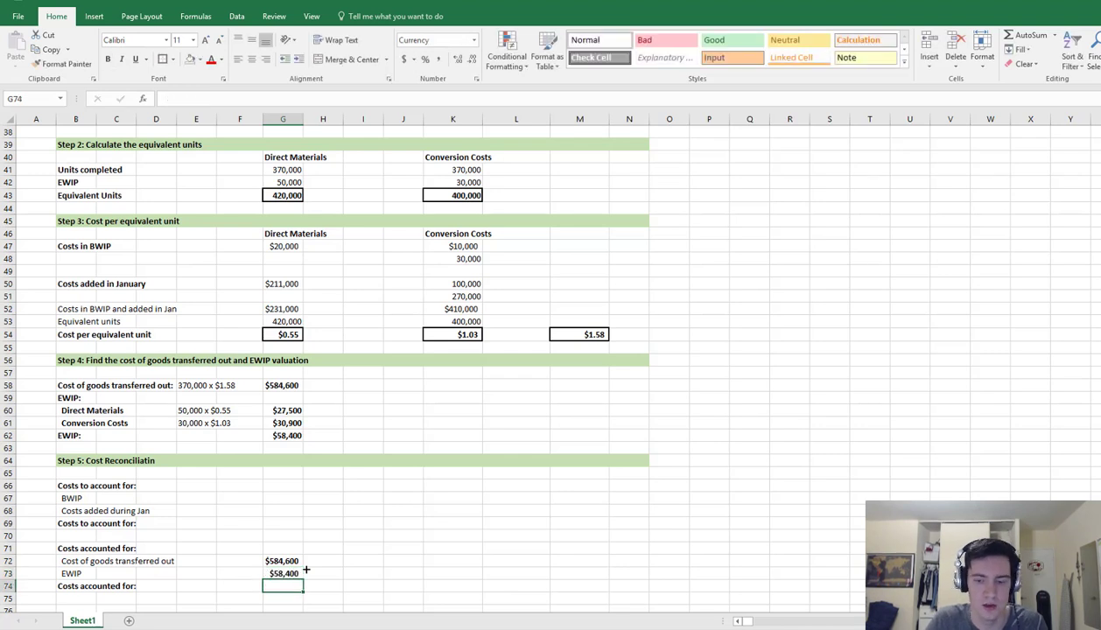
type("=SUM(")
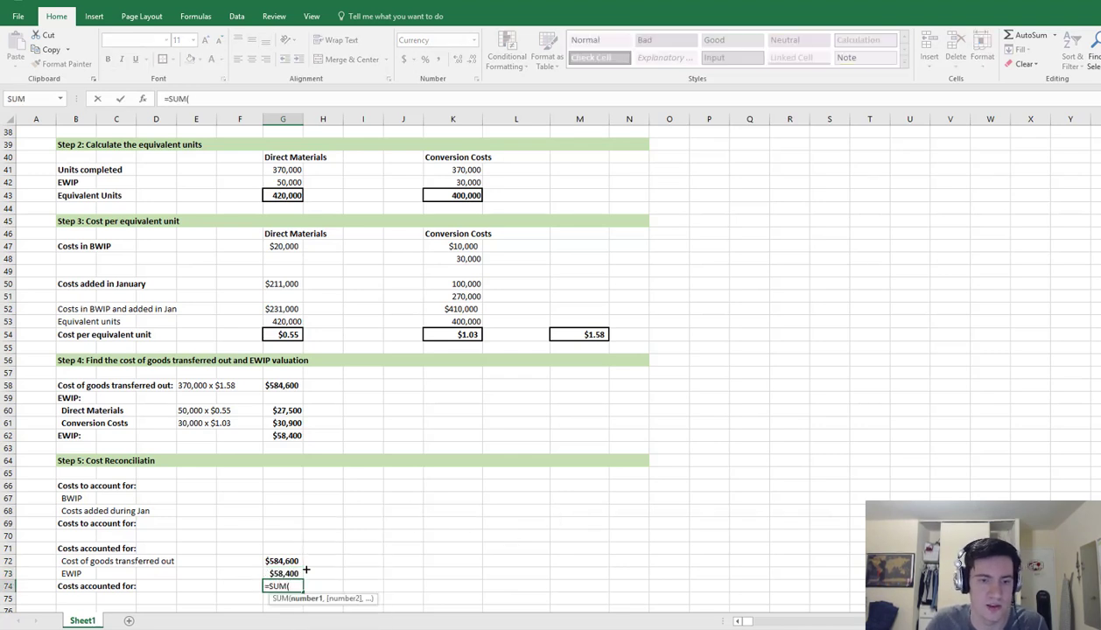
left_click(282, 561)
key("Return")
left_click(283, 573)
key("Down")
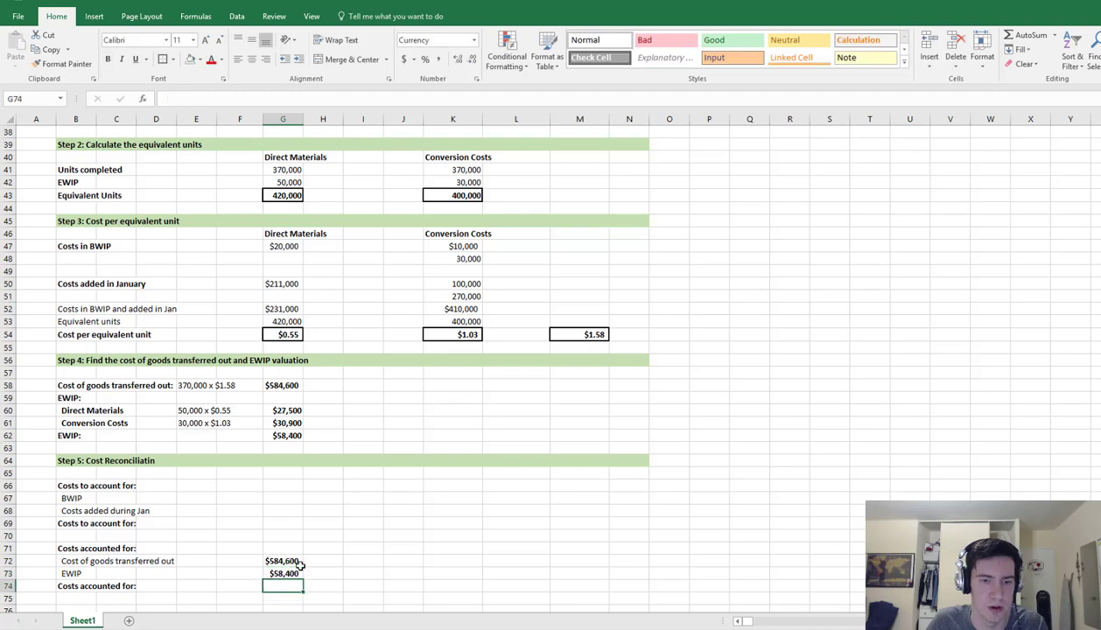
Total the costs accounted for in G74 with a SUM formula adding G72 and G73
type("=SUM(")
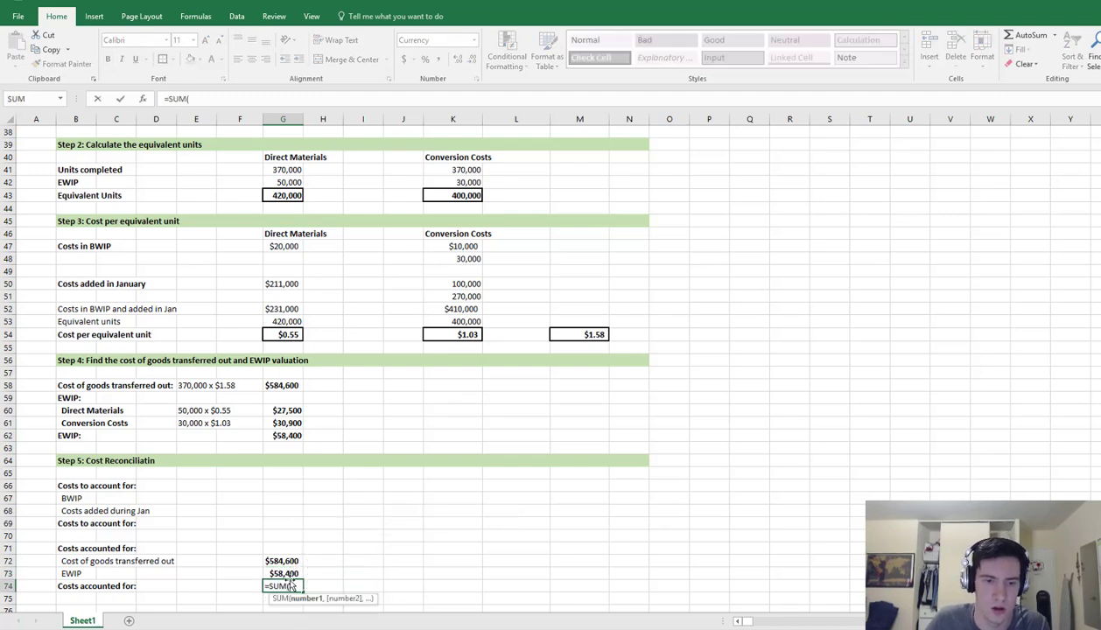
left_click(282, 561)
type("+")
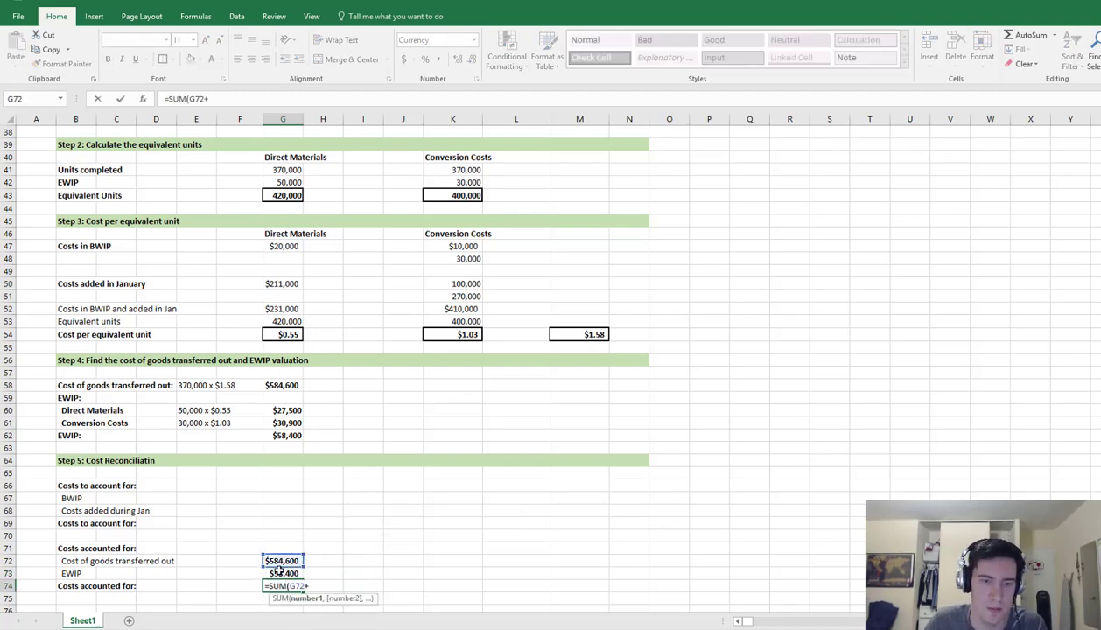
left_click(282, 573)
key("Return")
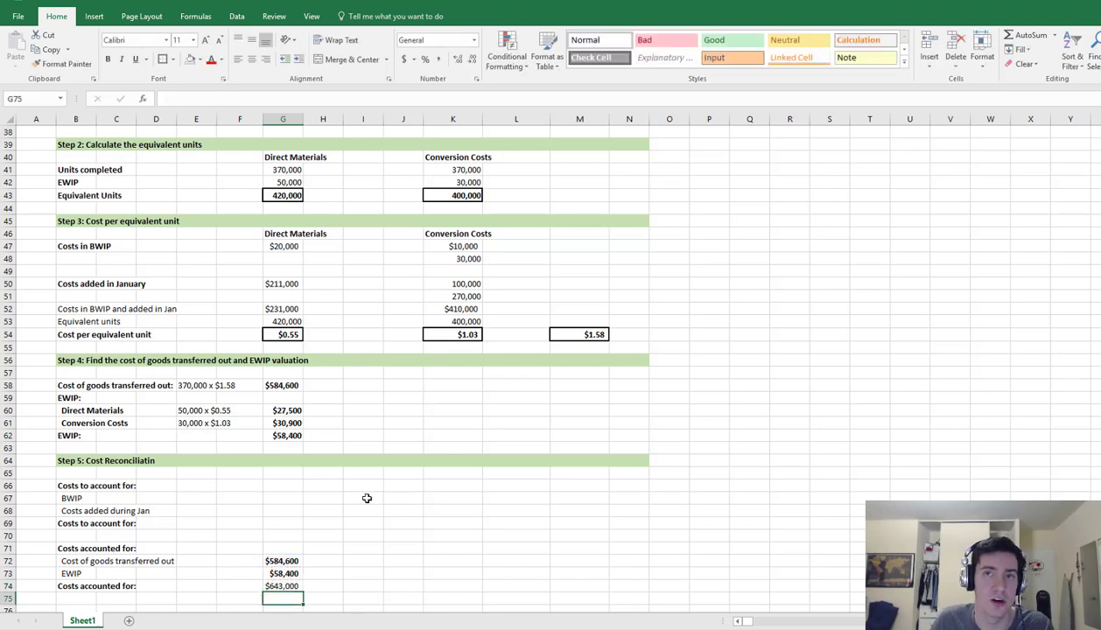
Enter $643,000 in G69 as the total costs to account for and make it bold
left_click(283, 522)
type("$643,000")
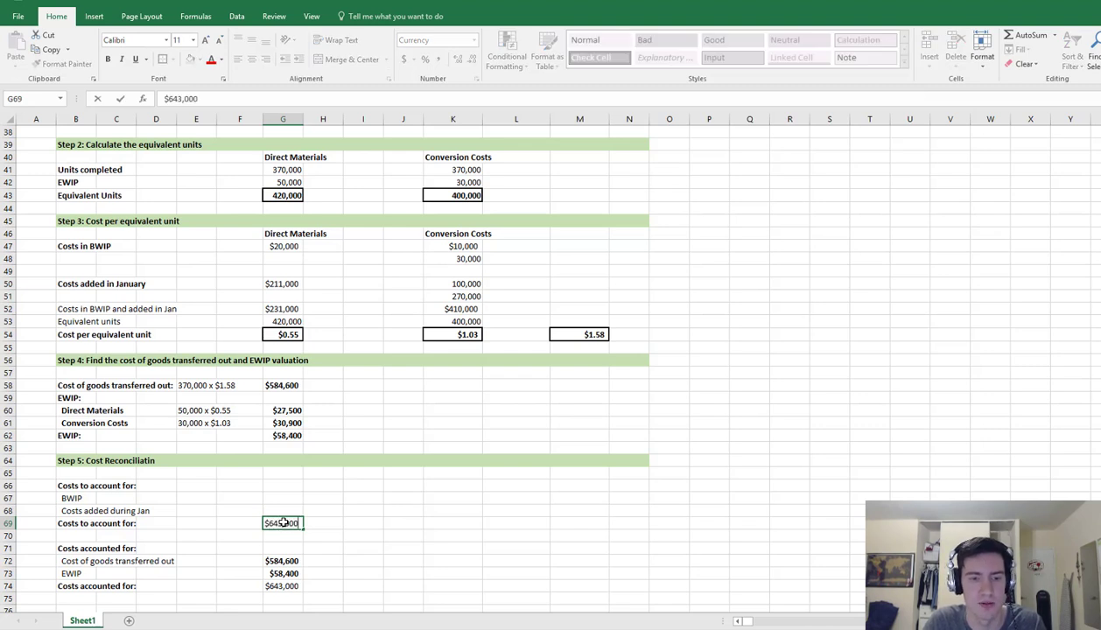
key("Return")
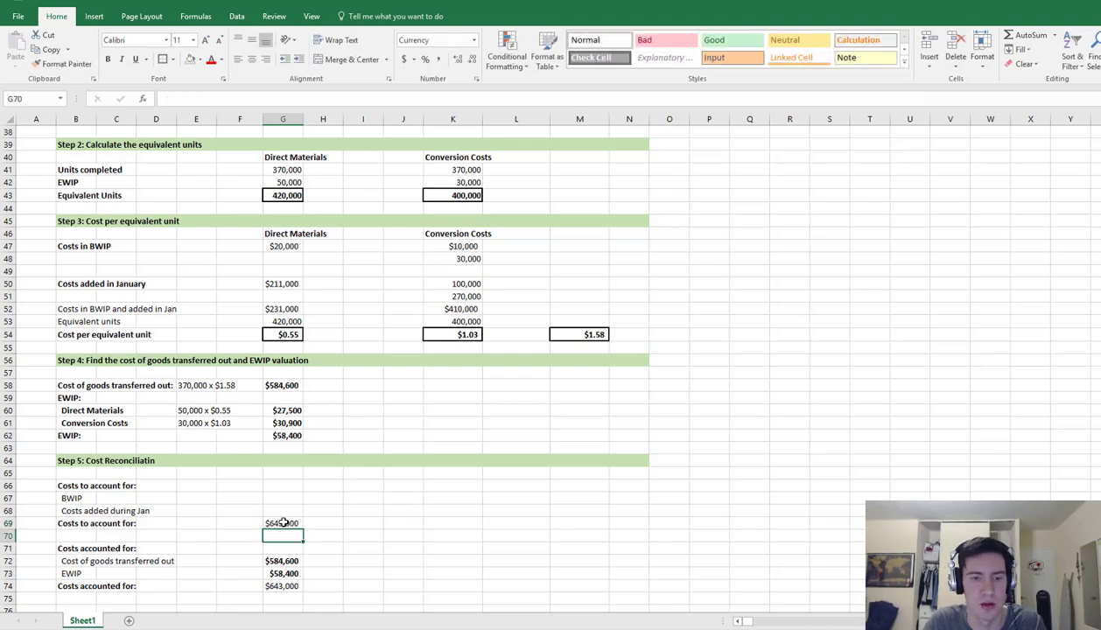
left_click(282, 522)
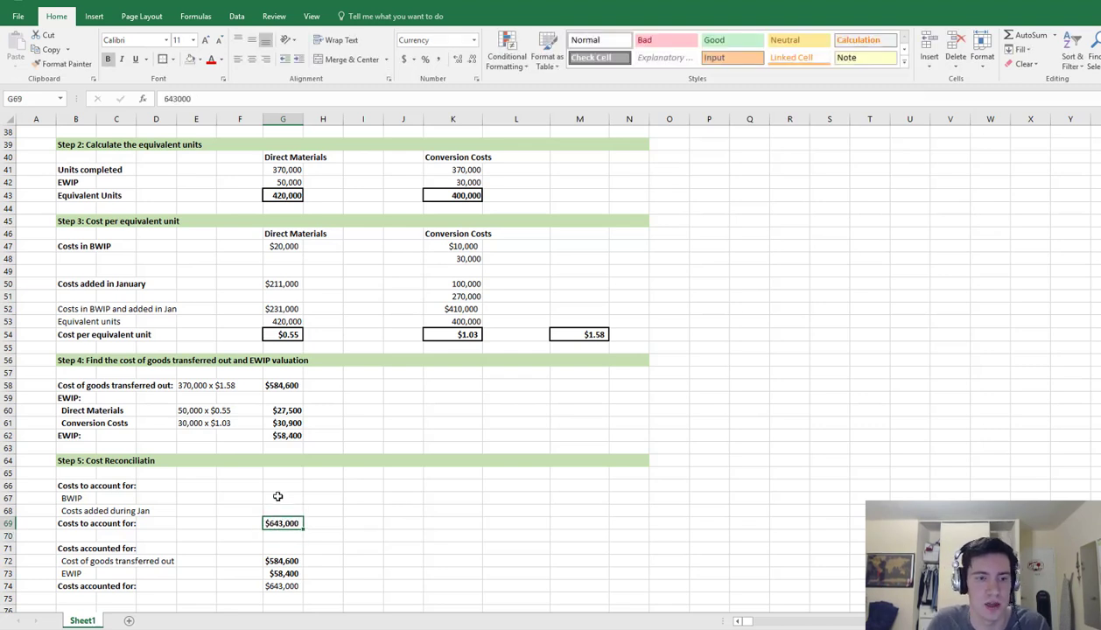
Enter $60,000 in G67 as the BWIP cost, based on the beginning WIP costs in the problem statement
left_click(278, 496)
scroll(278, 496, "up", 1)
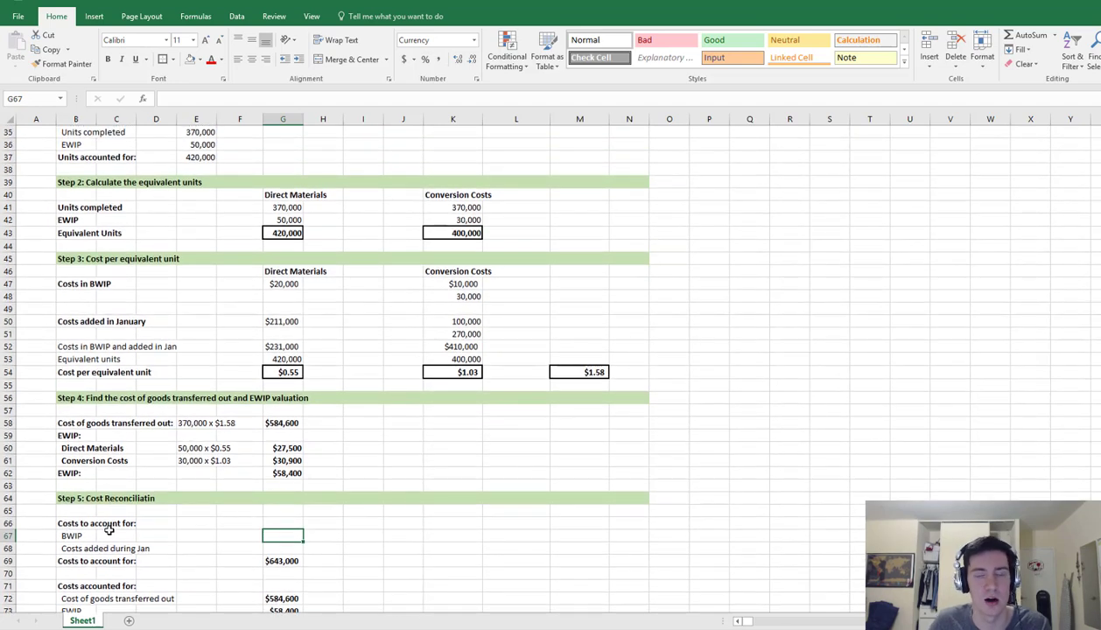
scroll(106, 531, "up", 10)
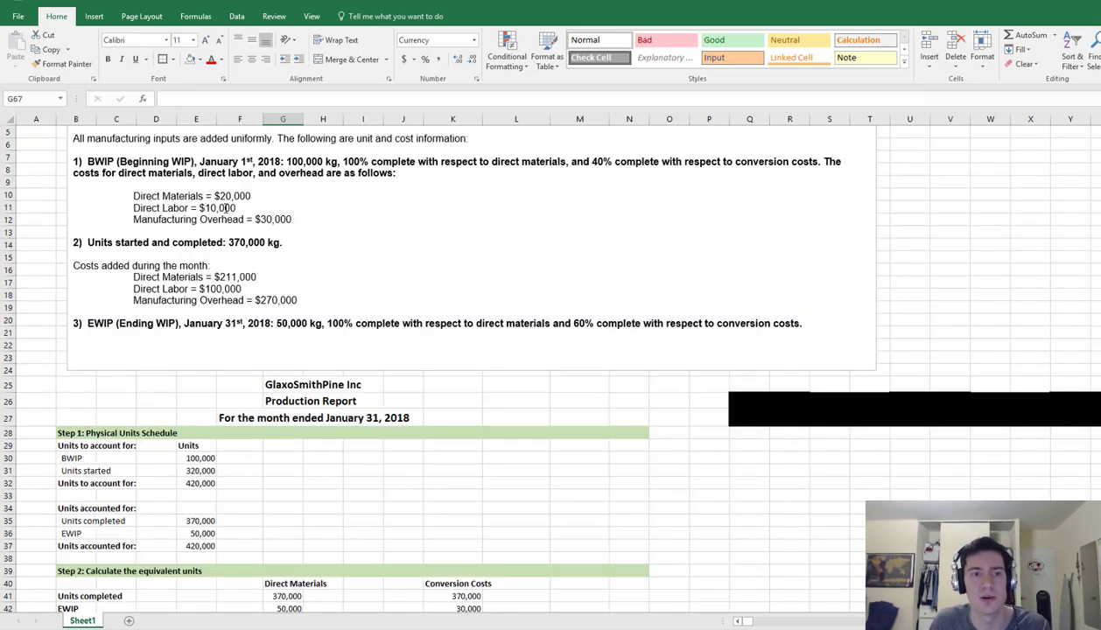
scroll(303, 254, "down", 10)
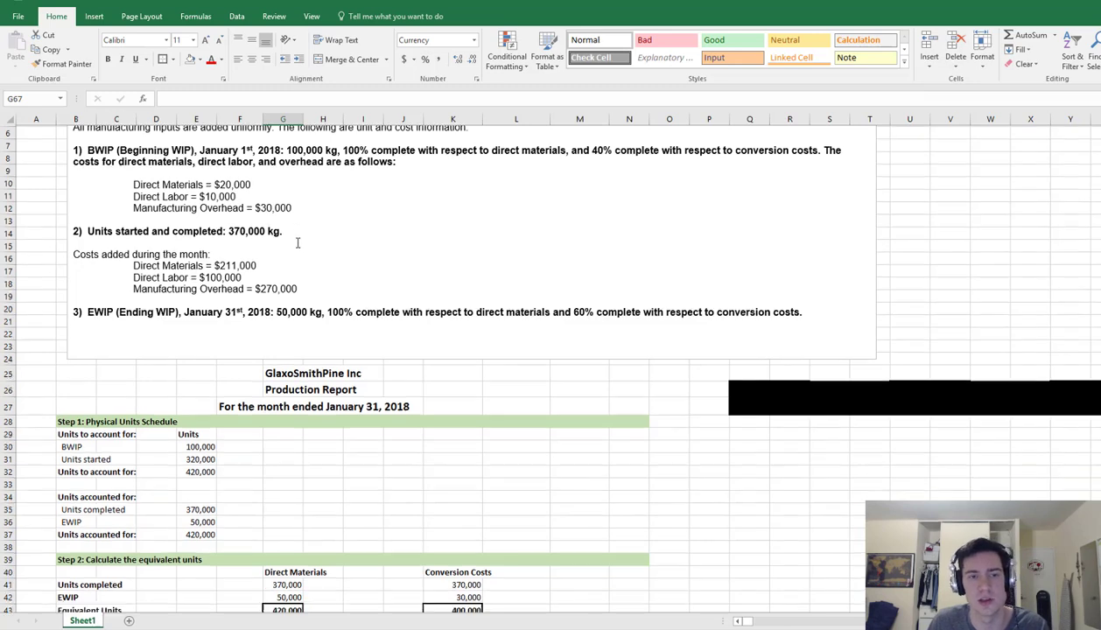
scroll(310, 344, "down", 1)
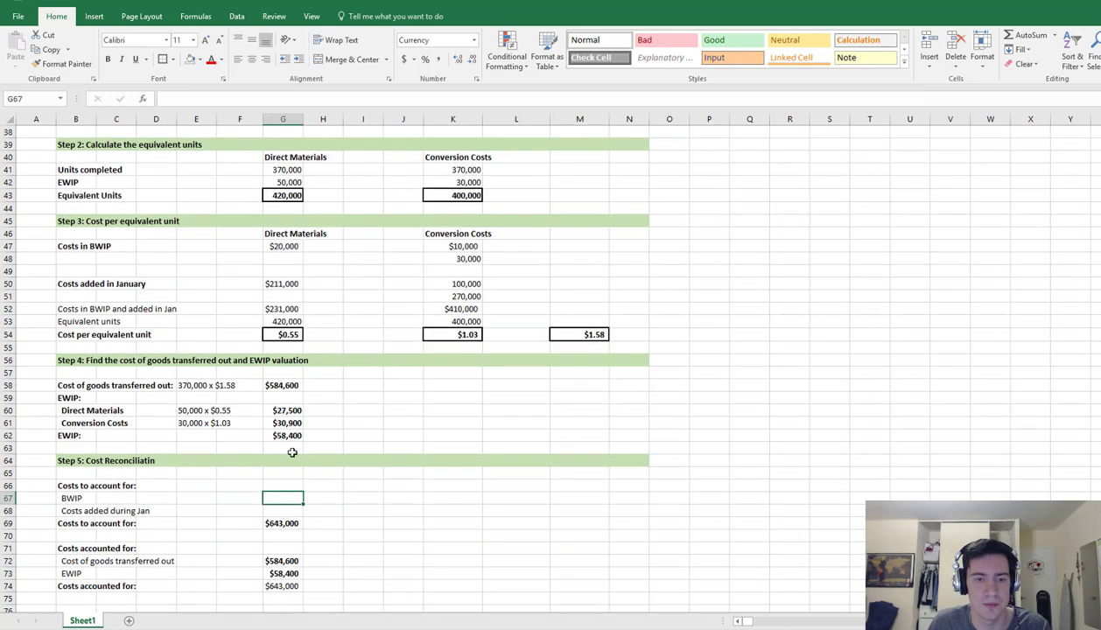
type("$60,0")
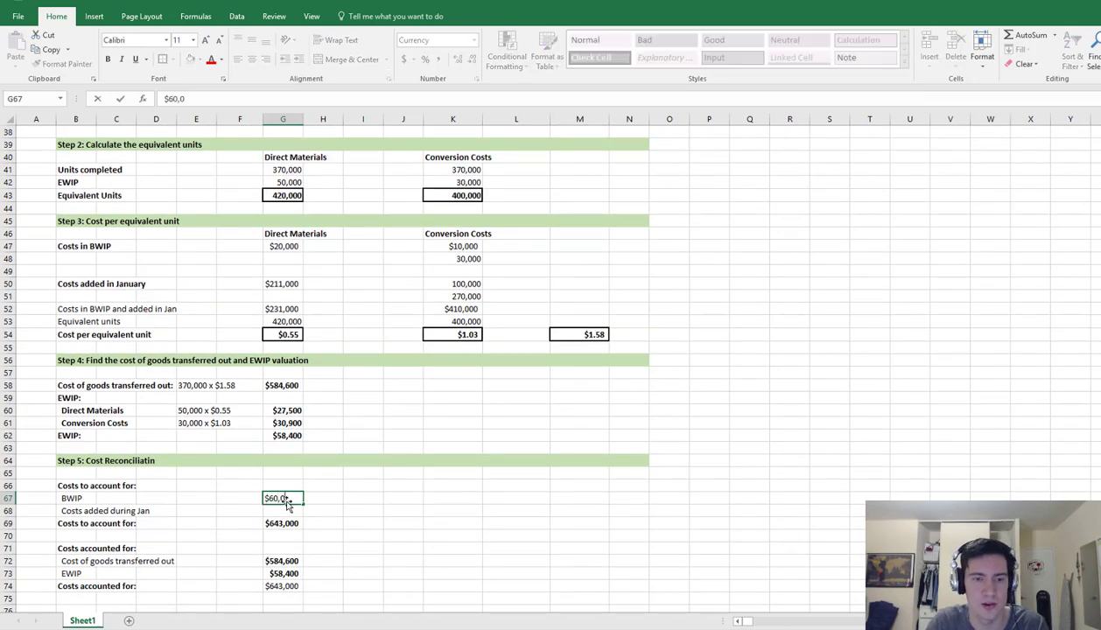
type("00")
key("Return")
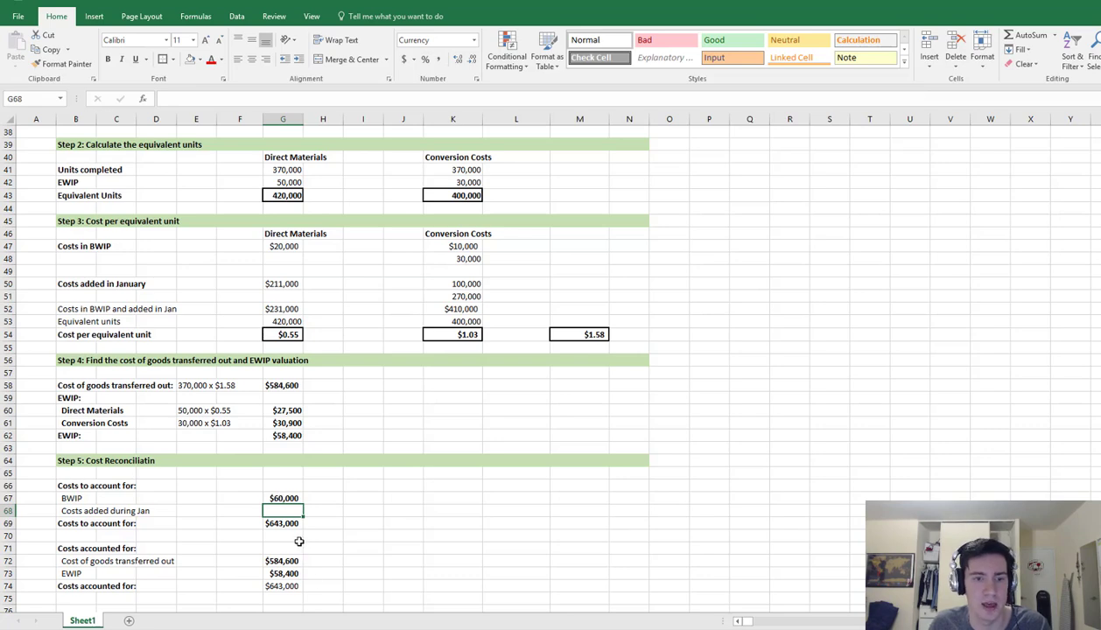
Enter $581,000 in G68 as the costs added during January, from the problem statement, and make it bold
scroll(289, 525, "up", 4)
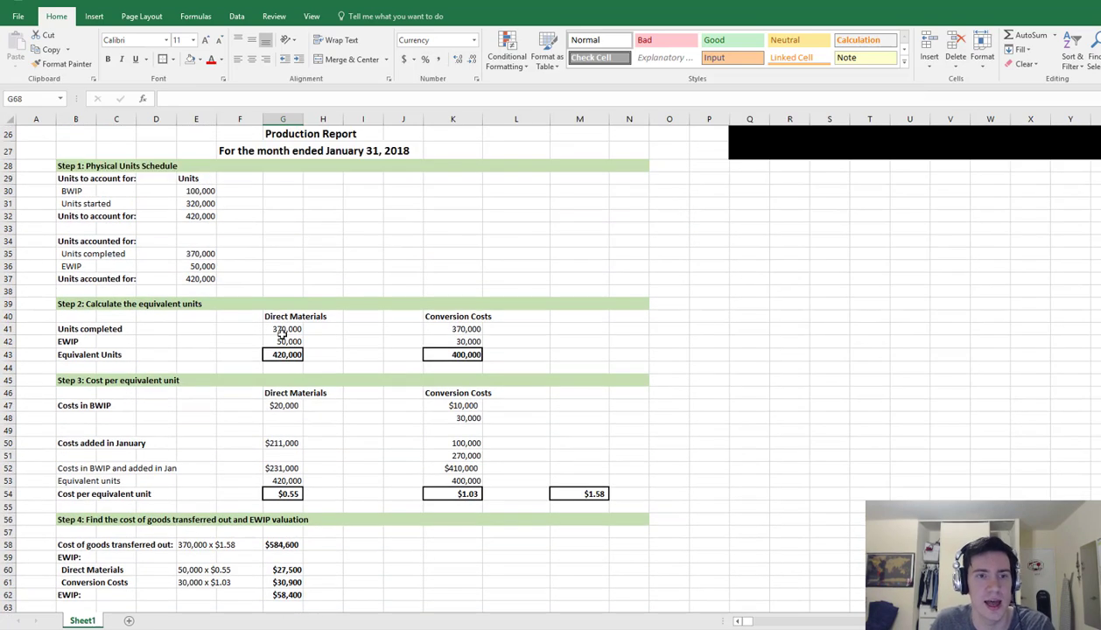
scroll(244, 349, "down", 1)
scroll(244, 349, "up", 7)
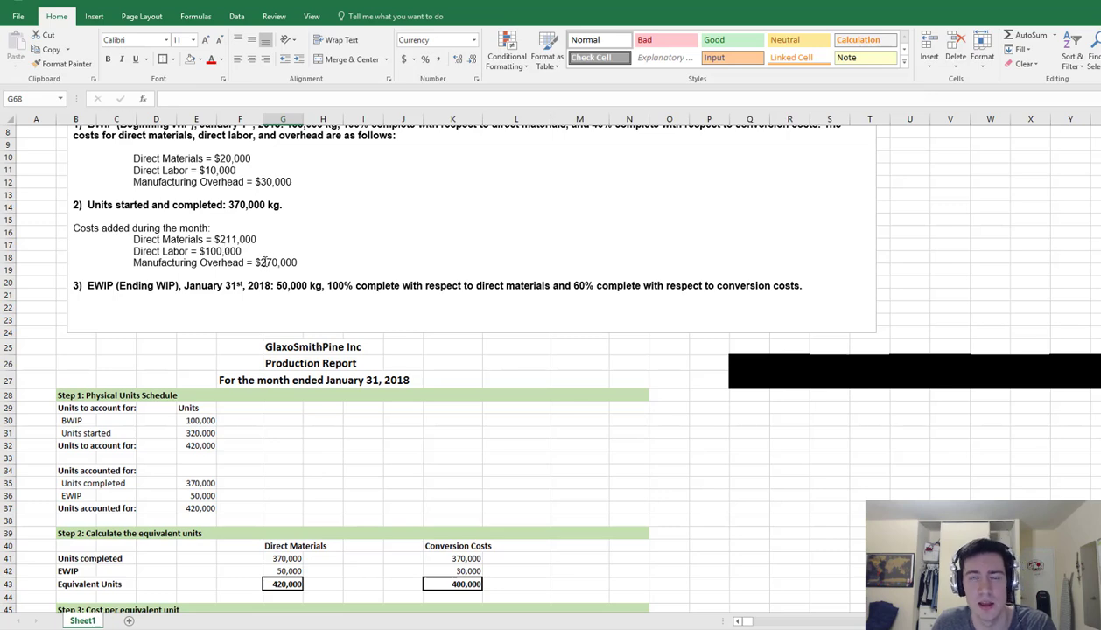
scroll(250, 320, "down", 10)
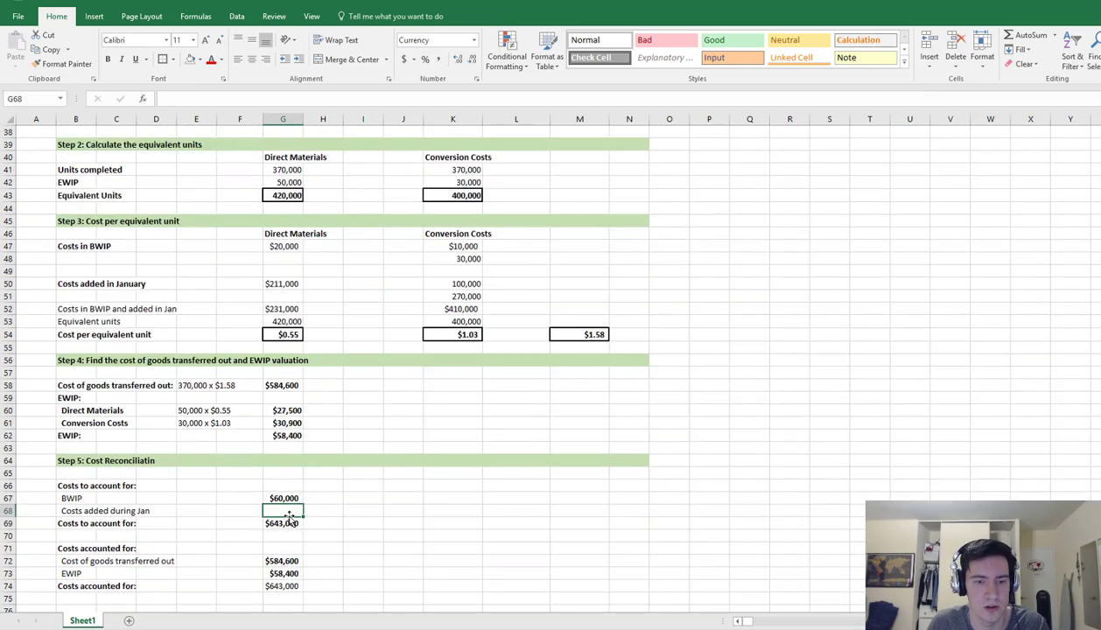
type("$581,000")
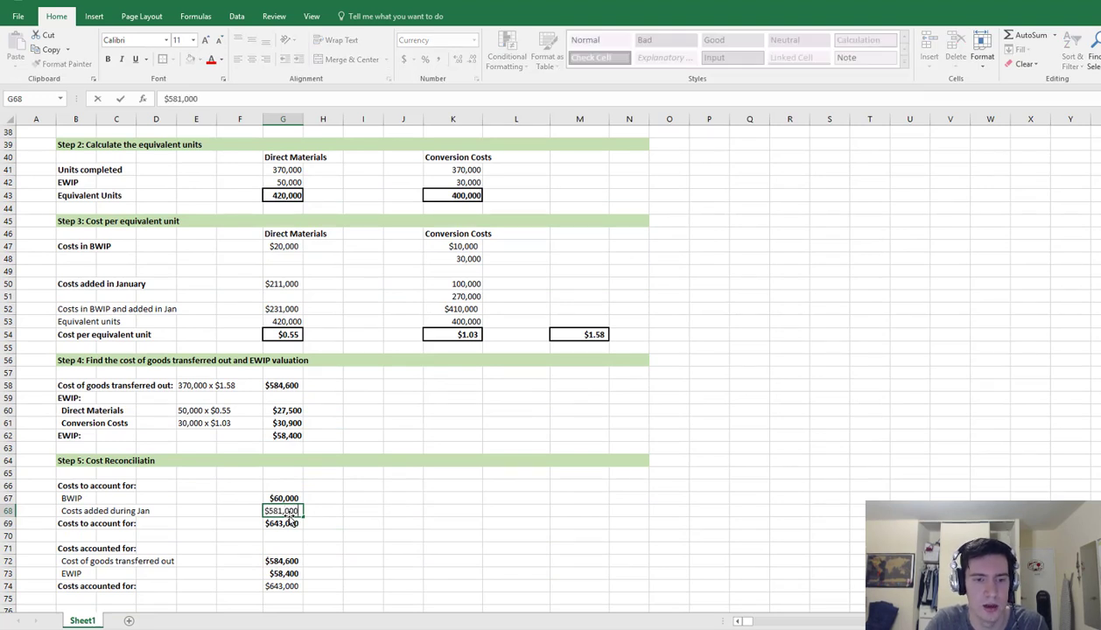
key("Return")
left_click(284, 510)
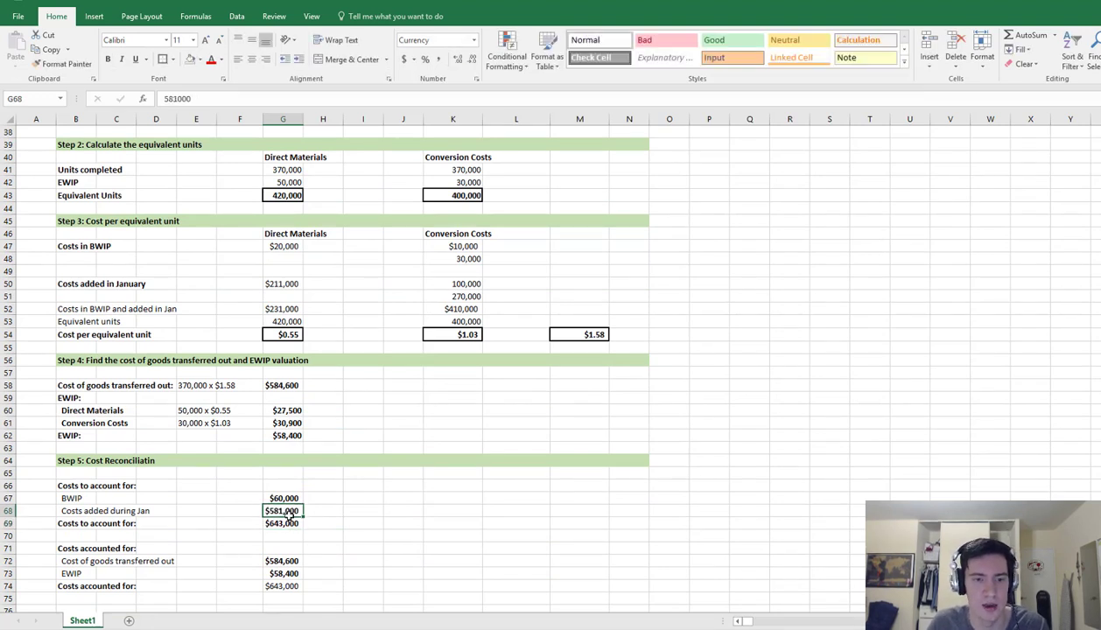
Replace the total in G69 with a SUM formula adding G67 and G68, and bold the costs accounted for total in G74
left_click(288, 522)
type("=su")
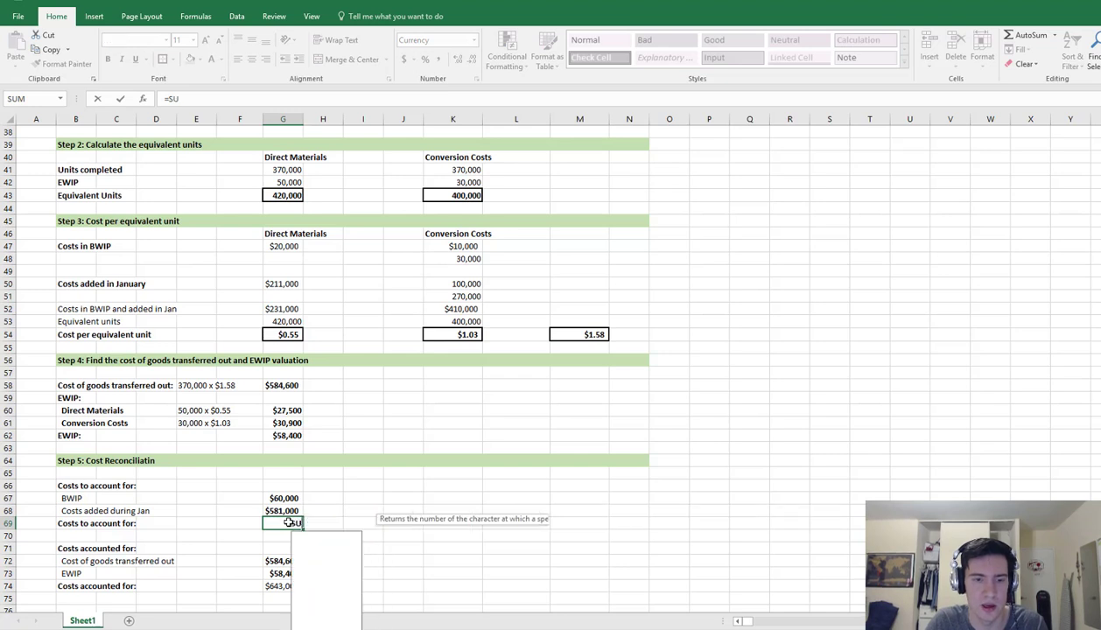
key("Tab")
left_click(277, 498)
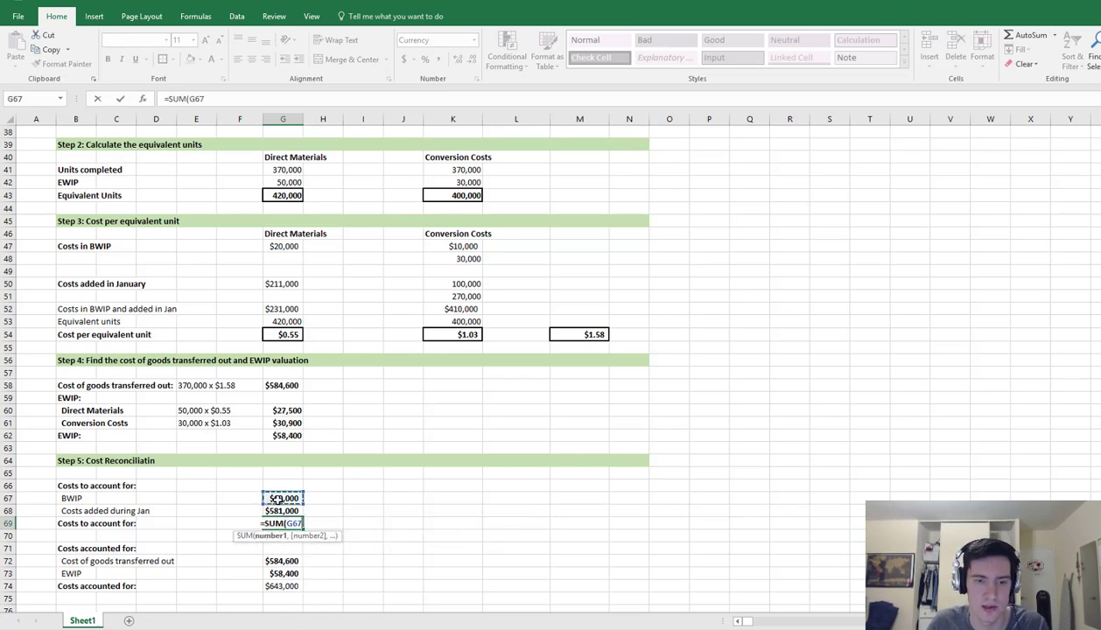
type("+")
left_click(280, 510)
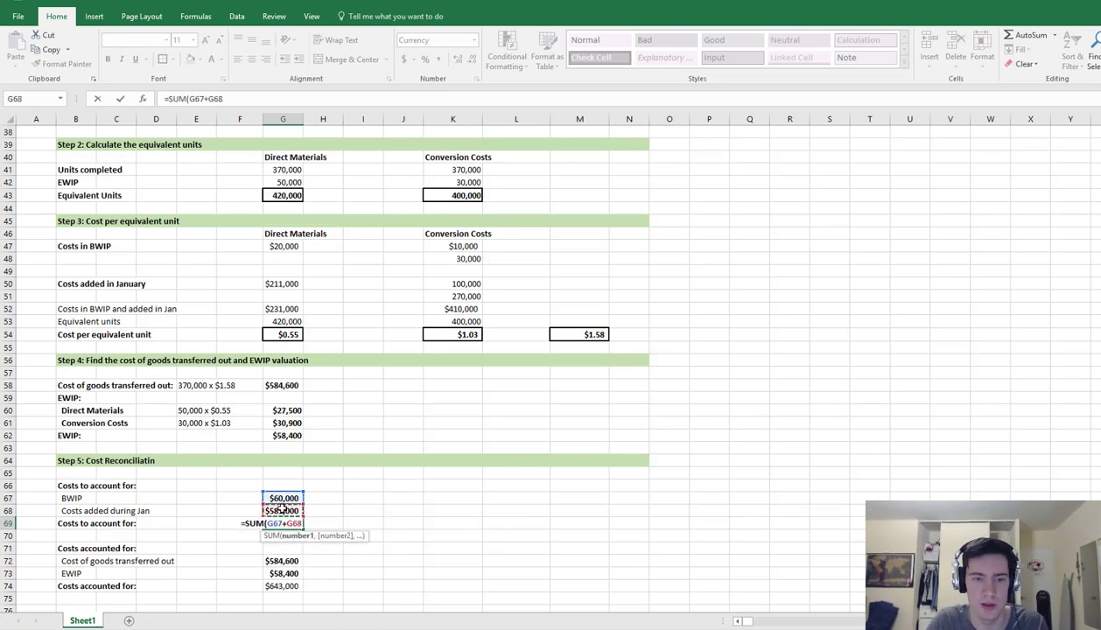
key("Return")
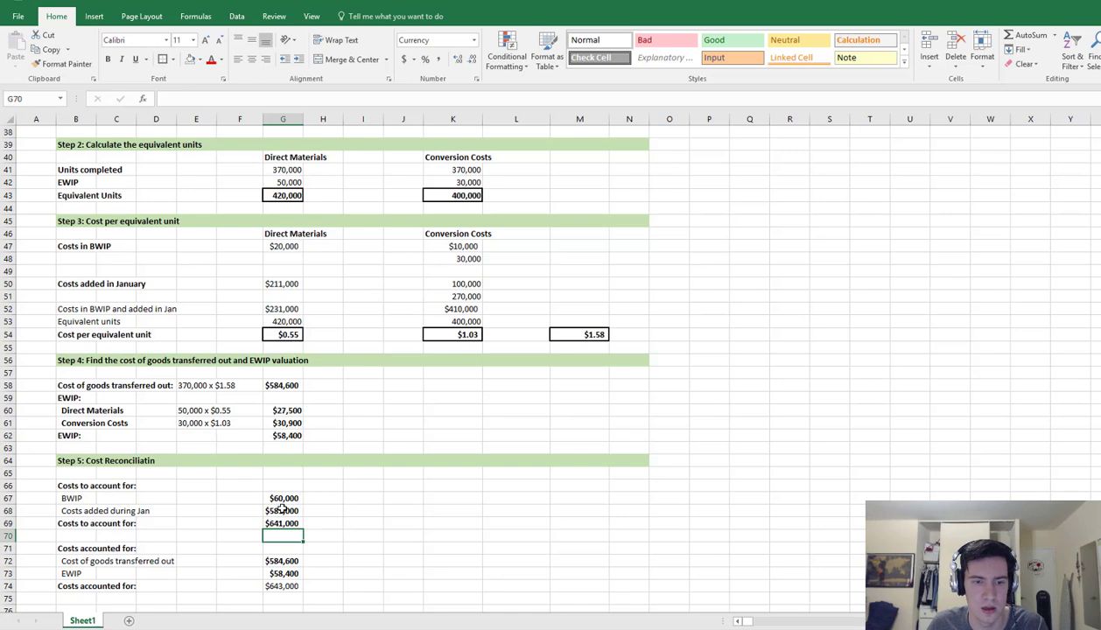
left_click(285, 585)
left_click(395, 573)
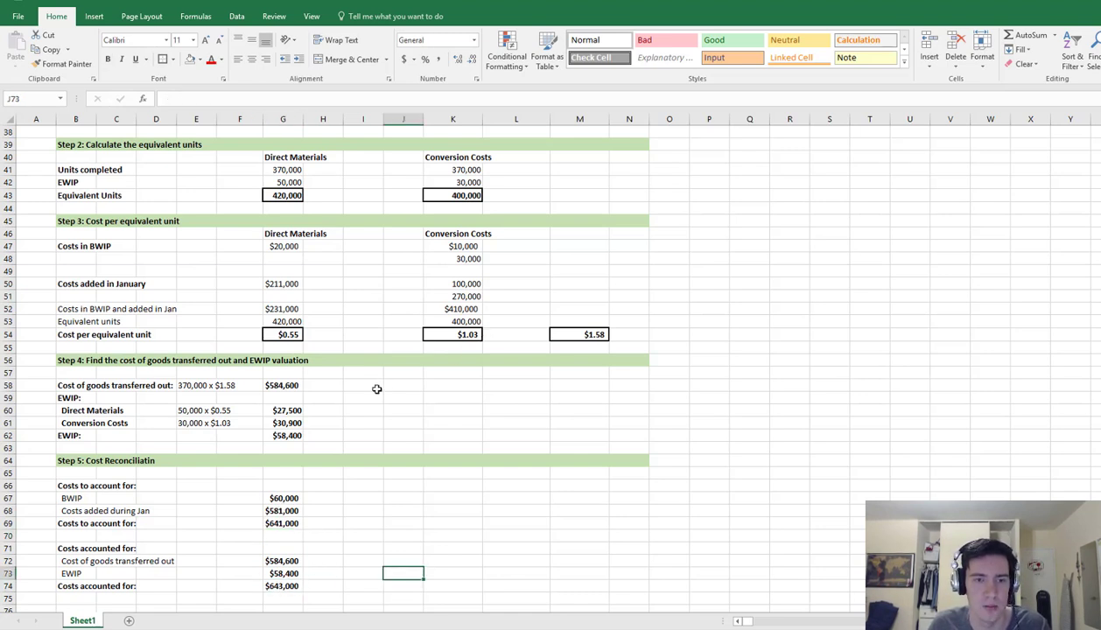
Display the conversion cost per equivalent unit in K54 with three decimal places
left_click(465, 333)
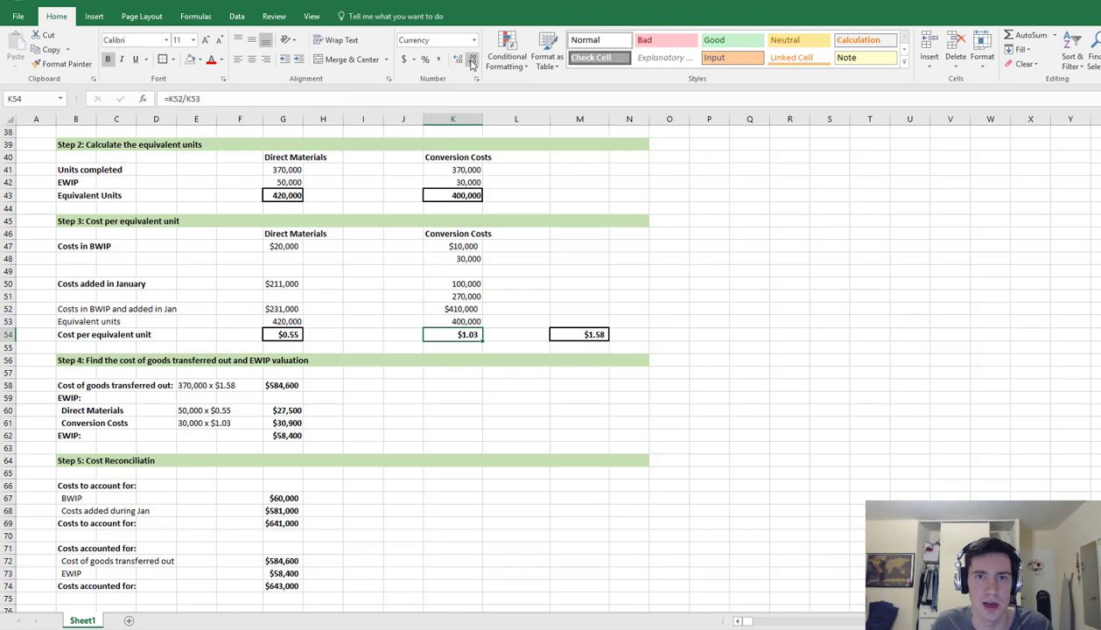
left_click(457, 59)
left_click(456, 60)
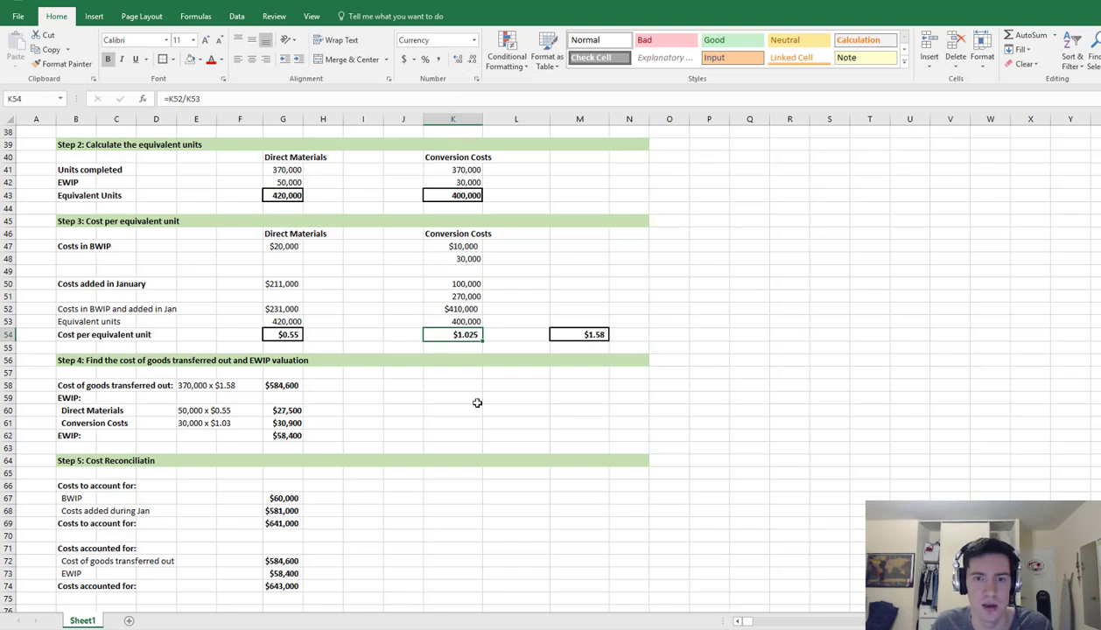
left_click(456, 60)
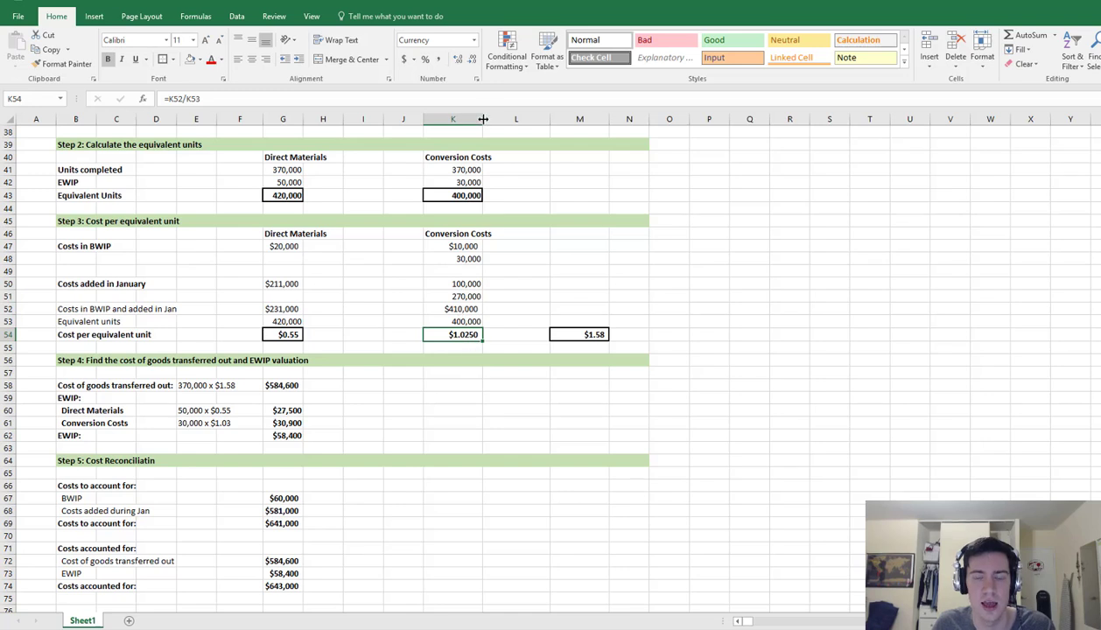
left_click(473, 61)
Correct the misspelled heading in B64 to "Step 5: Cost Reconciliation"
scroll(389, 512, "down", 2)
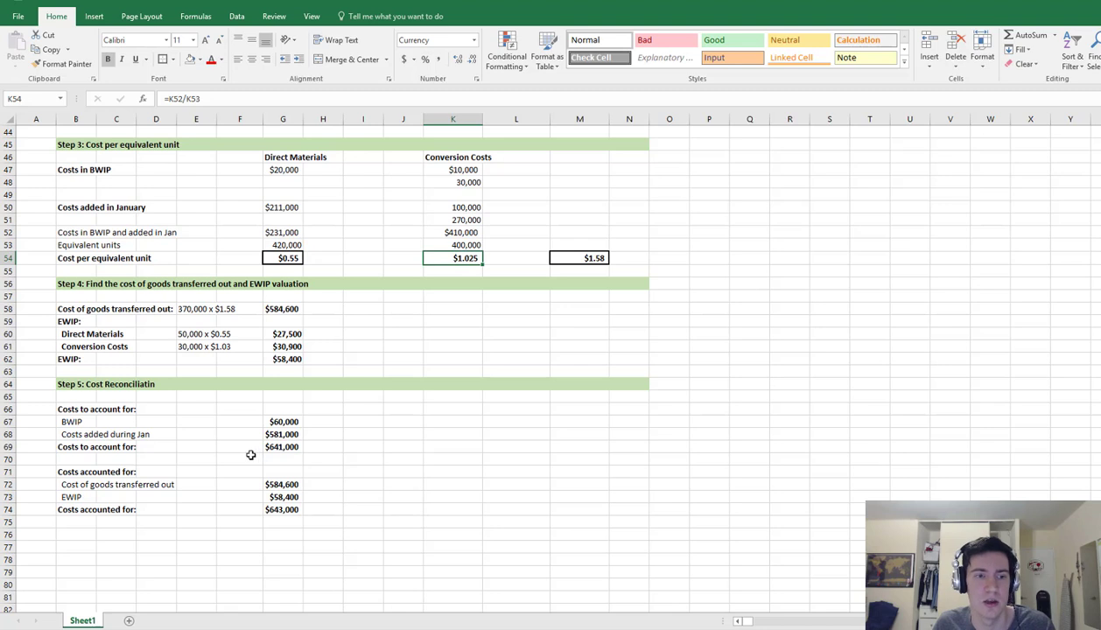
double_click(82, 383)
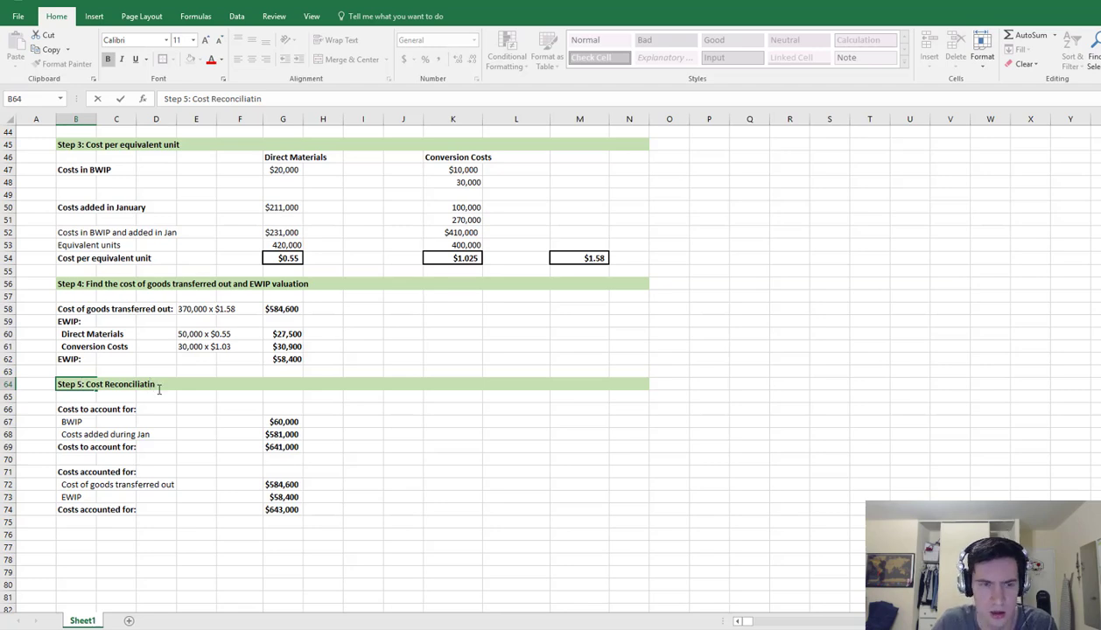
left_click(171, 456)
Add a thick outside border around the whole production report, from B25 to N74
scroll(170, 451, "up", 6)
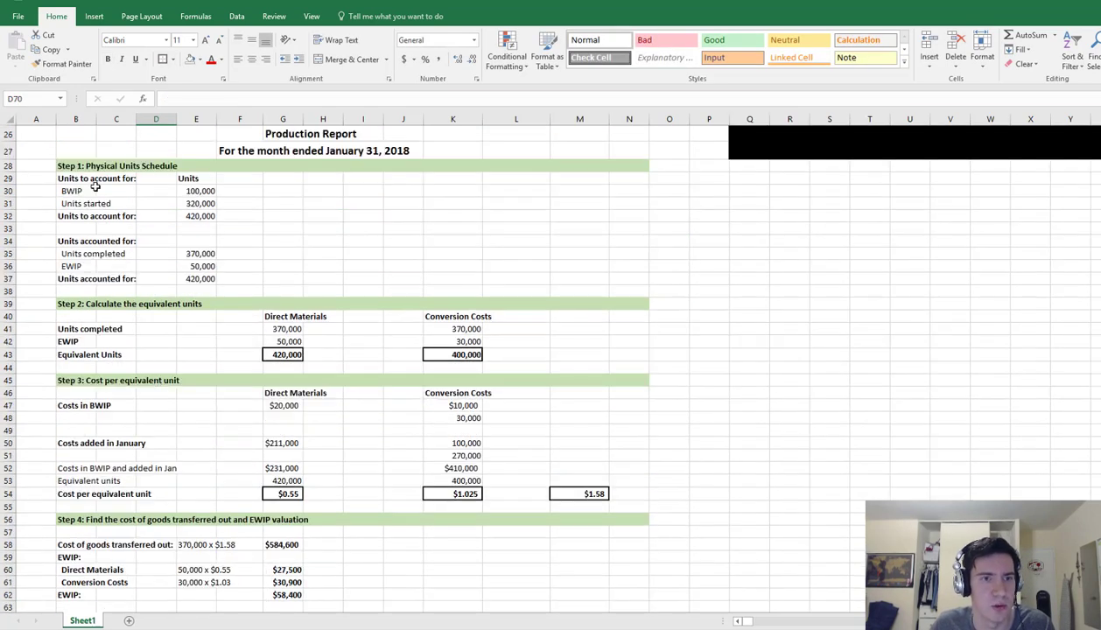
scroll(70, 149, "up", 1)
left_click_drag(73, 157, 632, 561)
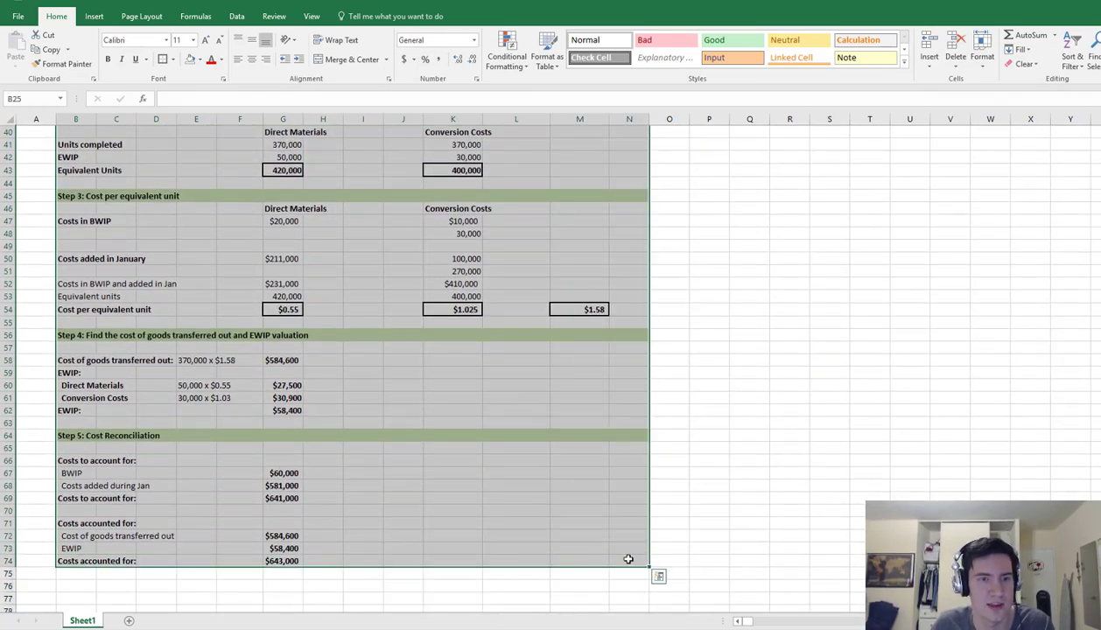
left_click(173, 62)
scroll(279, 425, "up", 9)
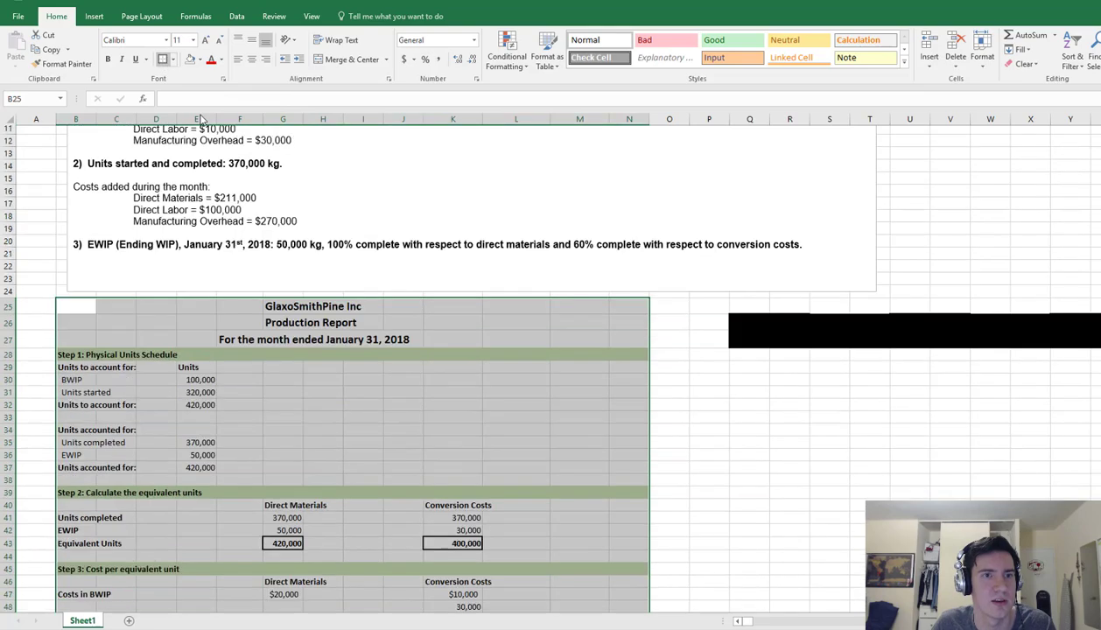
left_click(278, 425)
scroll(468, 459, "down", 3)
scroll(467, 450, "down", 5)
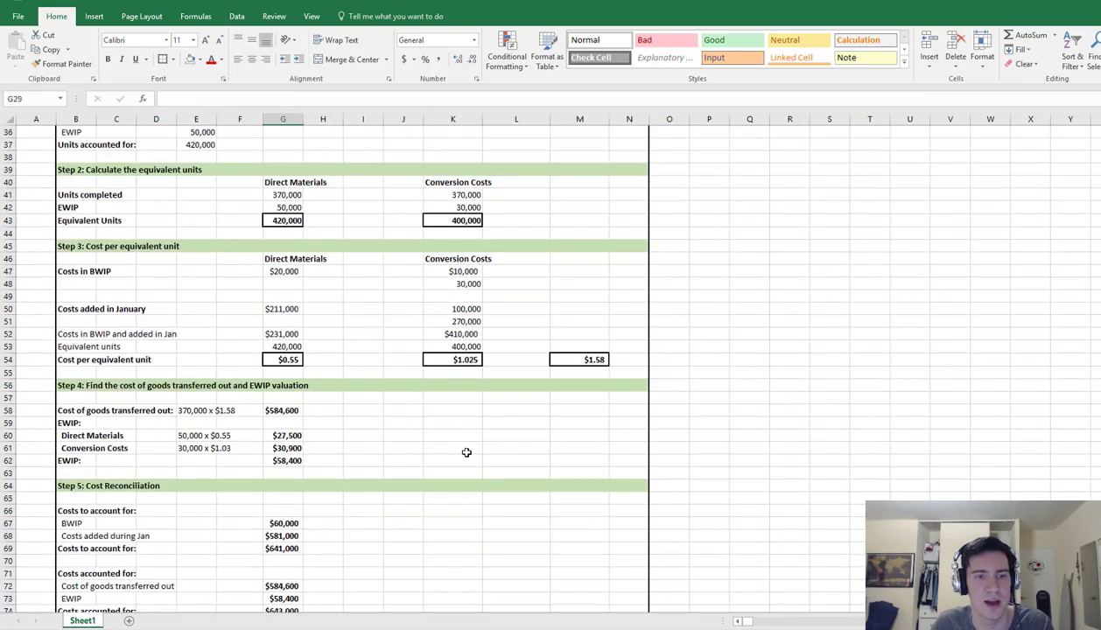
scroll(466, 449, "up", 5)
scroll(466, 448, "down", 8)
scroll(465, 446, "up", 4)
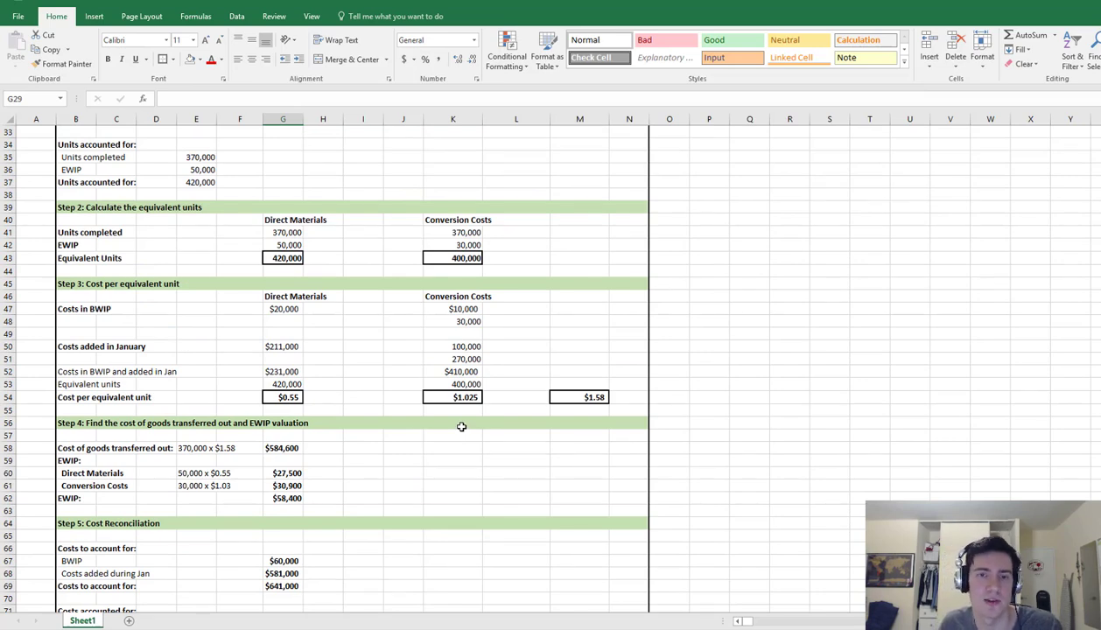
scroll(462, 426, "up", 3)
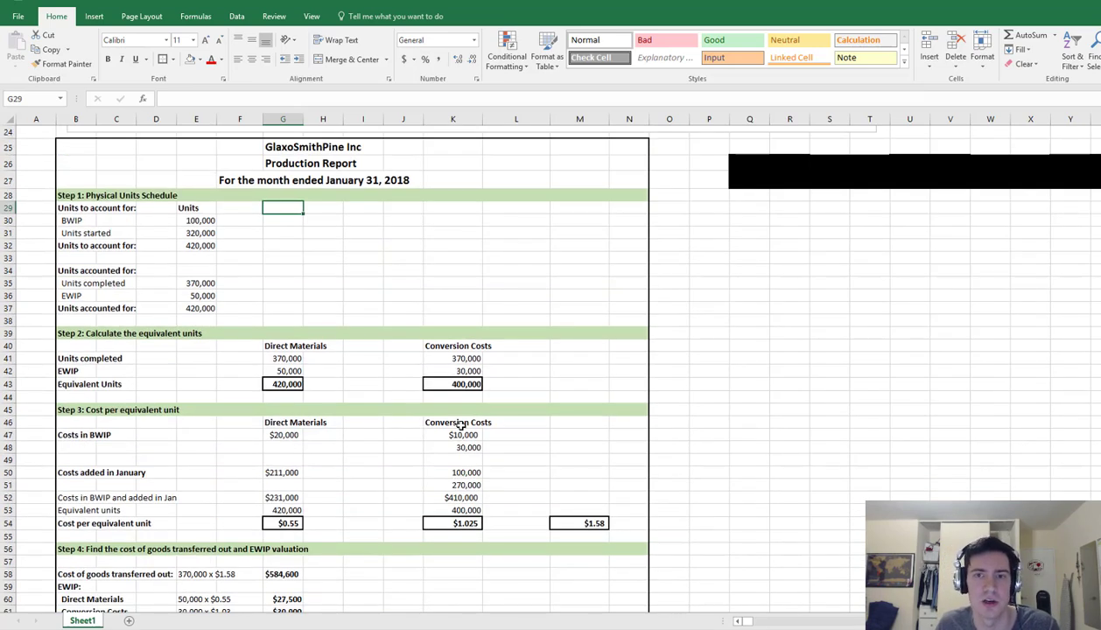